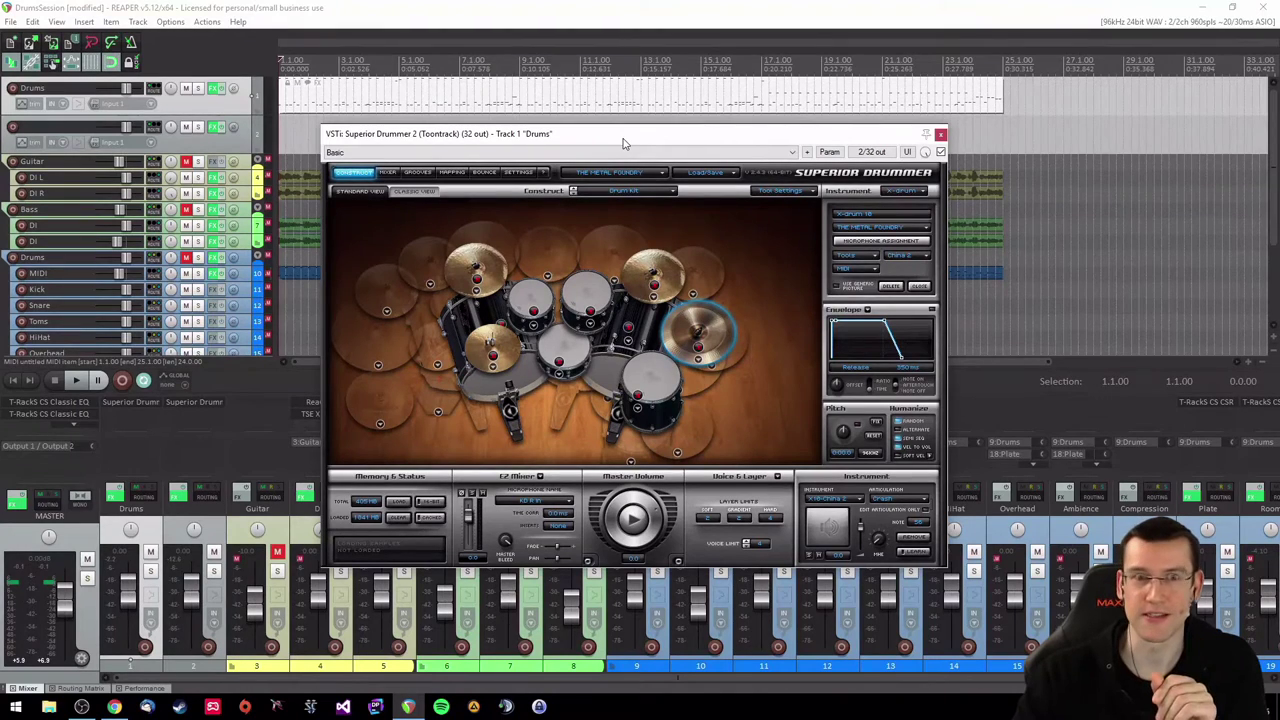
Move the Superior Drummer window up and left, then select the snare and floor tom in the kit
left_click_drag(622, 143, 584, 118)
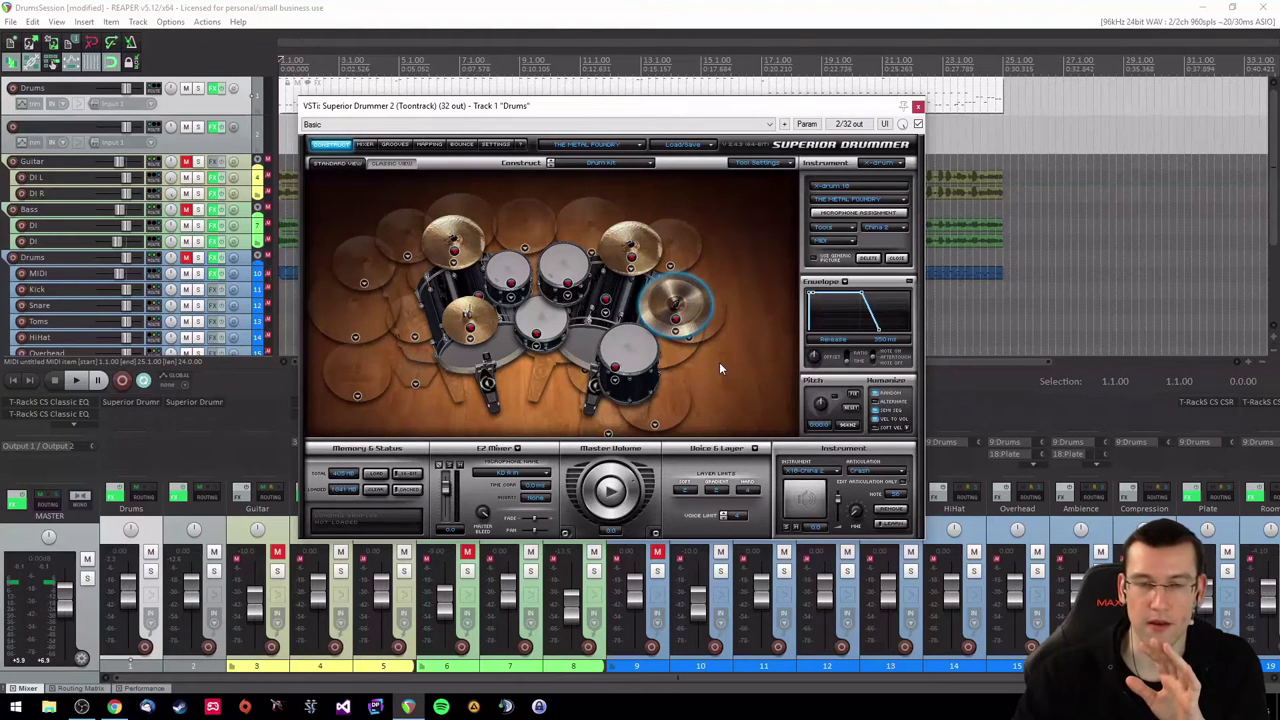
left_click(558, 326)
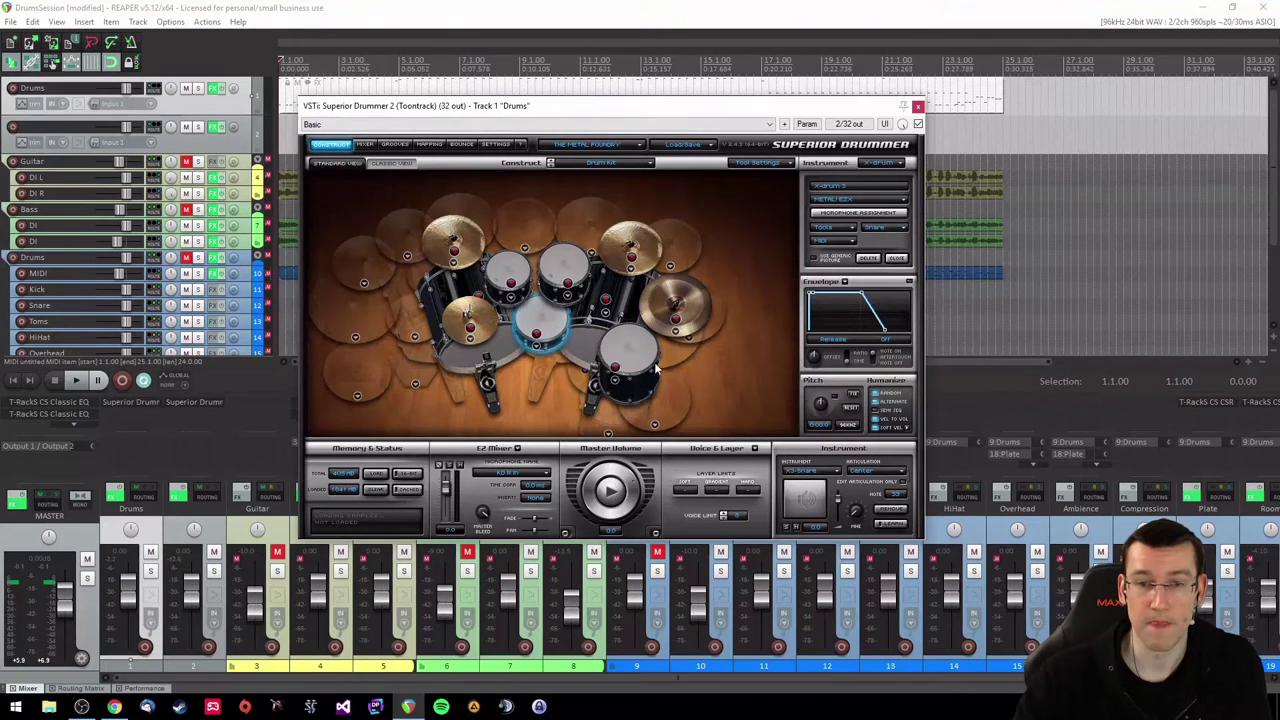
left_click(630, 349)
left_click(545, 318)
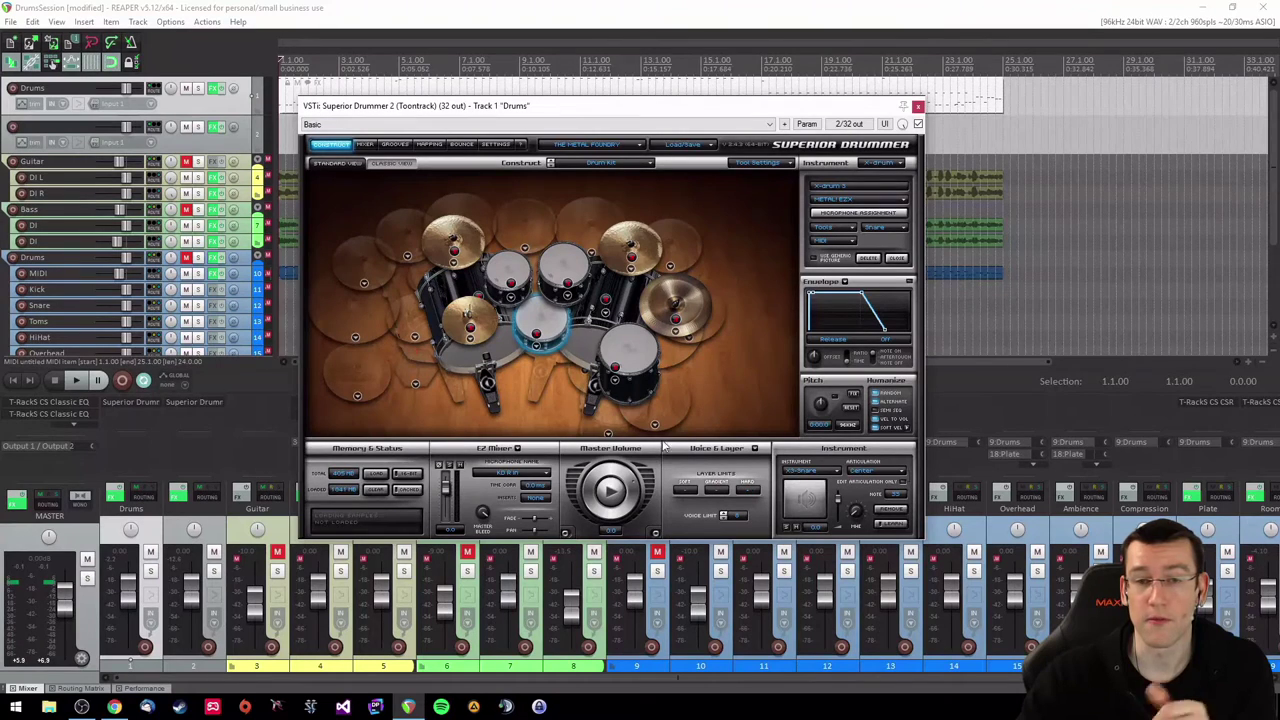
left_click(640, 362)
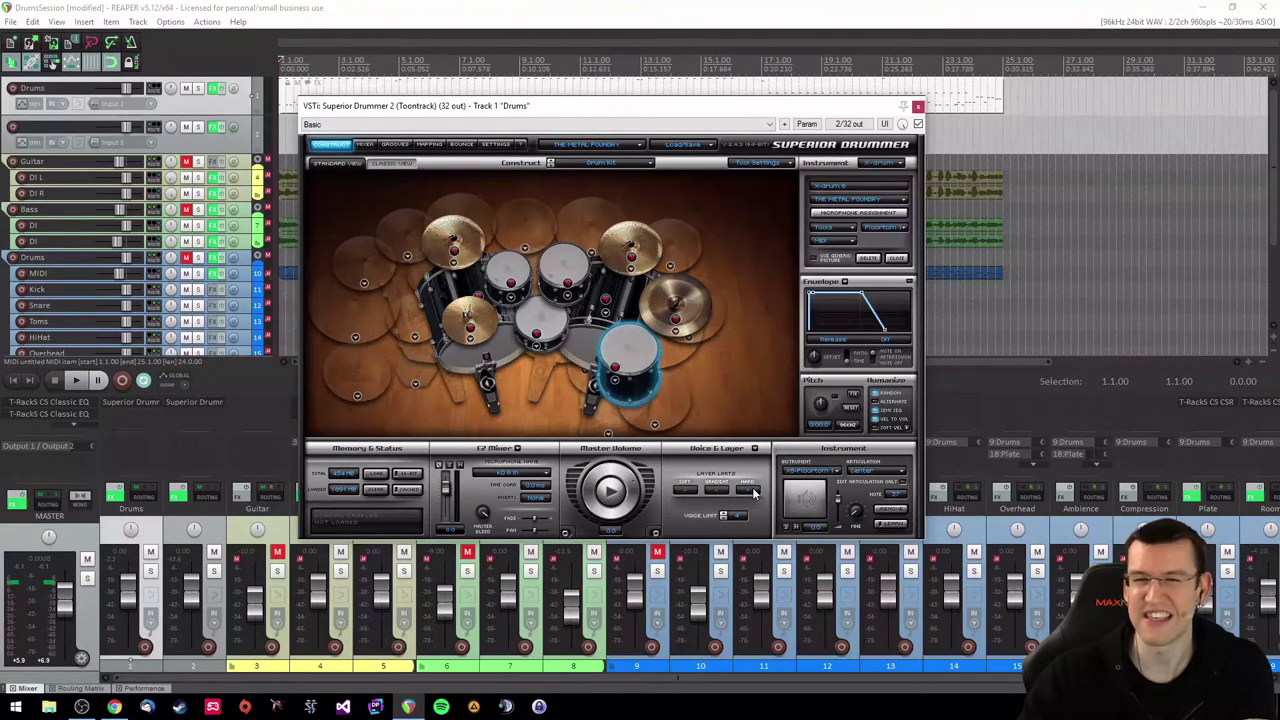
left_click(698, 316)
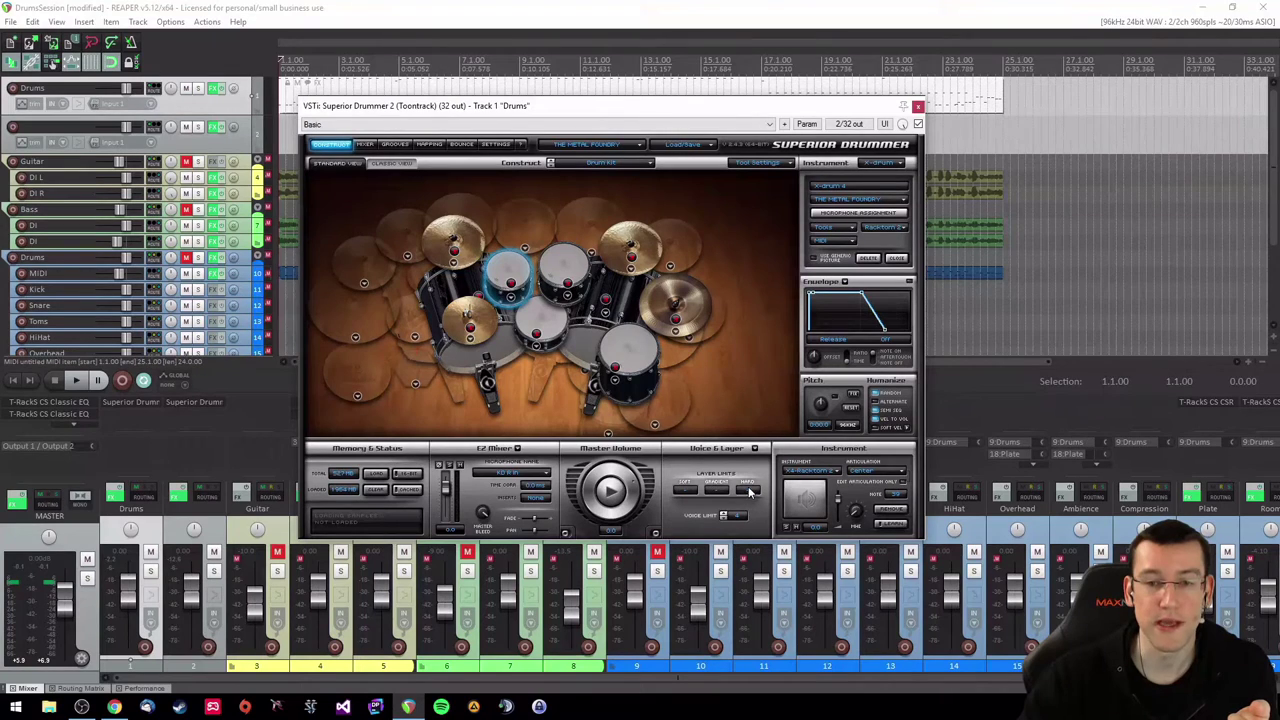
left_click(466, 250)
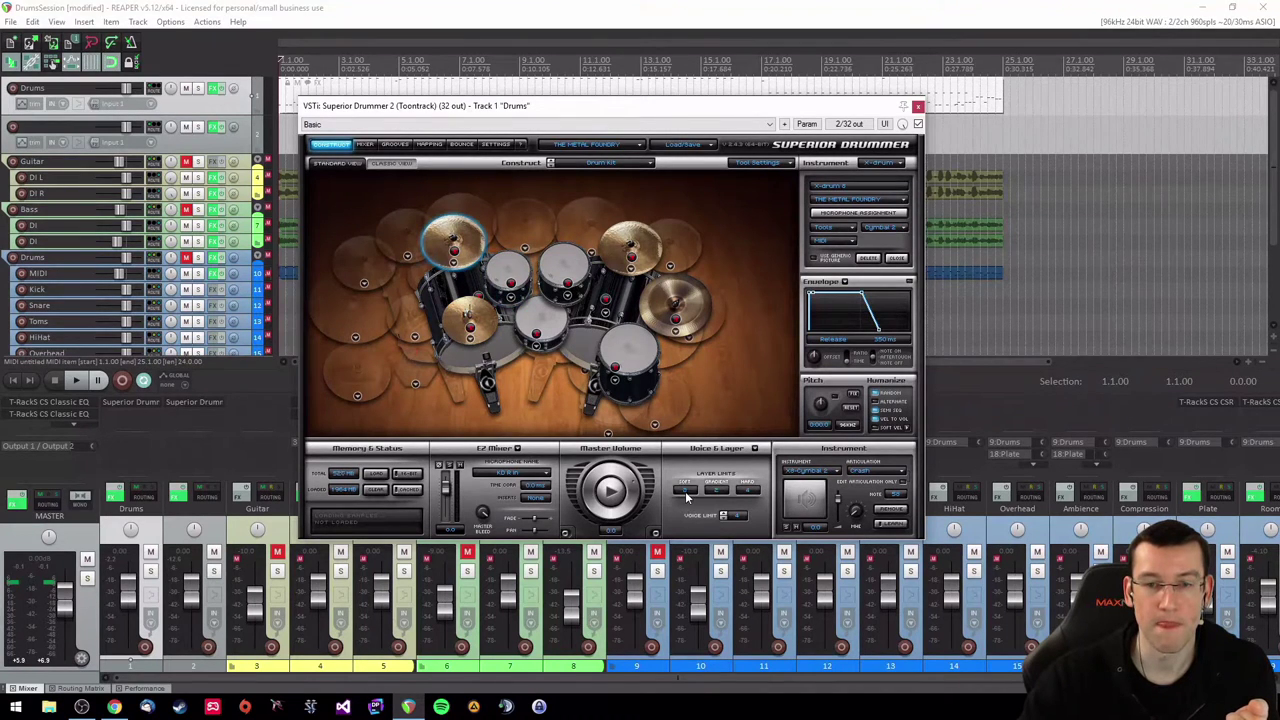
left_click(488, 334)
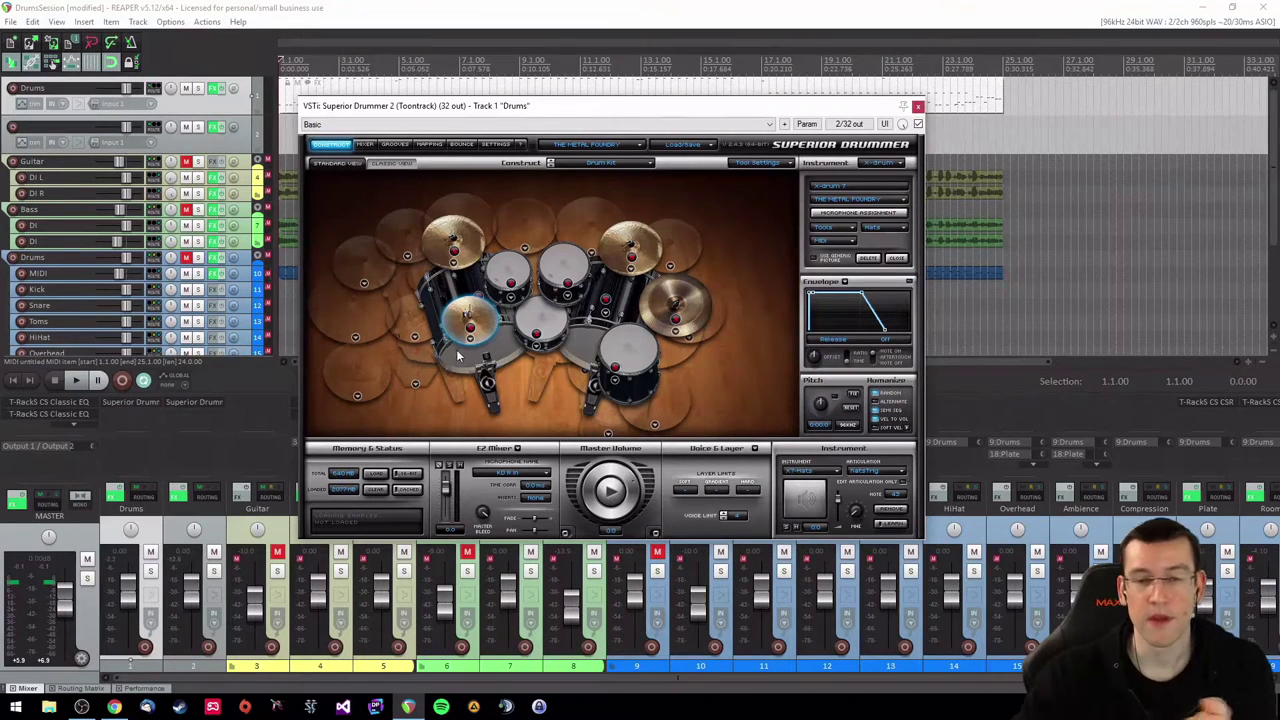
left_click(453, 238)
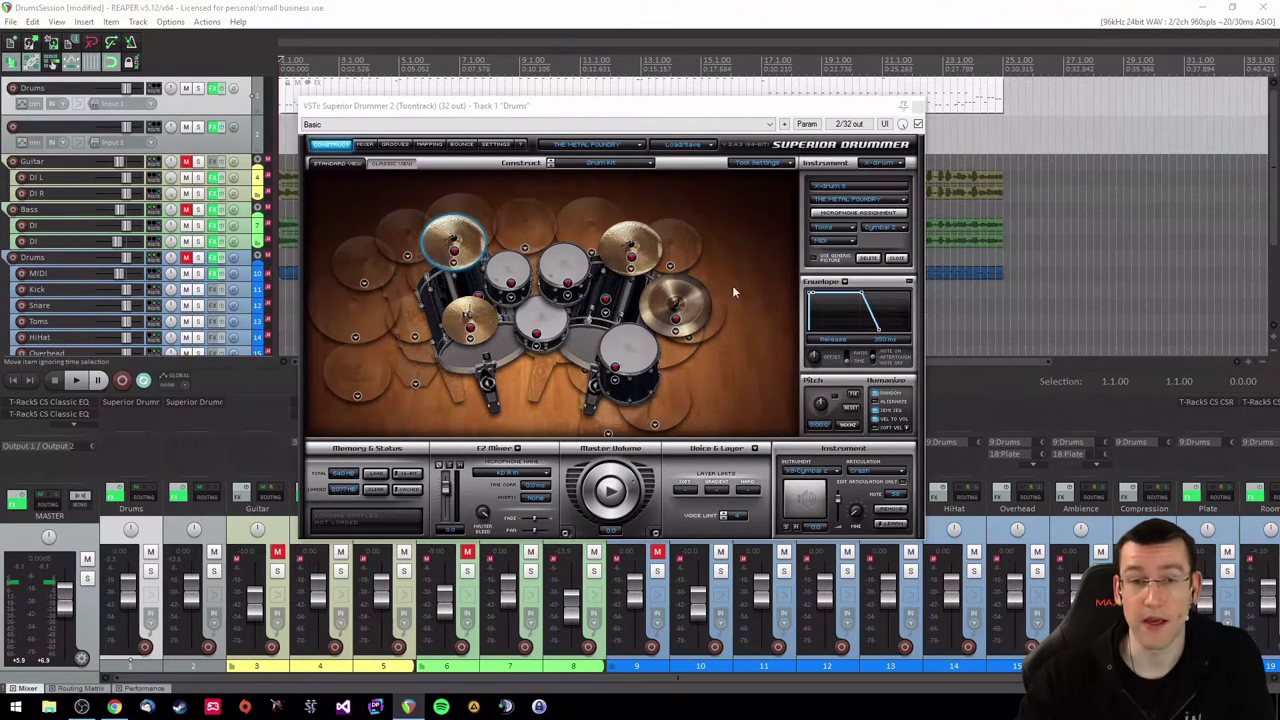
left_click(474, 251)
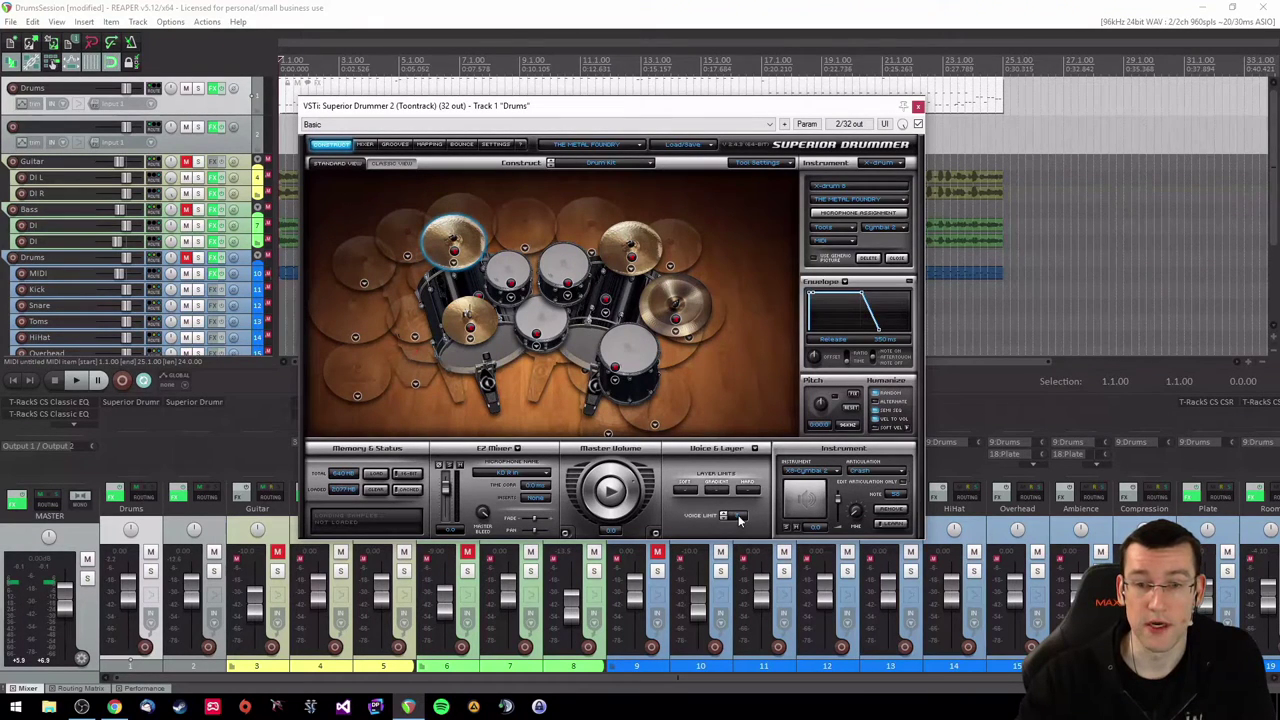
left_click(647, 256)
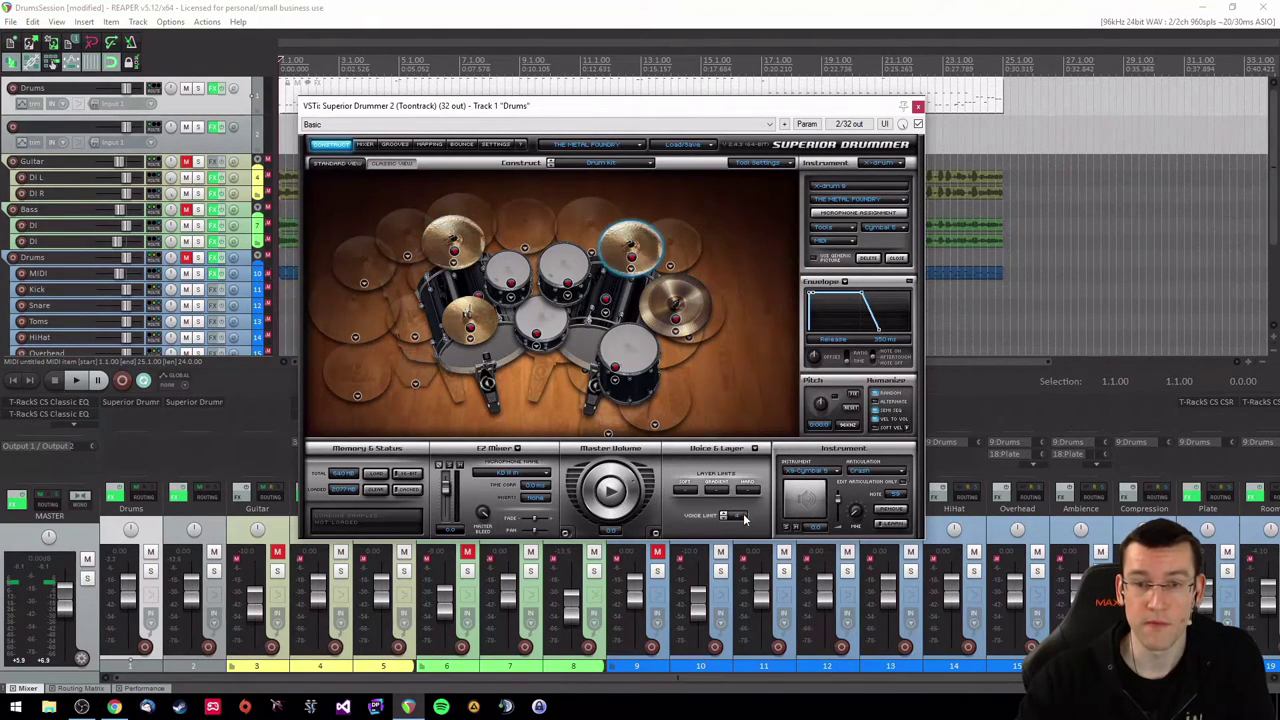
left_click(690, 310)
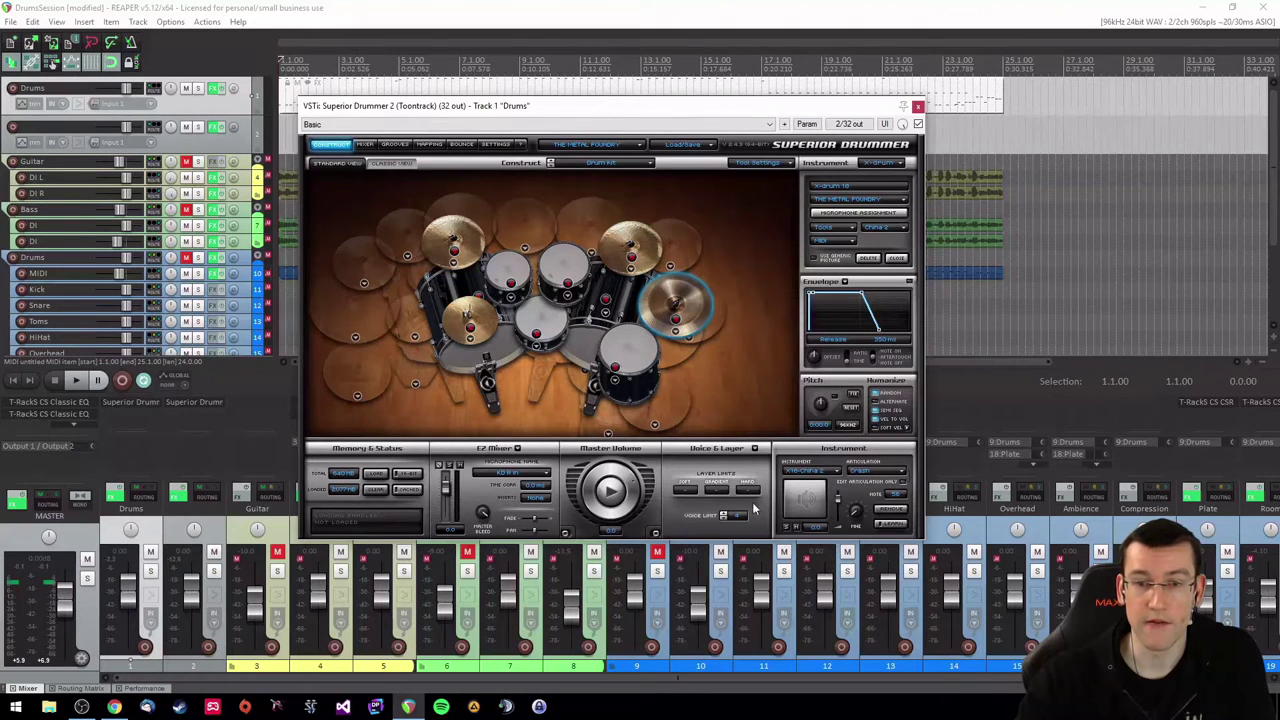
left_click(474, 318)
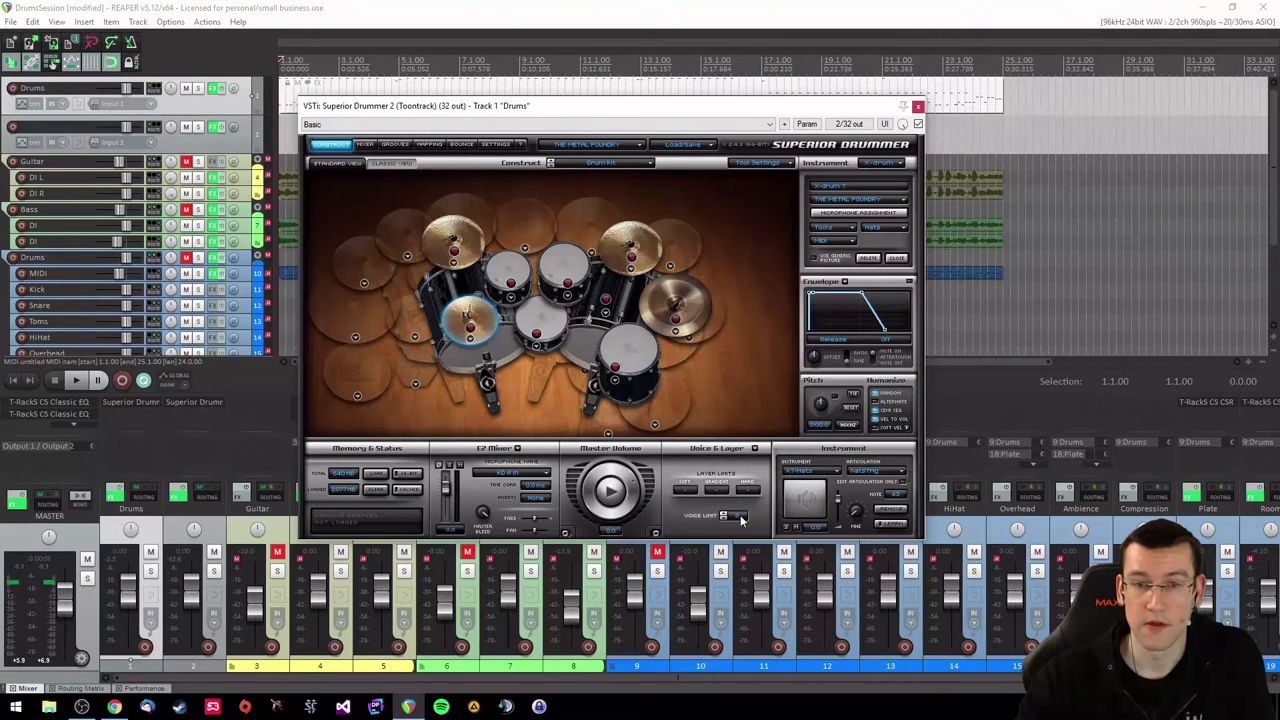
left_click(647, 265)
left_click(679, 340)
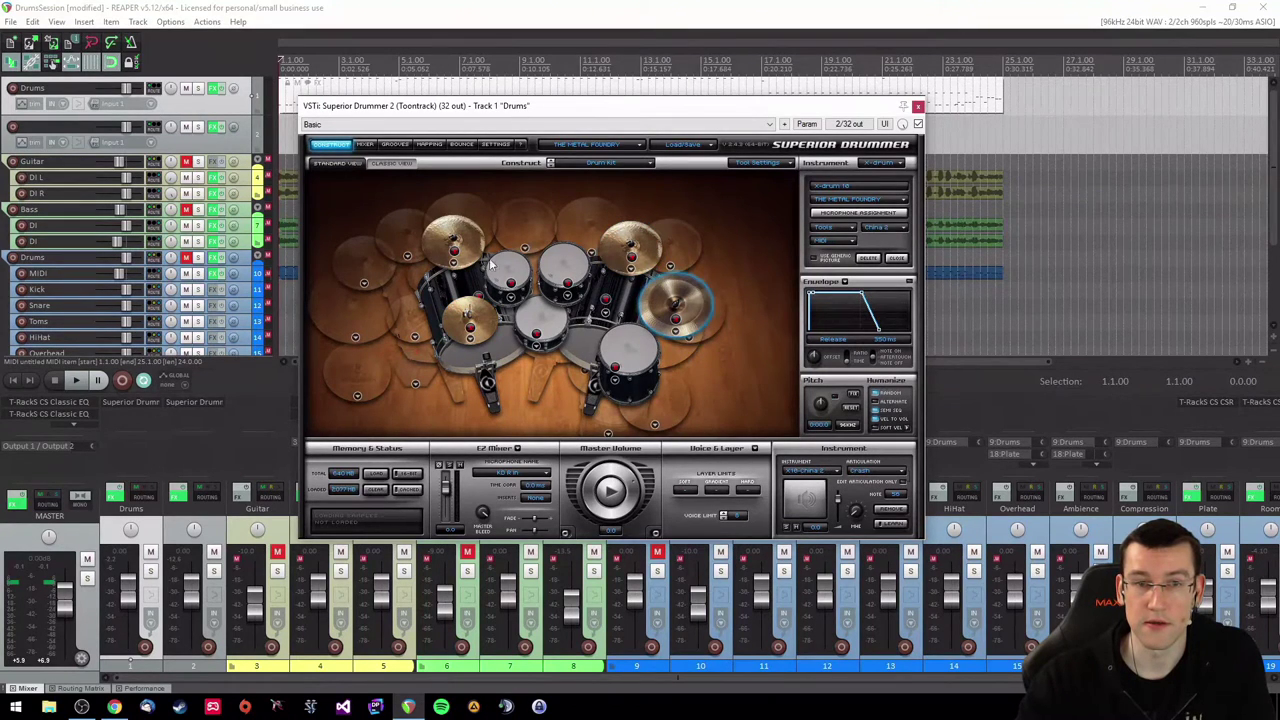
left_click(477, 252)
left_click(490, 331)
left_click(557, 322)
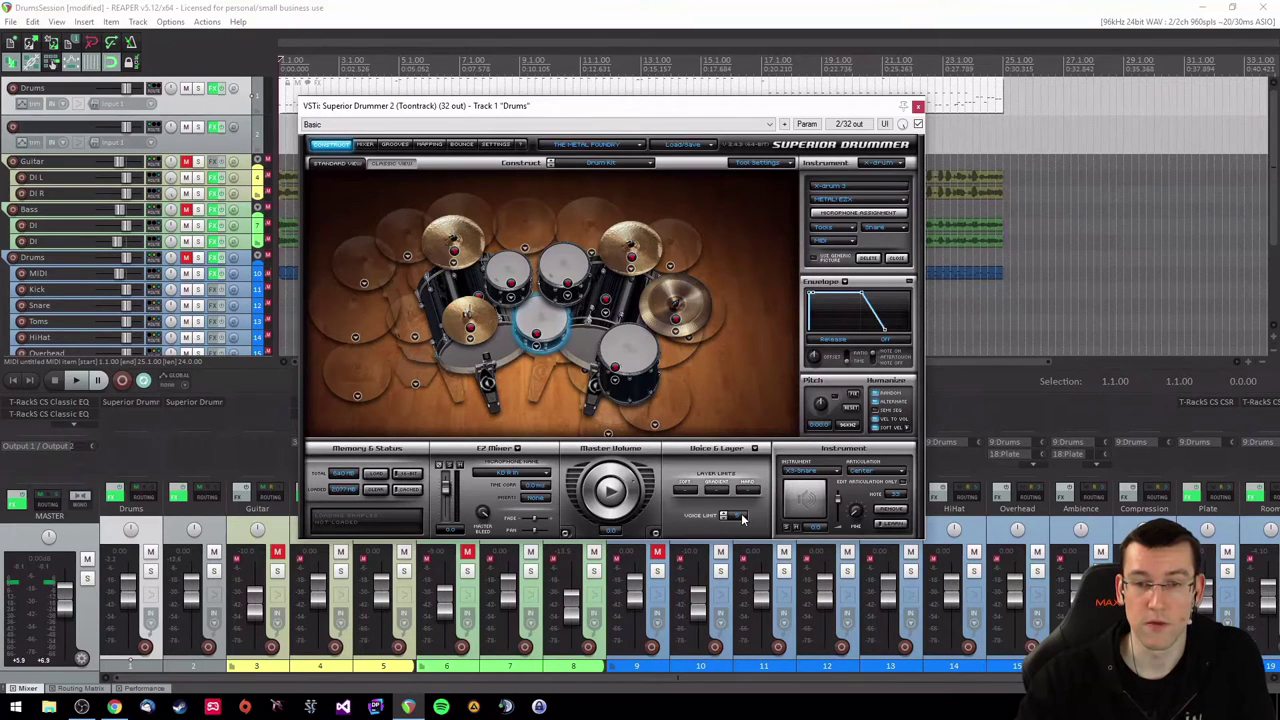
left_click(527, 283)
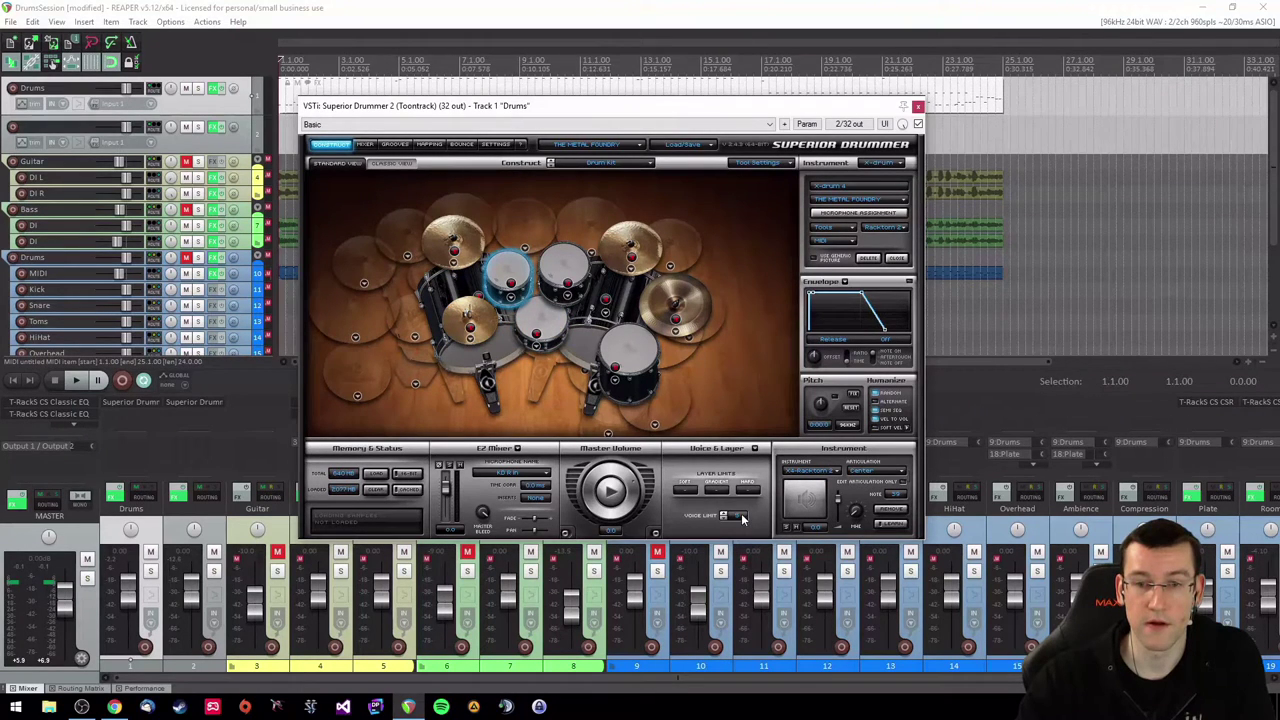
left_click(586, 280)
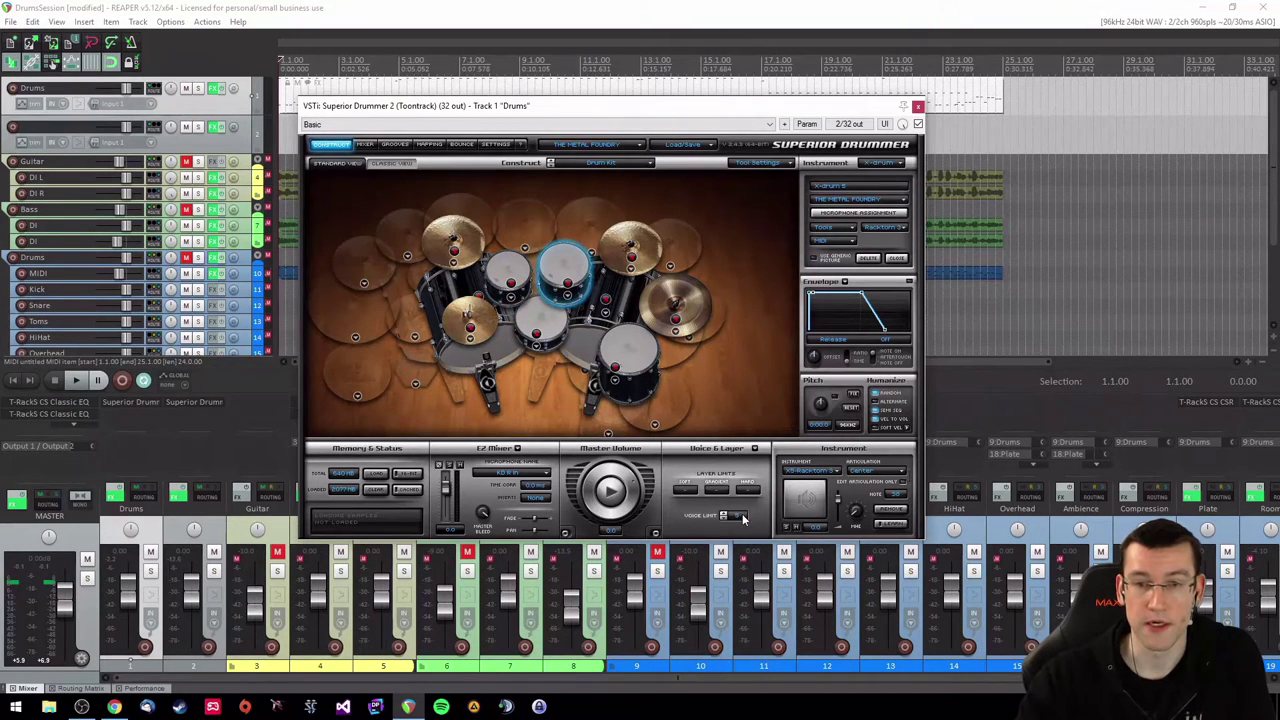
left_click(654, 382)
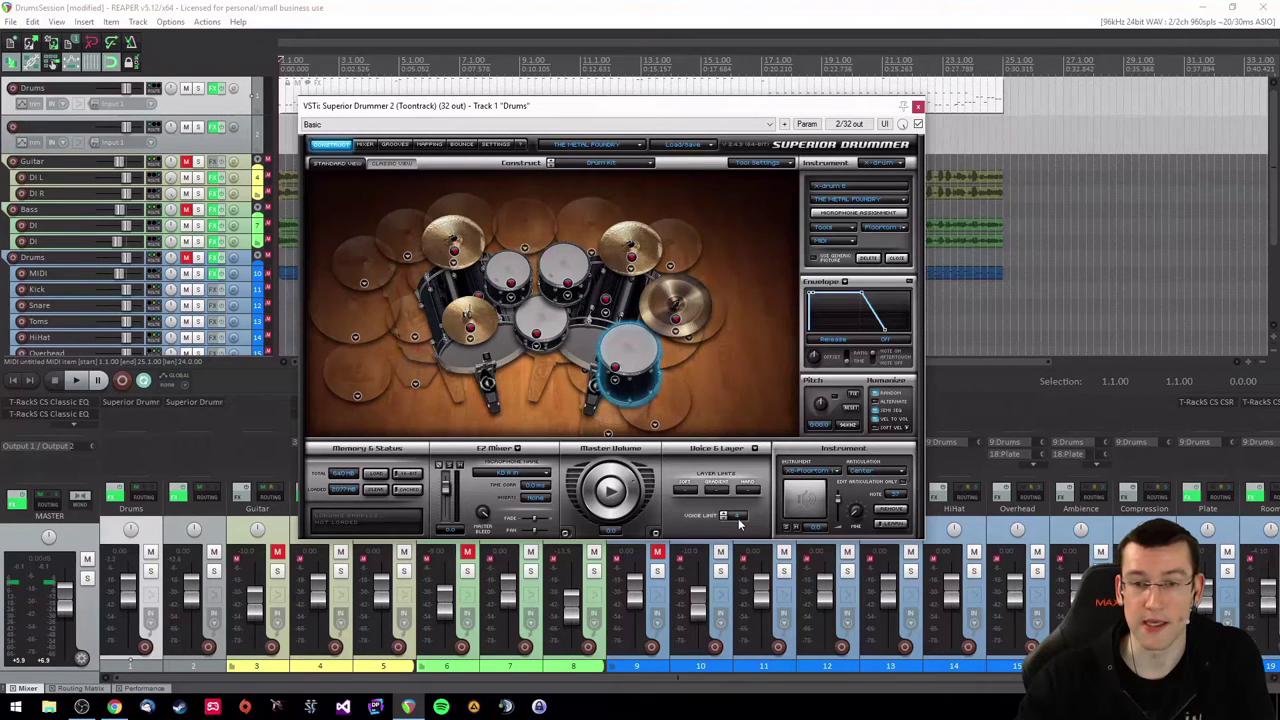
left_click(584, 334)
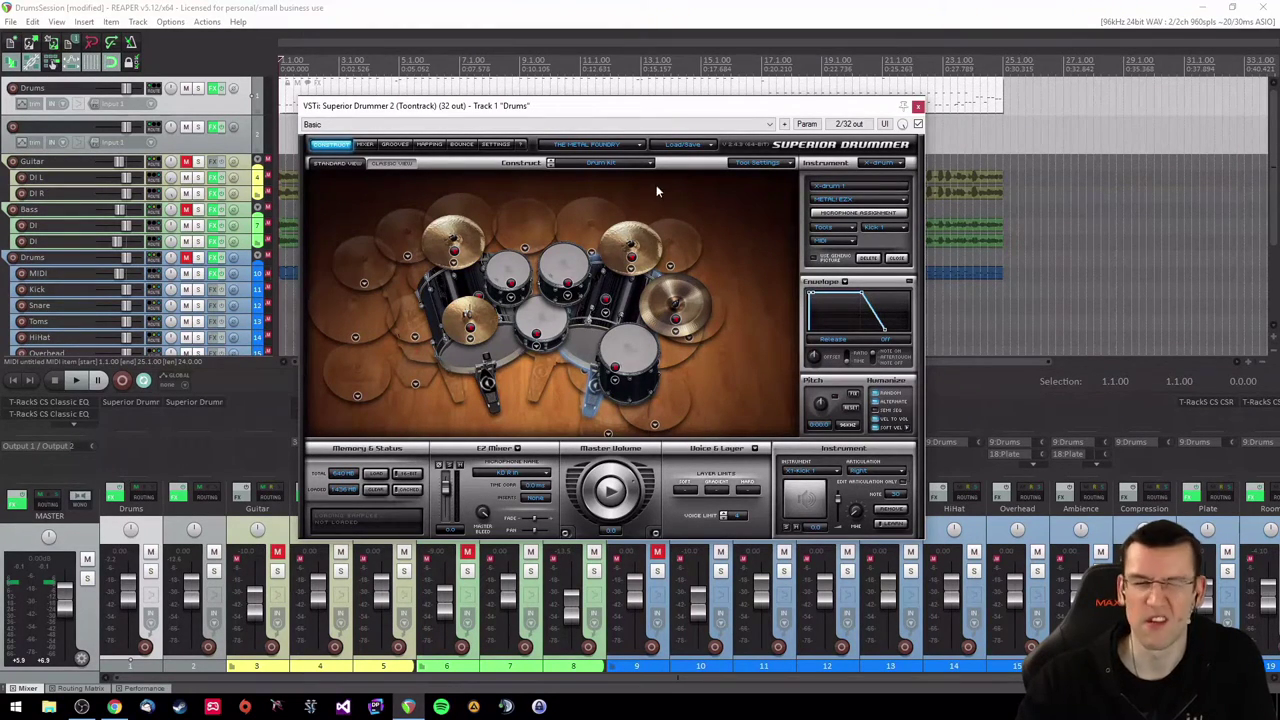
Push Track 10's Superior Drummer window off-screen, reposition Track 1's window, and start playback
left_click_drag(594, 106, 659, 96)
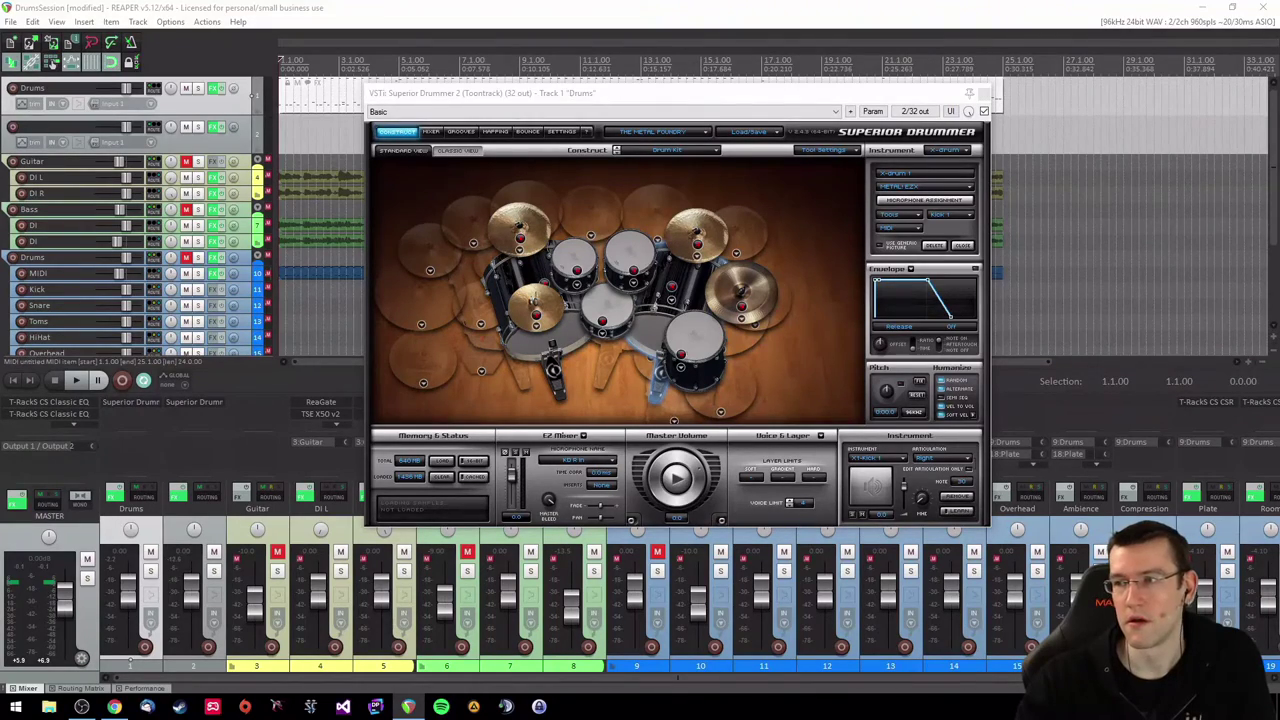
left_click_drag(935, 165, 857, 101)
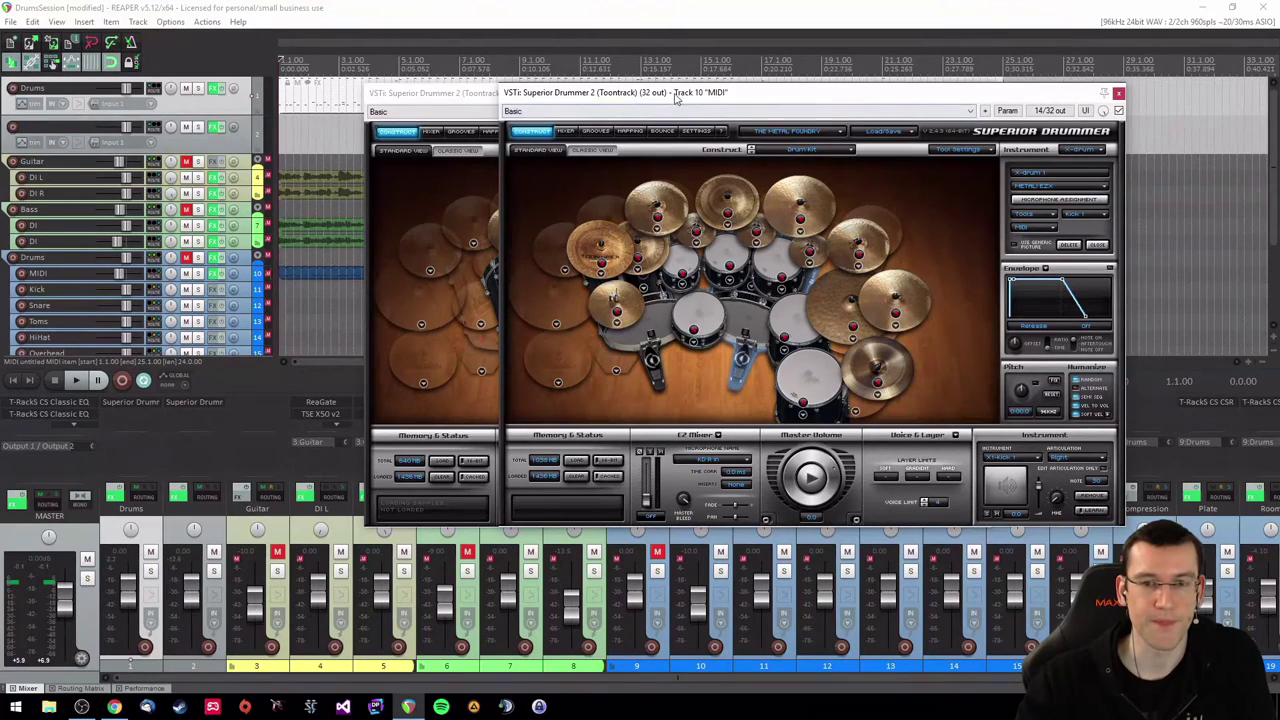
left_click_drag(604, 95, 1279, 100)
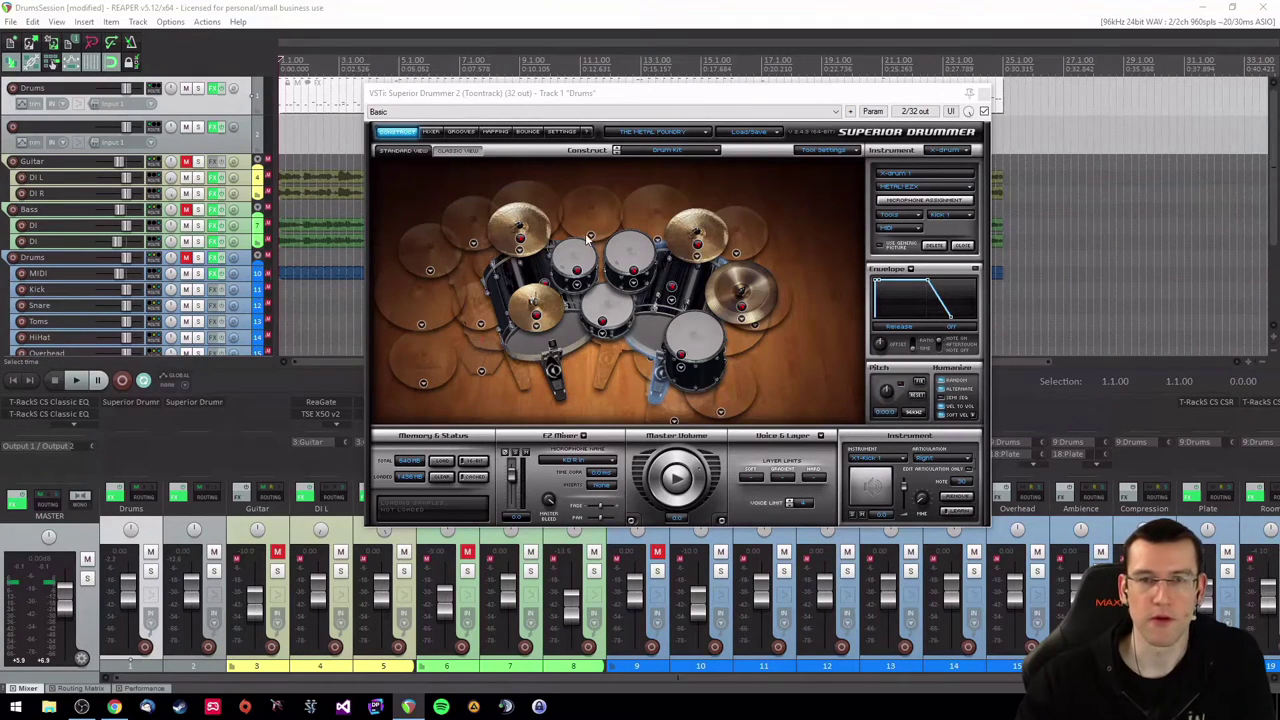
left_click_drag(604, 97, 554, 121)
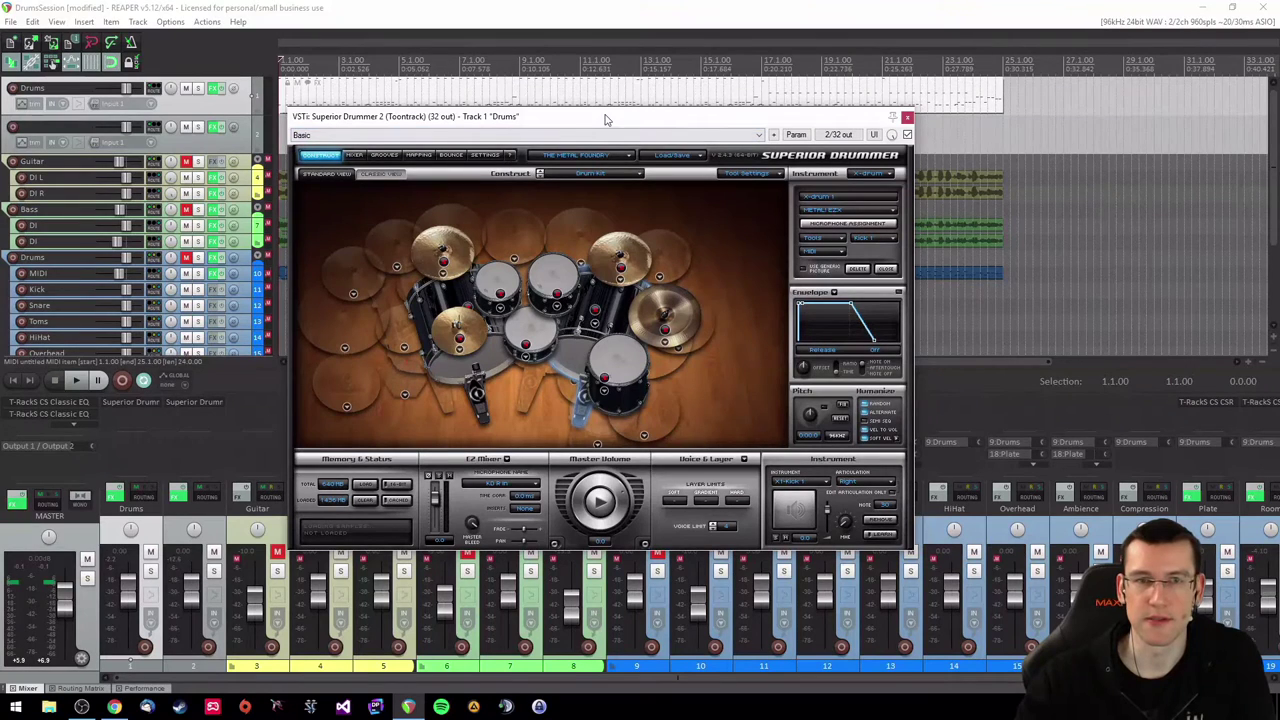
key("space")
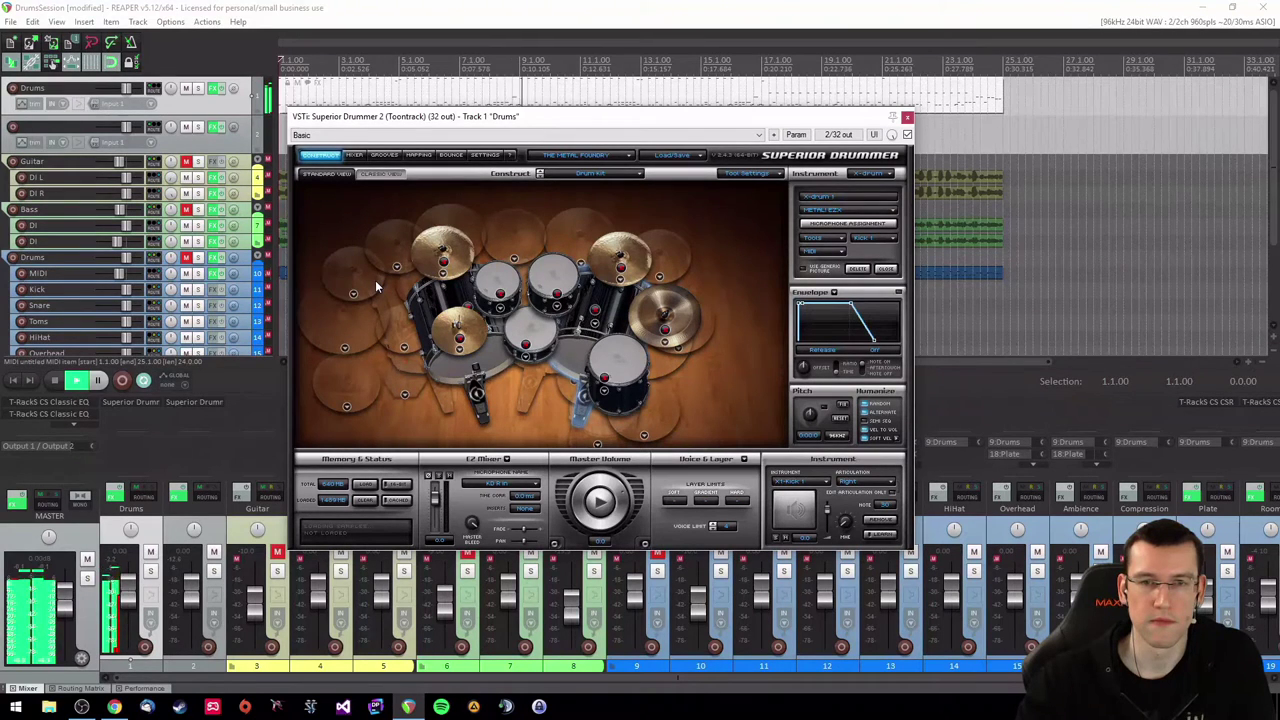
Stop playback and audition the China 2 and left crash cymbals in the kit view
key("space")
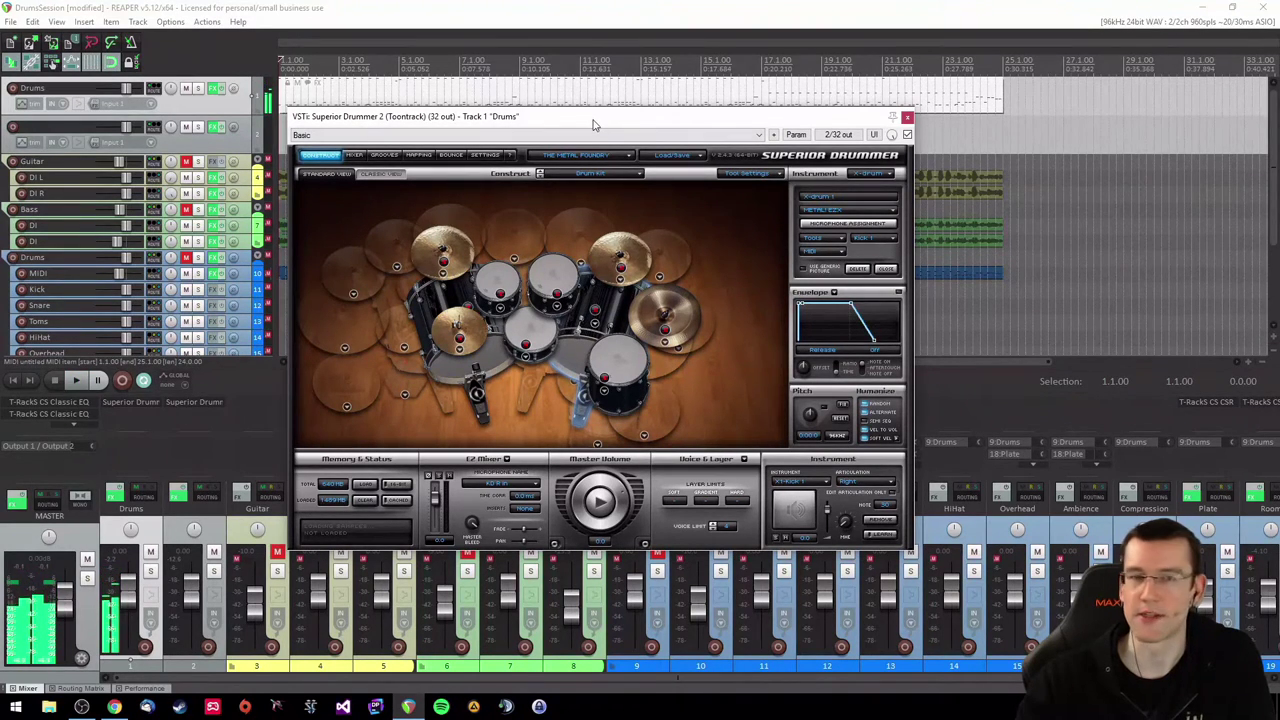
left_click_drag(593, 124, 653, 130)
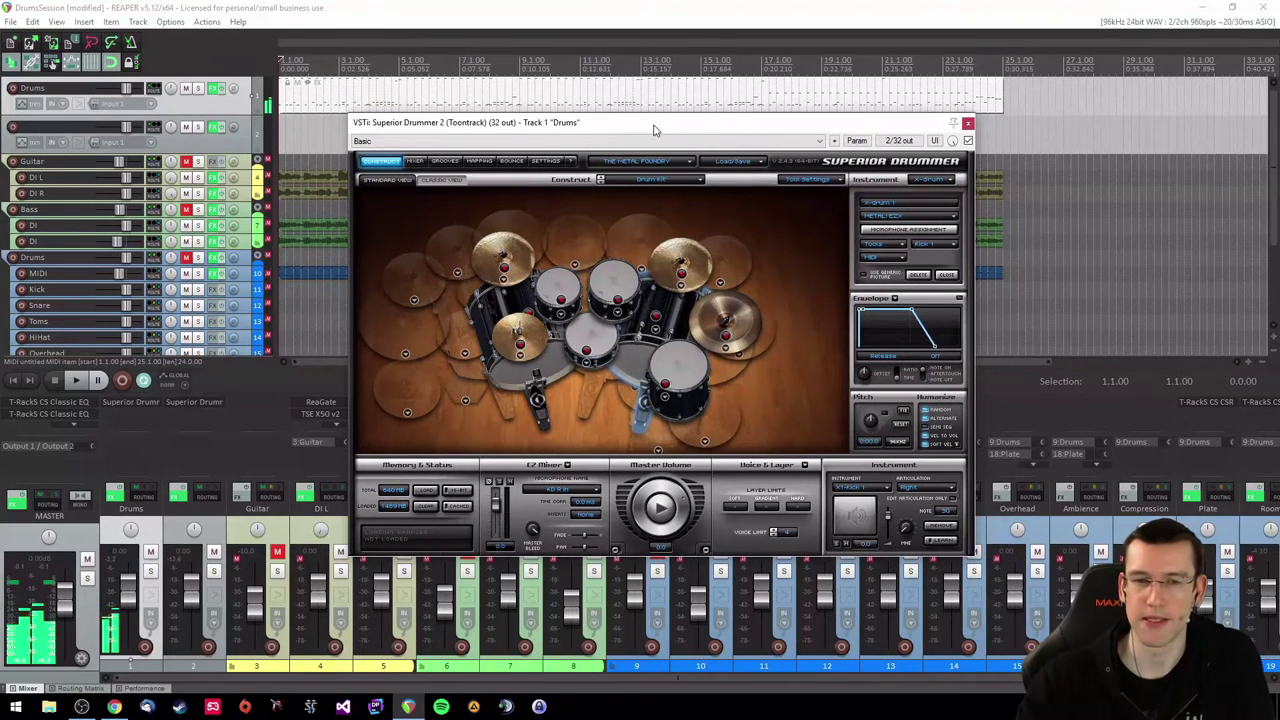
left_click(725, 322)
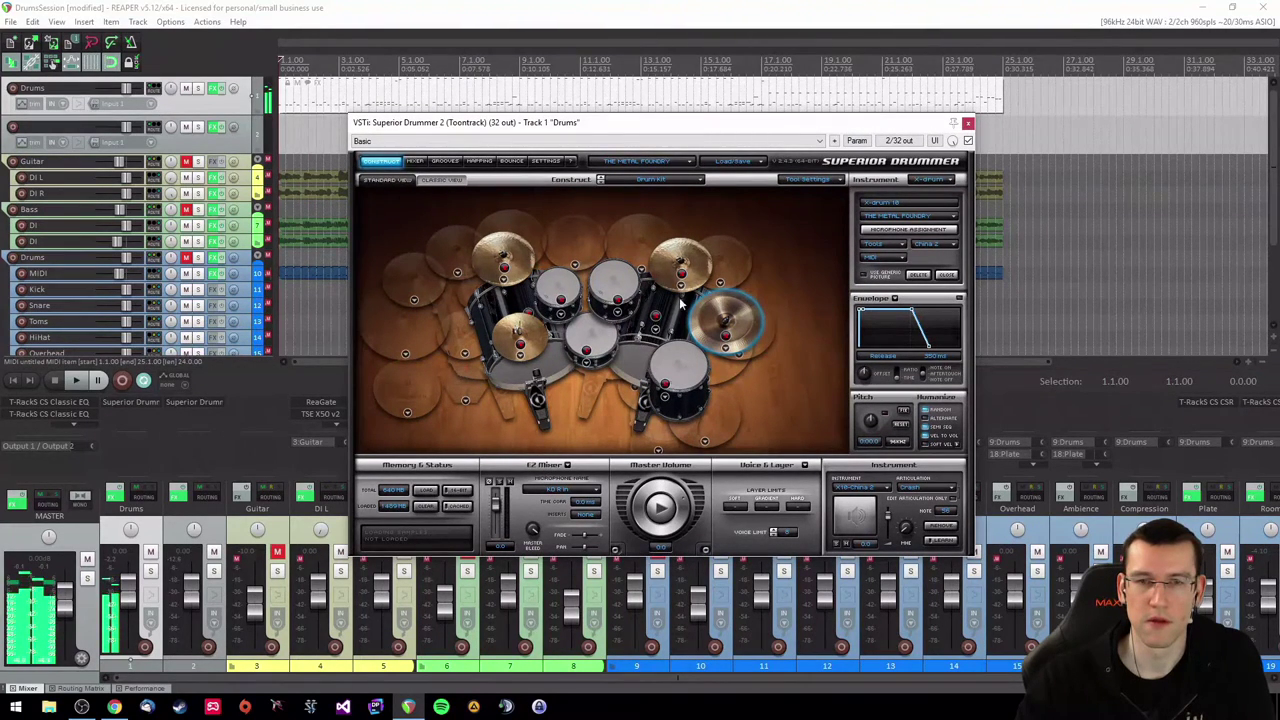
left_click(718, 328)
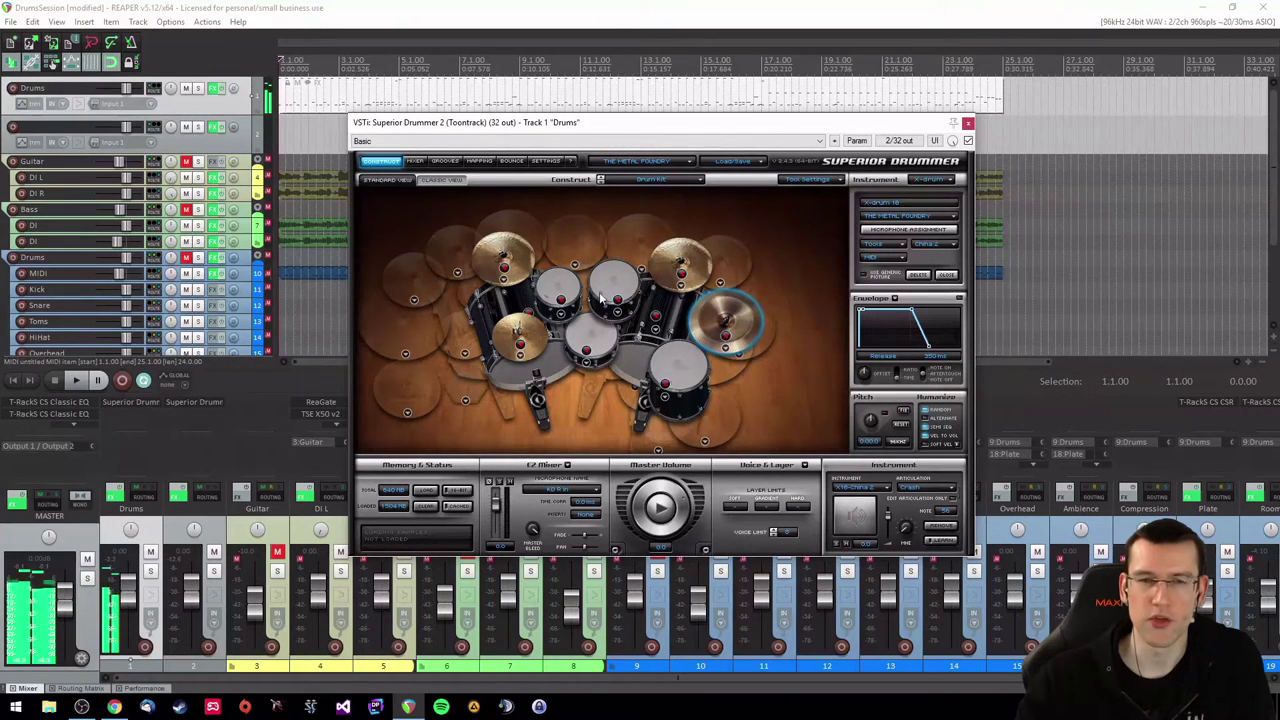
left_click(538, 260)
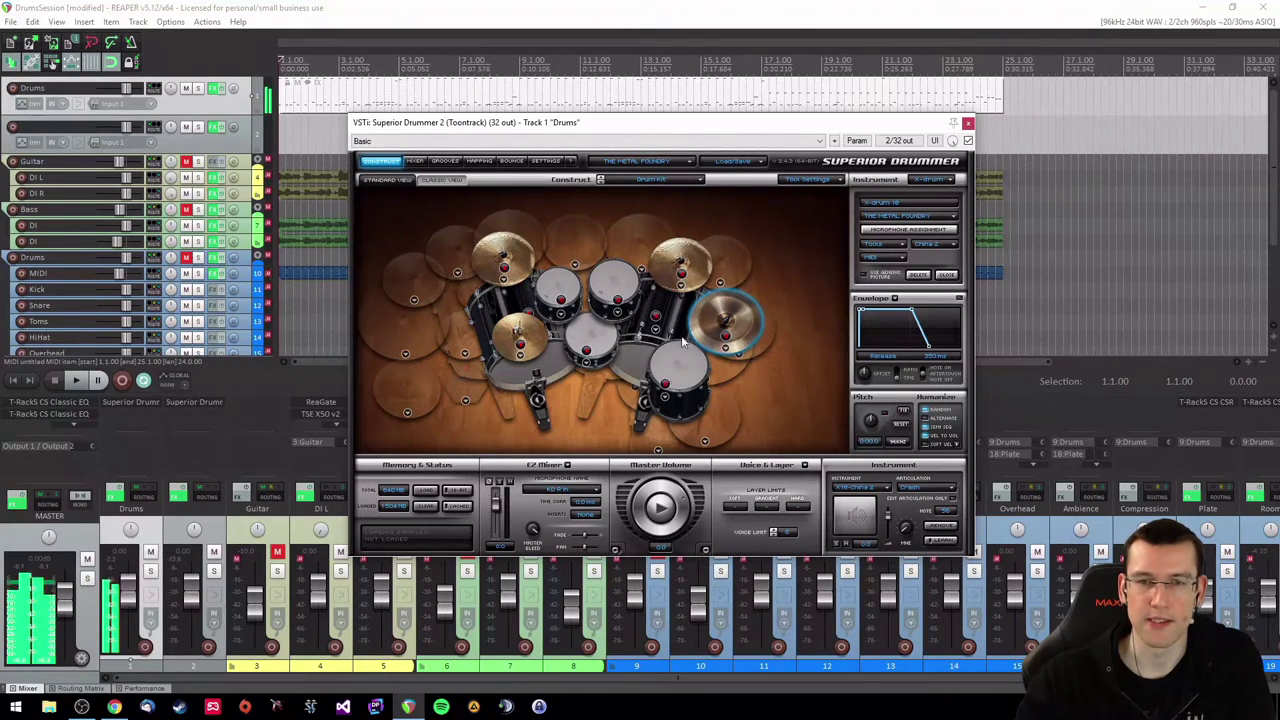
Select the crash and China 2 cymbals in turn, then raise a slider in the instrument settings
left_click(703, 263)
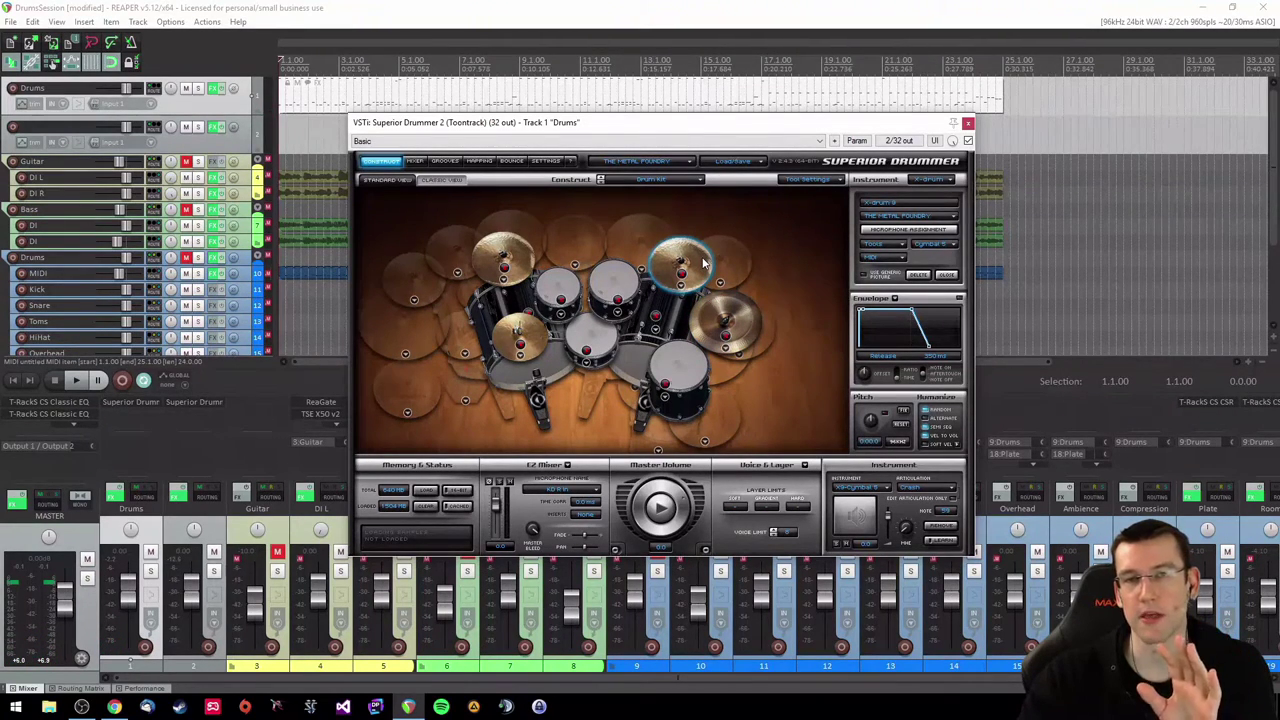
left_click(527, 268)
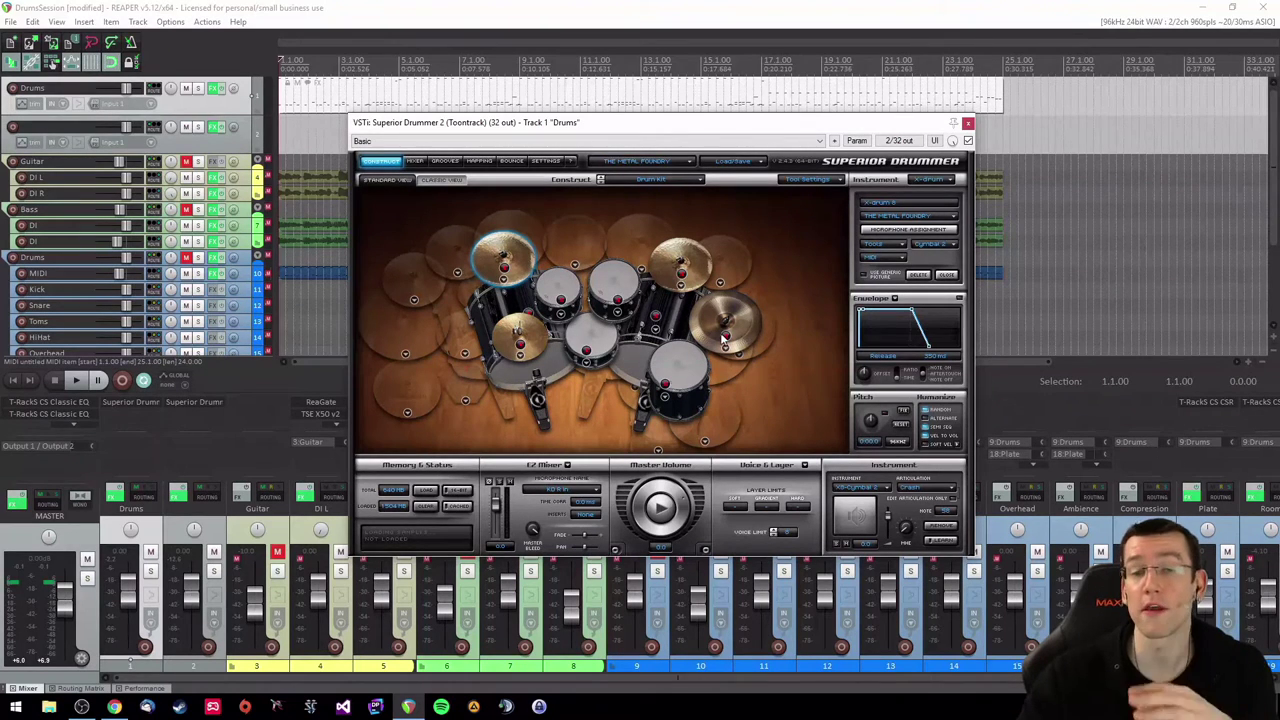
left_click(716, 328)
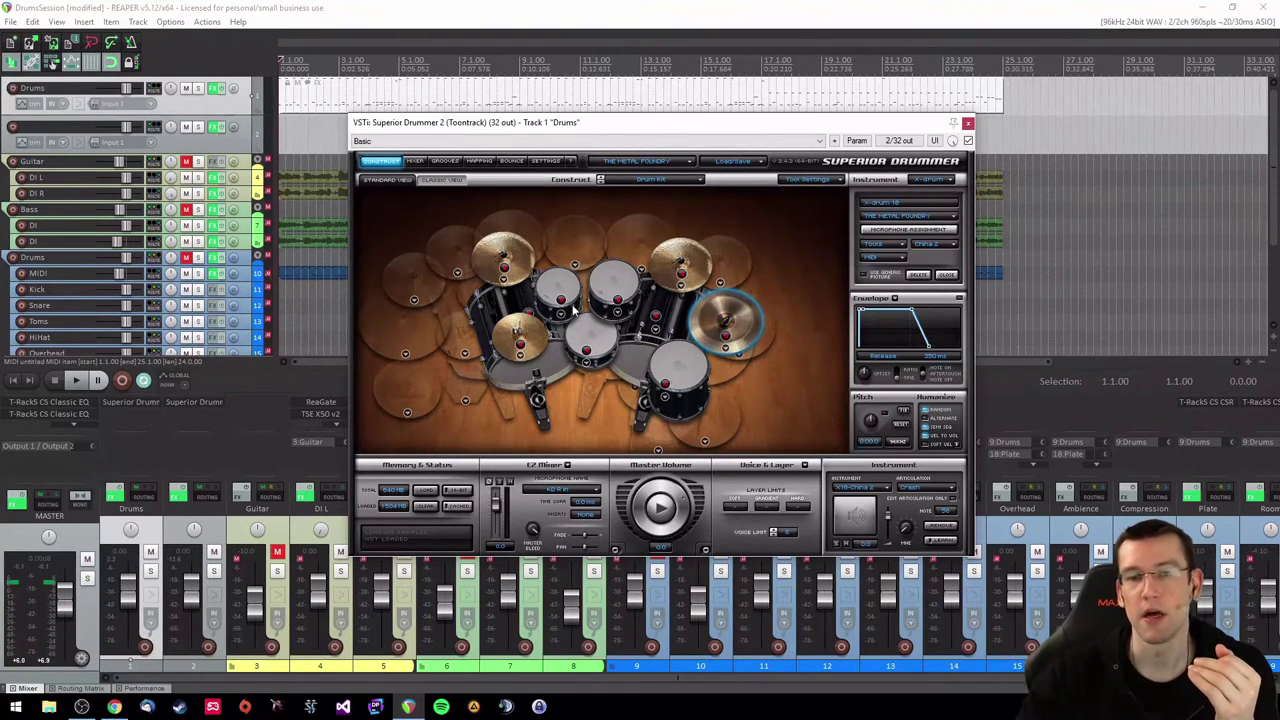
left_click(518, 268)
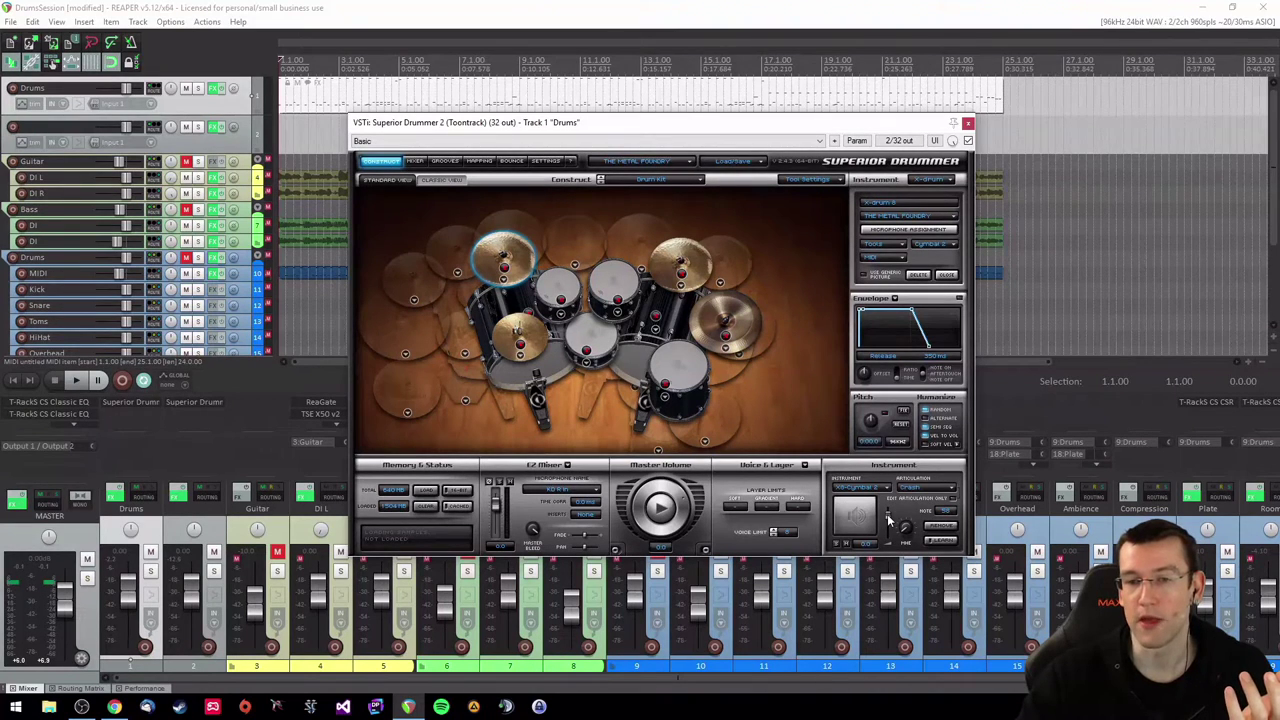
left_click_drag(890, 528, 890, 523)
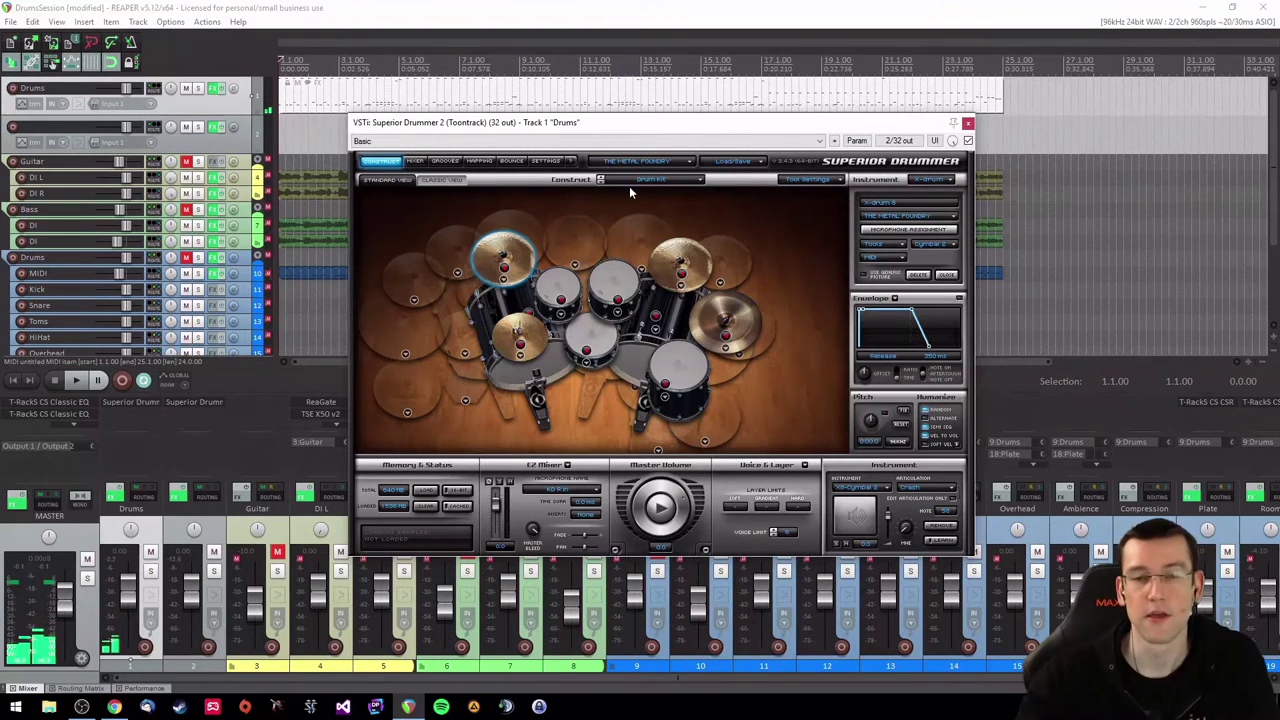
Audition the upper-right crash cymbal and move the Superior Drummer window higher
left_click(416, 164)
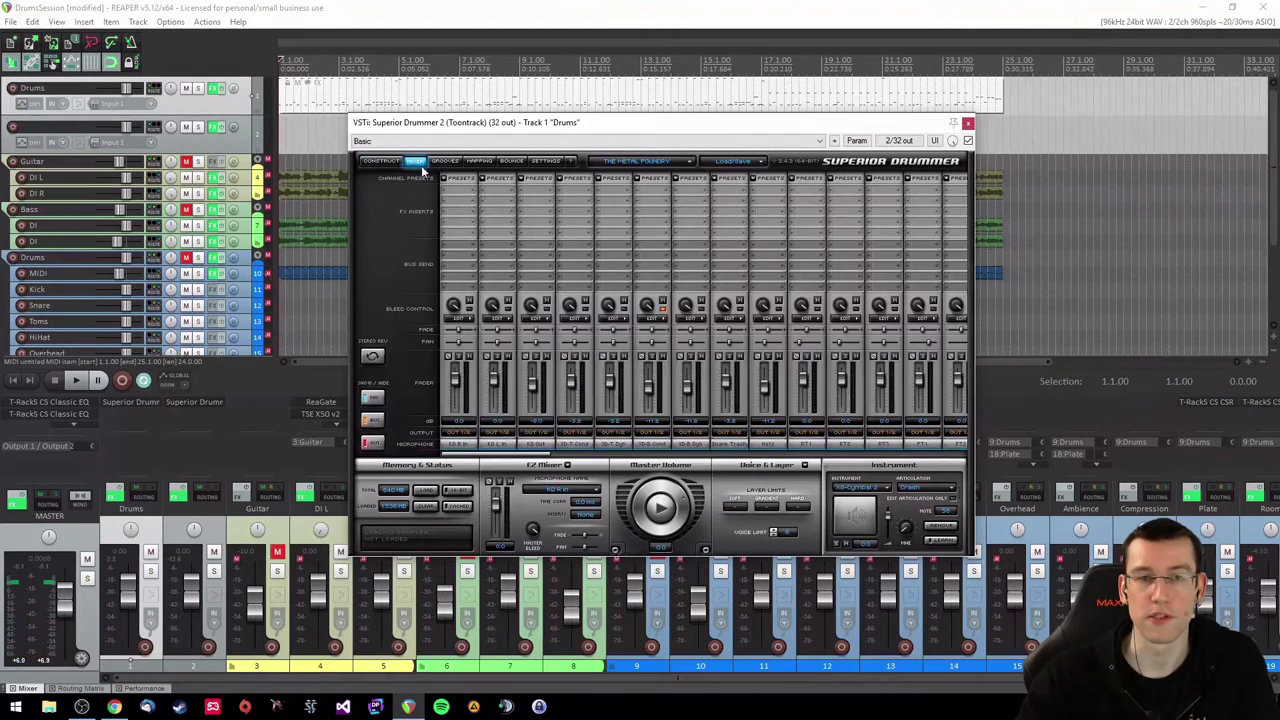
left_click(388, 163)
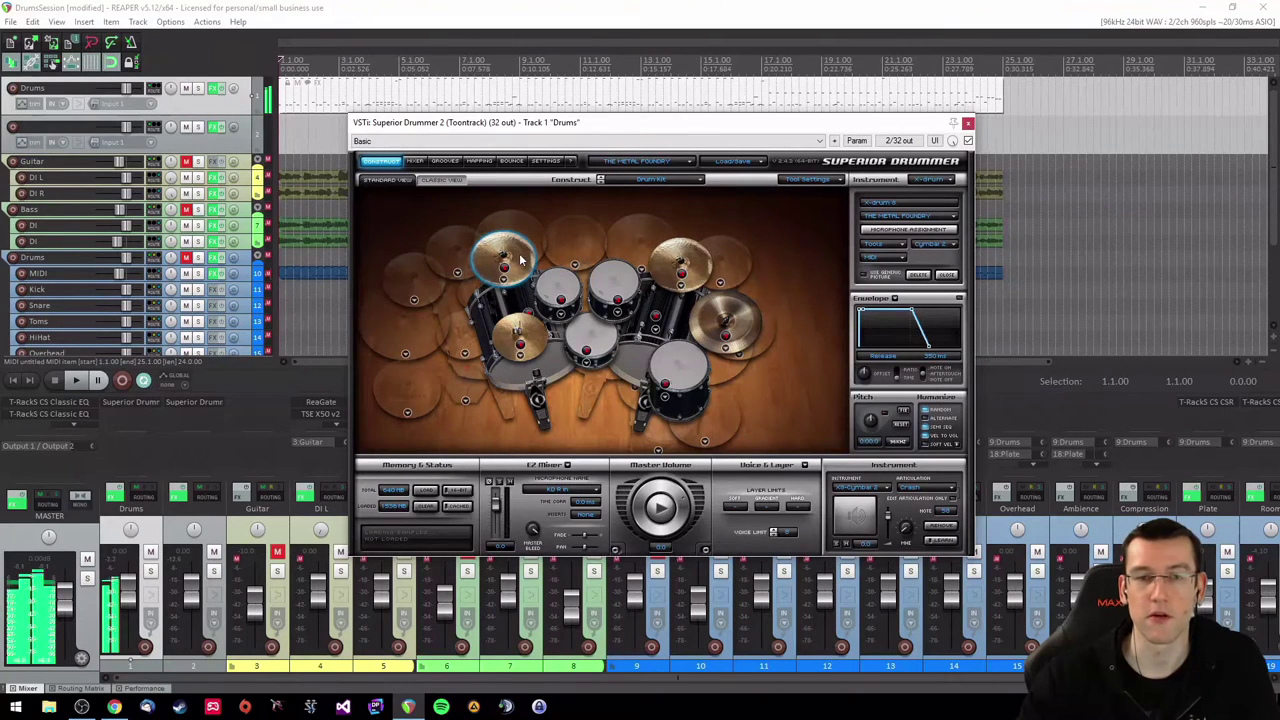
left_click(698, 262)
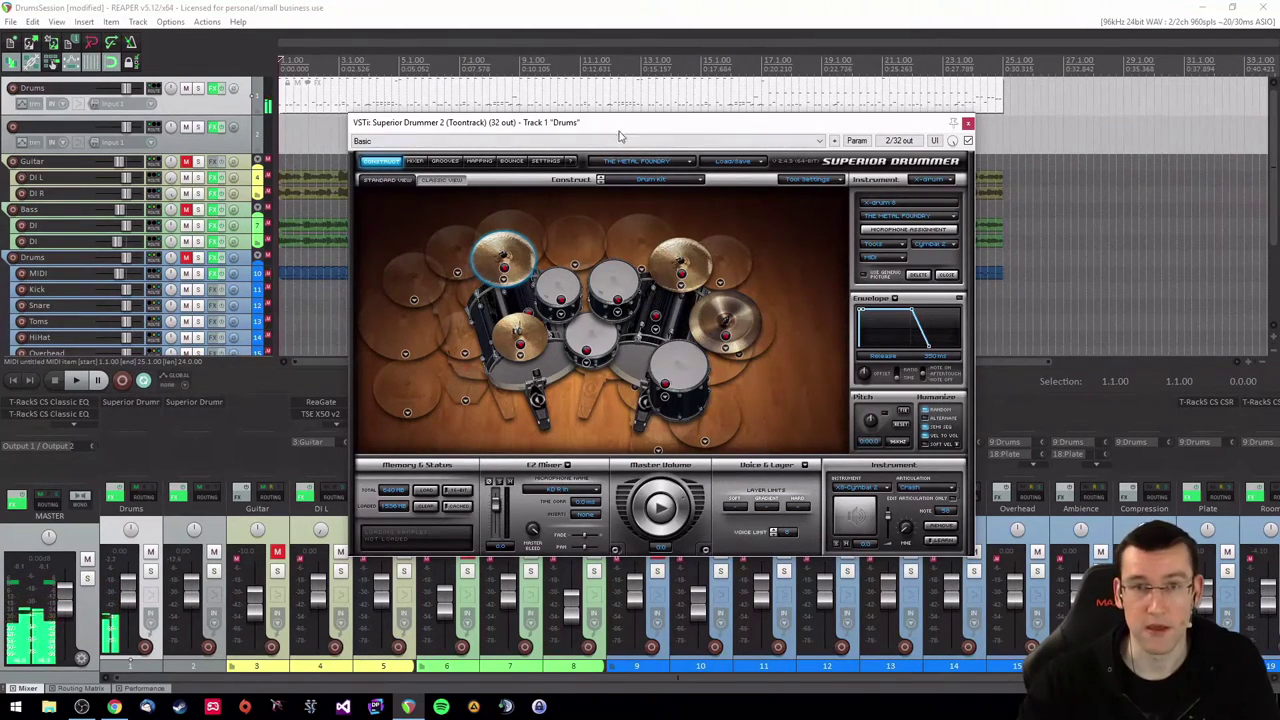
left_click_drag(625, 130, 590, 96)
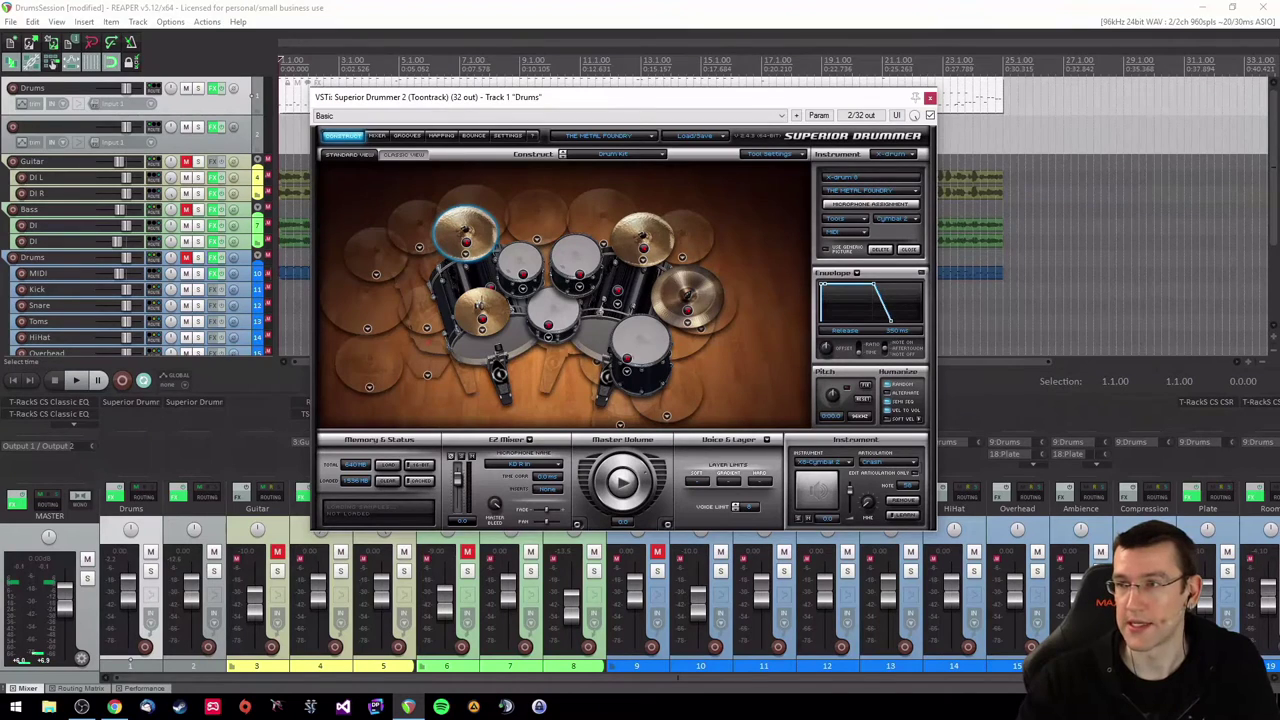
left_click(52, 62)
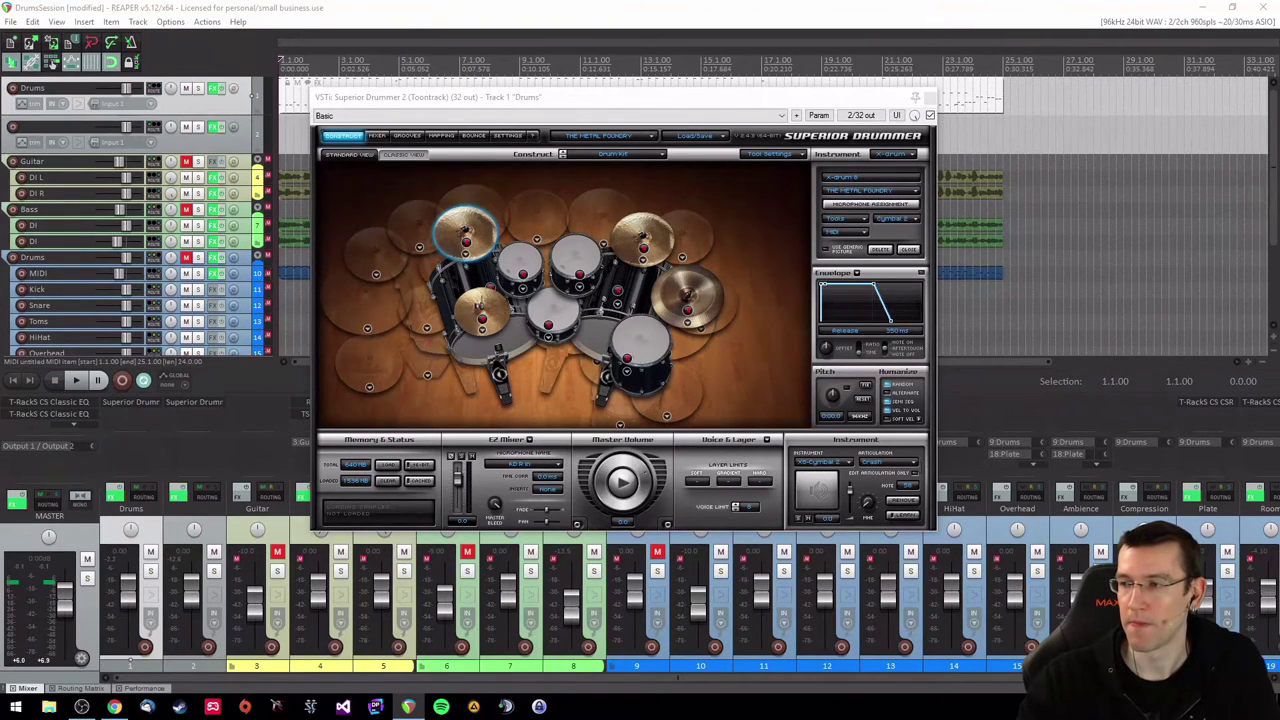
Show Superior Drummer's mixer page, solo the Drums track, and select the drum item's 24-bar range
left_click(377, 136)
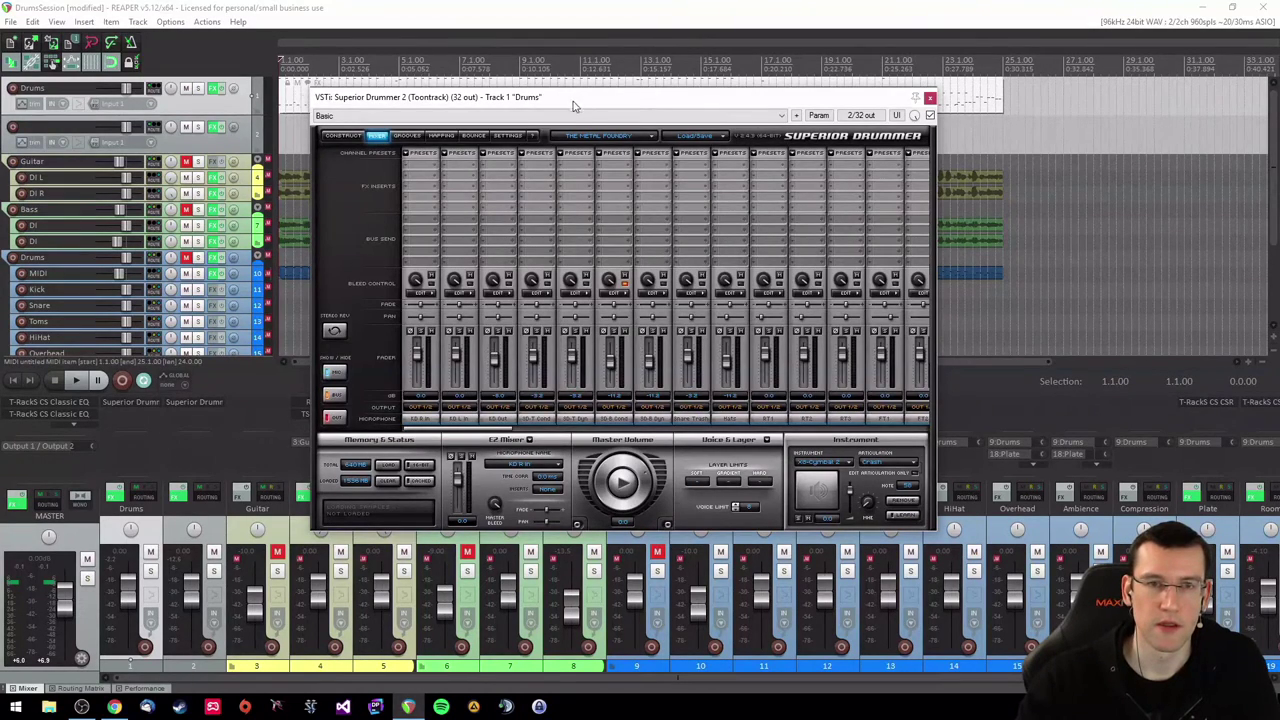
left_click_drag(575, 105, 499, 165)
left_click(198, 89)
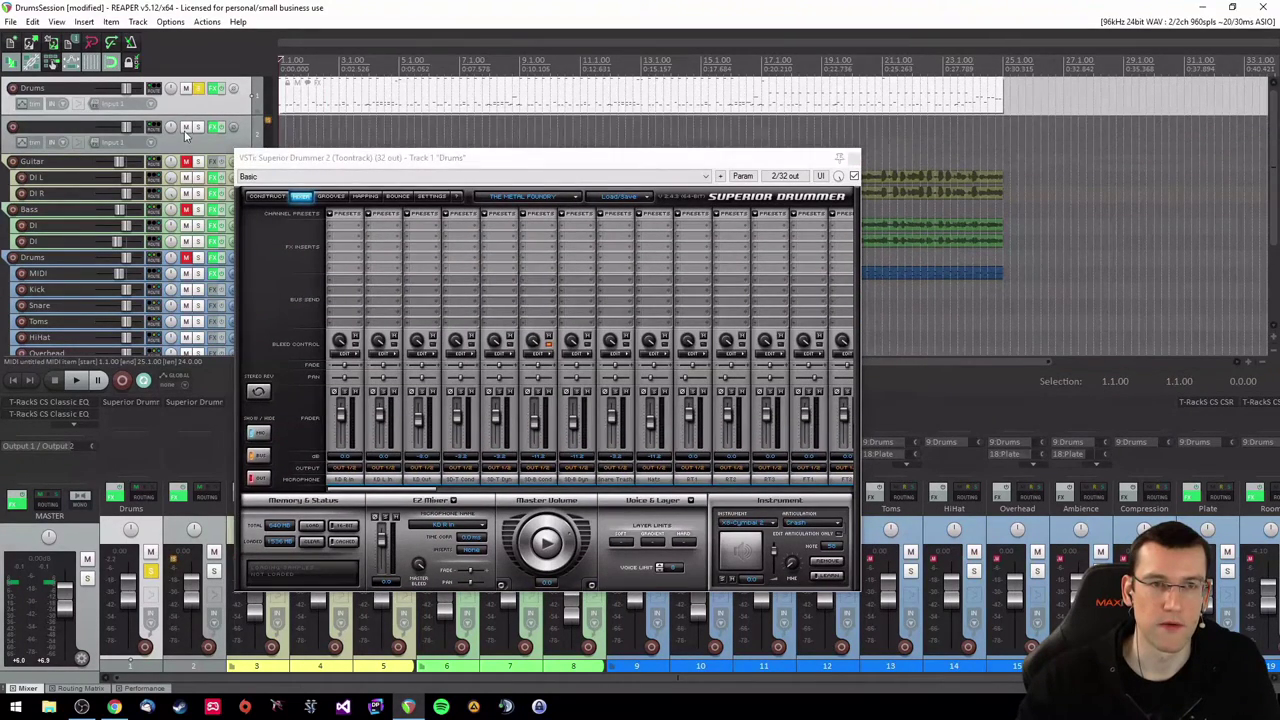
mouse_move(499, 160)
left_mouse_down()
mouse_move(639, 138)
mouse_move(505, 152)
left_mouse_up()
left_click(468, 100)
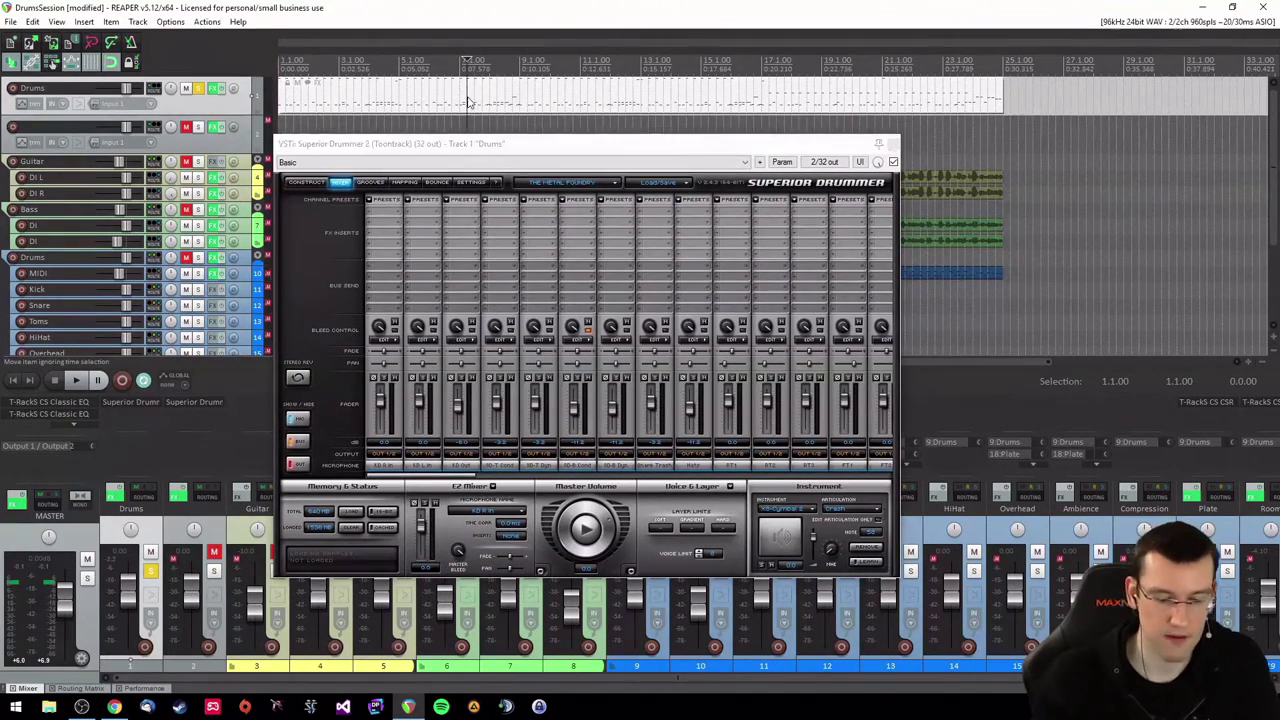
double_click(468, 100)
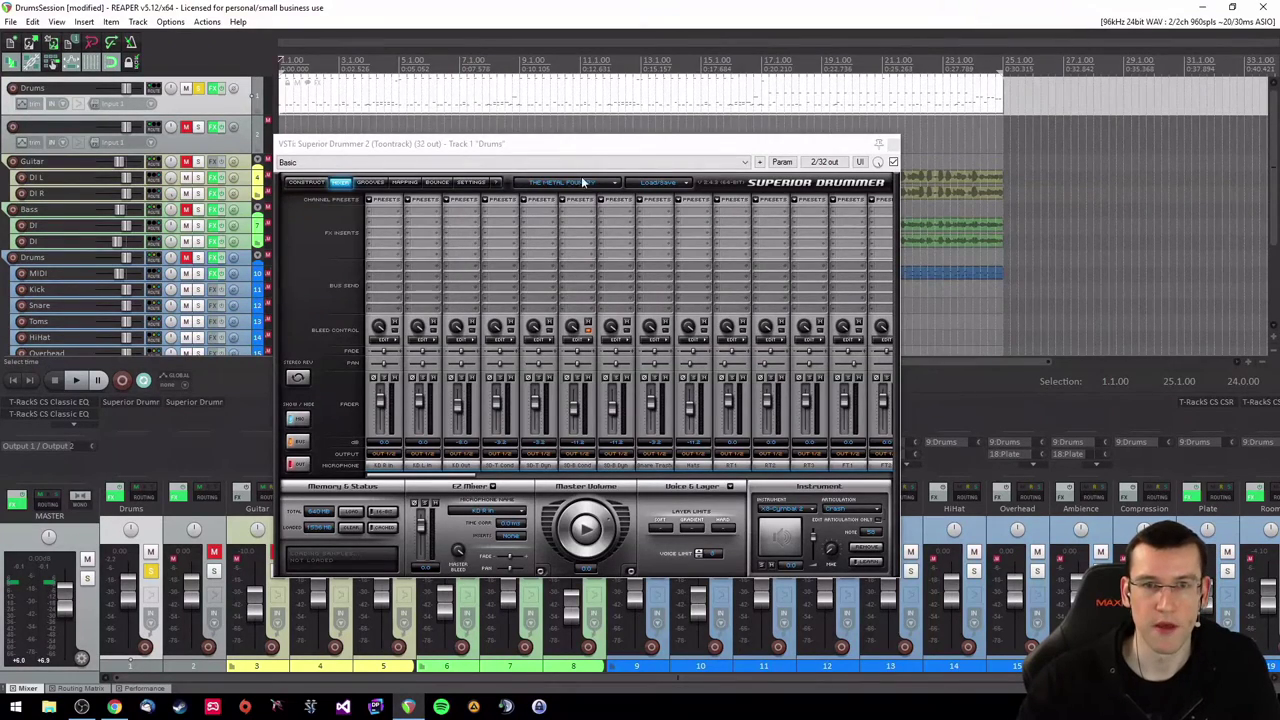
mouse_move(581, 148)
left_mouse_down()
mouse_move(674, 137)
mouse_move(594, 126)
left_mouse_up()
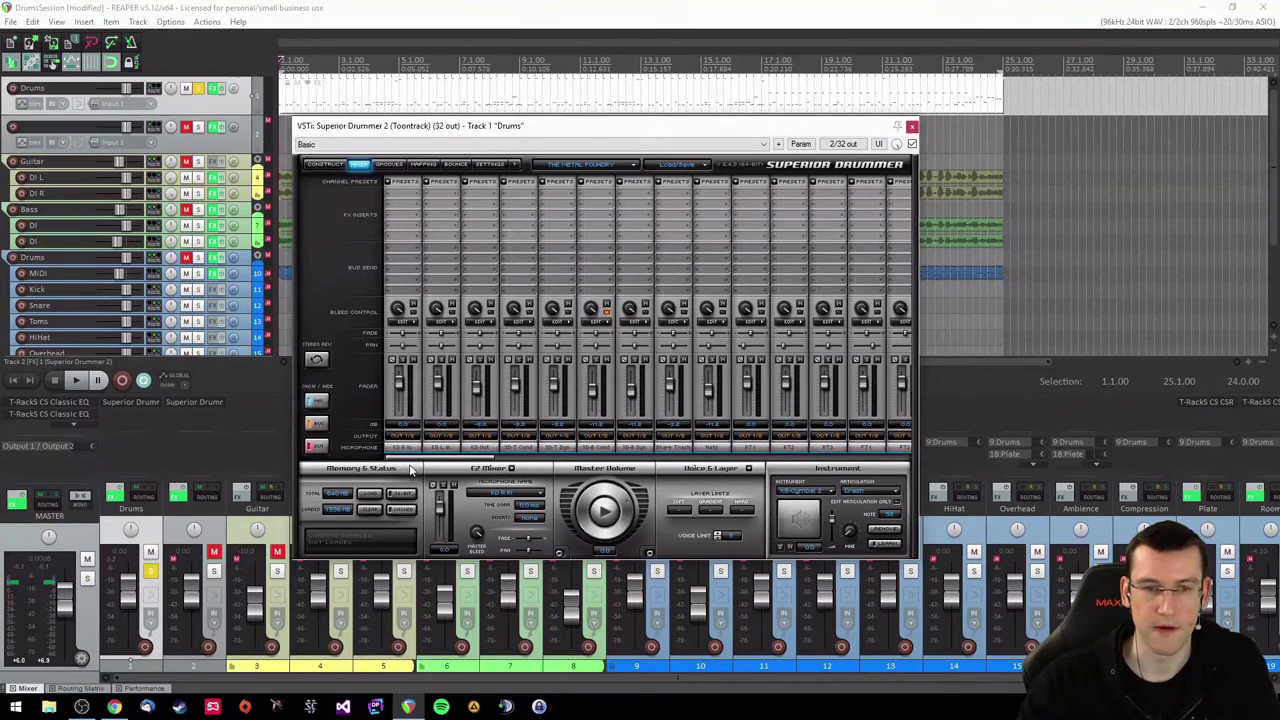
Play the drum part and stop it, twice
key("space")
left_click_drag(455, 459, 480, 465)
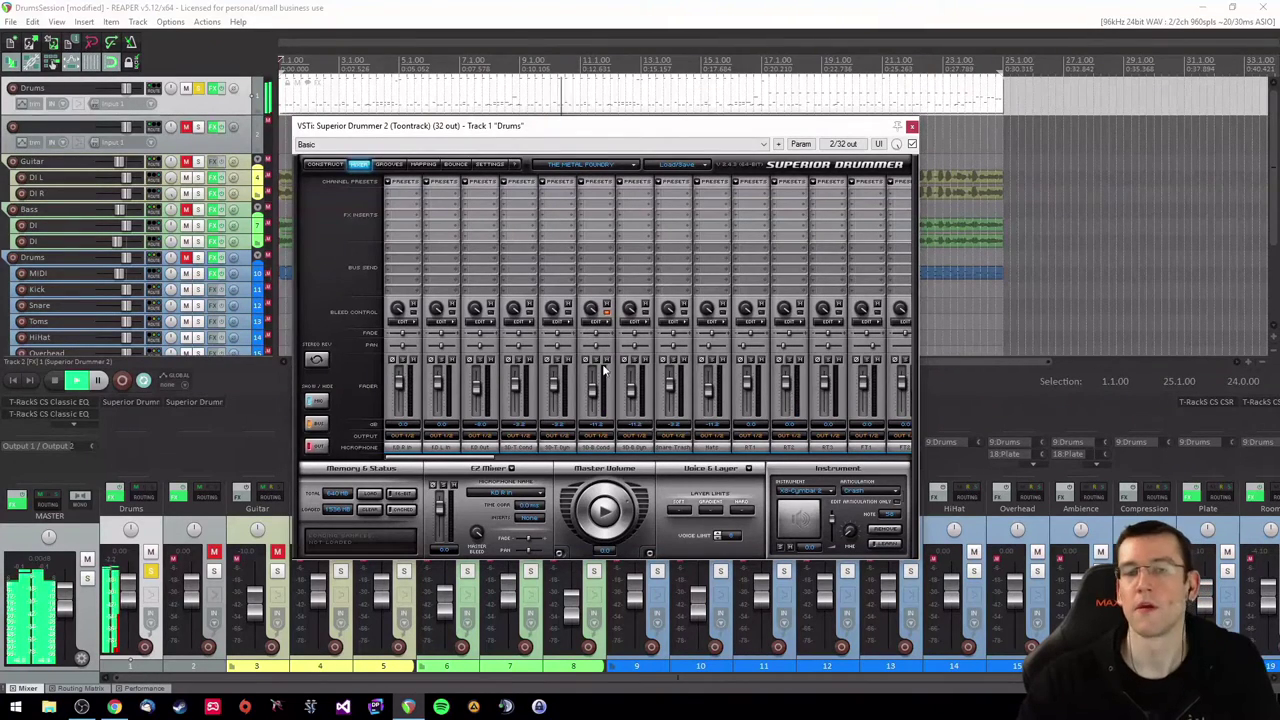
key("space")
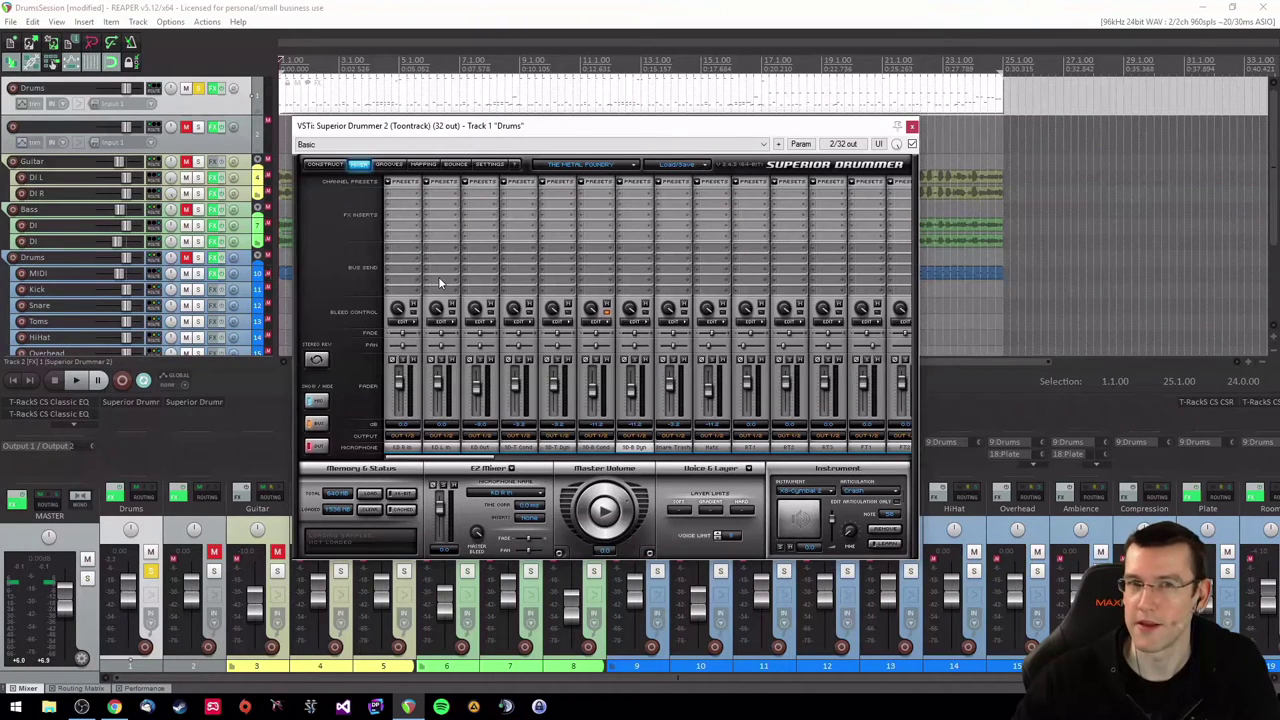
key("space")
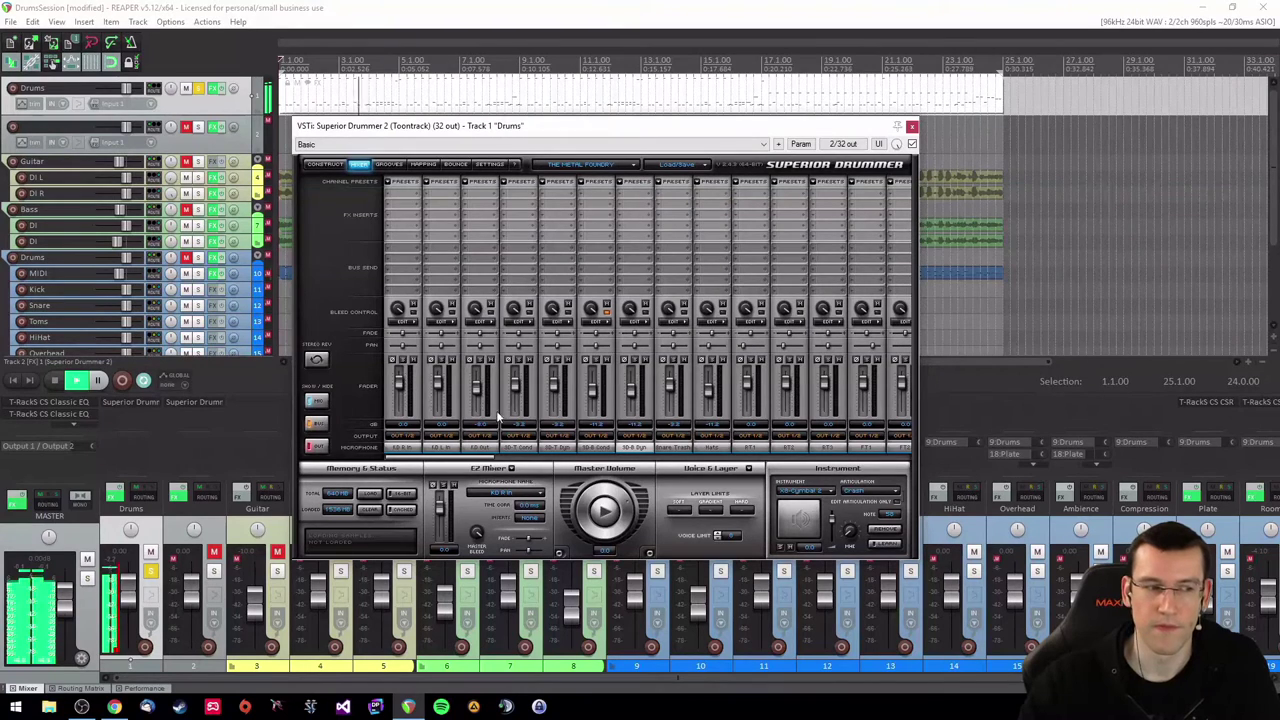
key("space")
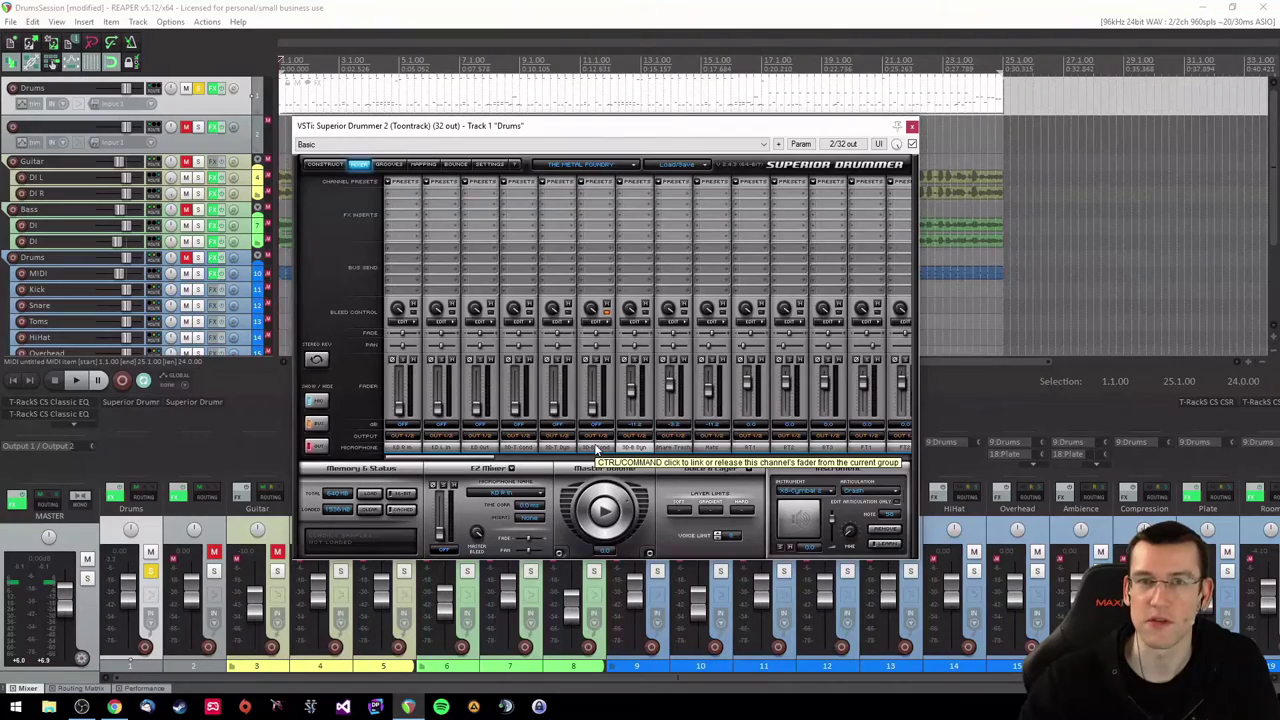
left_click(960, 272)
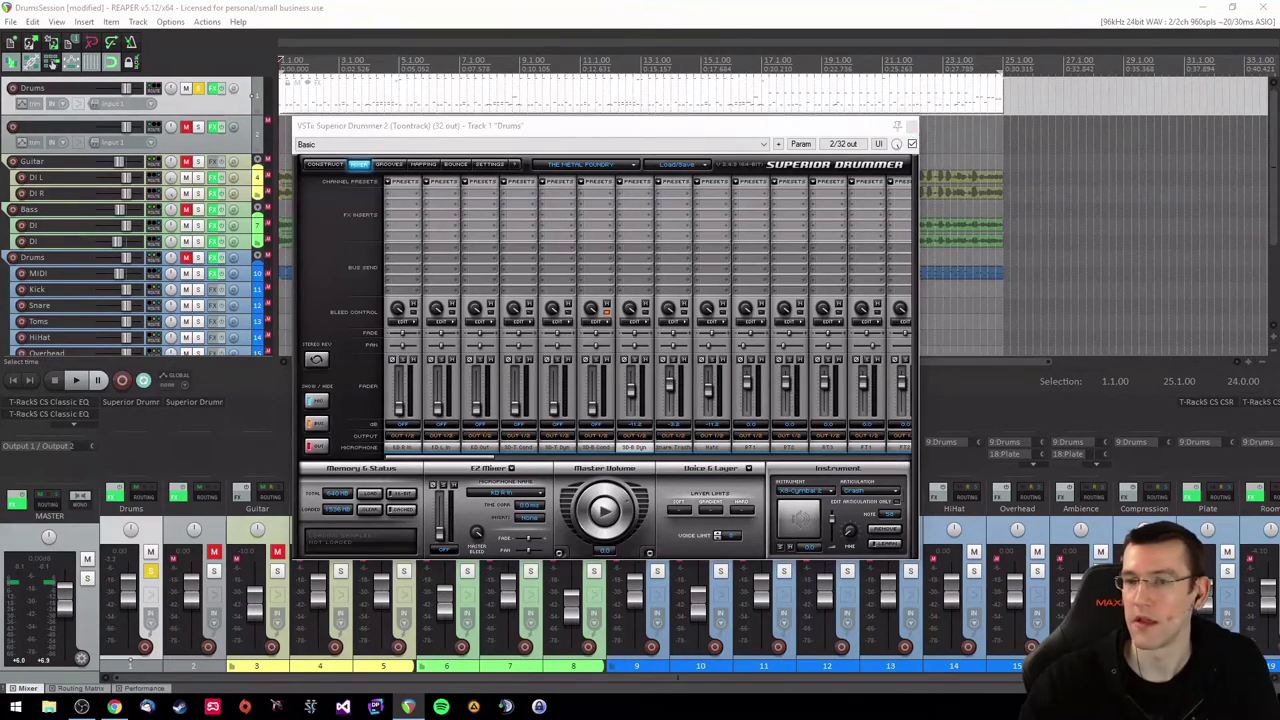
left_click_drag(625, 126, 829, 143)
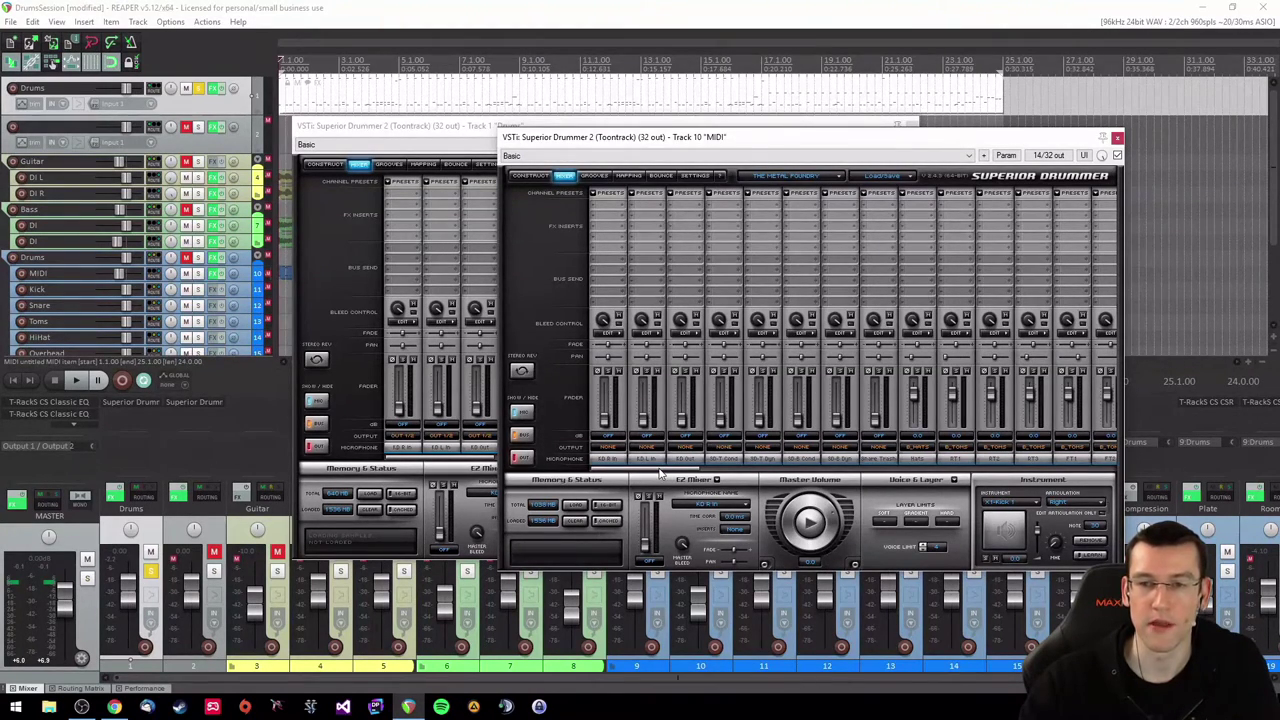
left_click(795, 451)
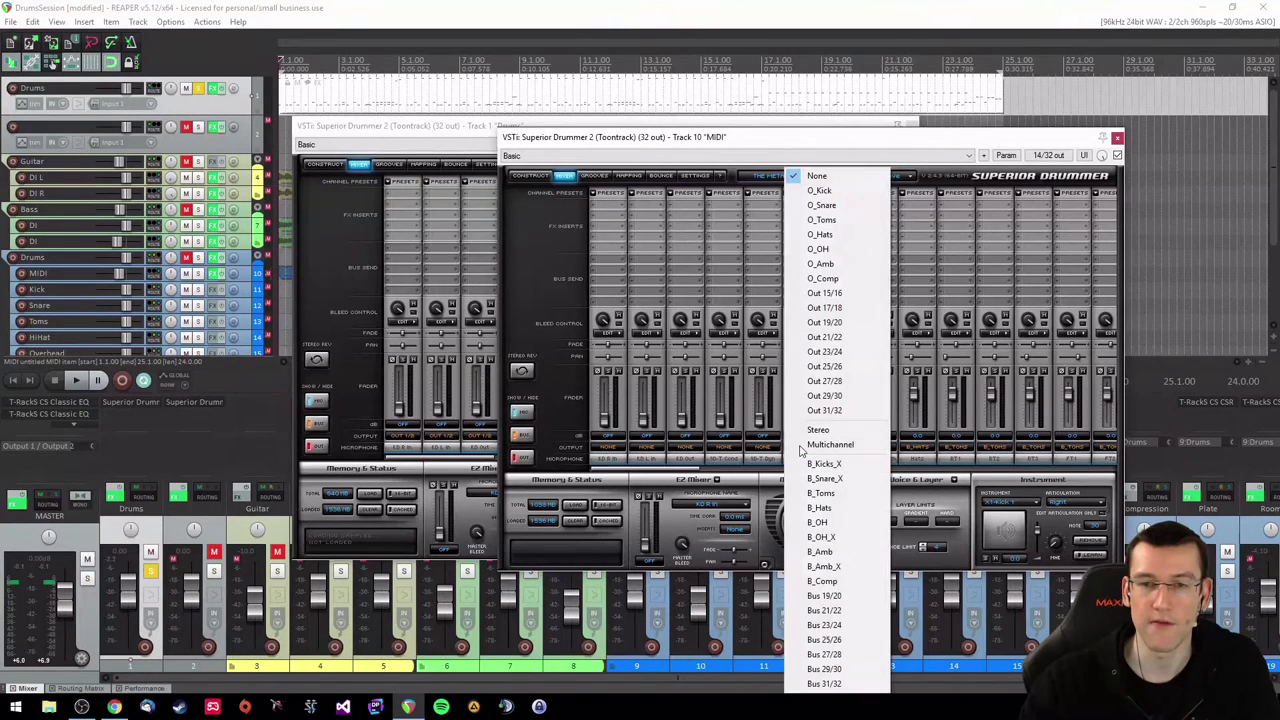
left_click(827, 178)
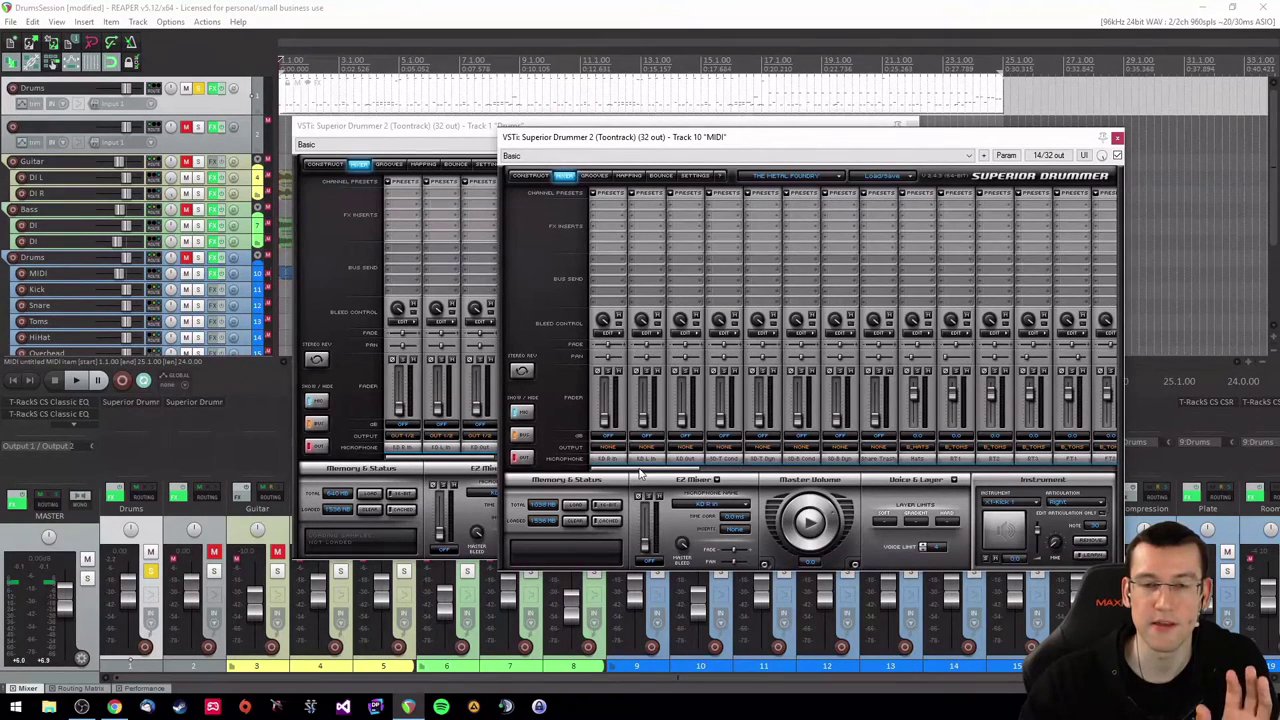
mouse_move(640, 468)
left_mouse_down()
mouse_move(680, 468)
mouse_move(625, 468)
left_mouse_up()
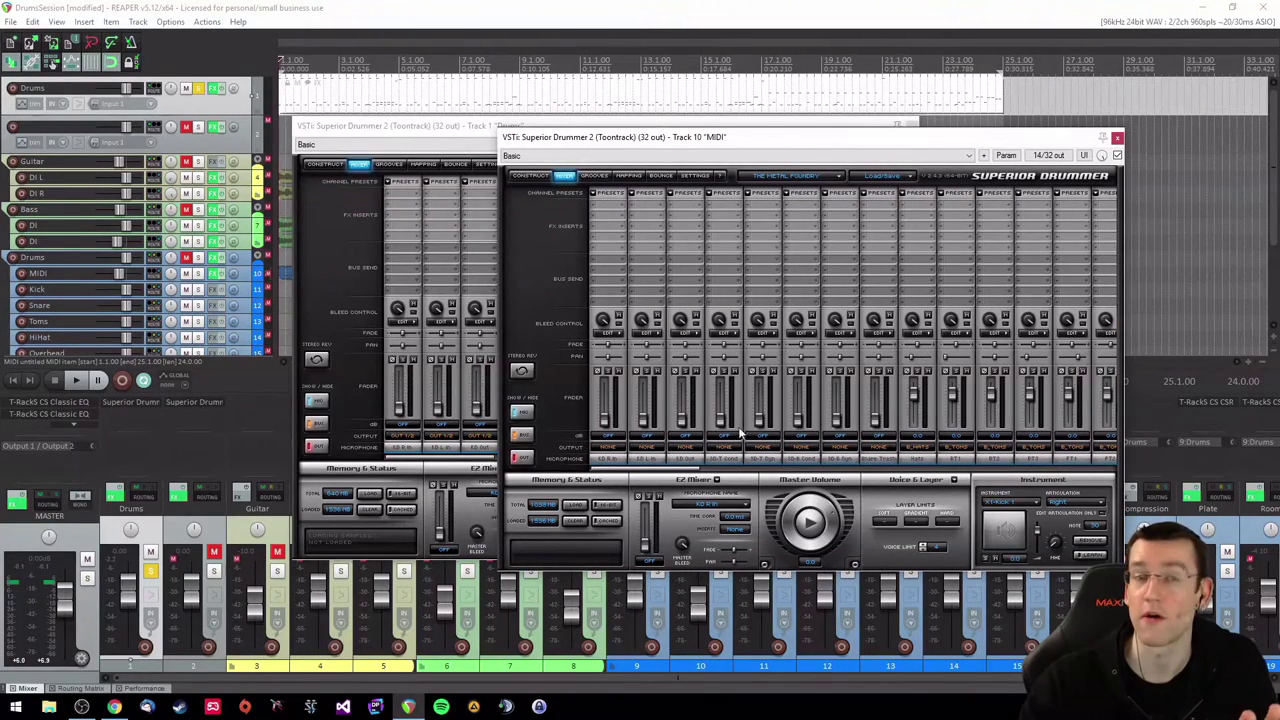
left_click(1117, 138)
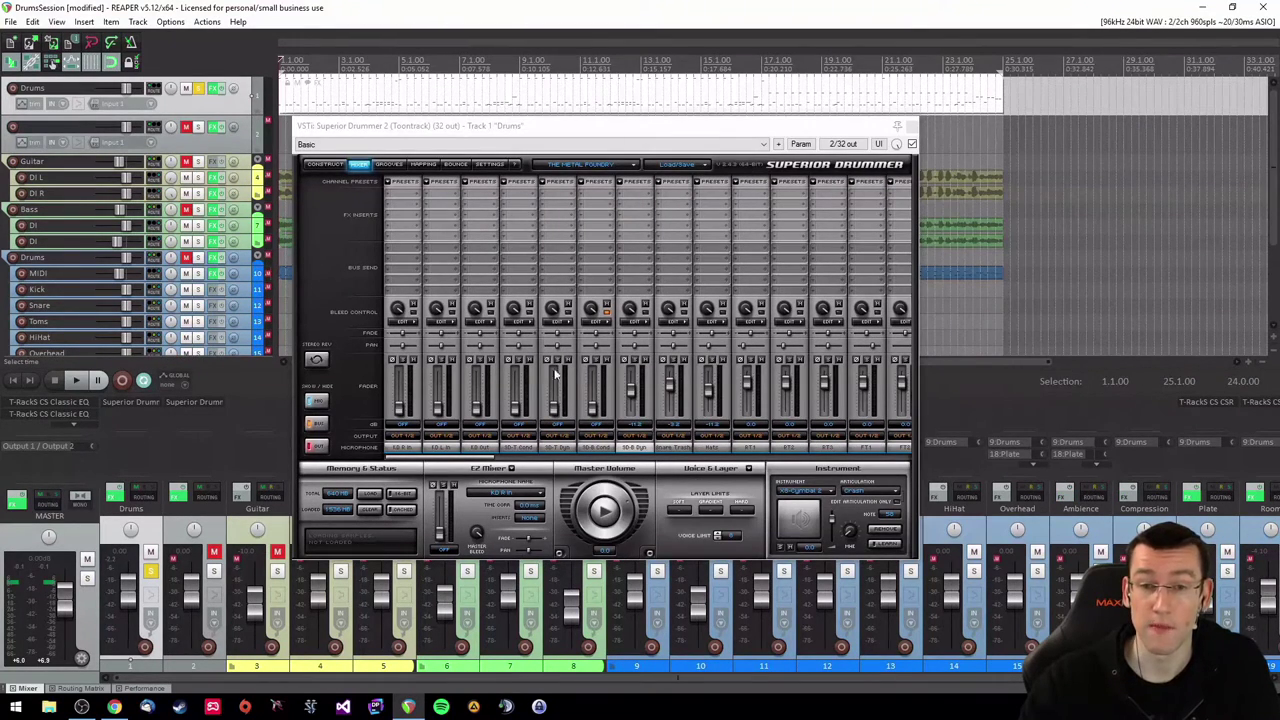
Pull the SD-B Dyn channel fader to minimum and check channel 6's individual bleed settings
left_click_drag(632, 398, 637, 445)
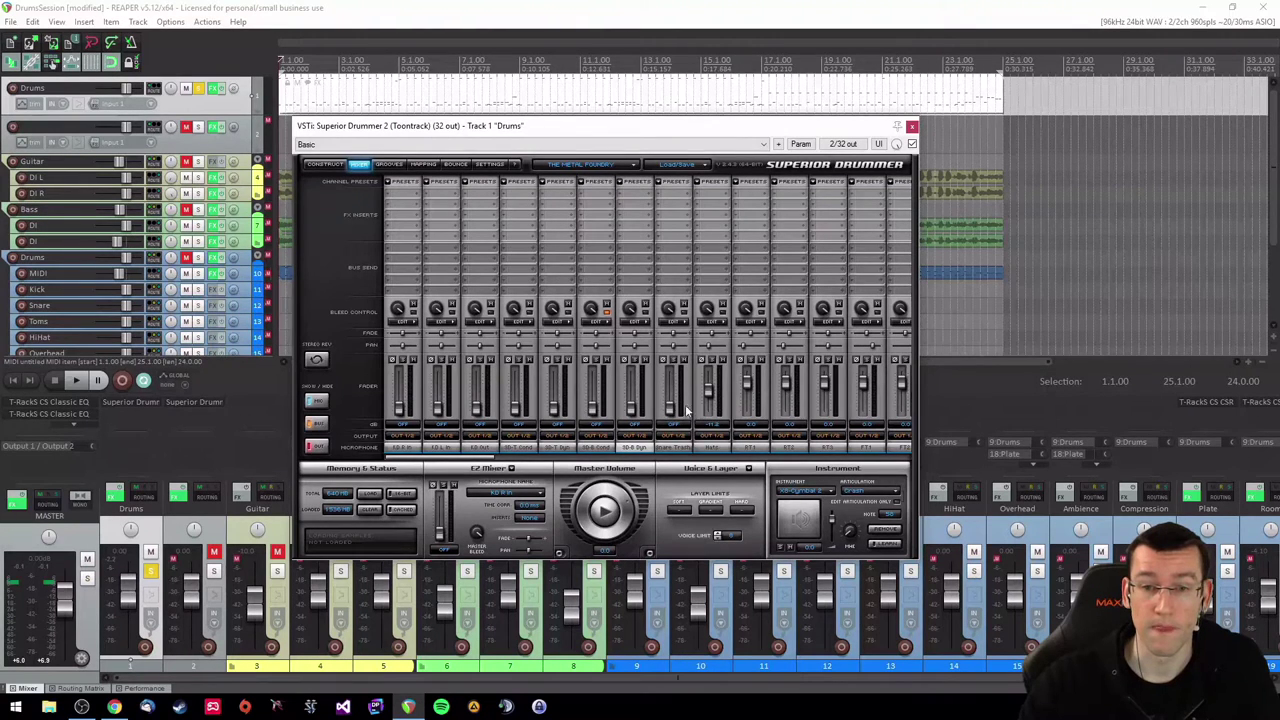
left_click(603, 324)
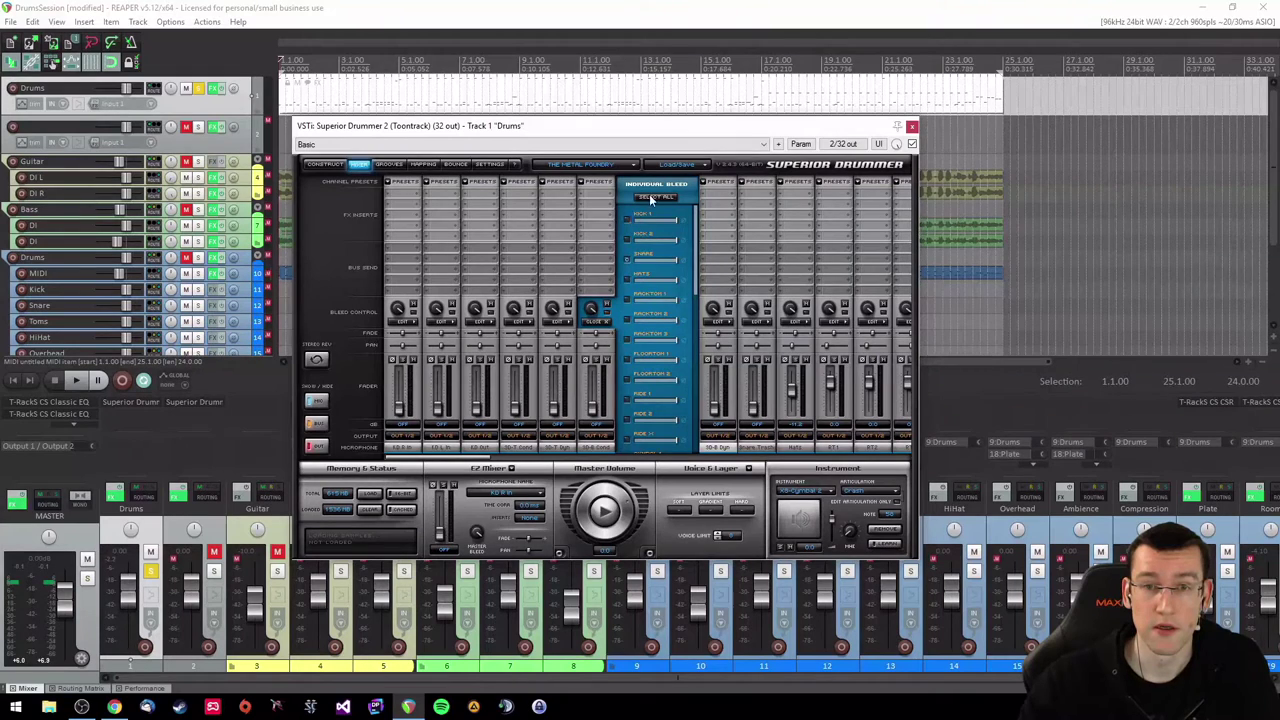
left_click(600, 325)
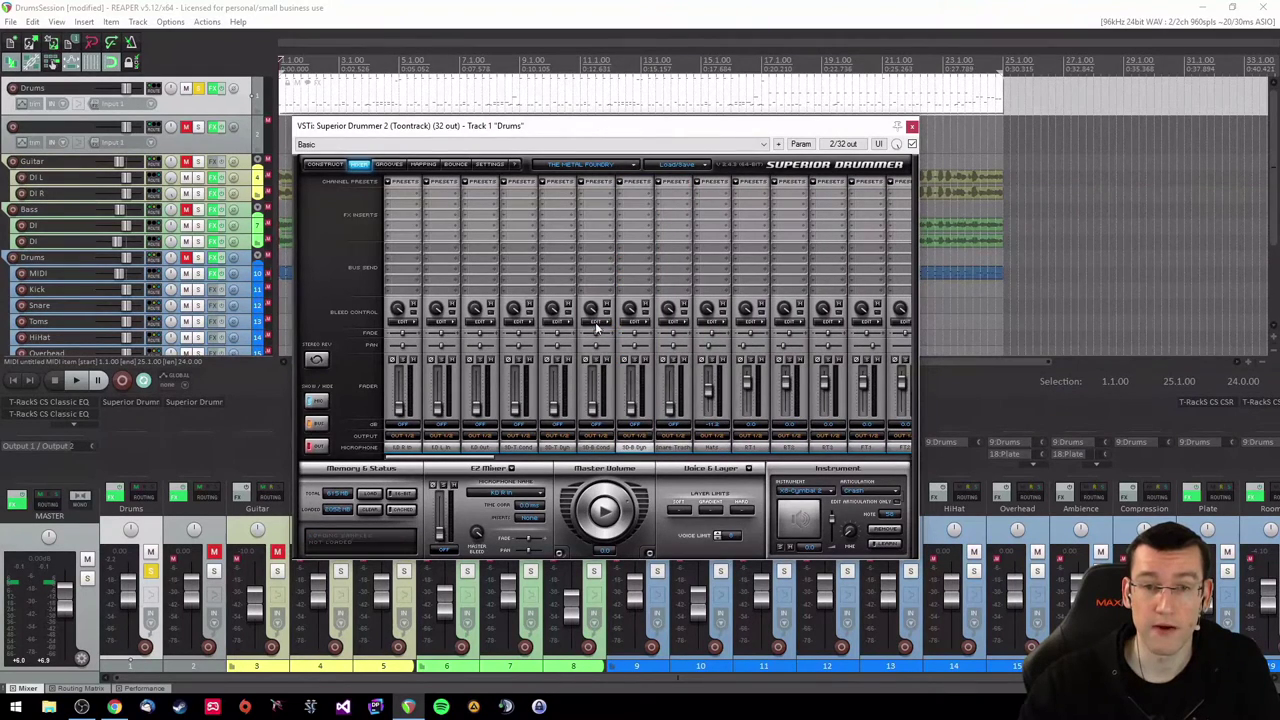
Pick an output for channel 1, set channels 2 and 3 to None, and inspect channel 4's output list
left_click(402, 437)
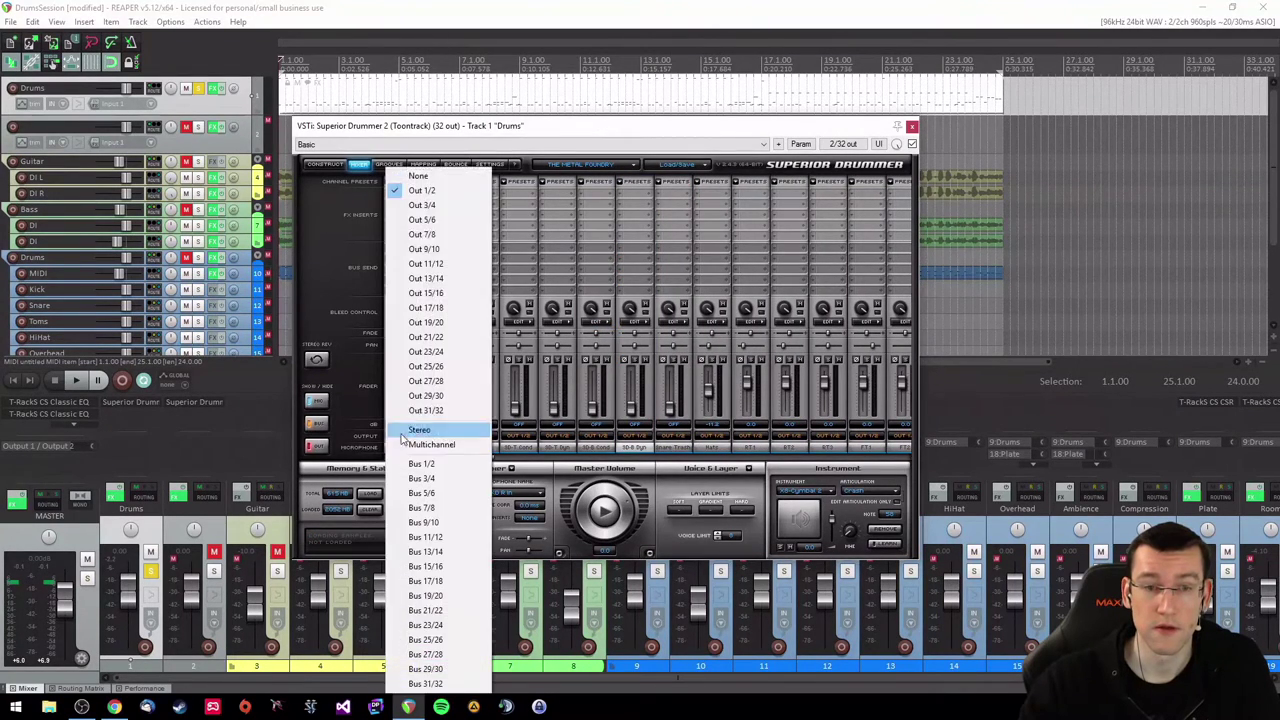
left_click(425, 188)
left_click(444, 437)
left_click(457, 176)
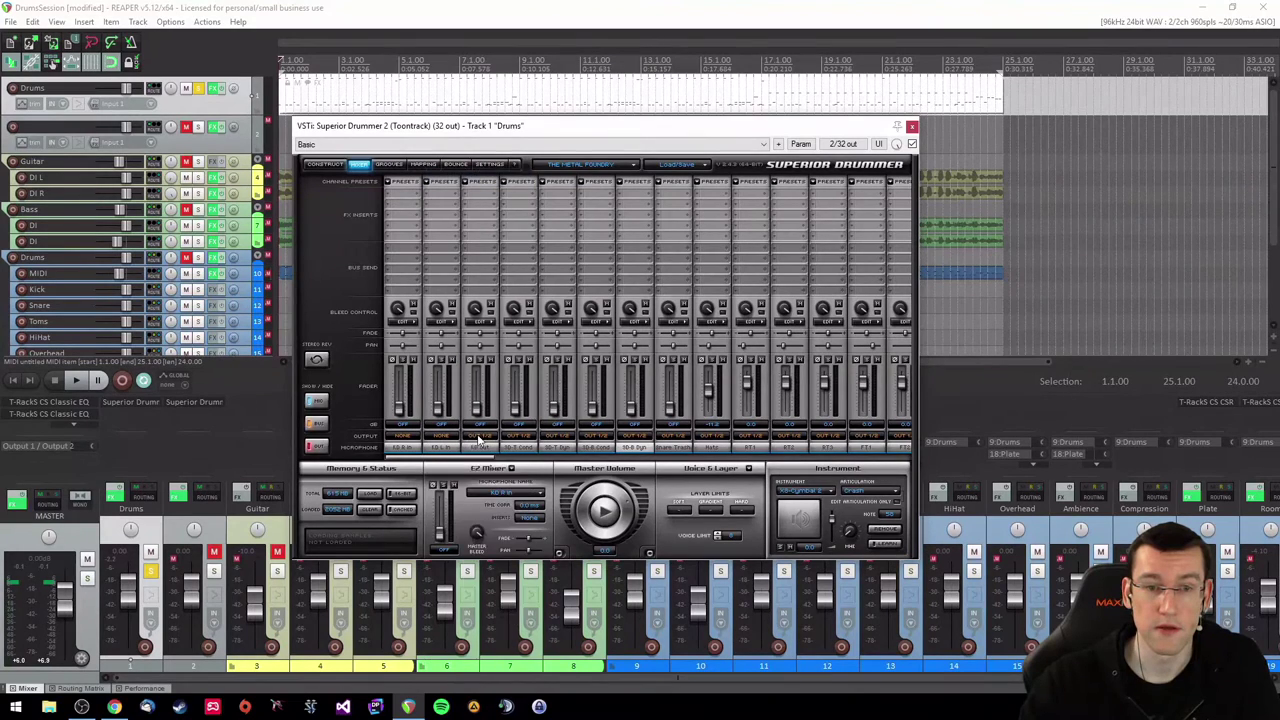
left_click(482, 437)
left_click(496, 176)
left_click(519, 437)
left_click(507, 332)
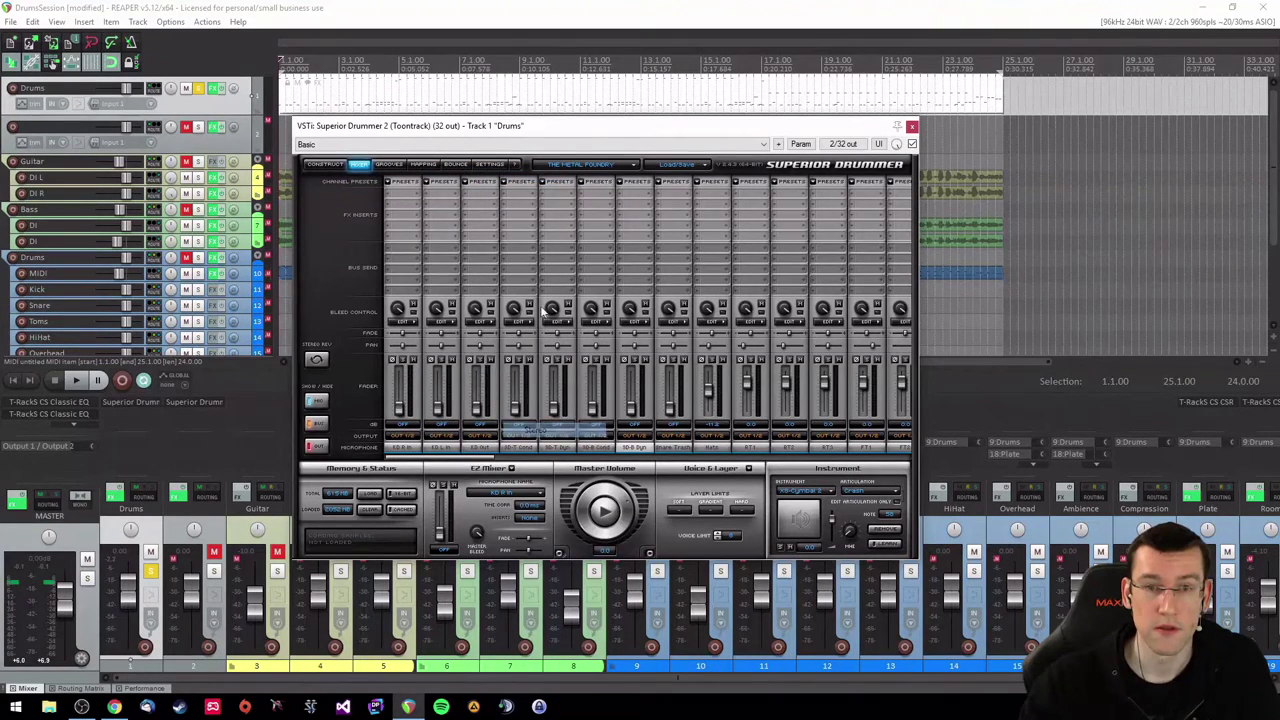
left_click(520, 438)
left_click(512, 442)
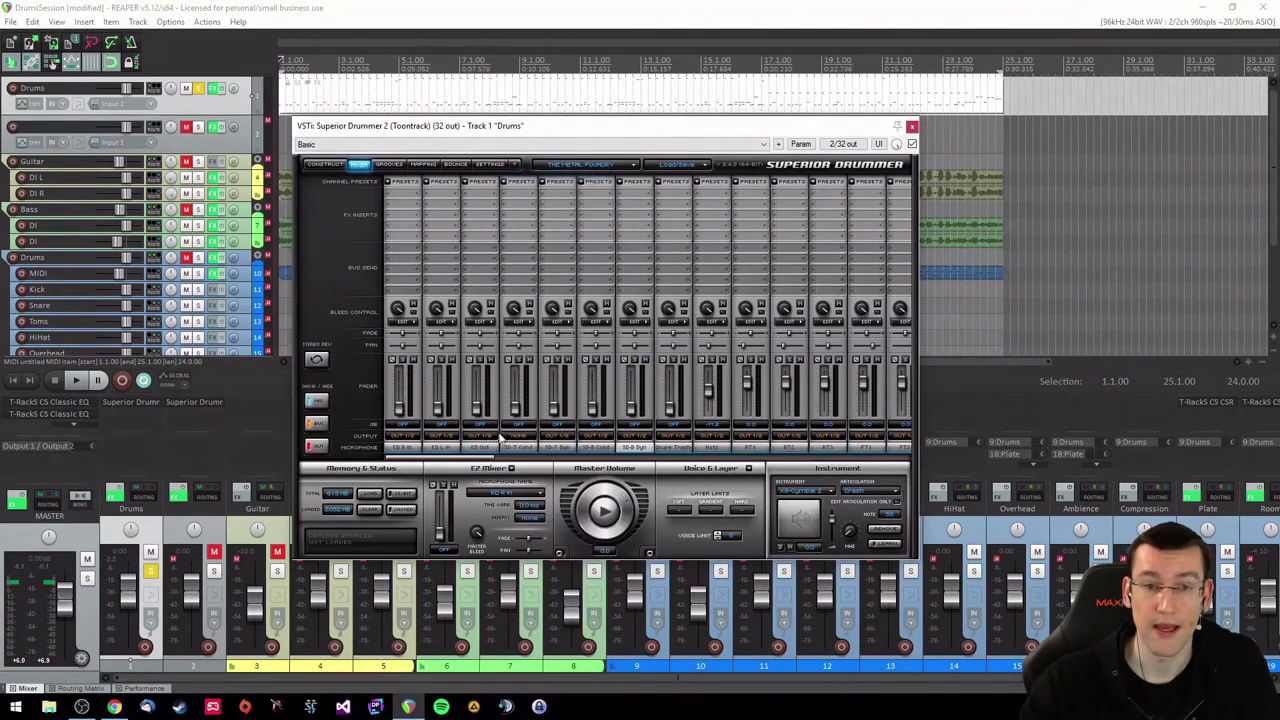
Reassign channels 3 and 2 to None, choose channel 1's output, and set channel 5 to None
left_click(484, 437)
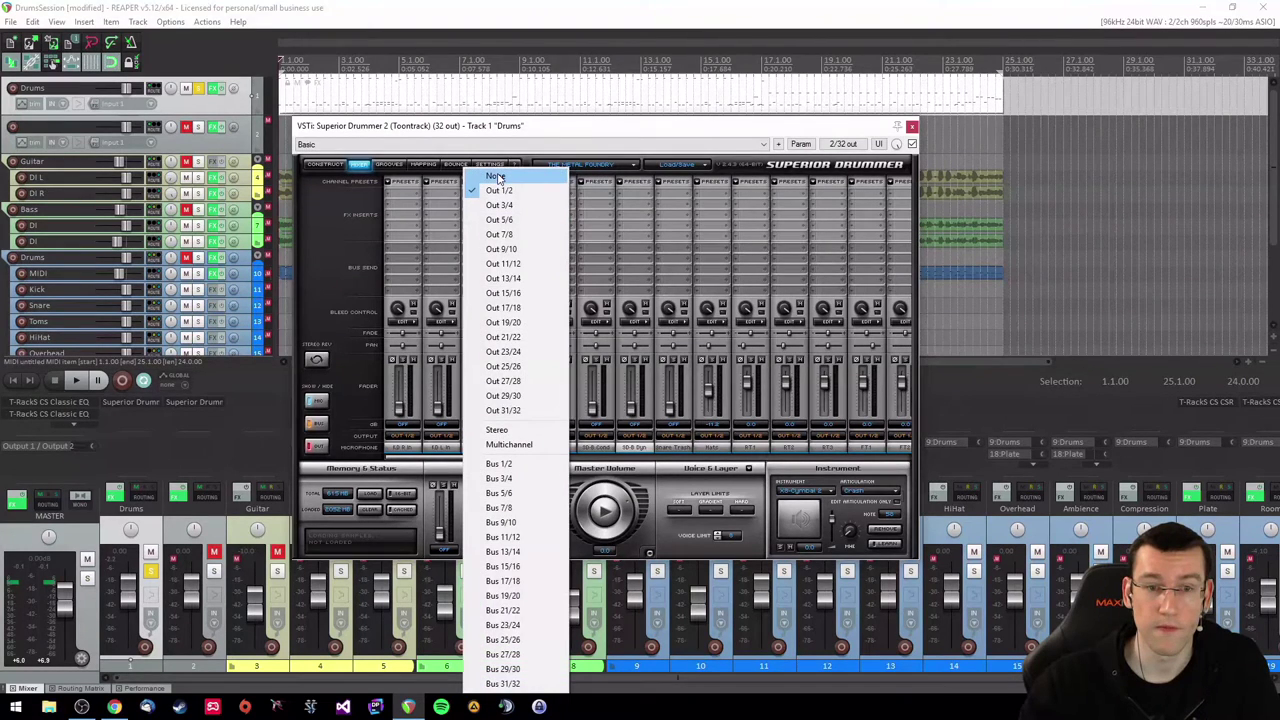
left_click(497, 177)
left_click(447, 436)
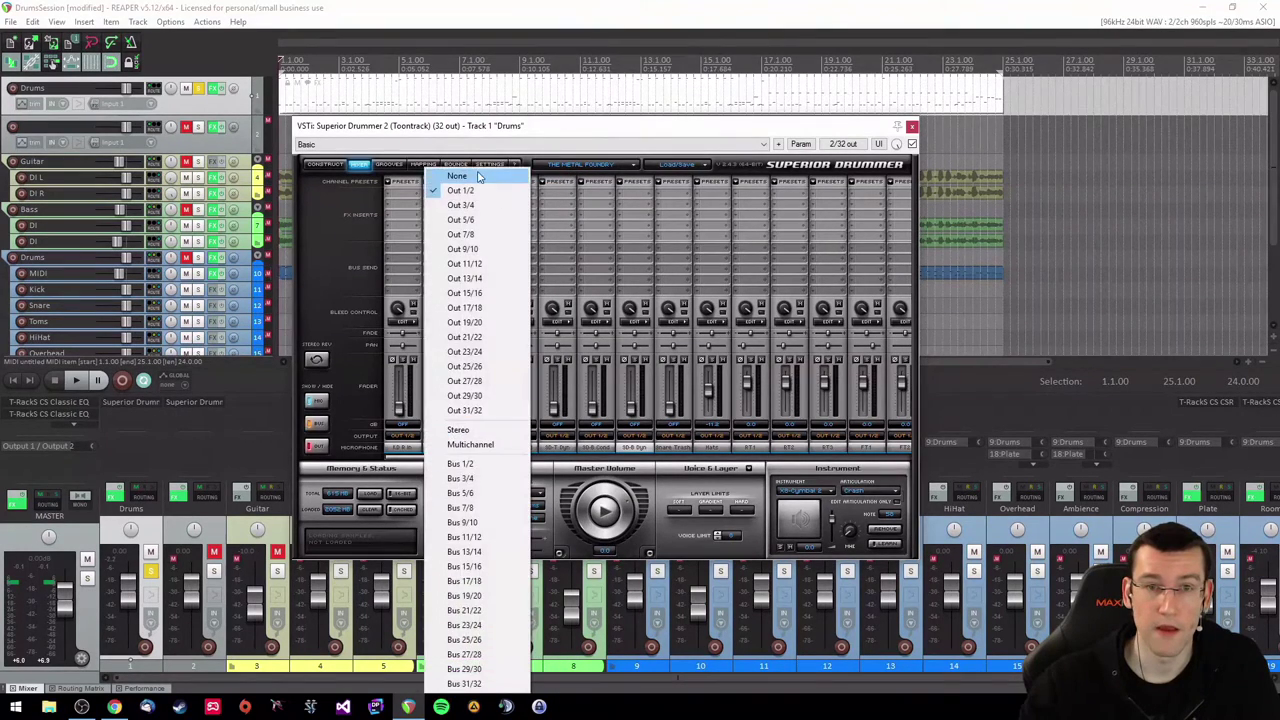
left_click(457, 175)
left_click(405, 437)
left_click(405, 176)
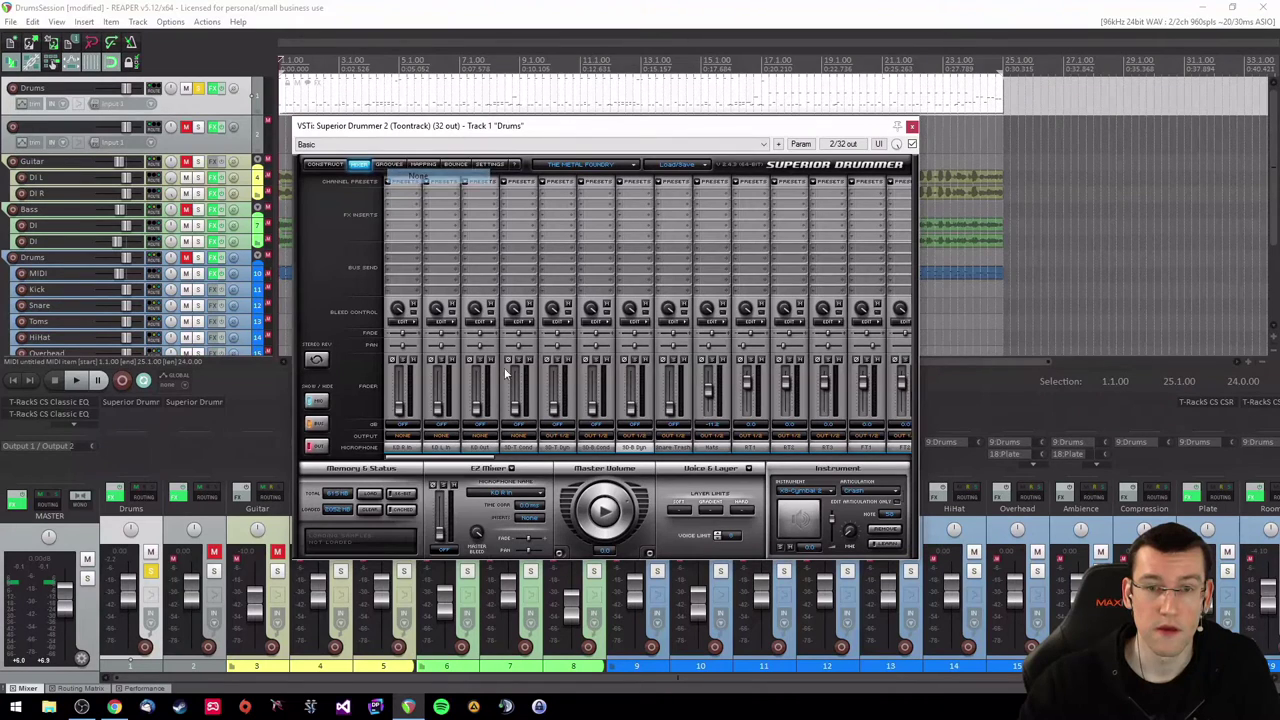
left_click(557, 437)
left_click(572, 176)
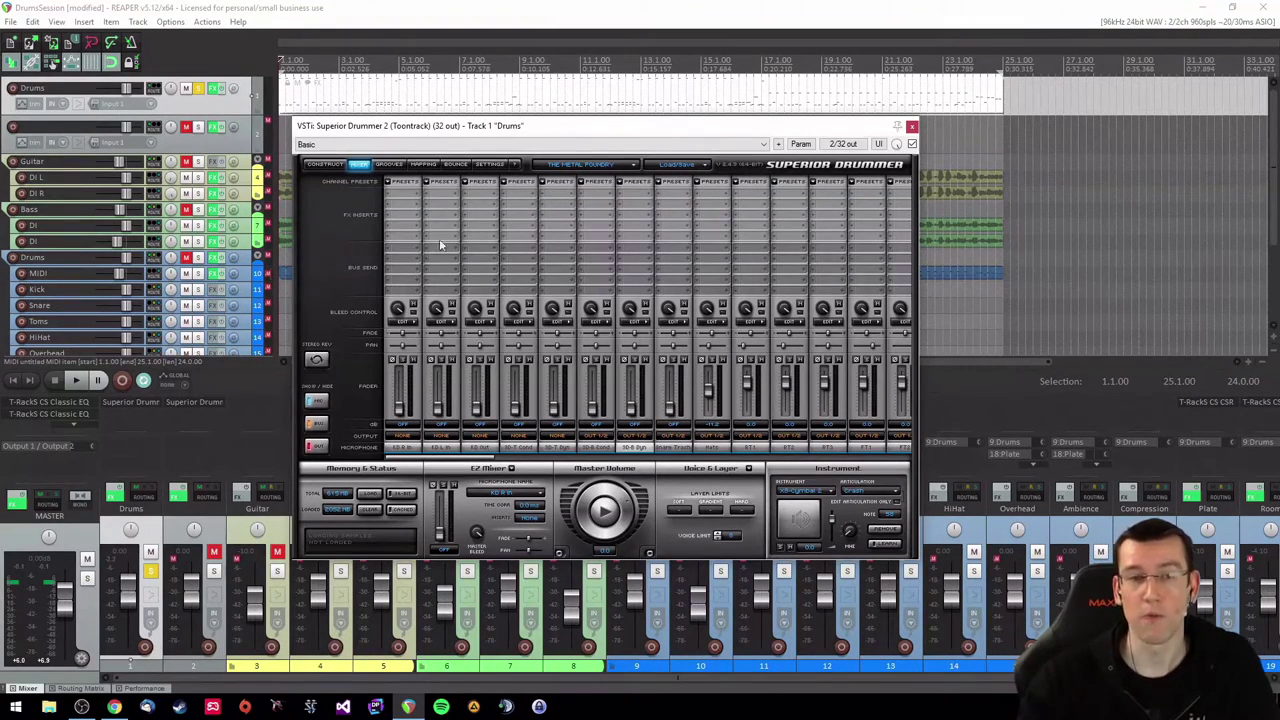
Close and reopen Superior Drummer on the Drums track, showing its mixer page
left_click(324, 164)
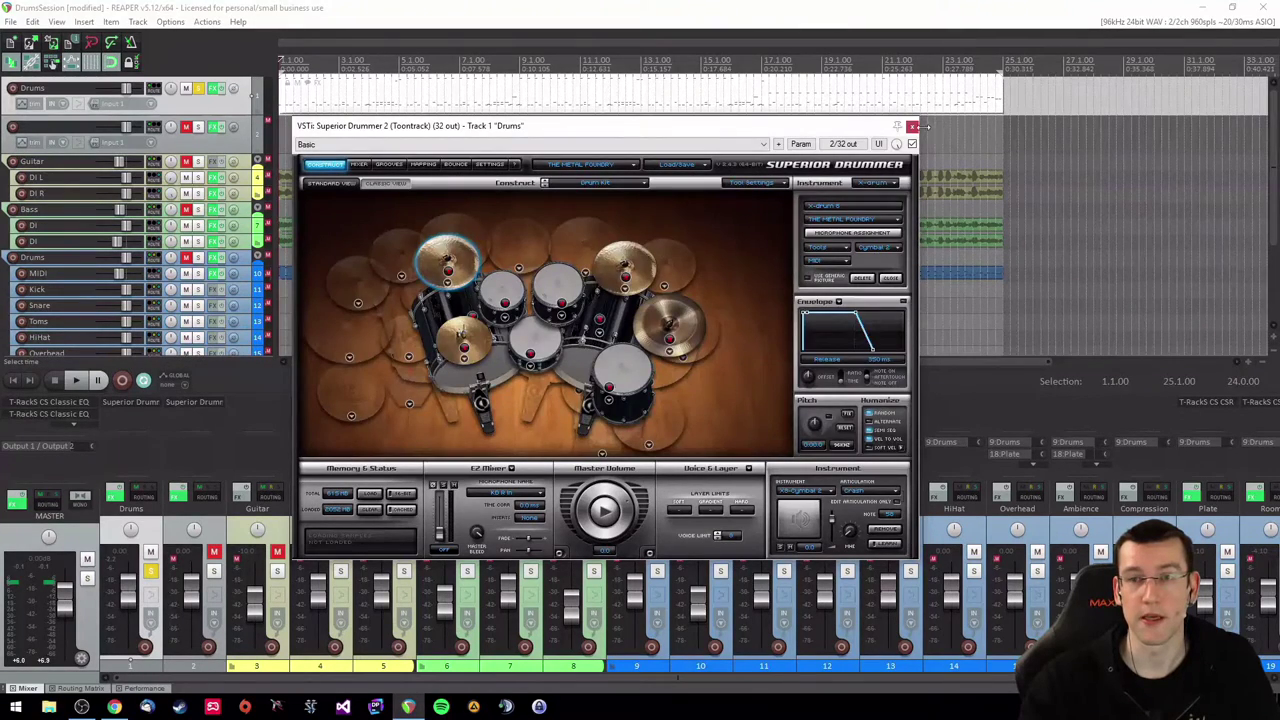
left_click(913, 127)
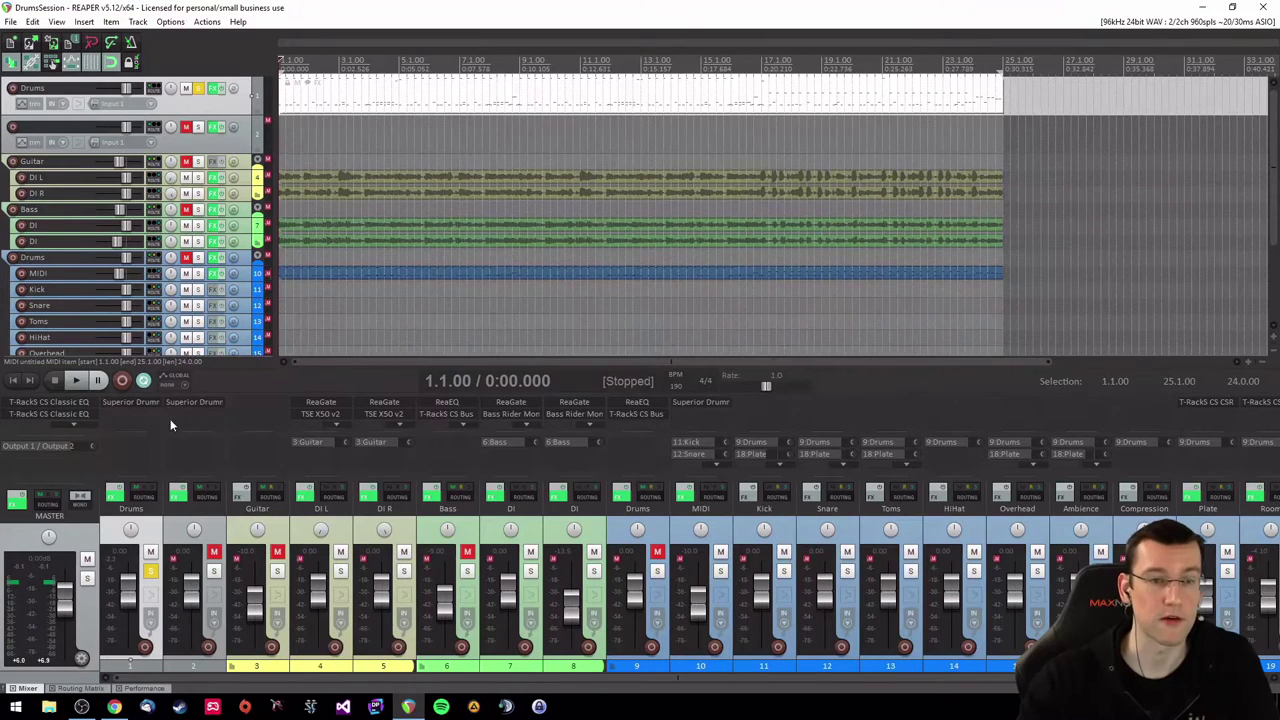
left_click(121, 400)
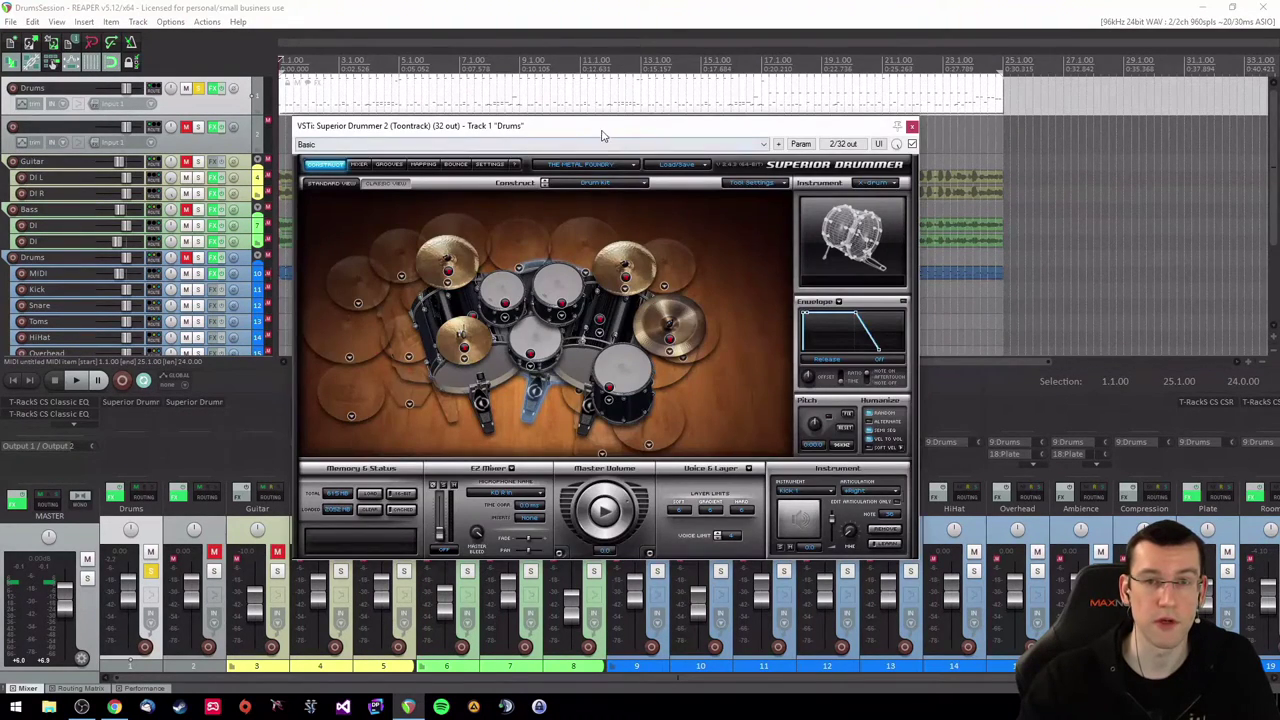
left_click_drag(603, 135, 663, 135)
left_click(418, 164)
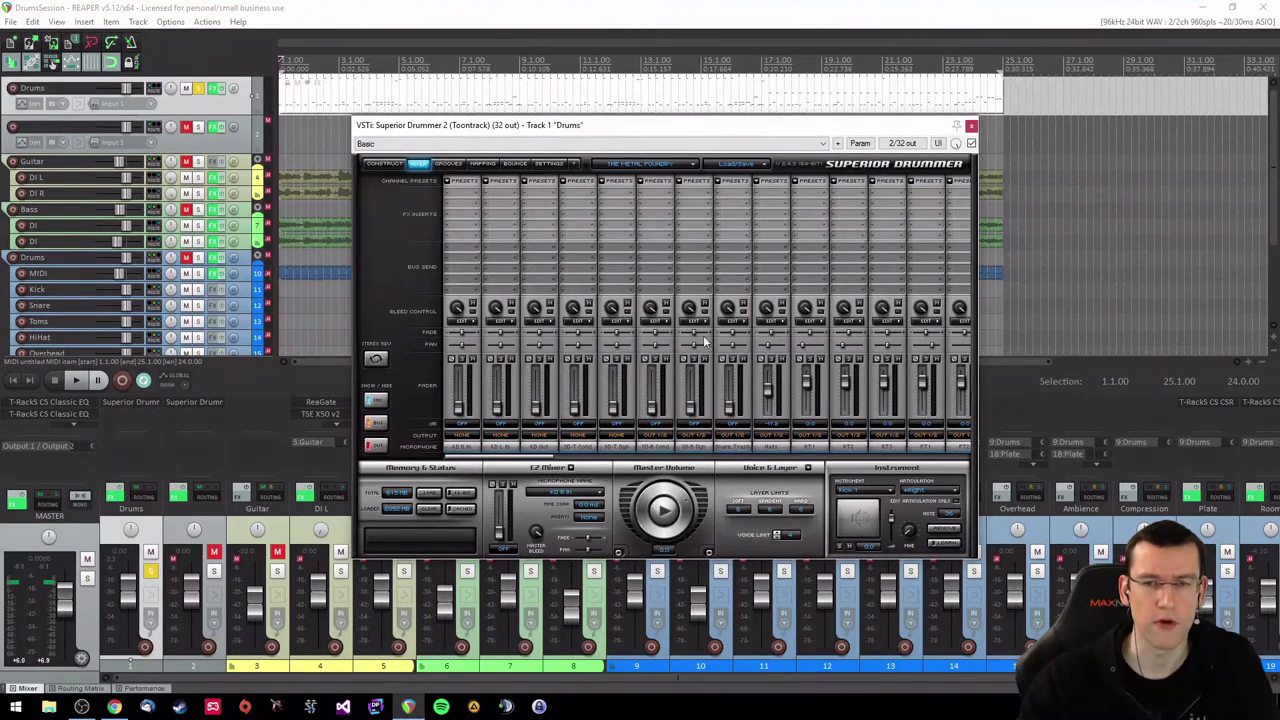
Keep channel 6 on Out 1/2, set channel 7 to None, and choose the Snare Trash channel's output
left_click(655, 437)
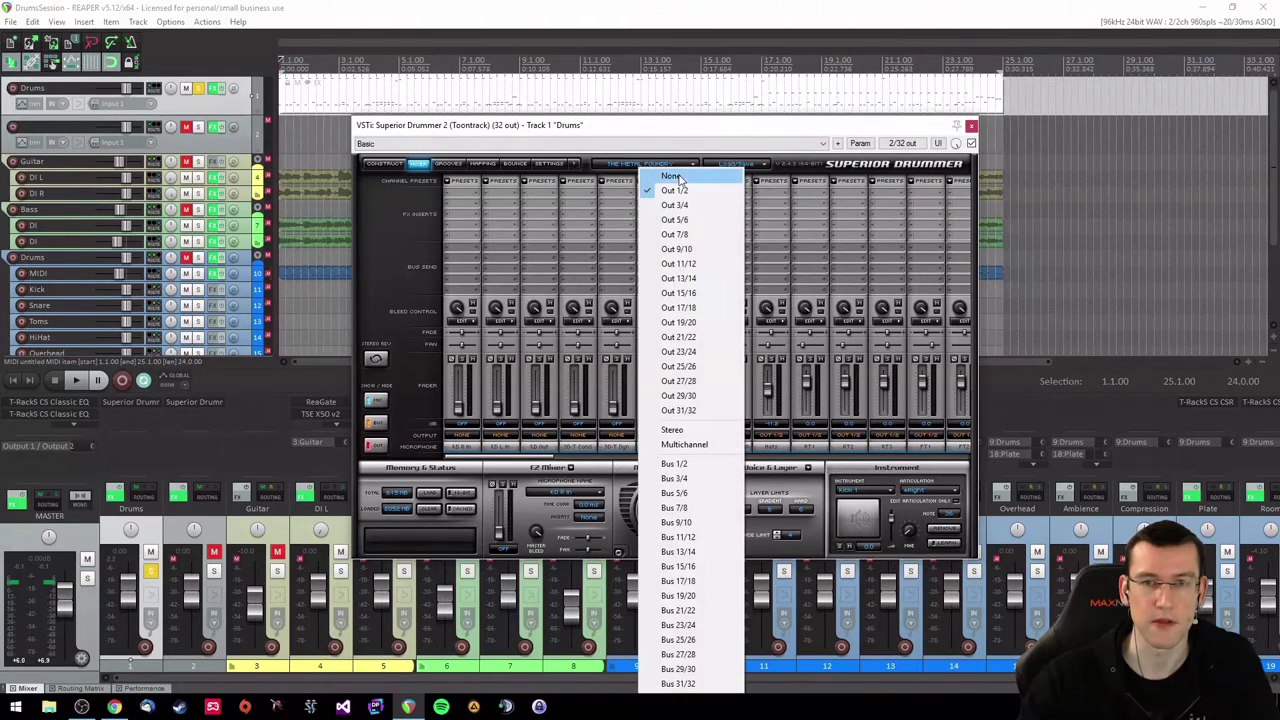
left_click(685, 188)
left_click(700, 443)
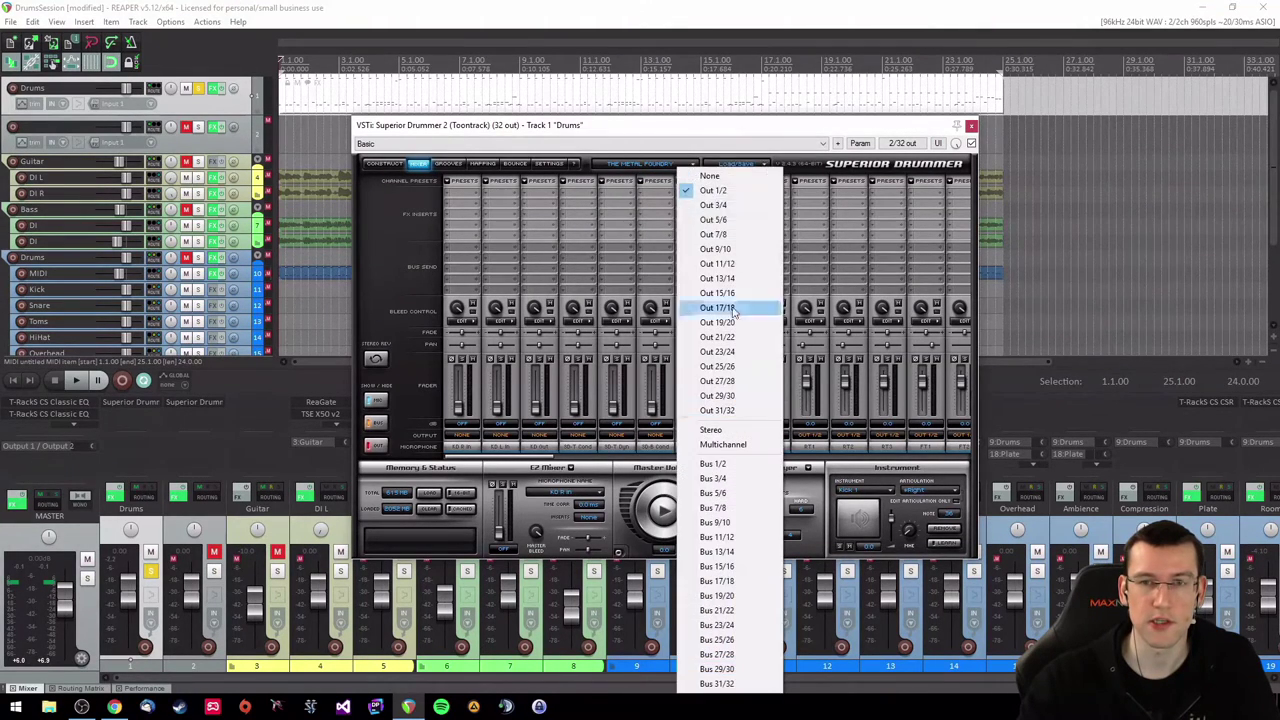
left_click(688, 176)
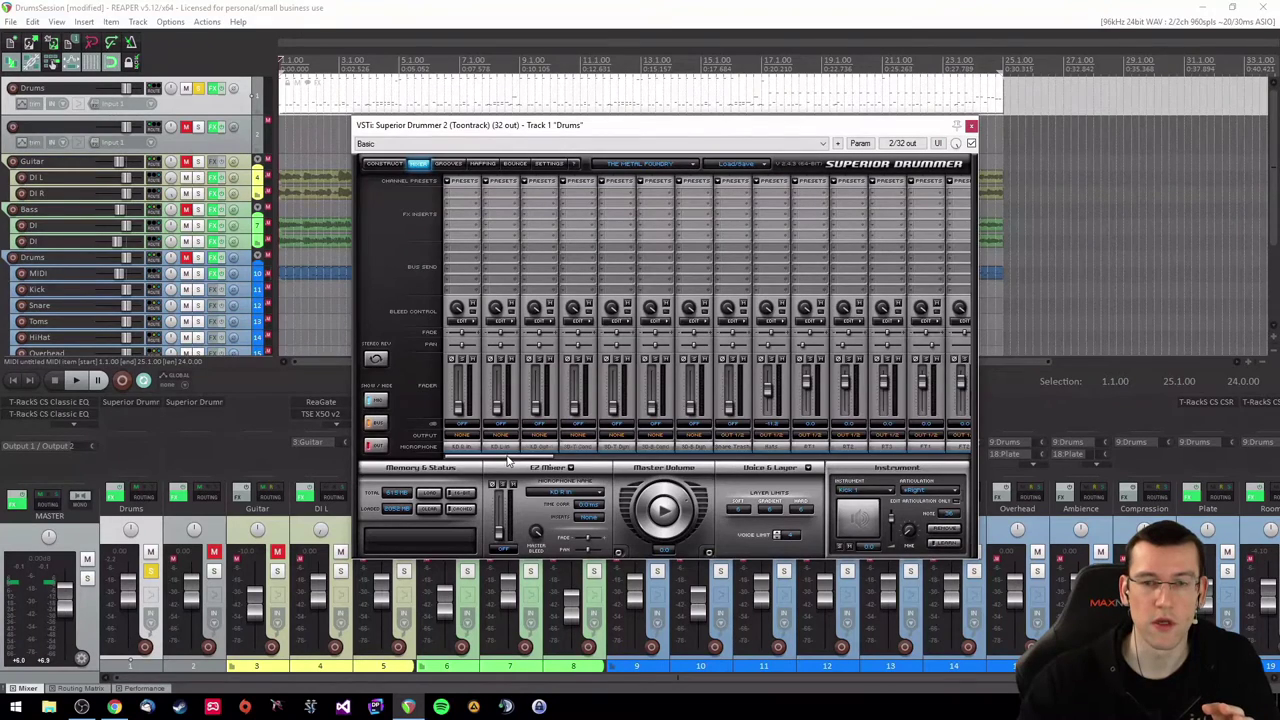
left_click_drag(507, 457, 537, 463)
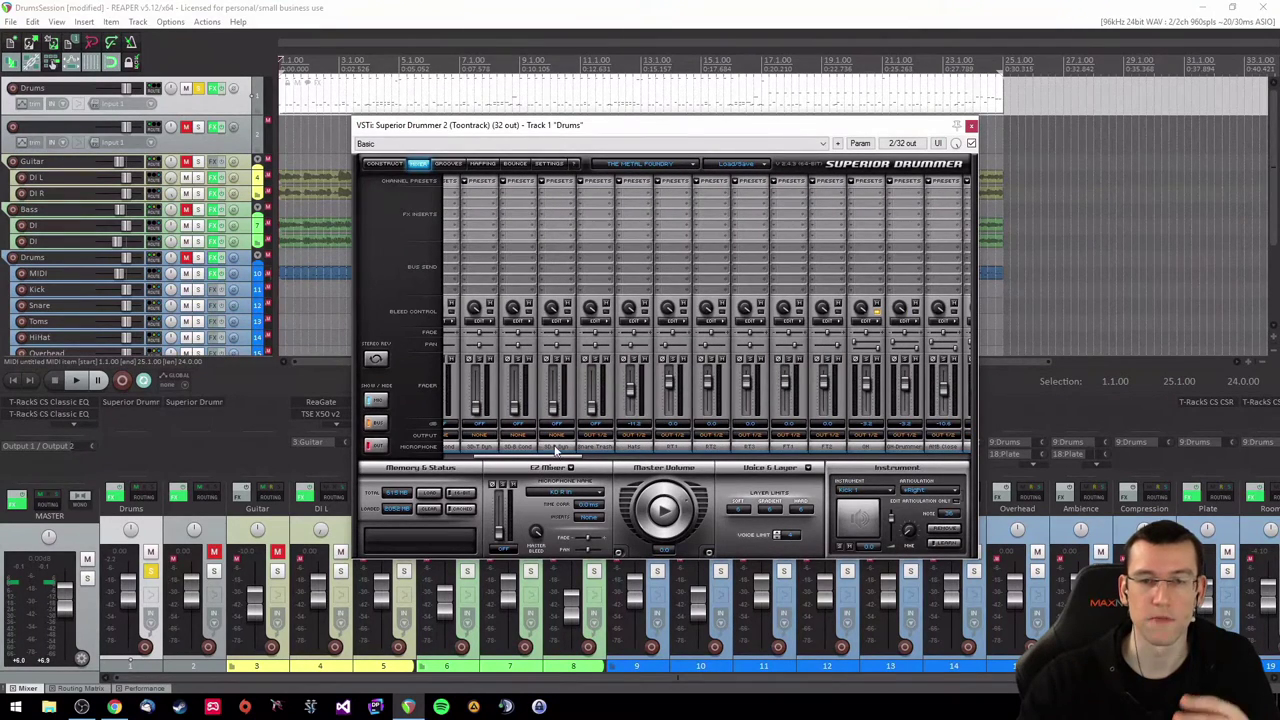
left_click(598, 438)
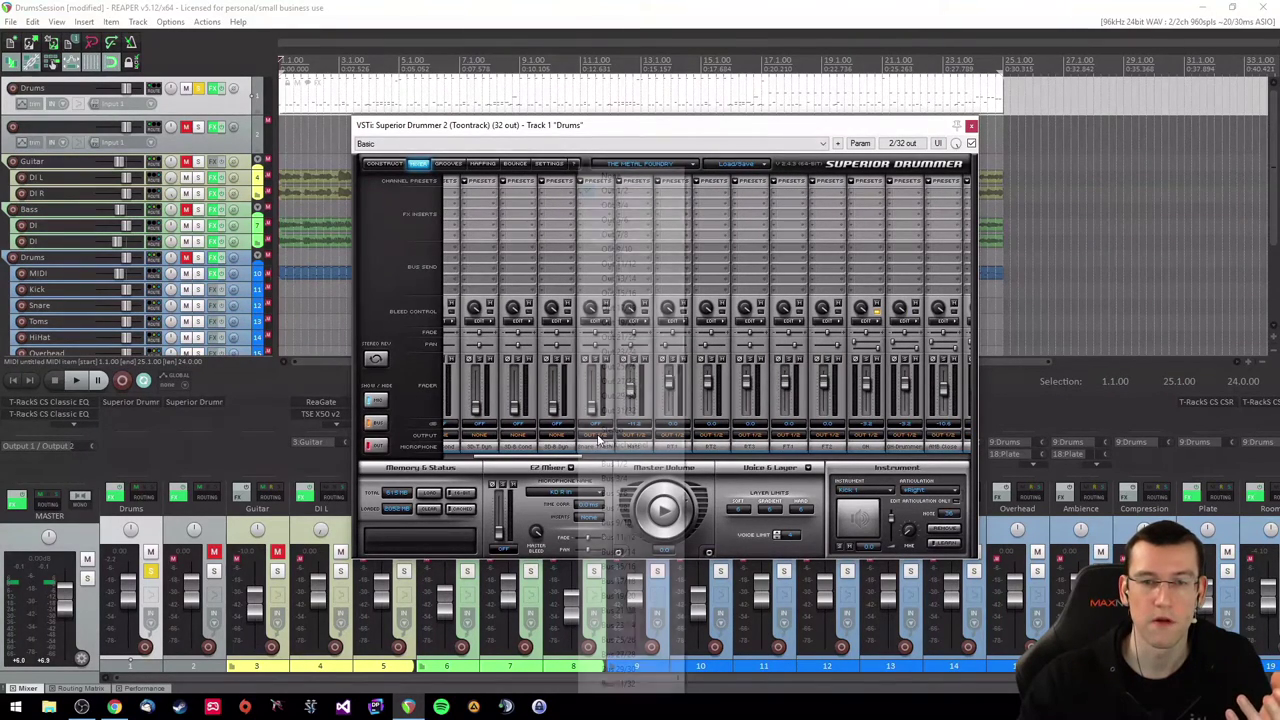
left_click(640, 189)
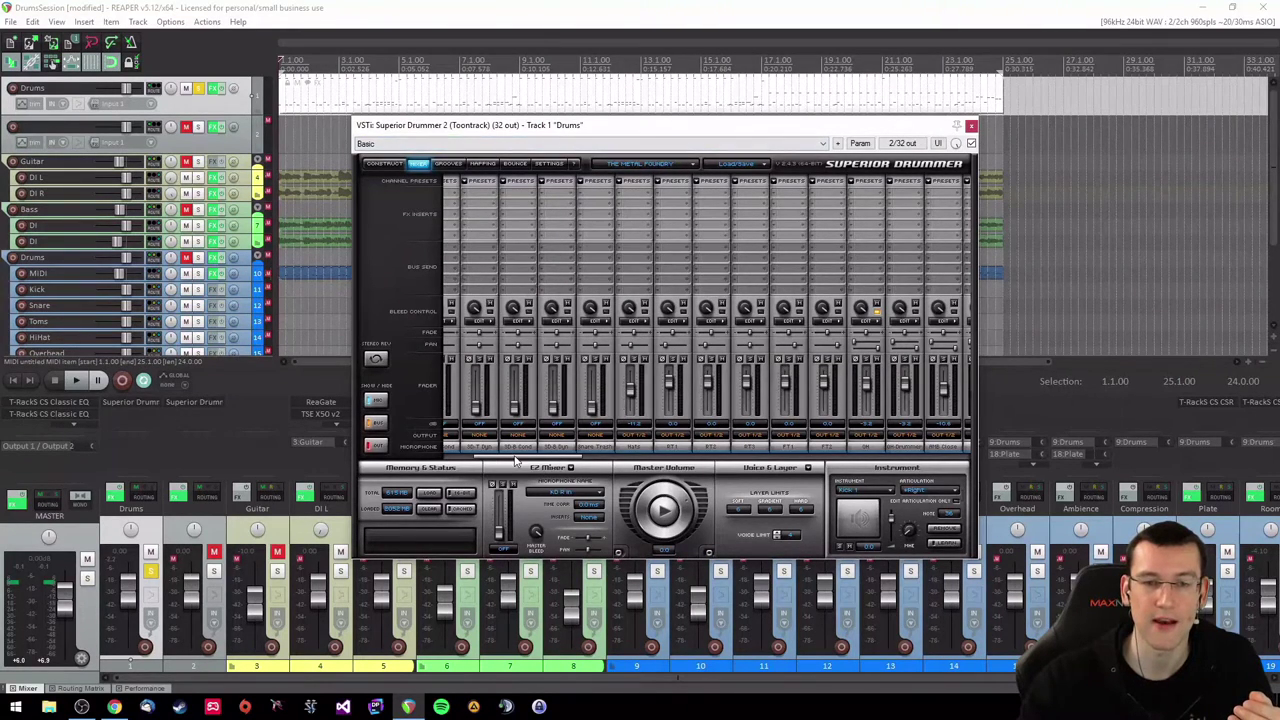
left_click_drag(517, 456, 462, 462)
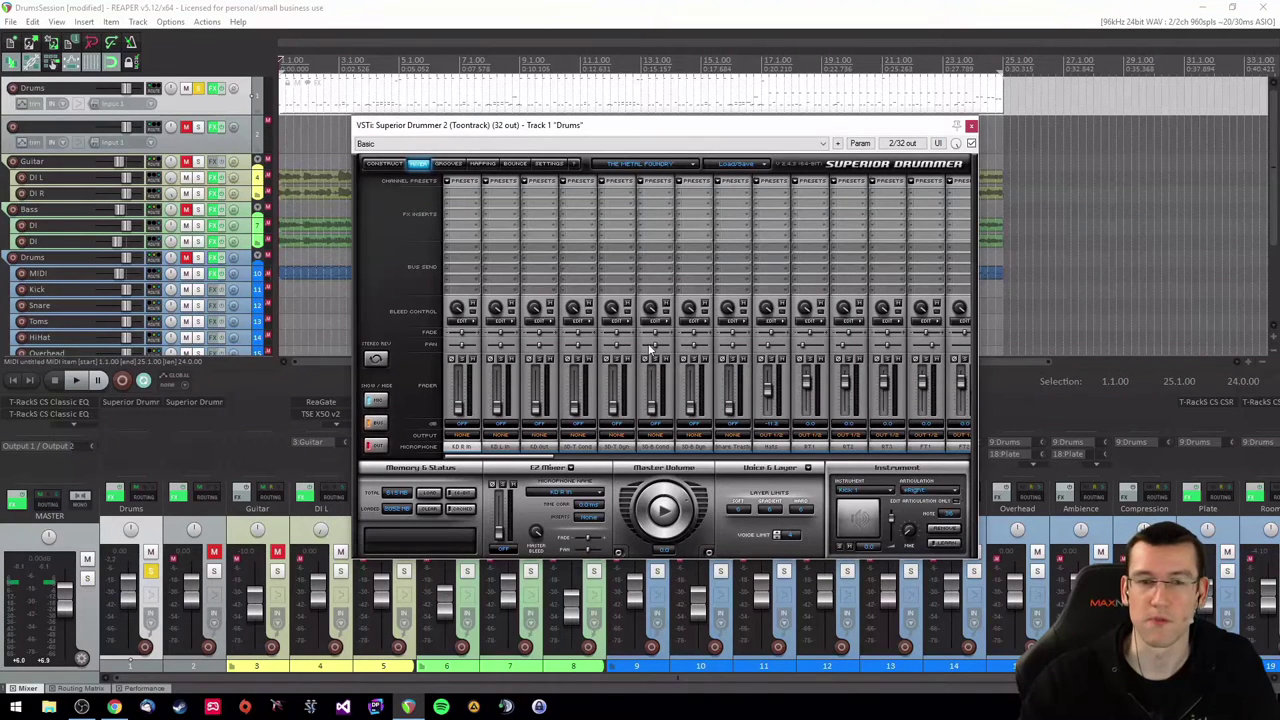
left_click_drag(505, 461, 546, 467)
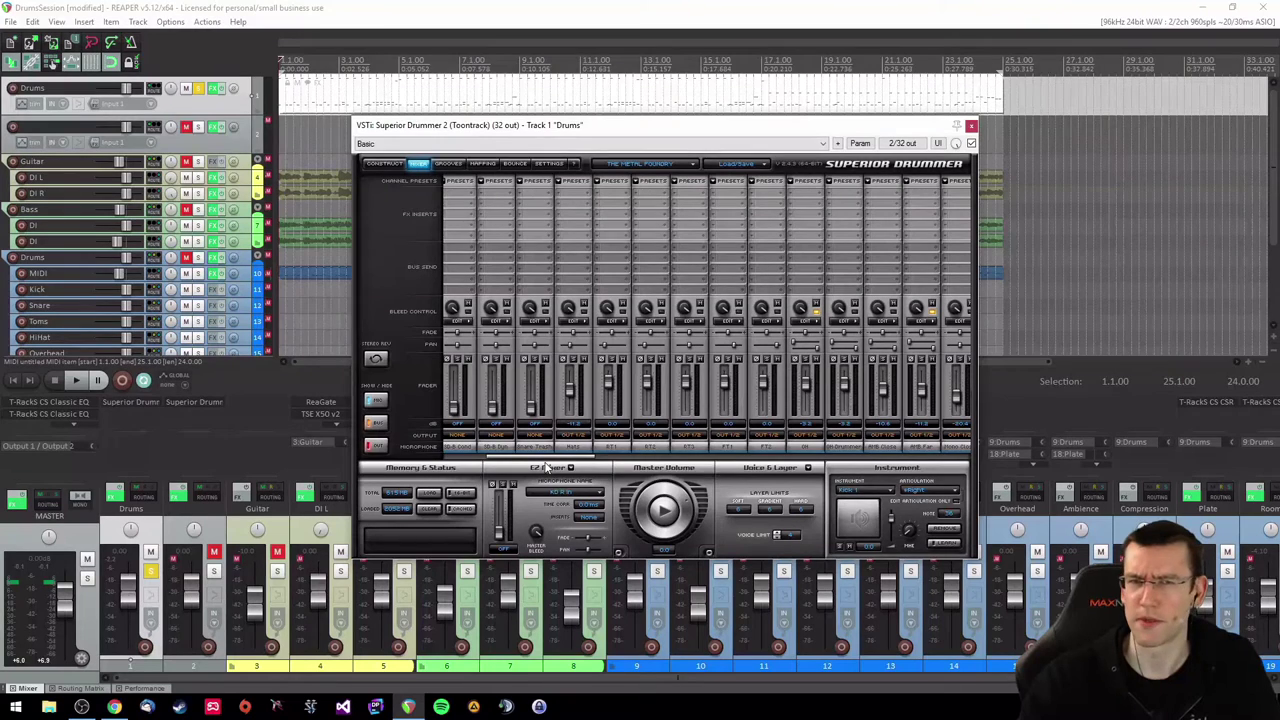
left_click_drag(546, 467, 591, 461)
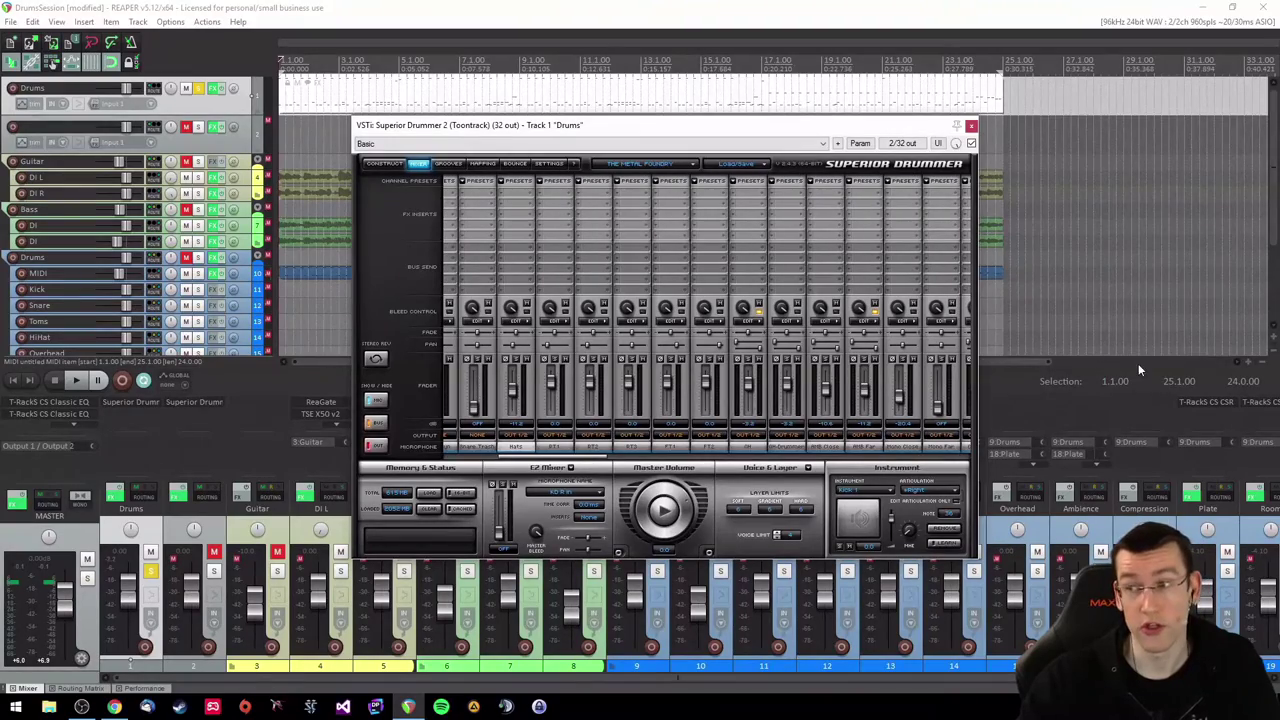
left_click_drag(585, 128, 248, 91)
Check the MIDI track's instrument, recentre the Drums plugin window, and play the song from a set position
left_click(702, 401)
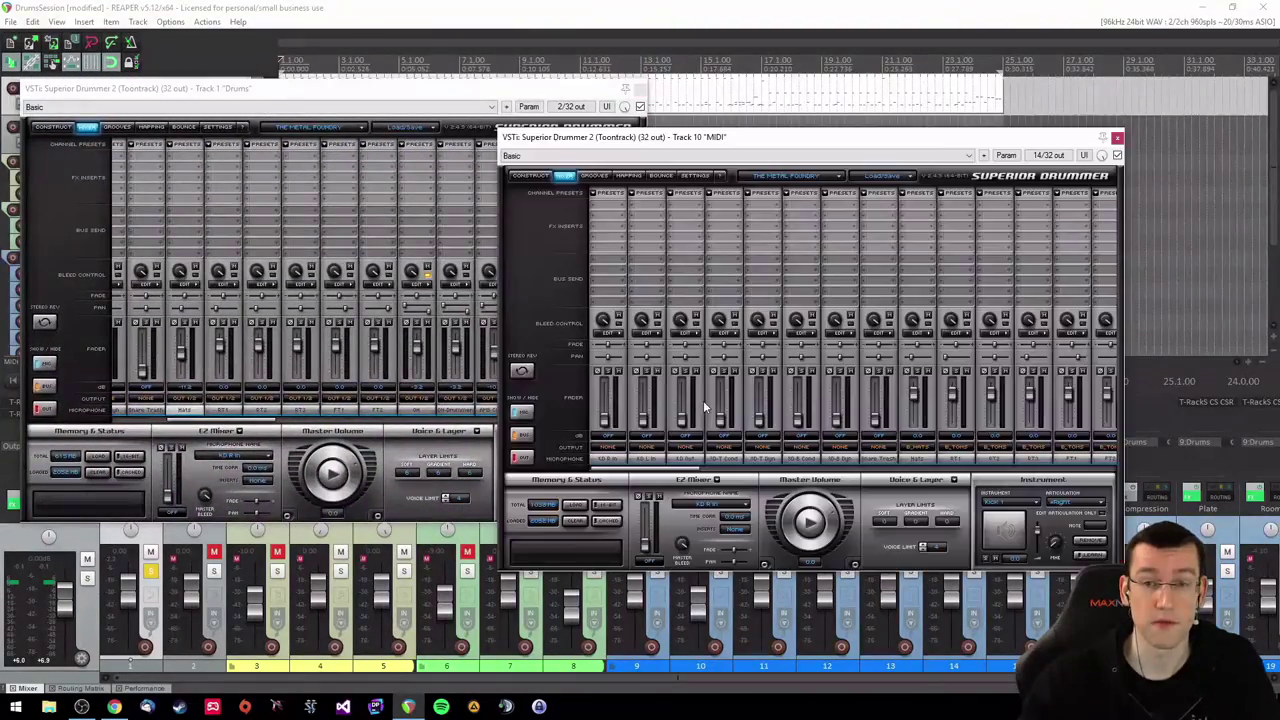
left_click(1117, 137)
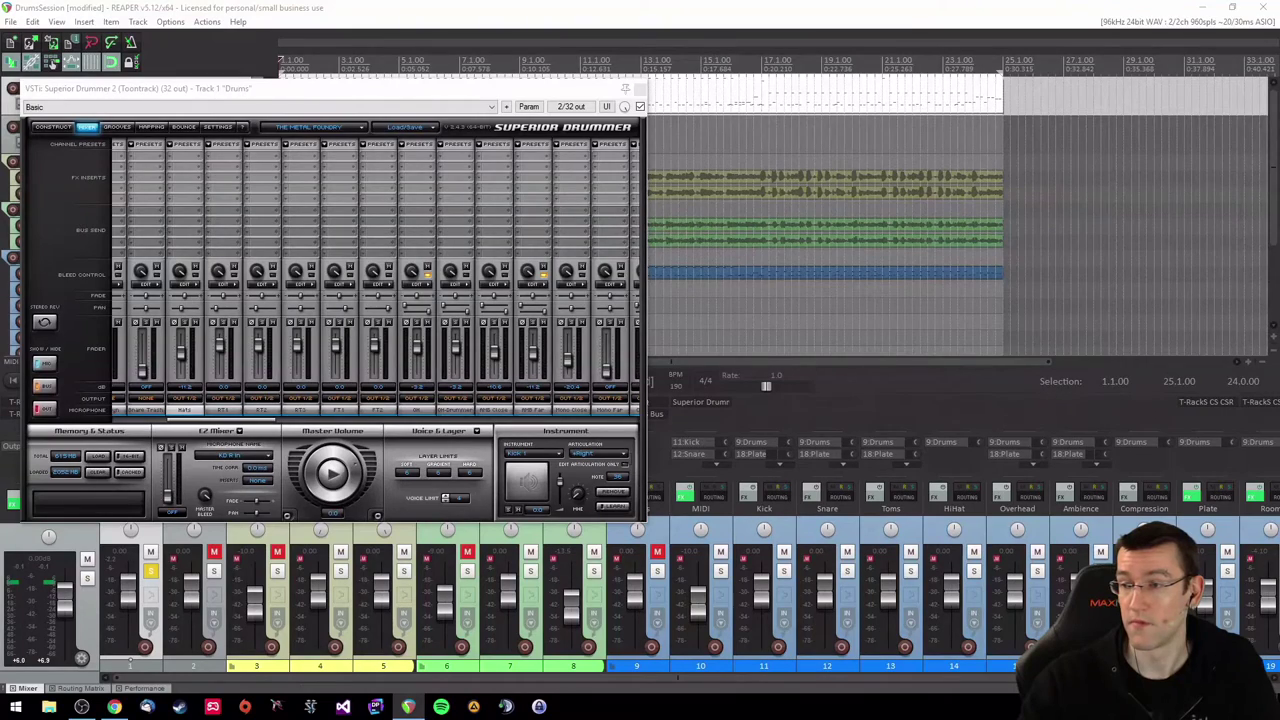
left_click_drag(333, 92, 668, 150)
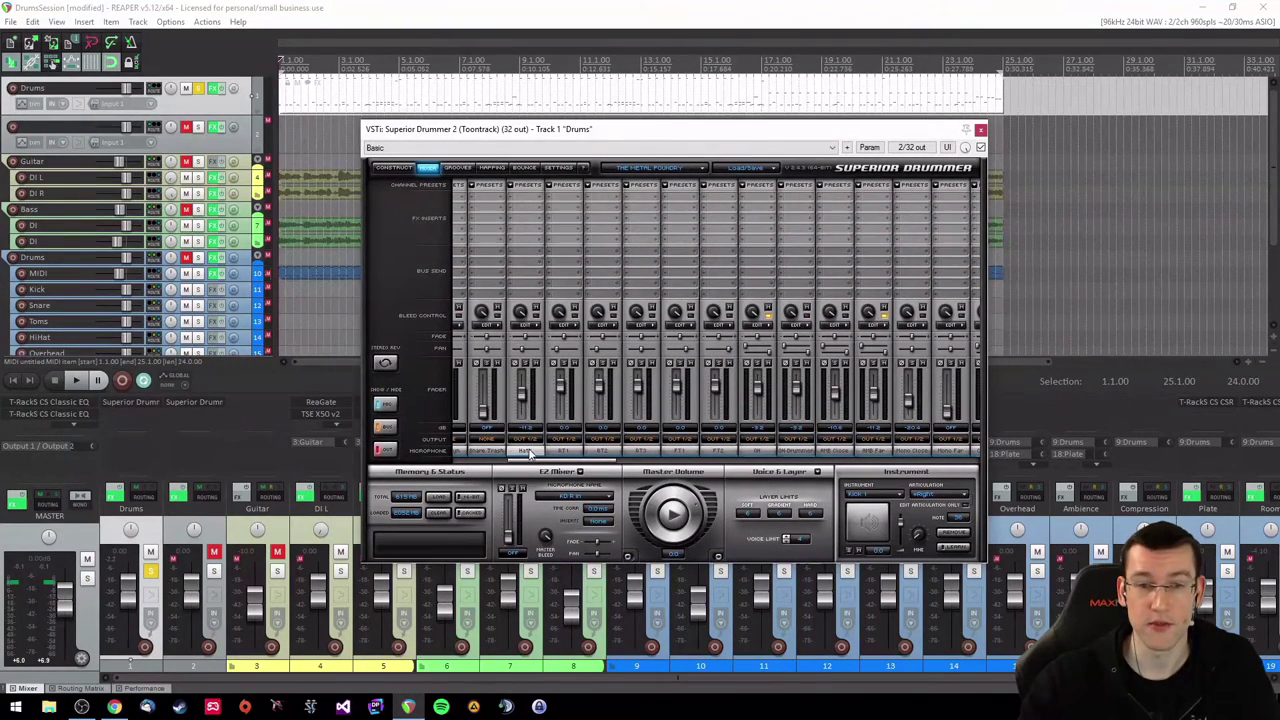
left_click_drag(546, 129, 508, 121)
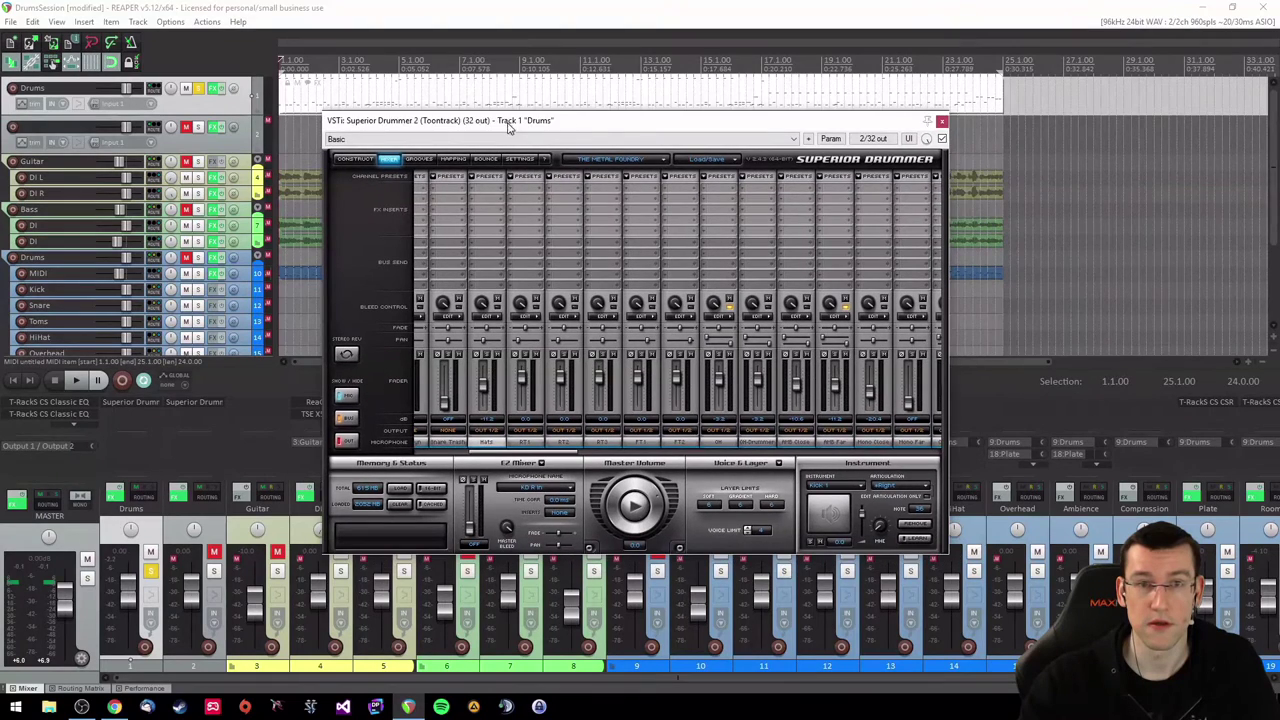
left_click(780, 92)
key("space")
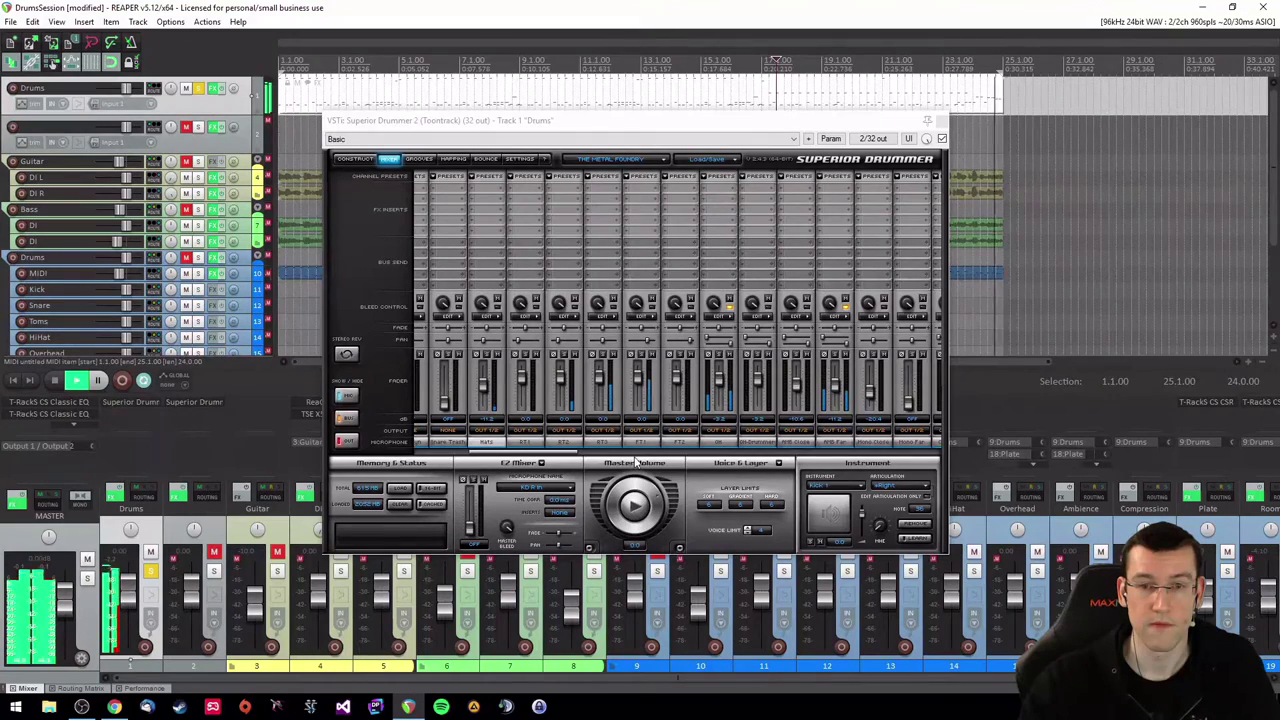
Choose an output for the third mixer channel and route another channel to Out 1/2
left_click(531, 437)
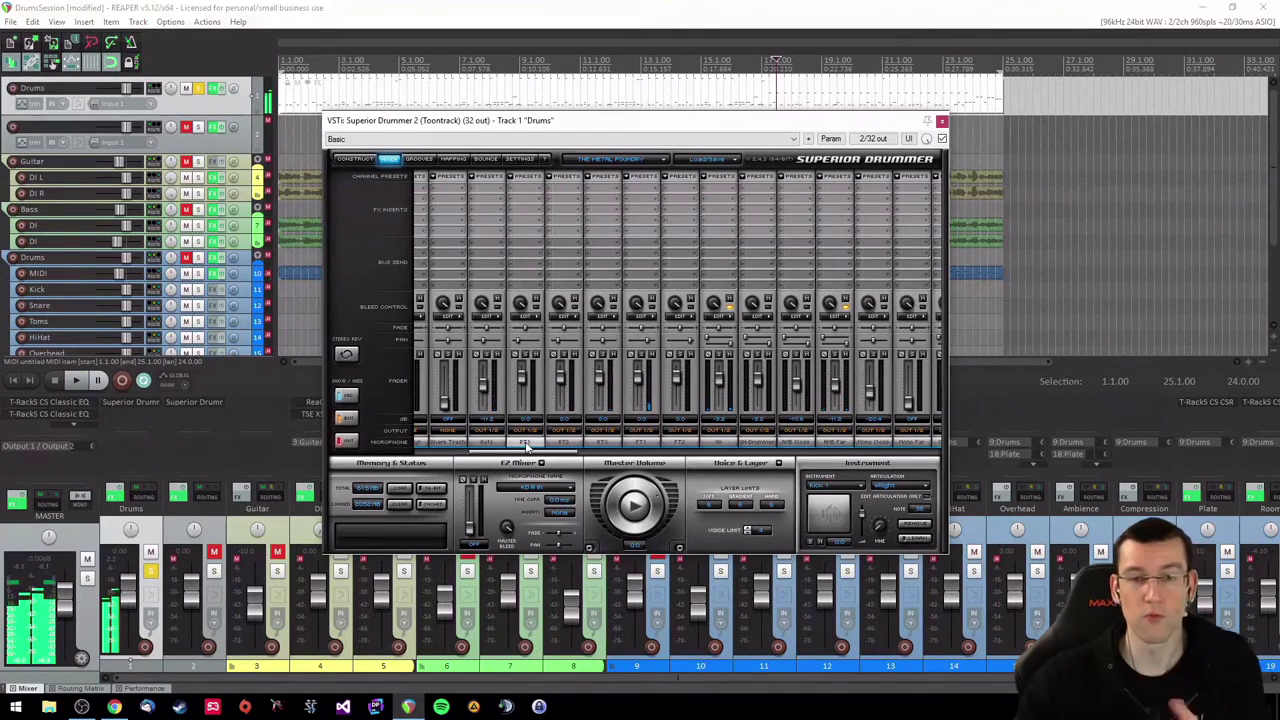
left_click(531, 437)
left_click(540, 178)
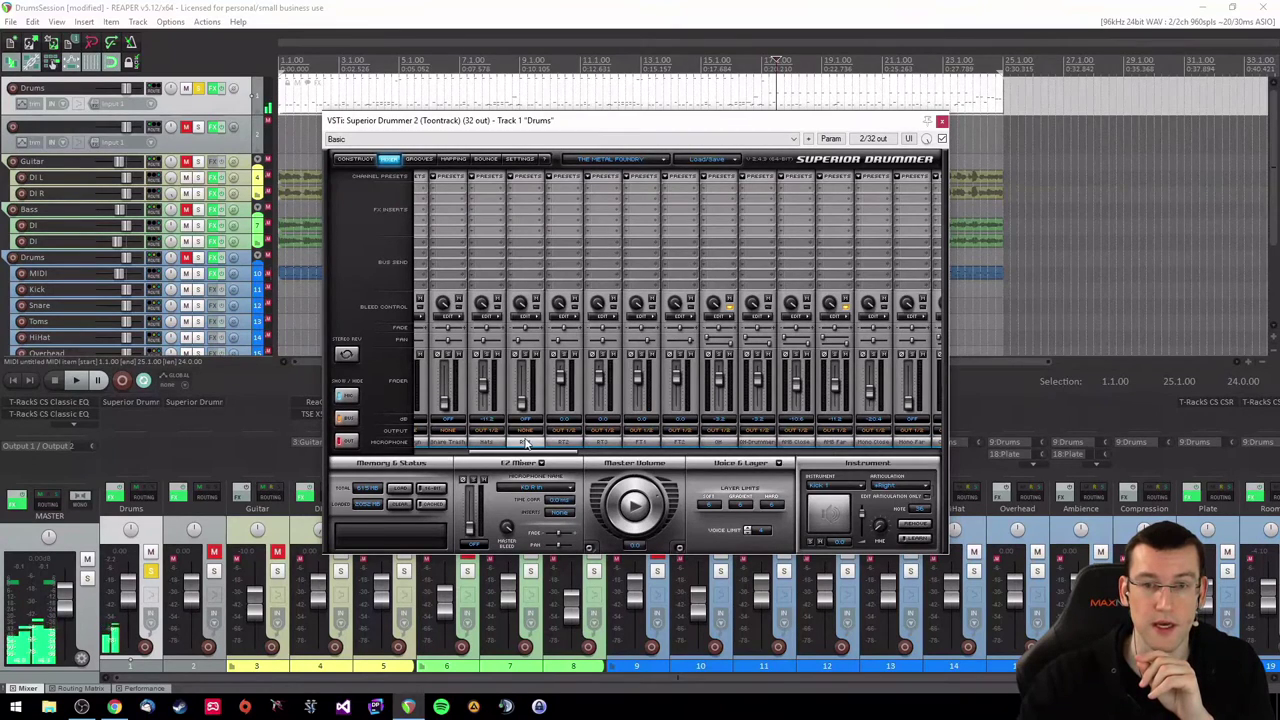
left_click(684, 441)
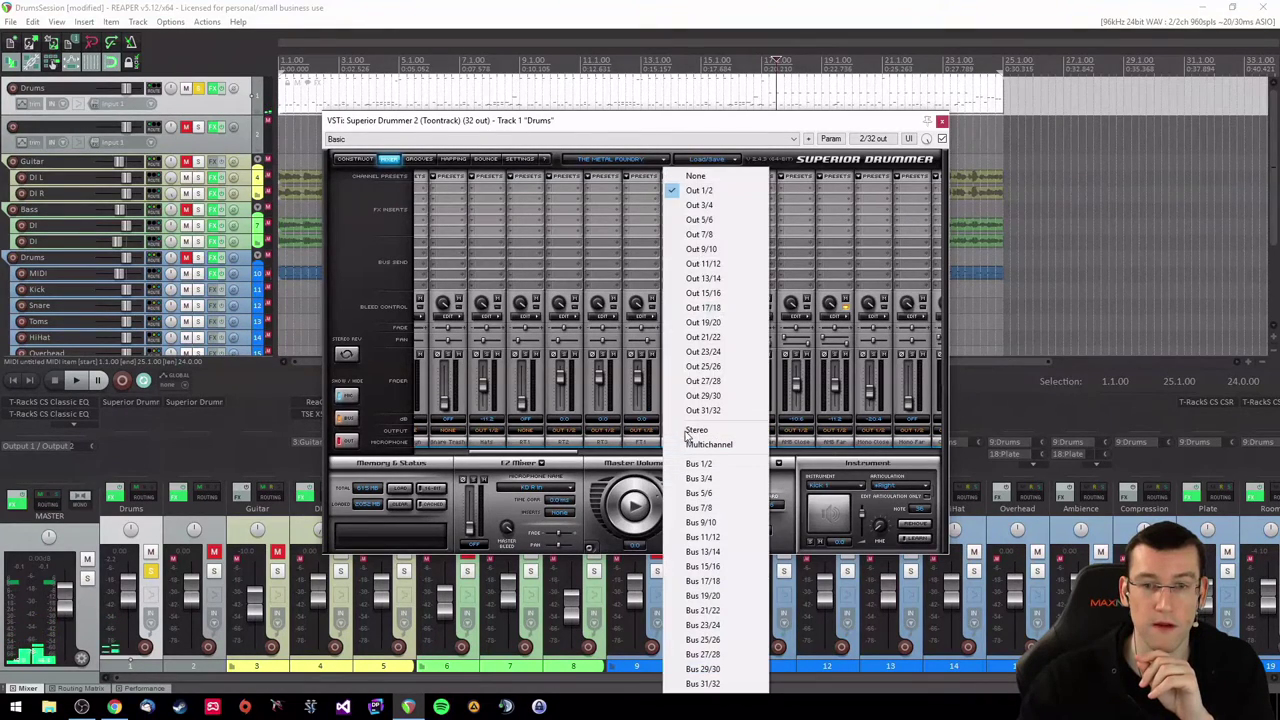
left_click(699, 190)
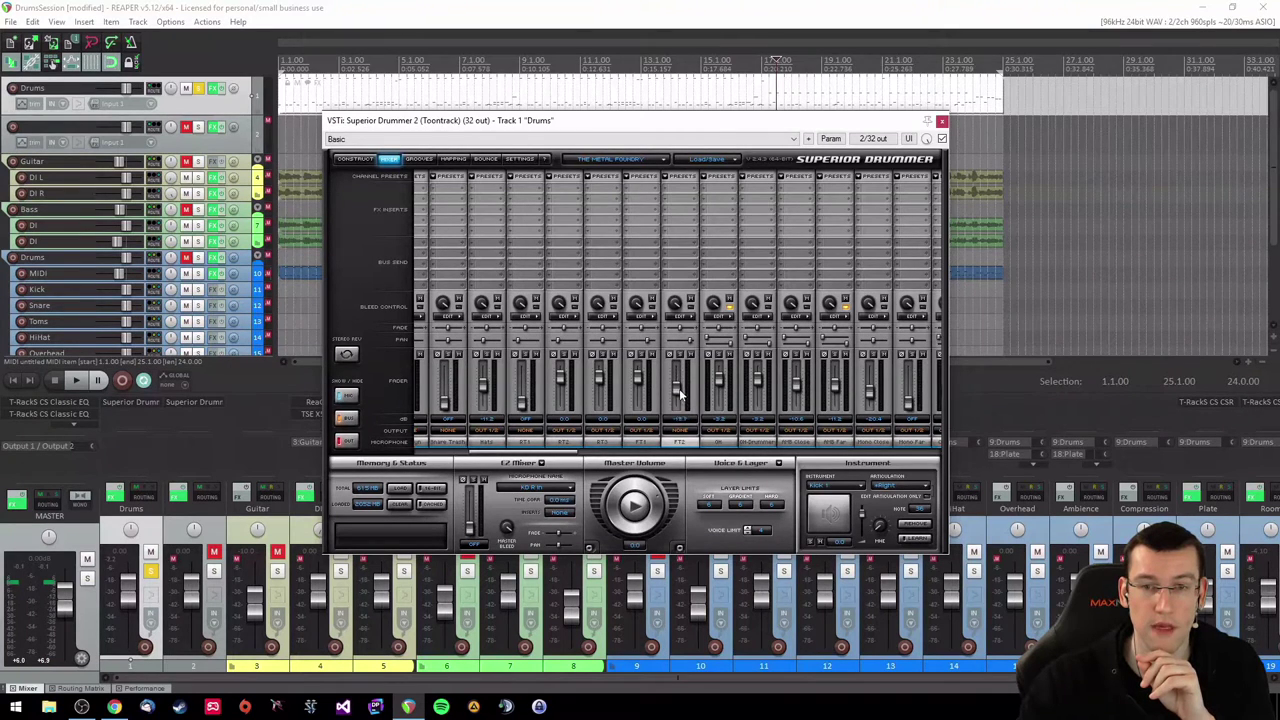
Scroll the Superior Drummer mixer, solo the fourth channel, and play the drum part to hear it
scroll(563, 462, "right", 3)
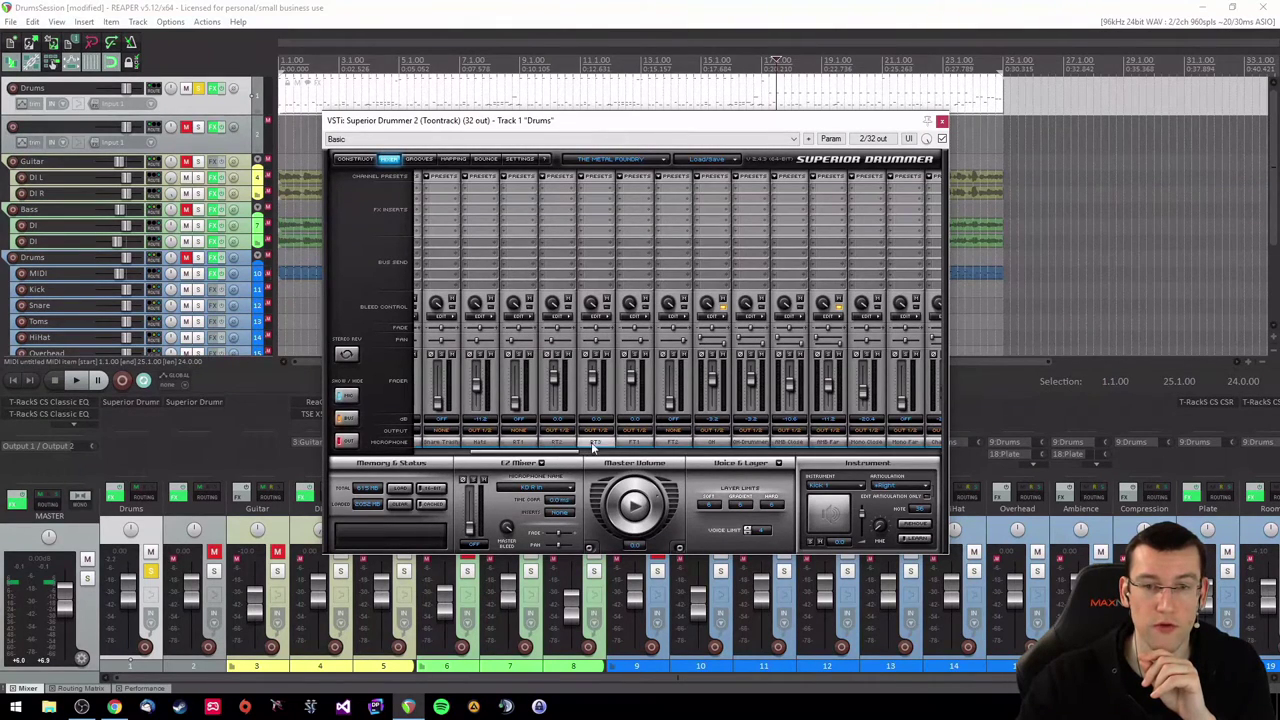
scroll(560, 456, "right", 3)
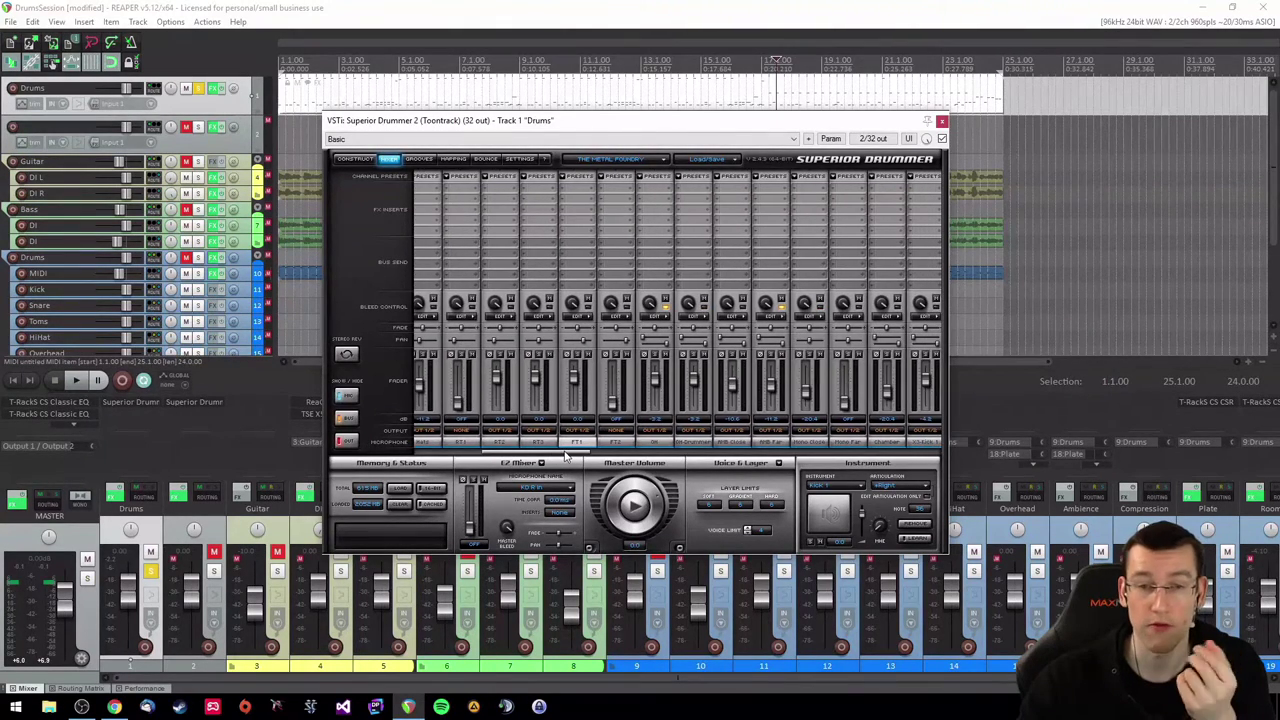
left_click_drag(565, 456, 594, 462)
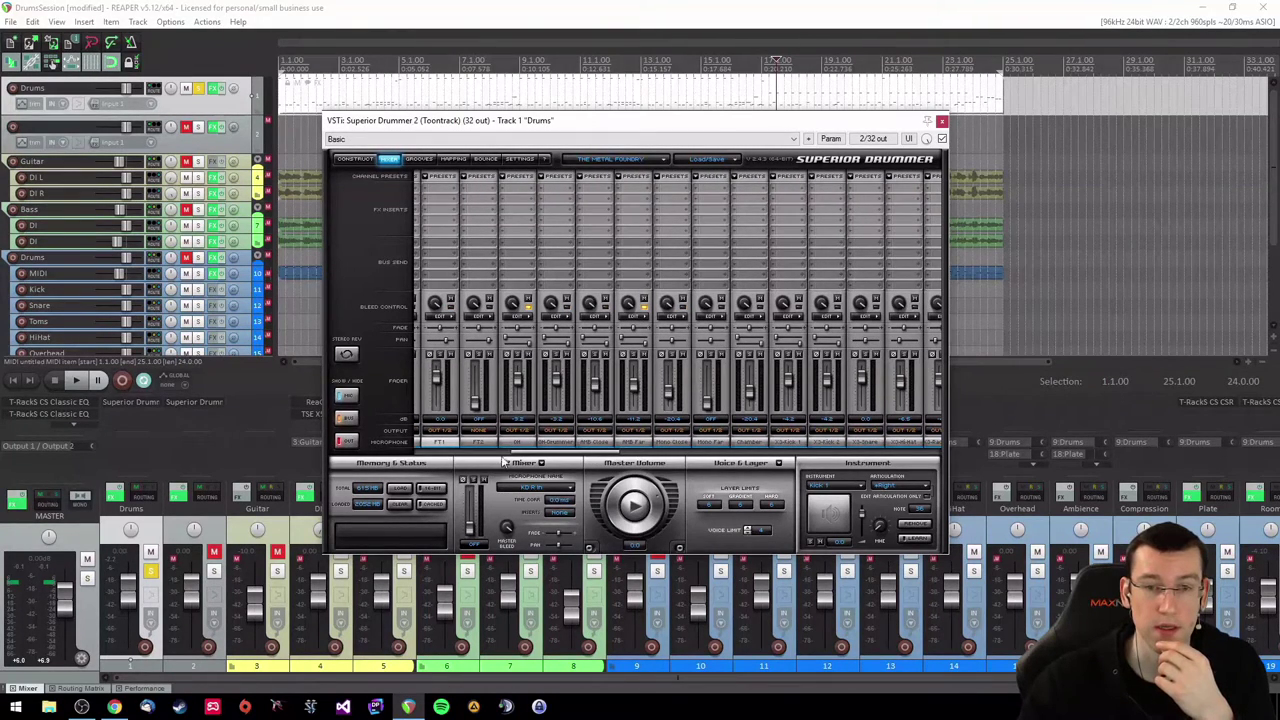
left_click(520, 442)
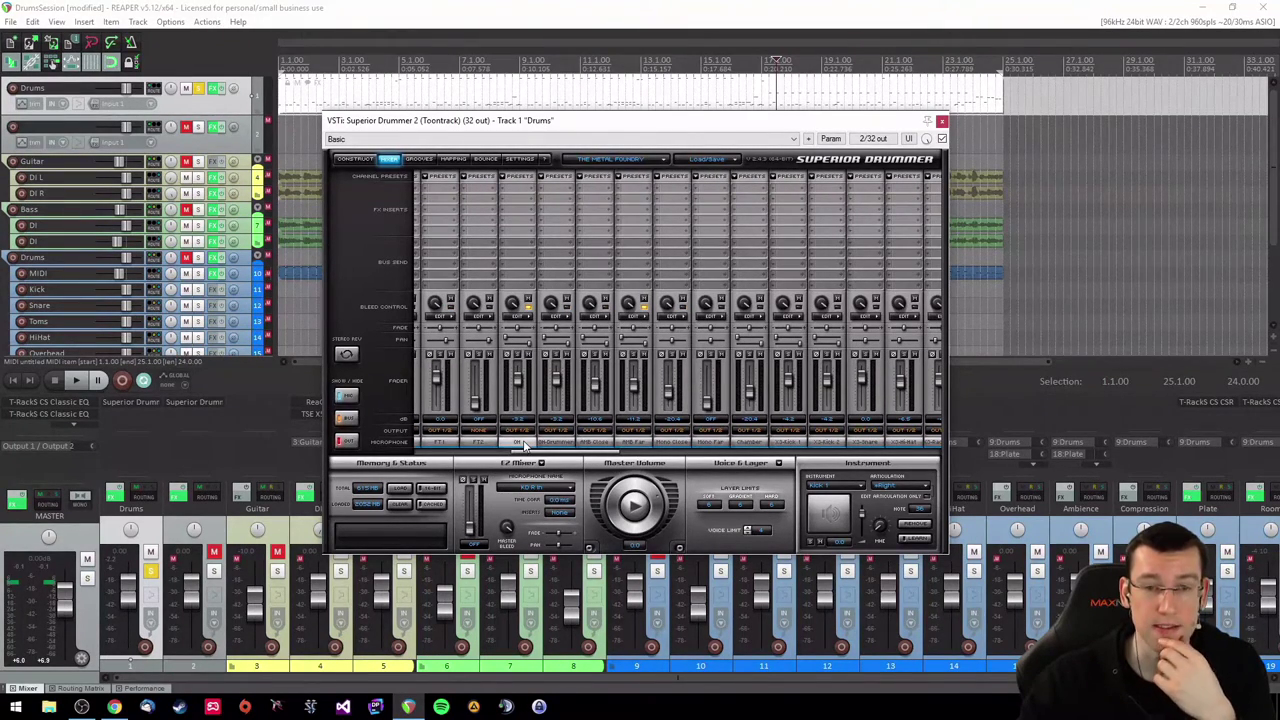
left_click(560, 445)
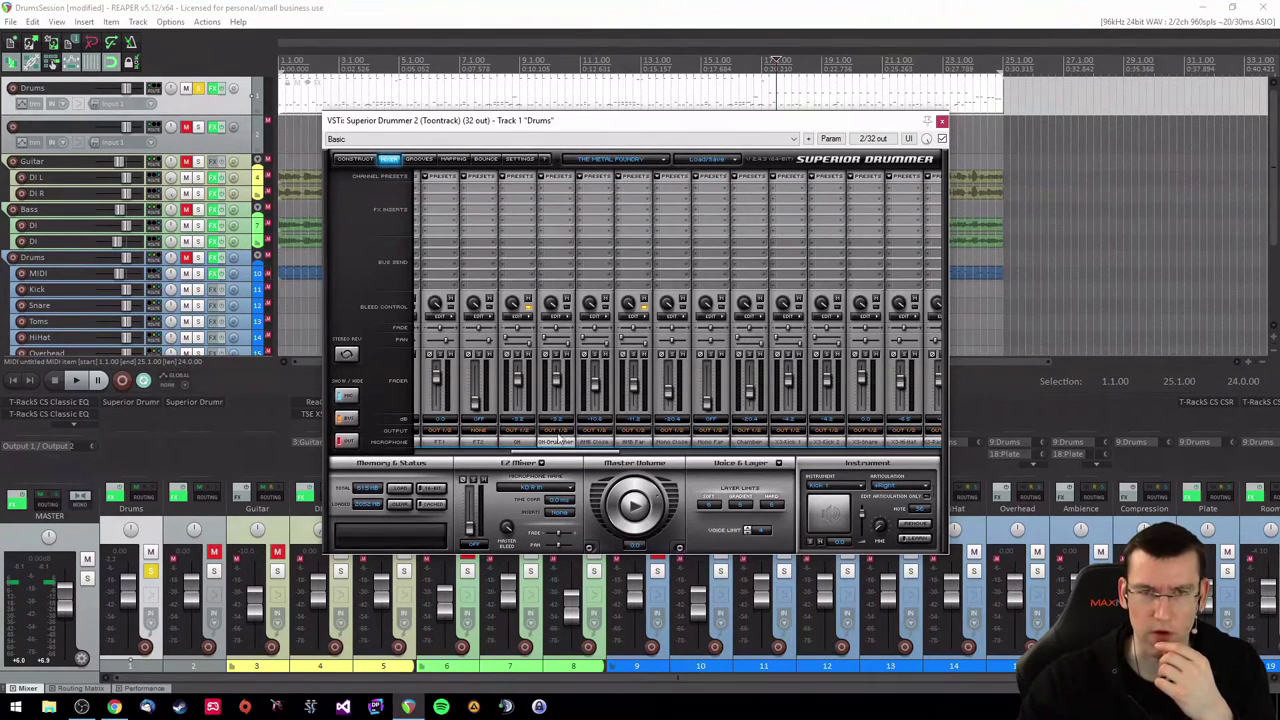
left_click(556, 354)
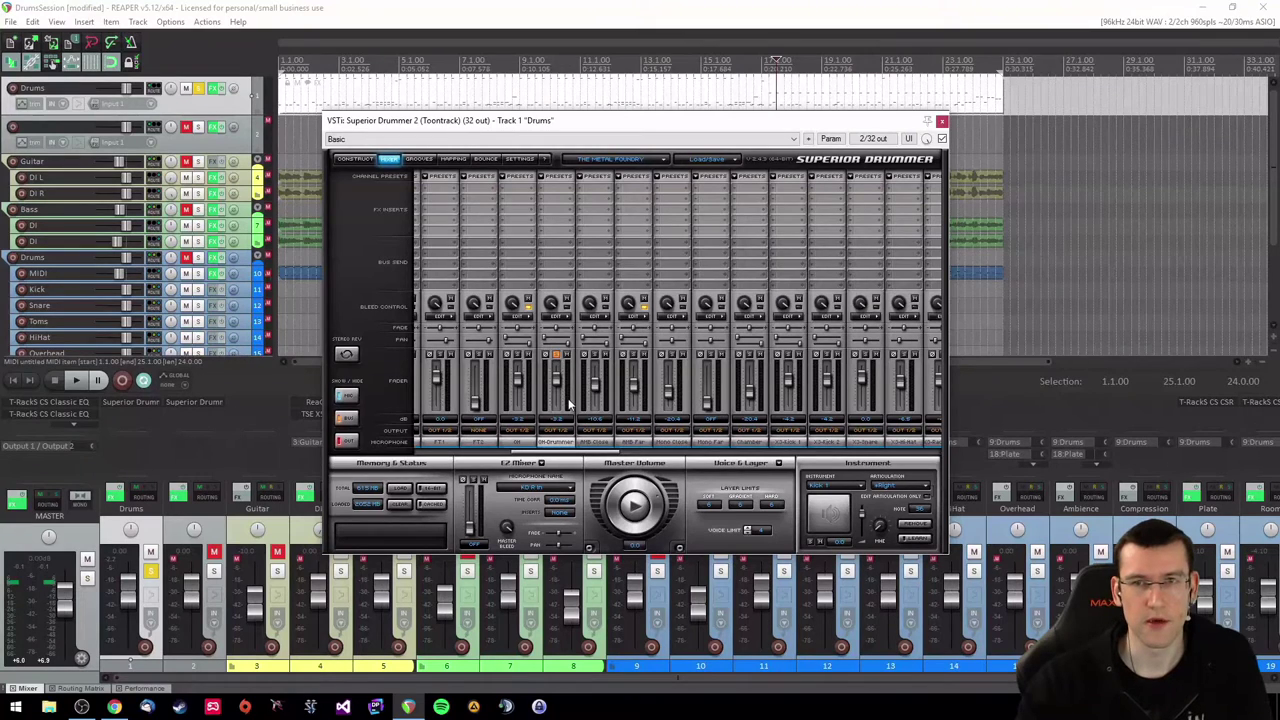
key("space")
key("space")
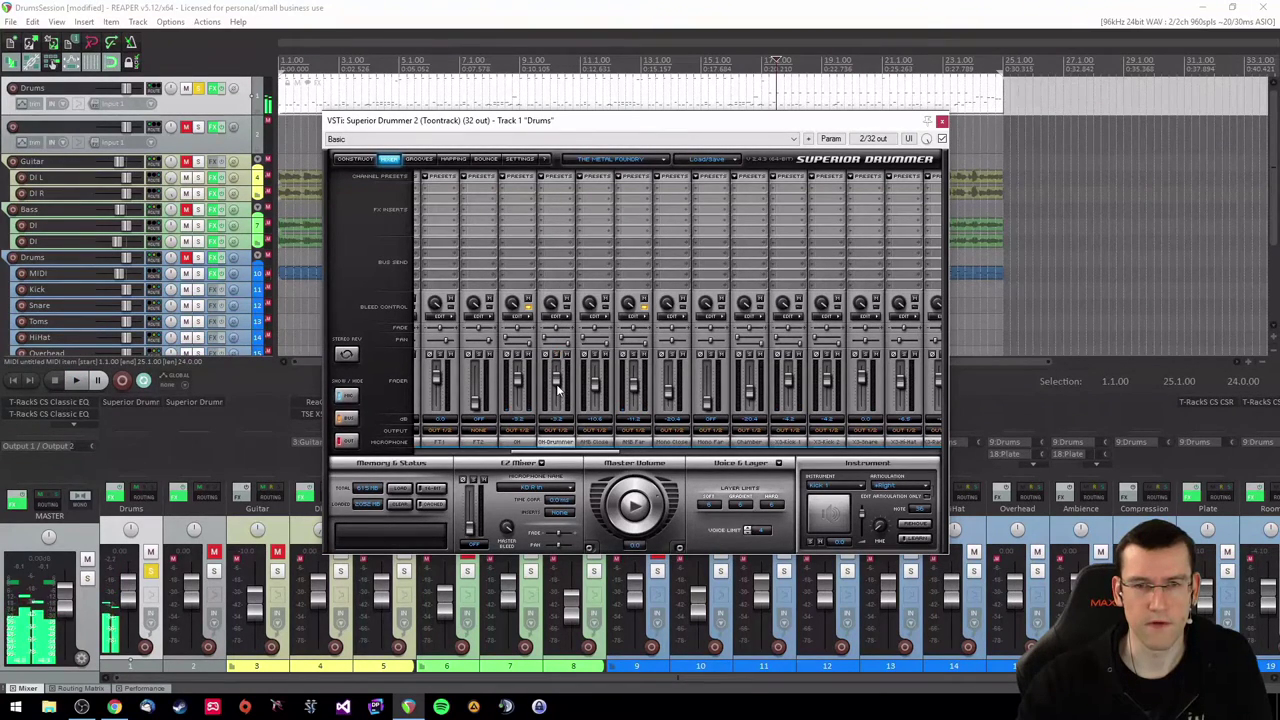
left_click(561, 443)
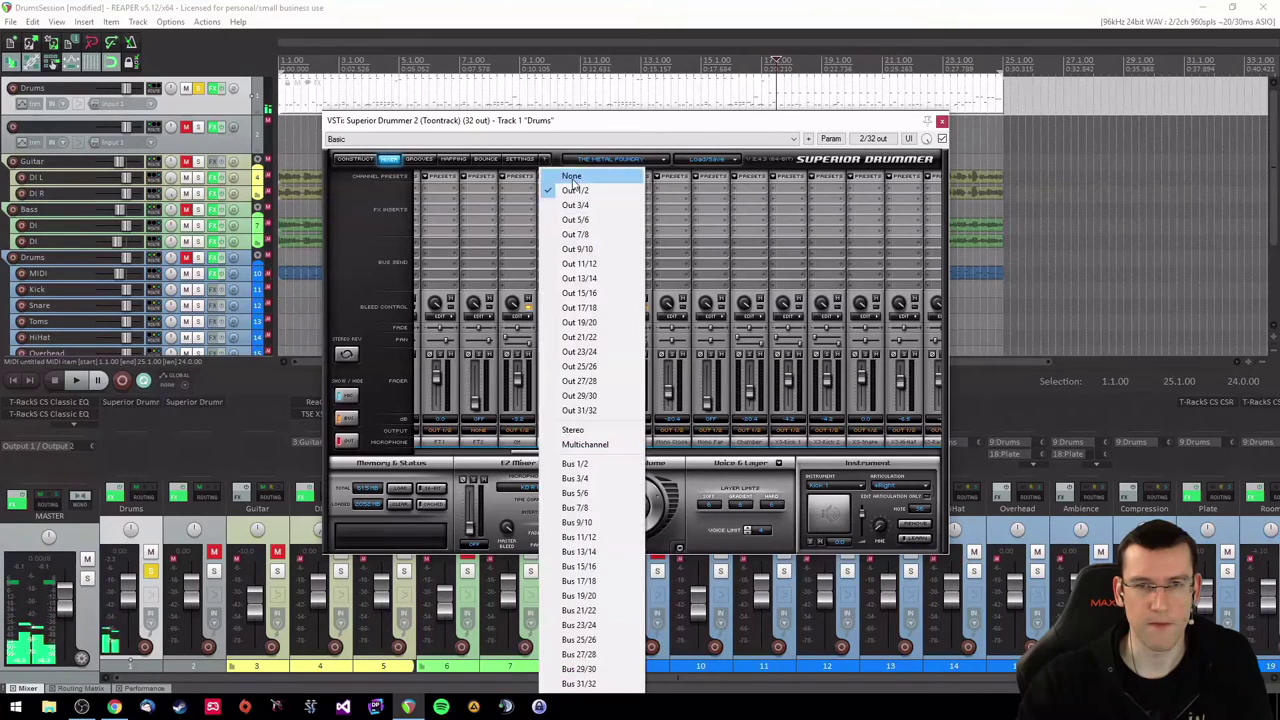
left_click(557, 448)
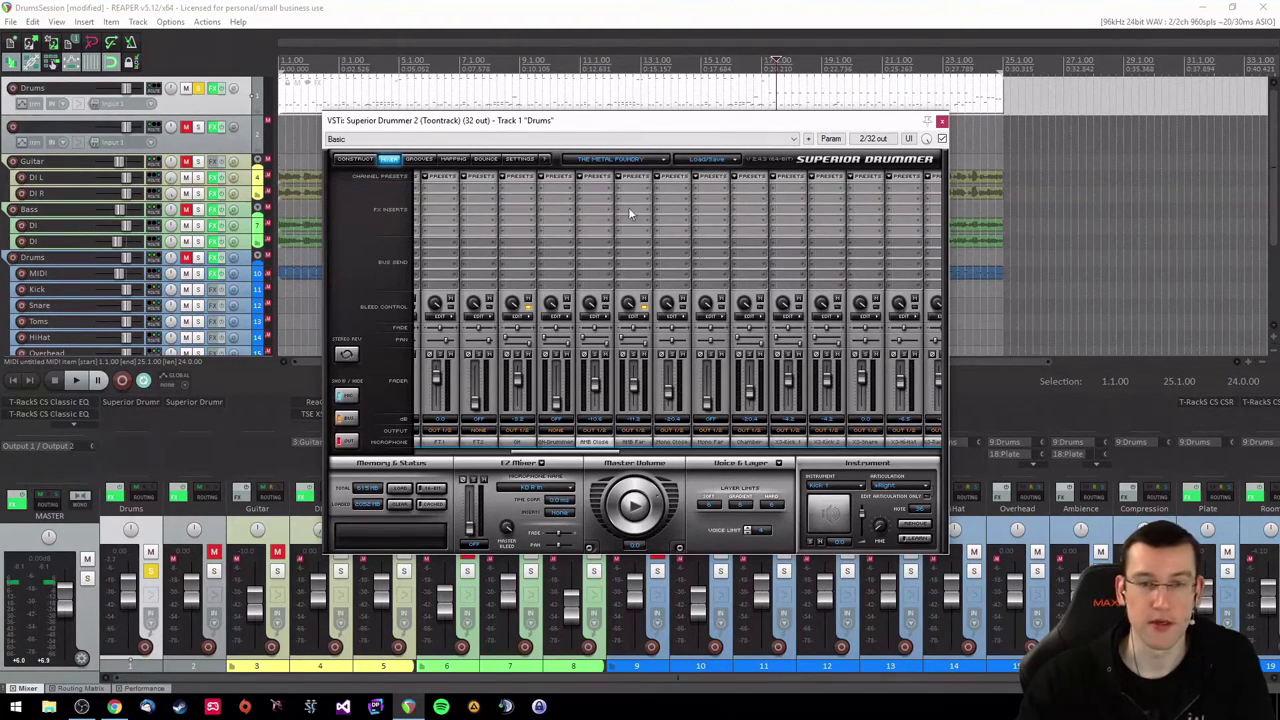
left_click_drag(543, 460, 400, 460)
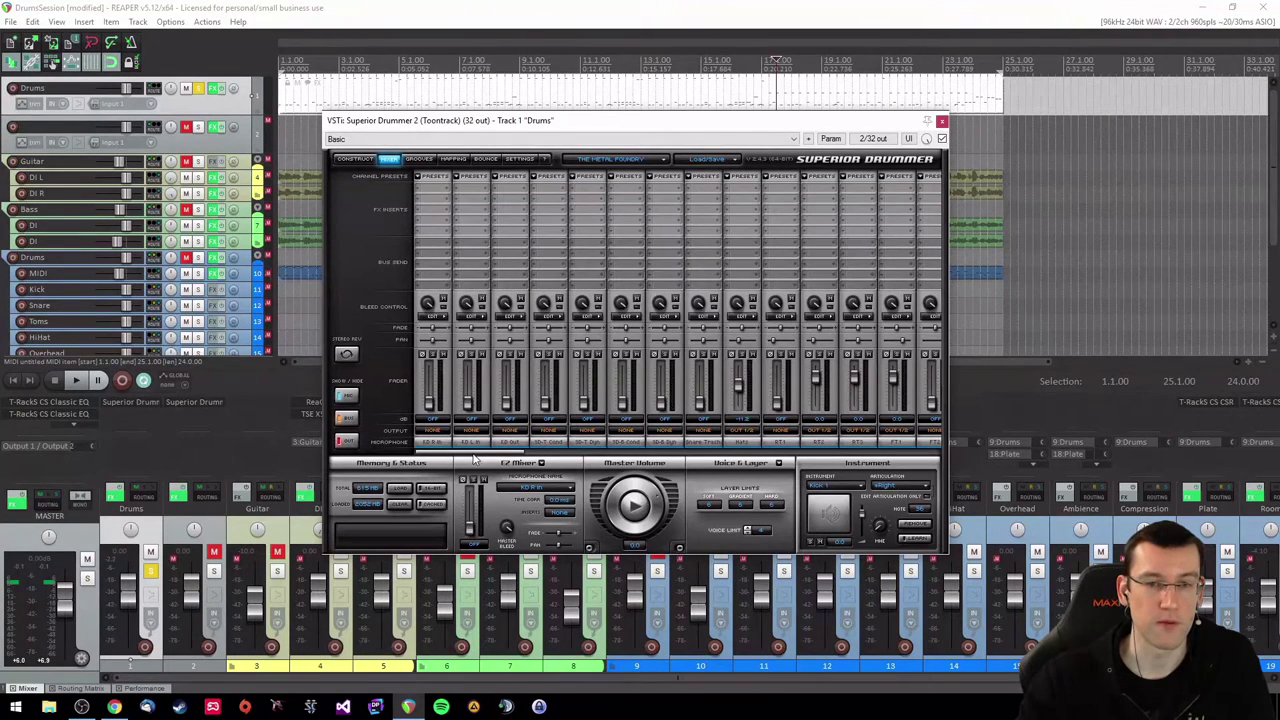
left_click_drag(476, 457, 586, 466)
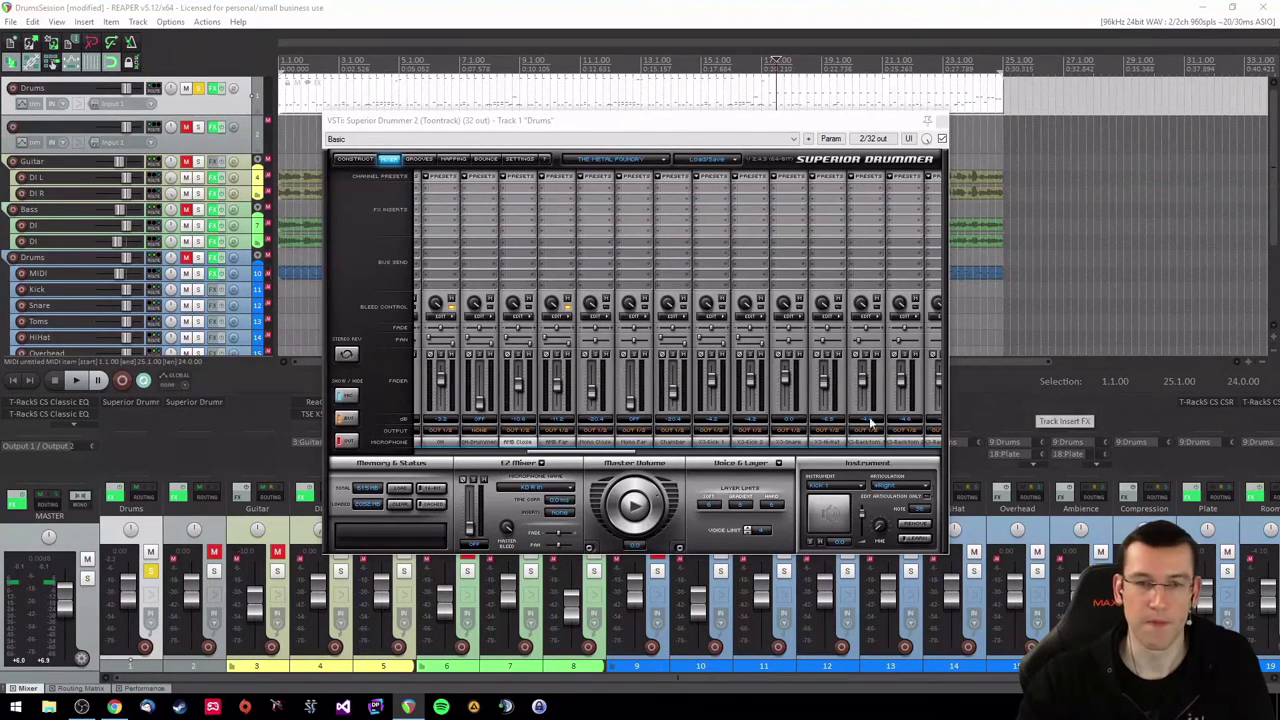
left_click_drag(576, 456, 564, 461)
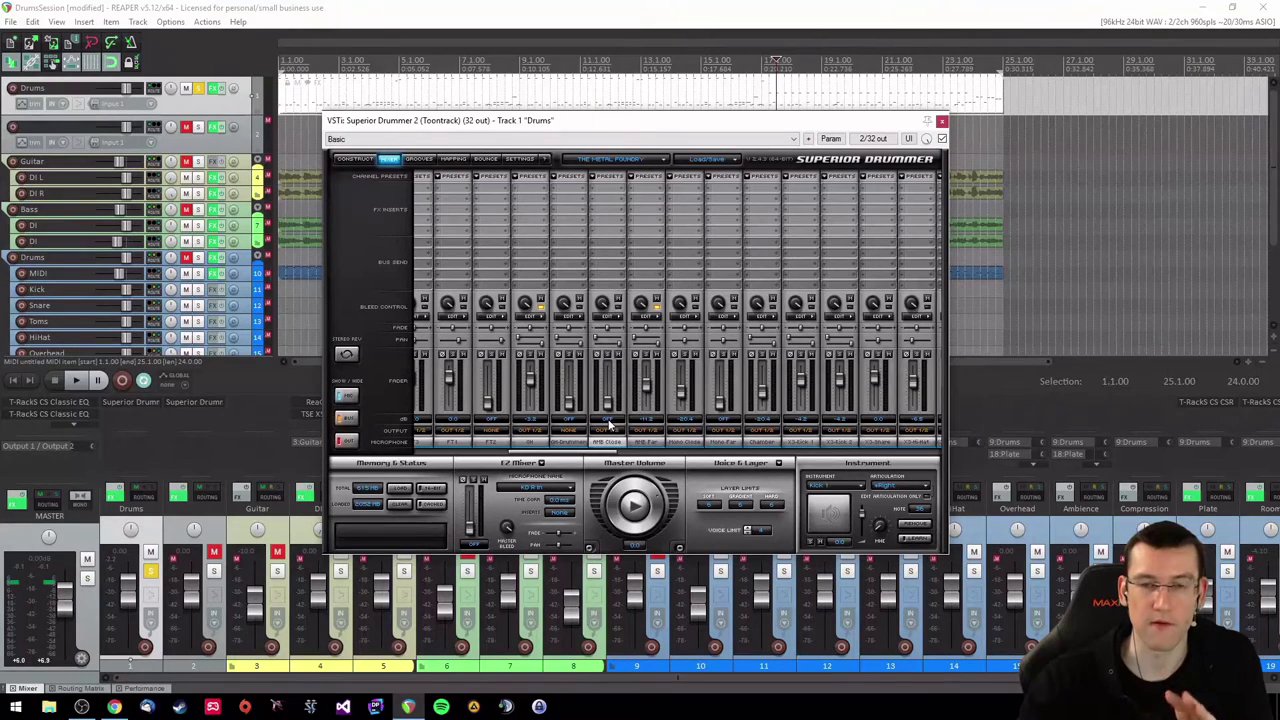
scroll(600, 400, "right", 2)
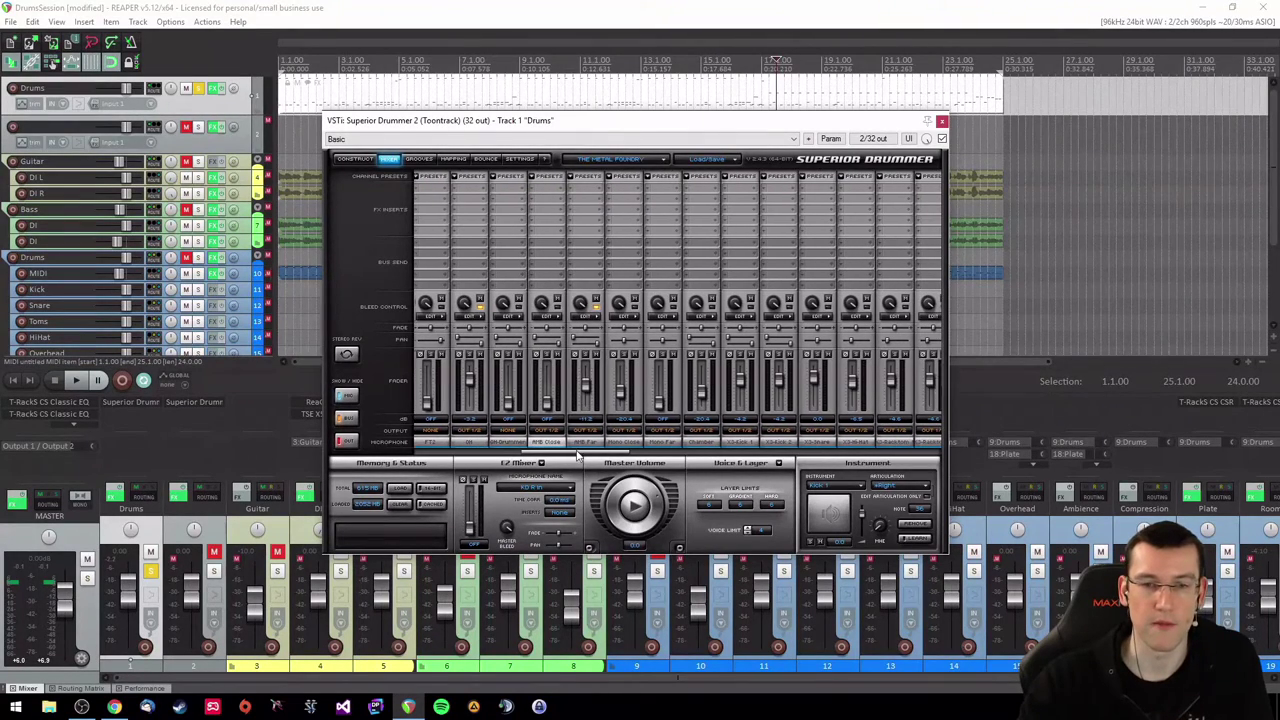
Leave AMB Close unchanged, then set Mono Close and the neighbouring channel's outputs to None
left_click(558, 431)
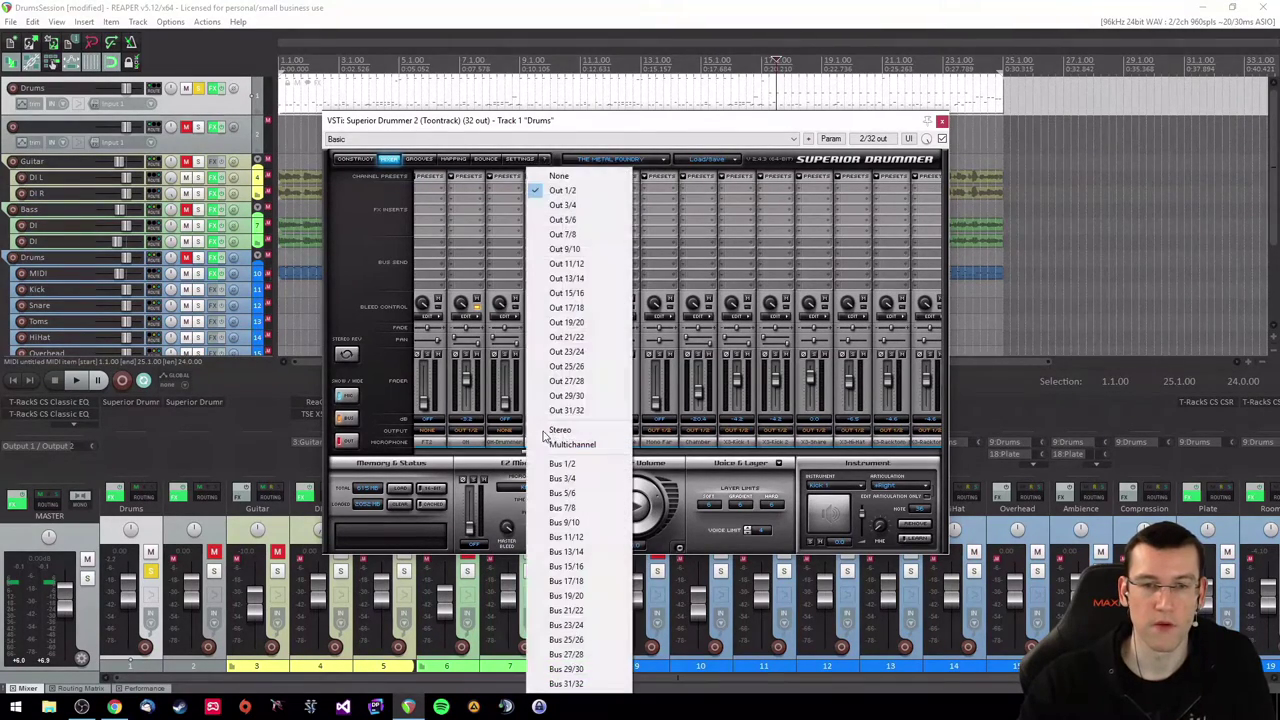
left_click(556, 193)
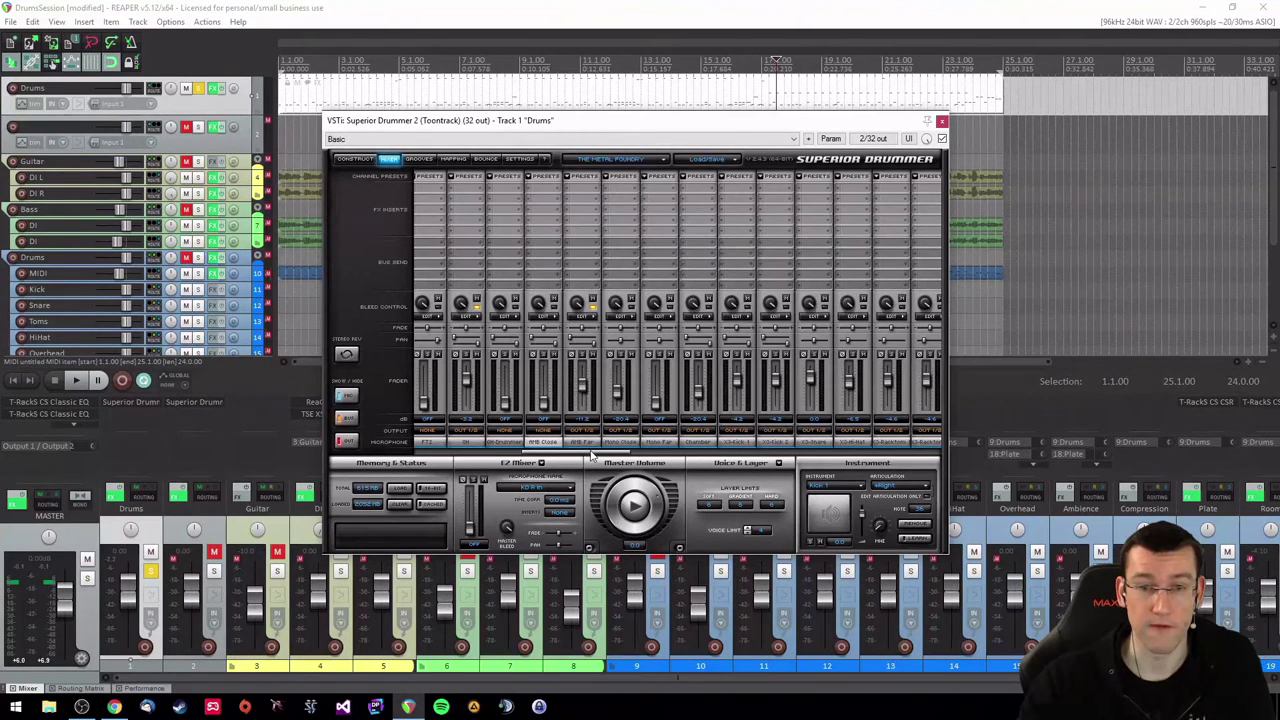
left_click_drag(592, 454, 603, 453)
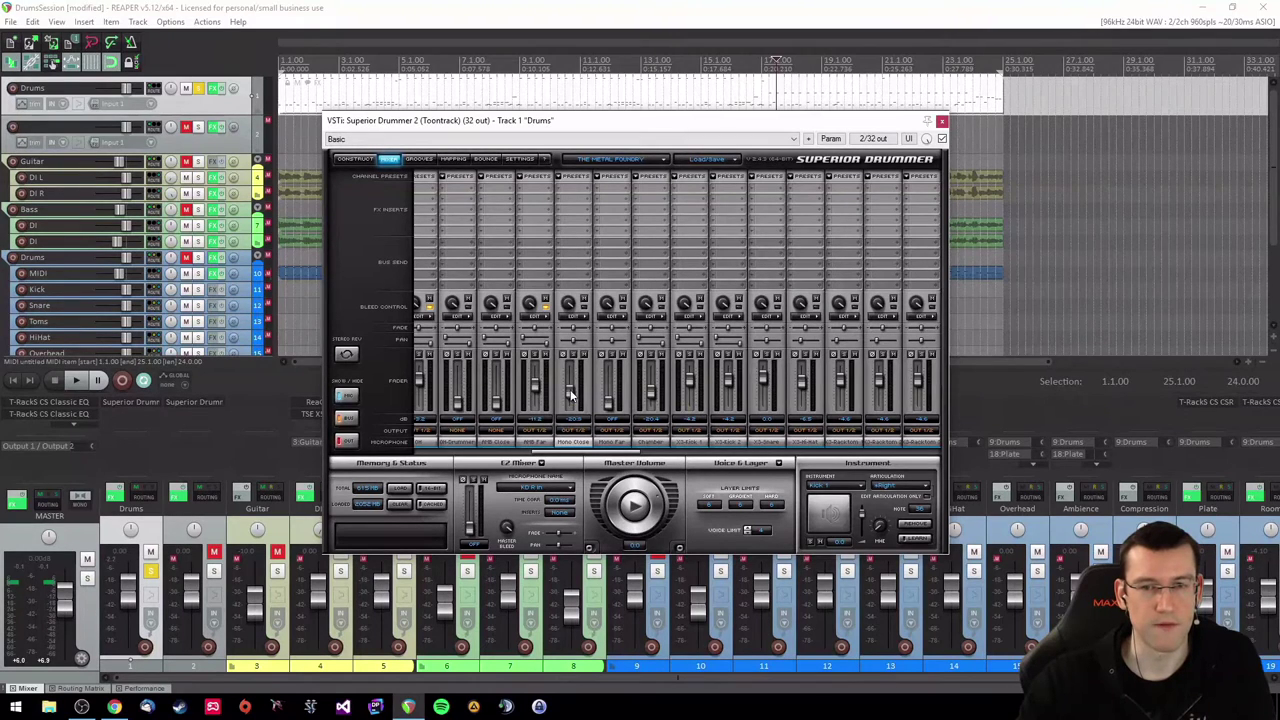
left_click(574, 436)
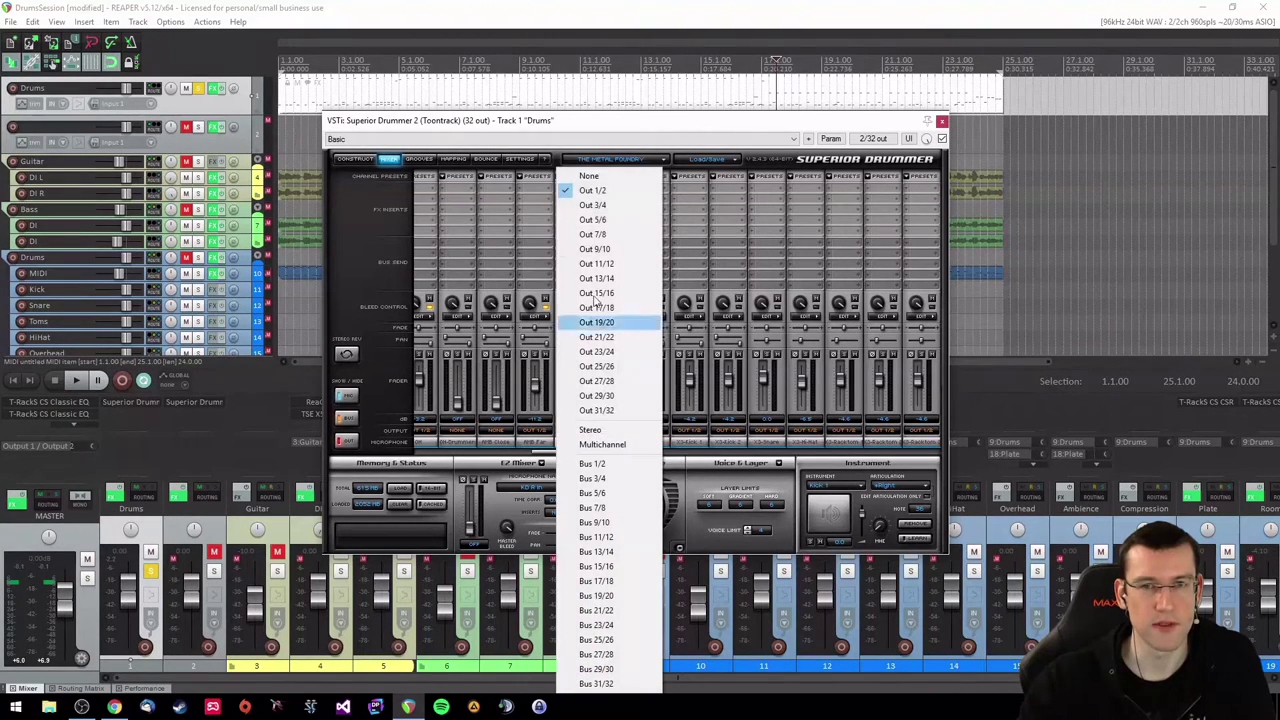
left_click(610, 172)
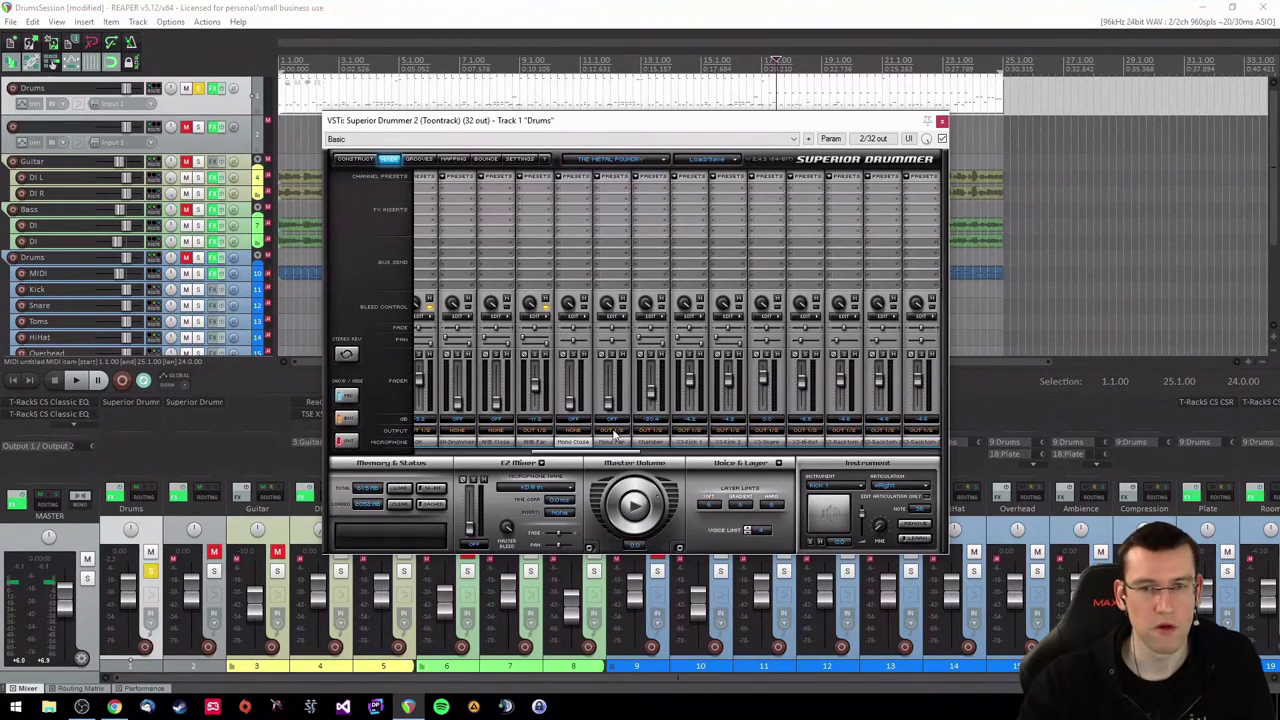
left_click(615, 433)
left_click(618, 177)
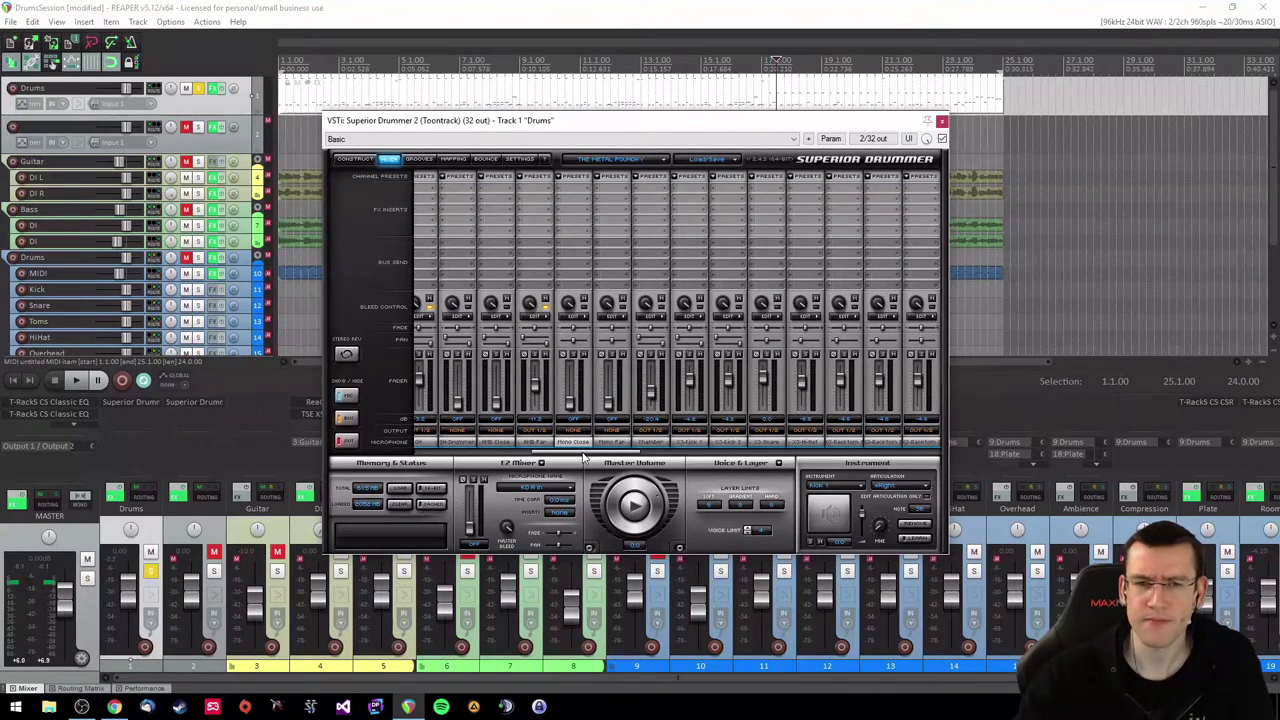
Select the Chamber strip in the mixer and change its OUTPUT from the routing list to None
mouse_move(583, 458)
left_mouse_down()
mouse_move(597, 457)
mouse_move(580, 459)
left_mouse_up()
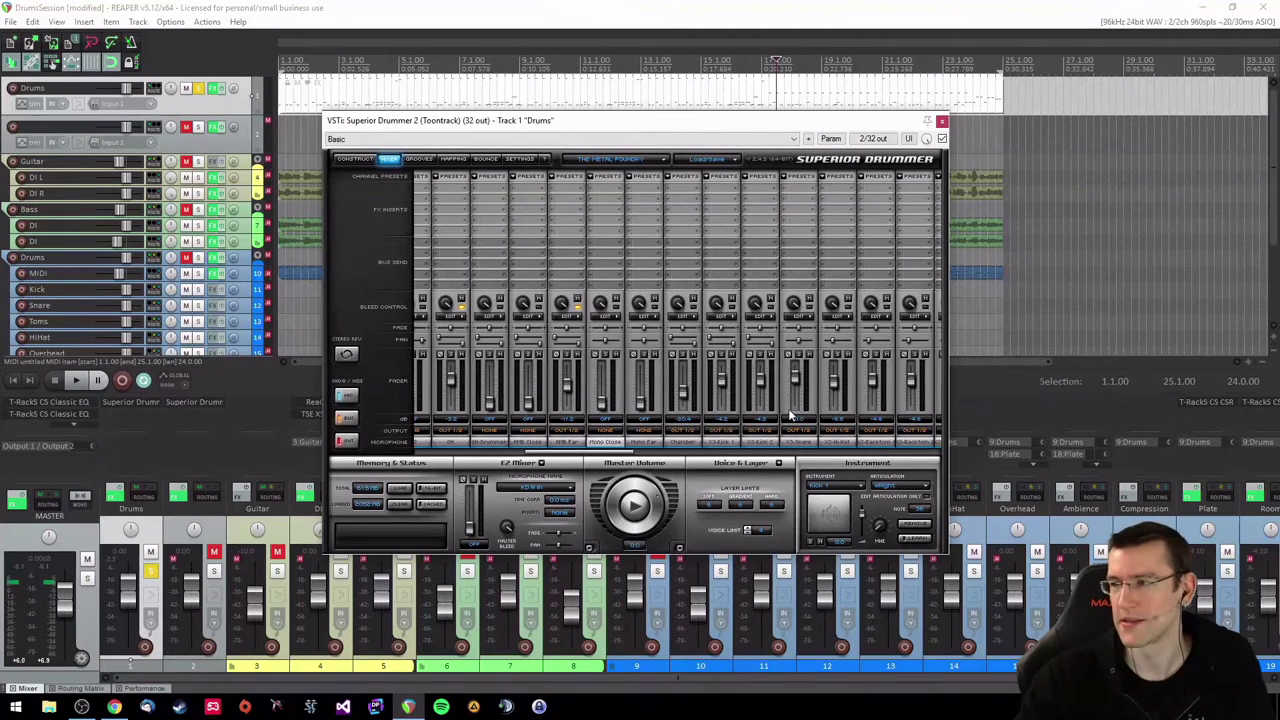
left_click(687, 450)
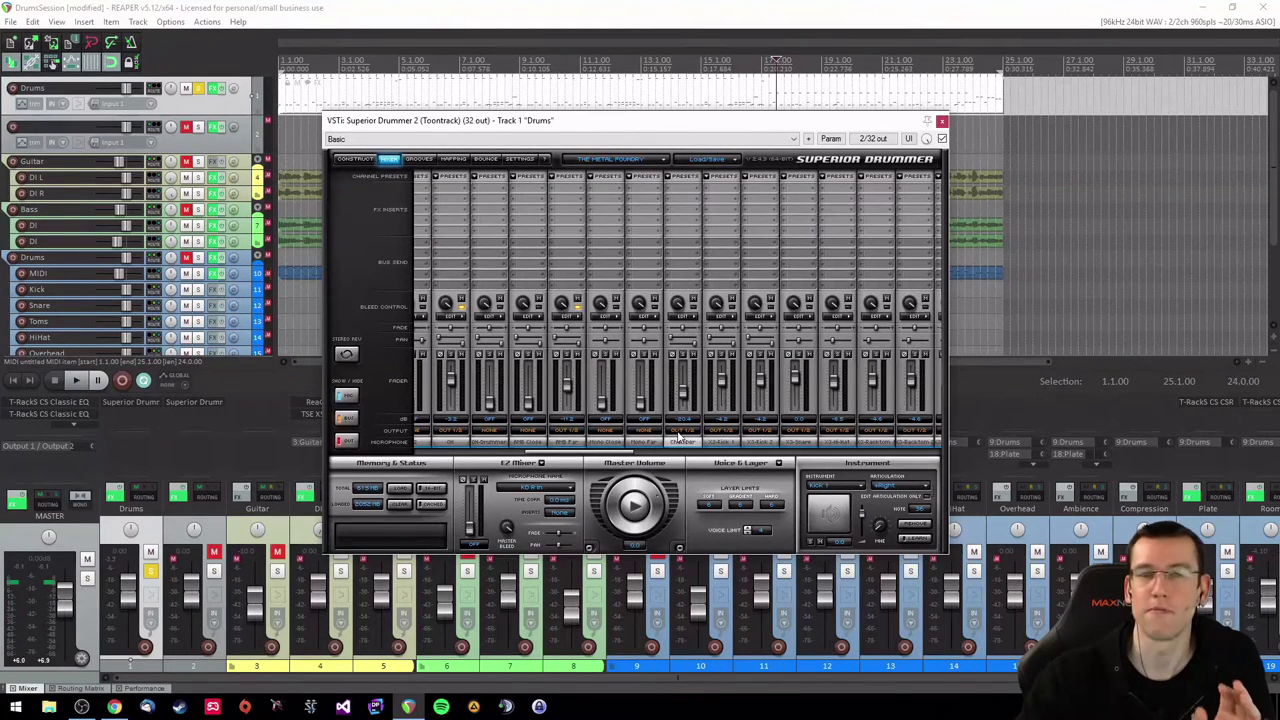
left_click(685, 432)
left_click(690, 176)
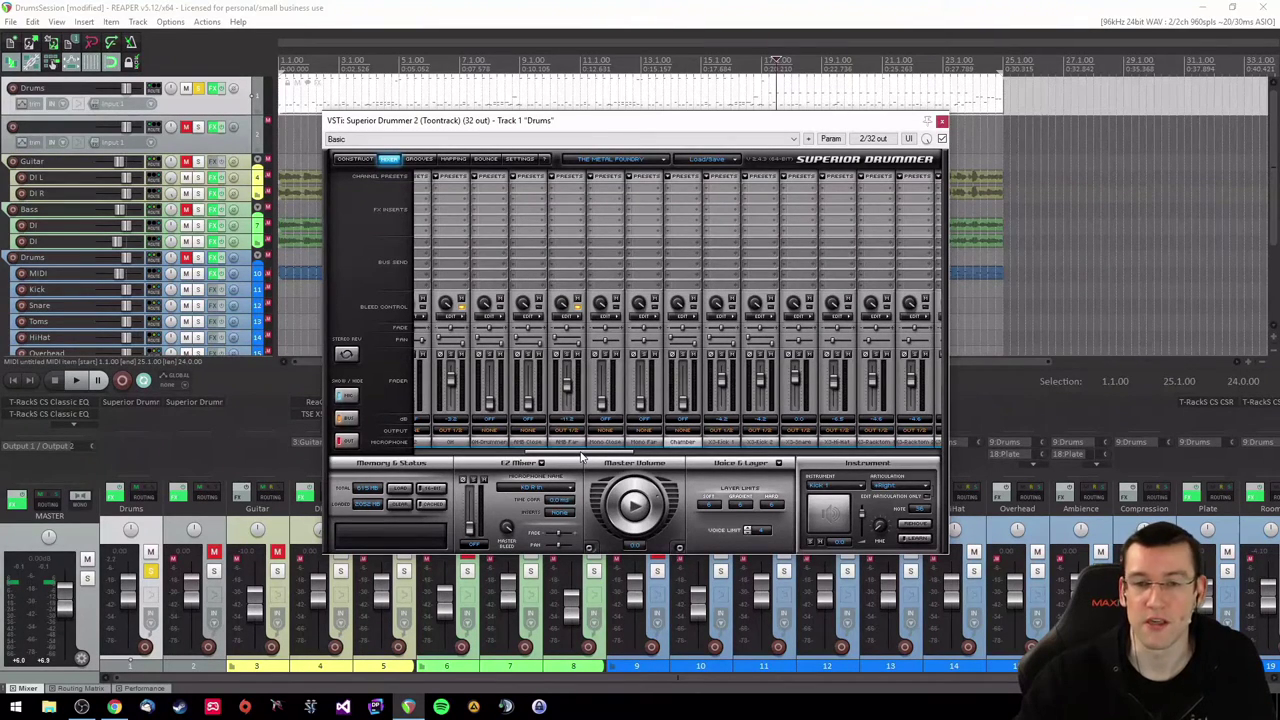
left_click_drag(583, 457, 447, 450)
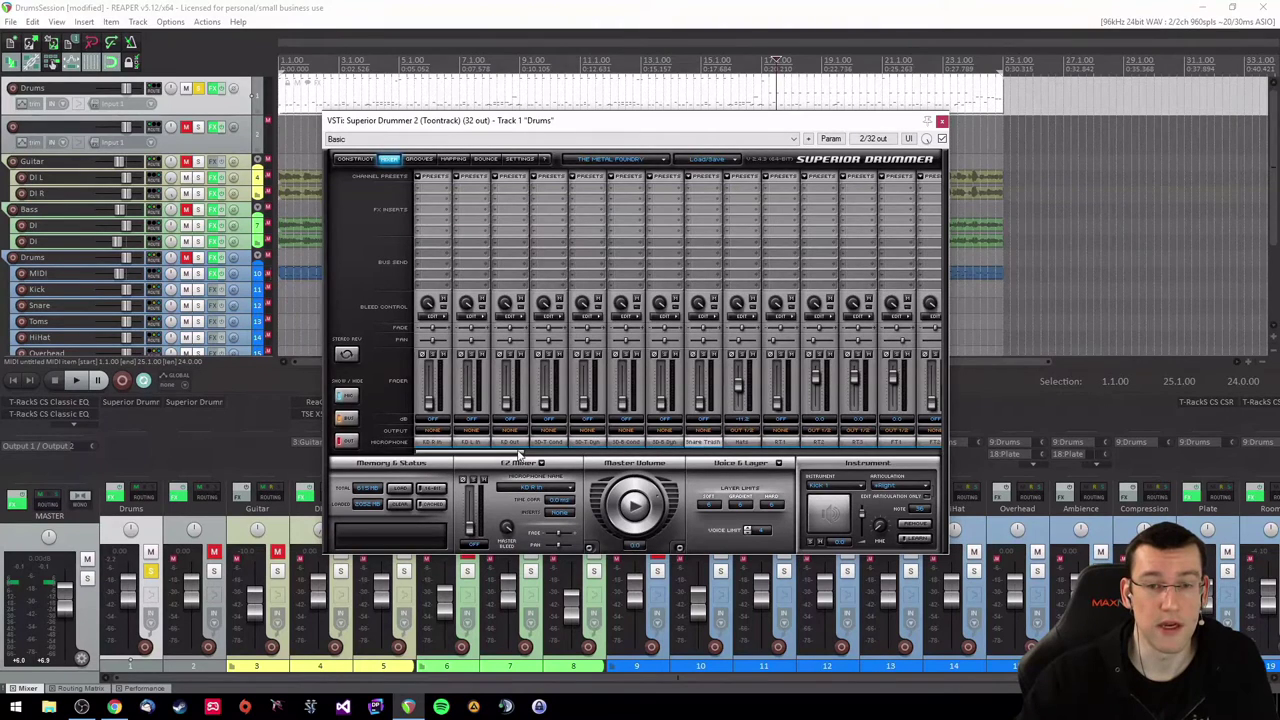
scroll(507, 456, "down", 5)
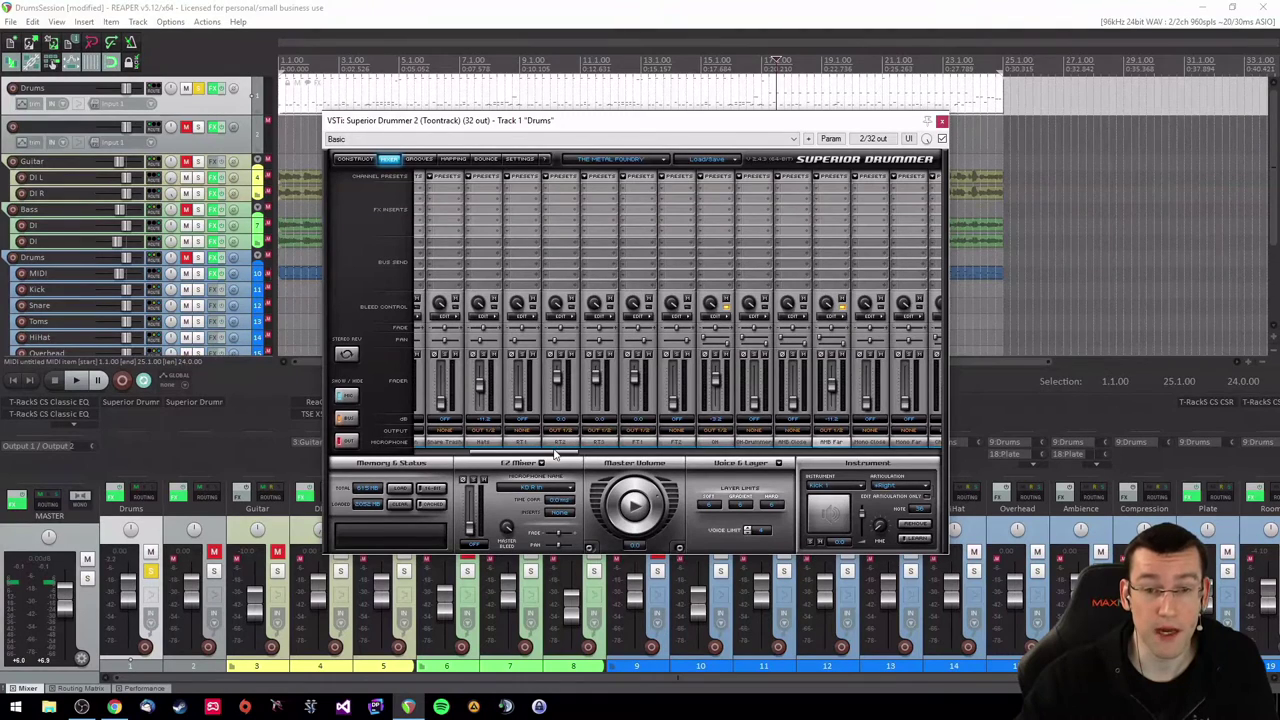
left_click_drag(556, 456, 627, 463)
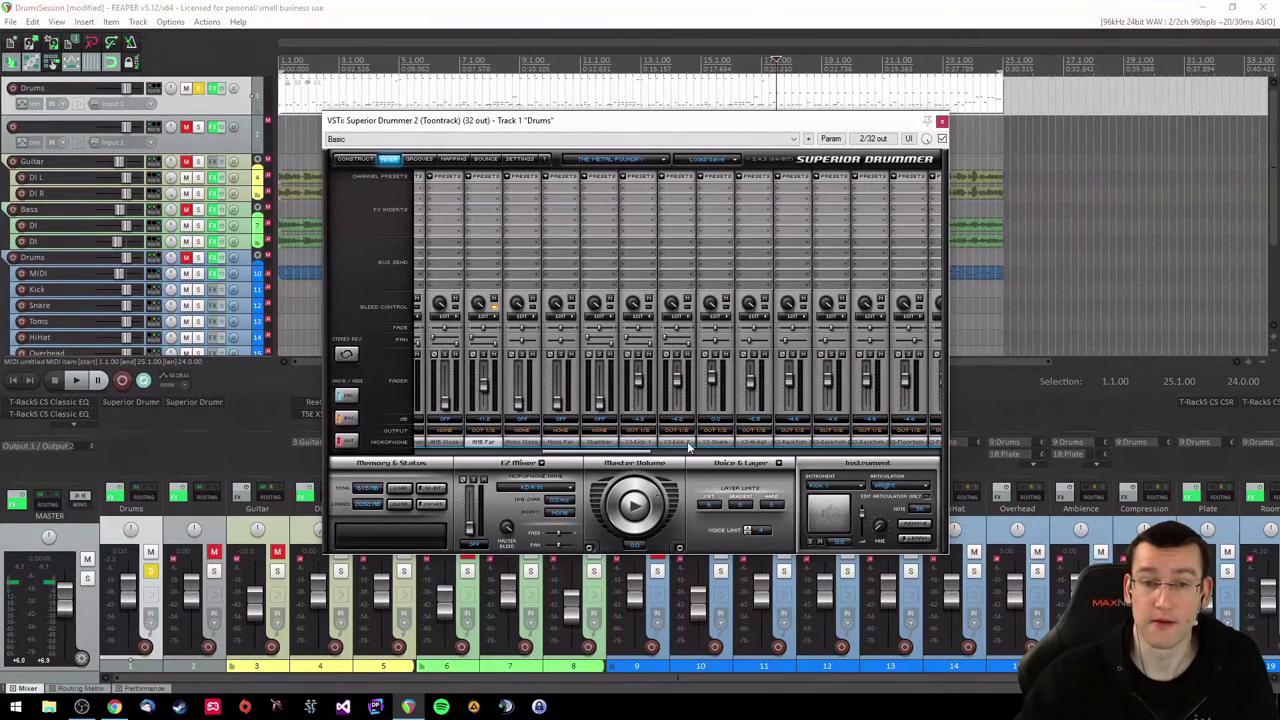
left_click_drag(613, 456, 531, 460)
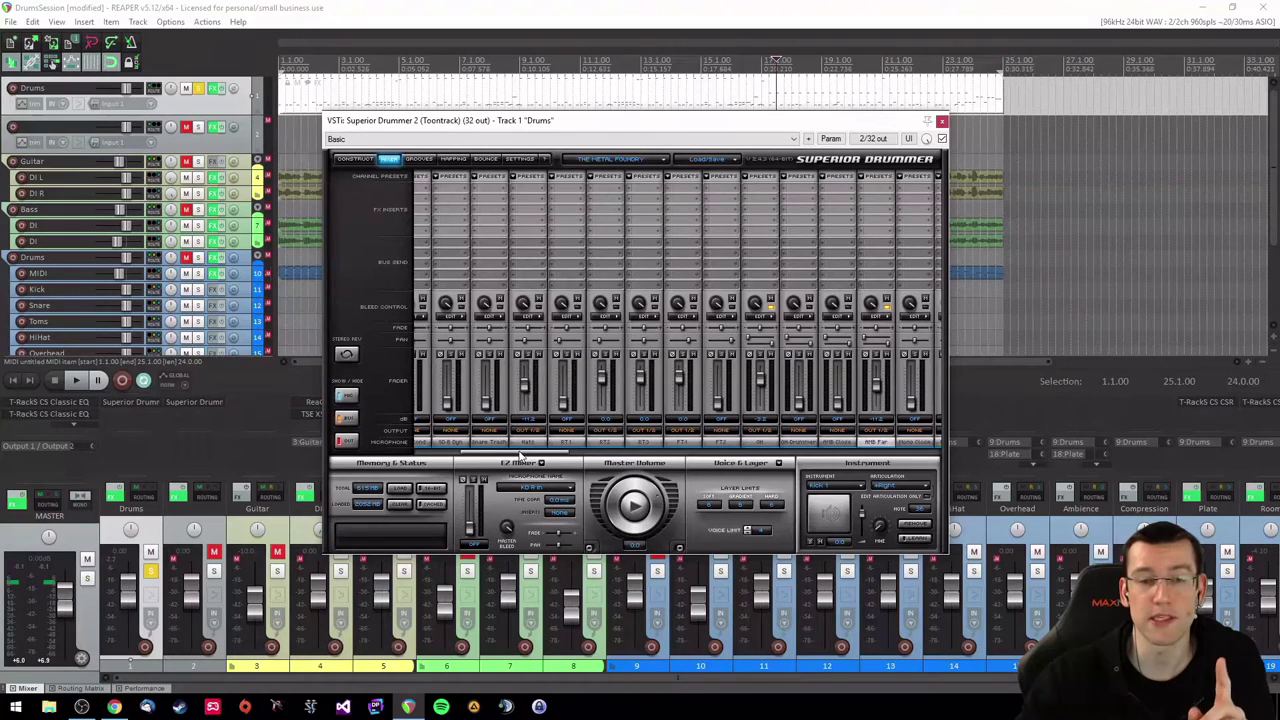
left_click_drag(519, 456, 561, 456)
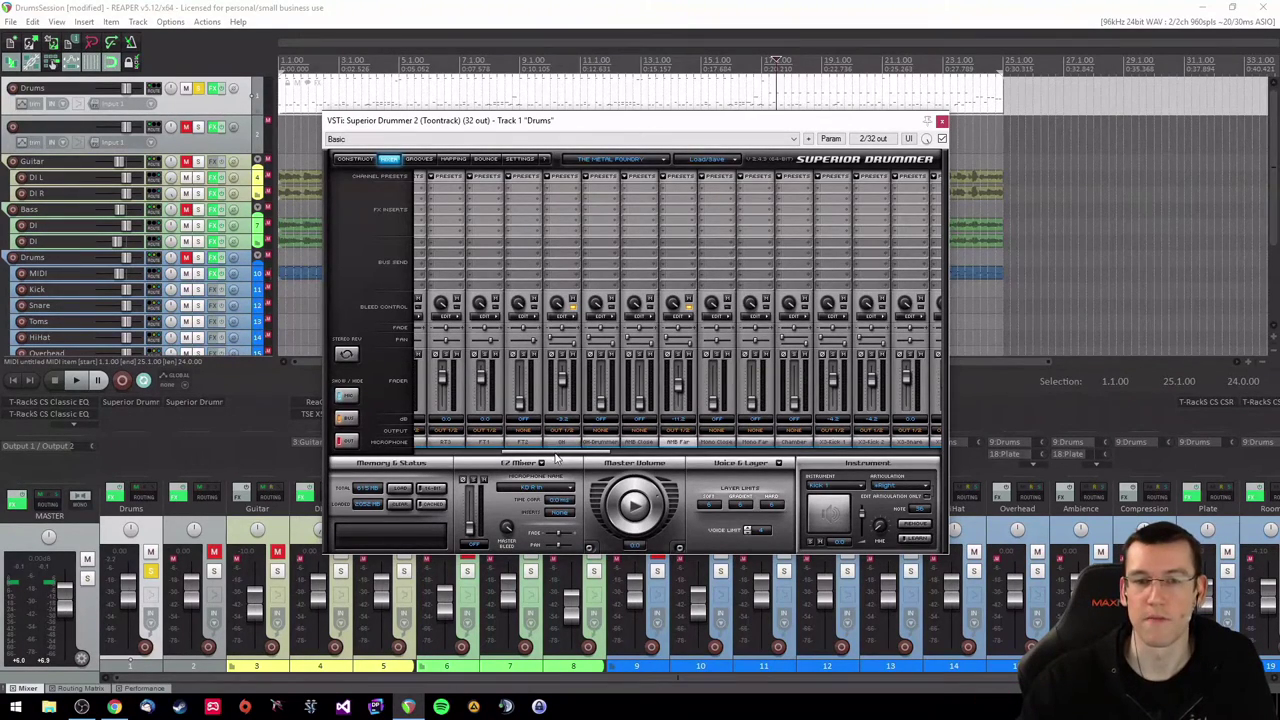
left_click_drag(557, 457, 632, 457)
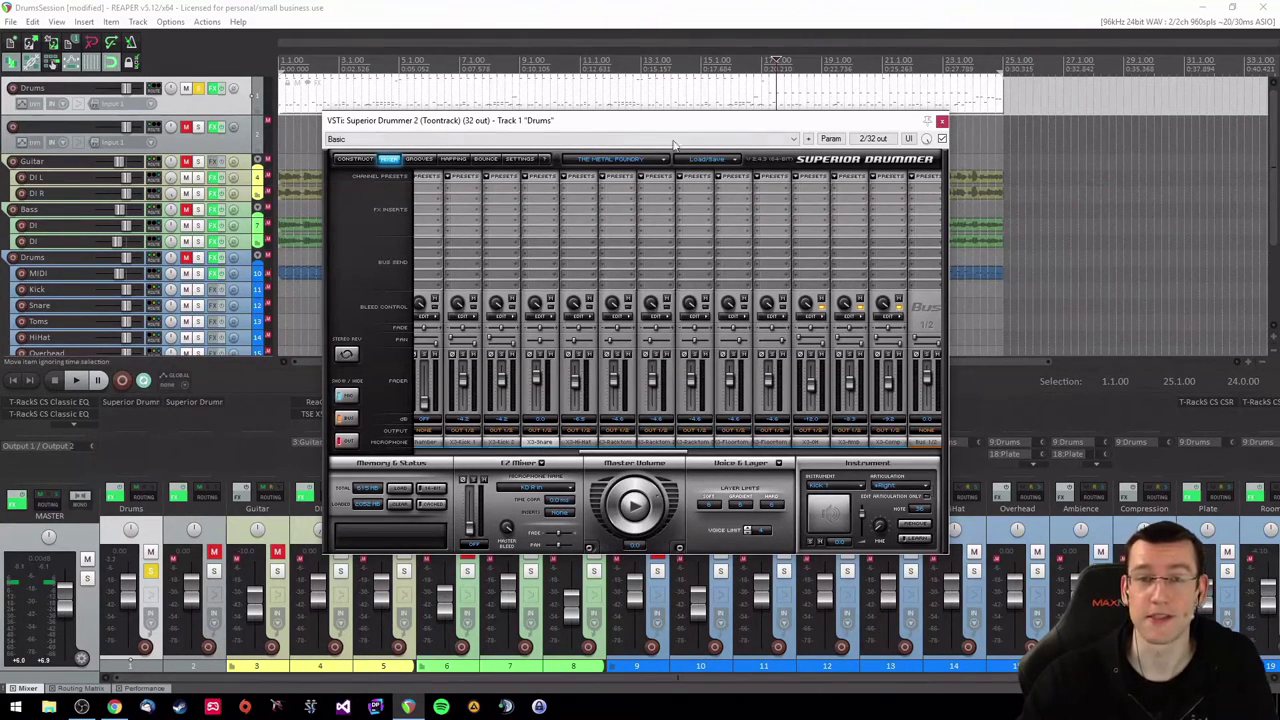
left_click(284, 105)
key("space")
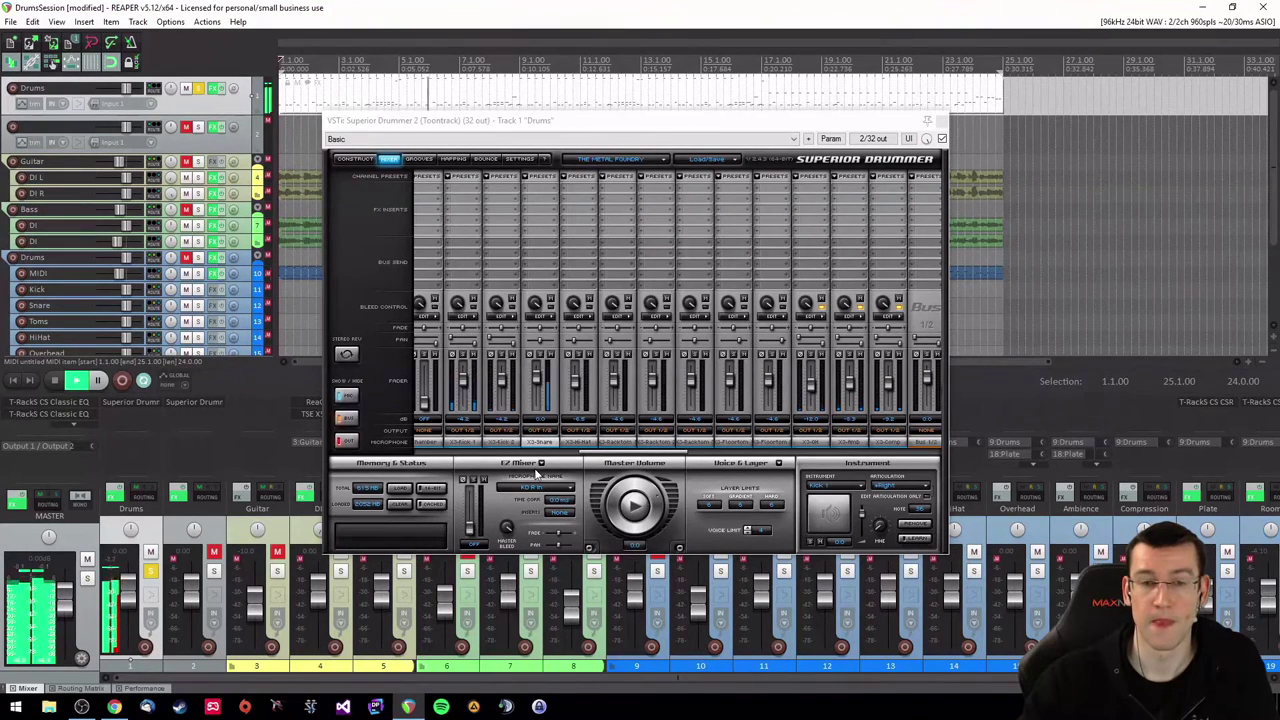
left_click(461, 441)
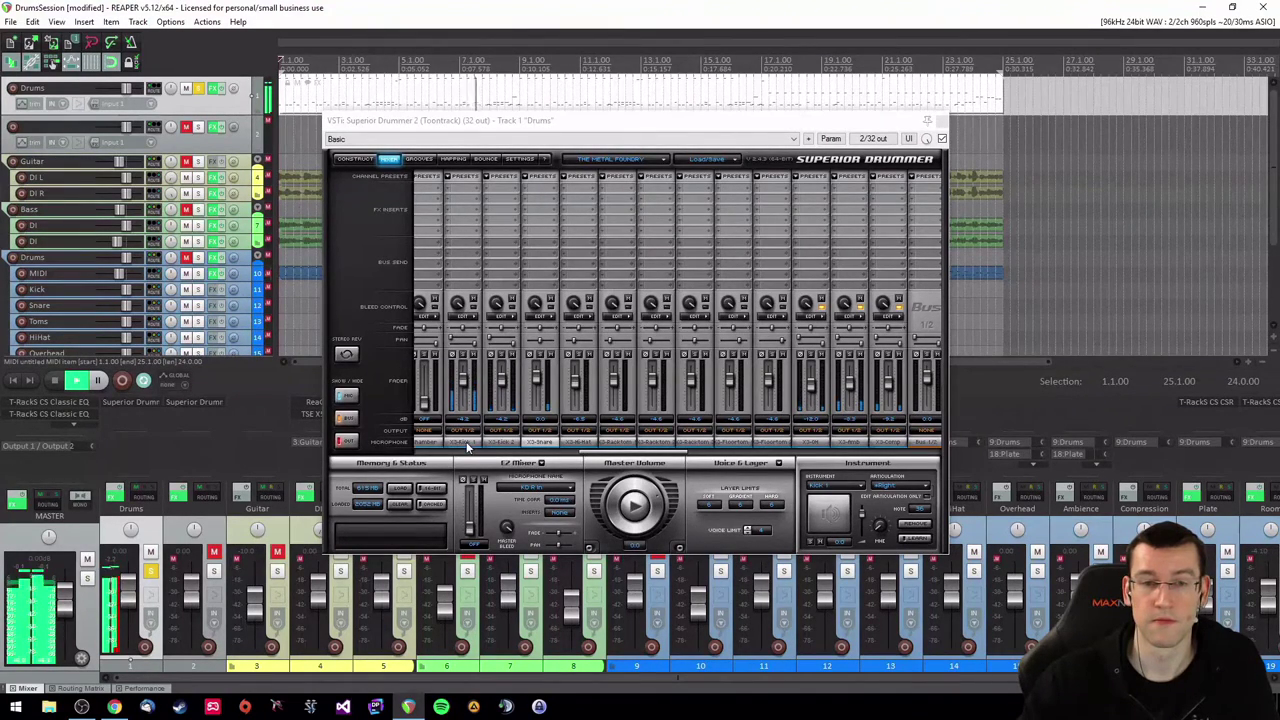
key("space")
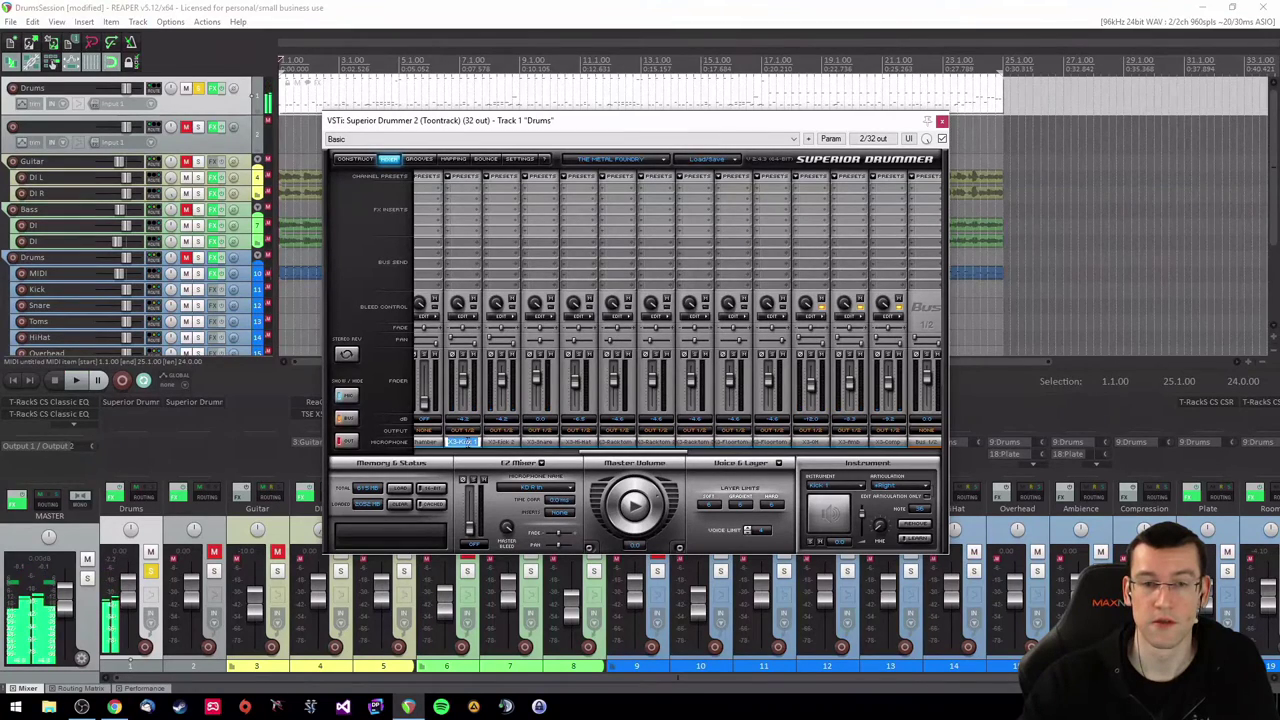
left_click_drag(632, 456, 521, 463)
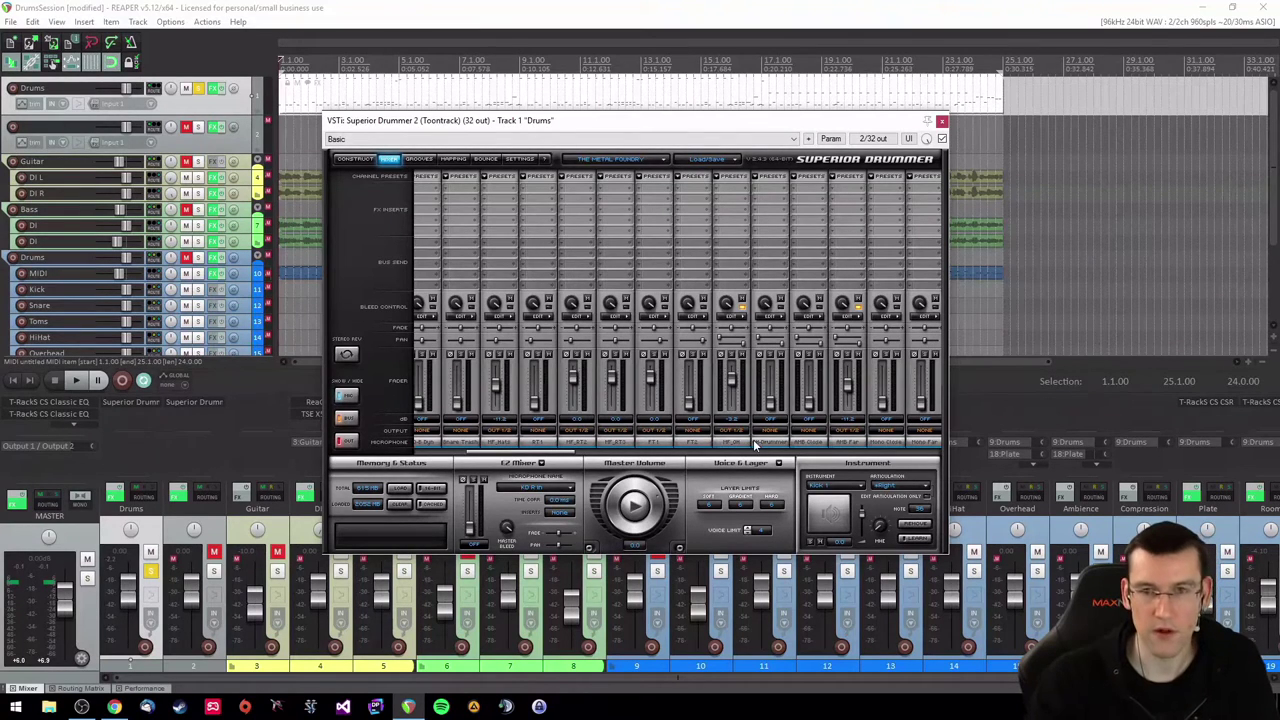
Rename the AMB Far mixer channel to MF_AMB
double_click(845, 441)
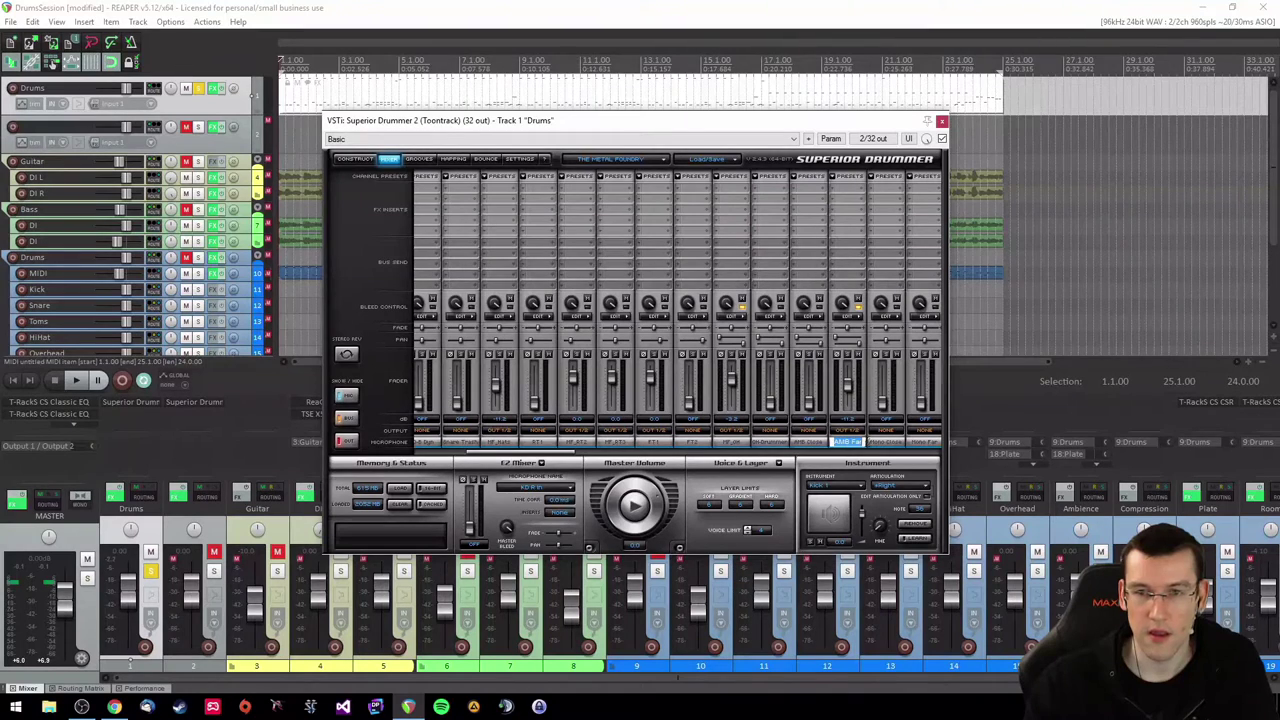
type("MF_AMB")
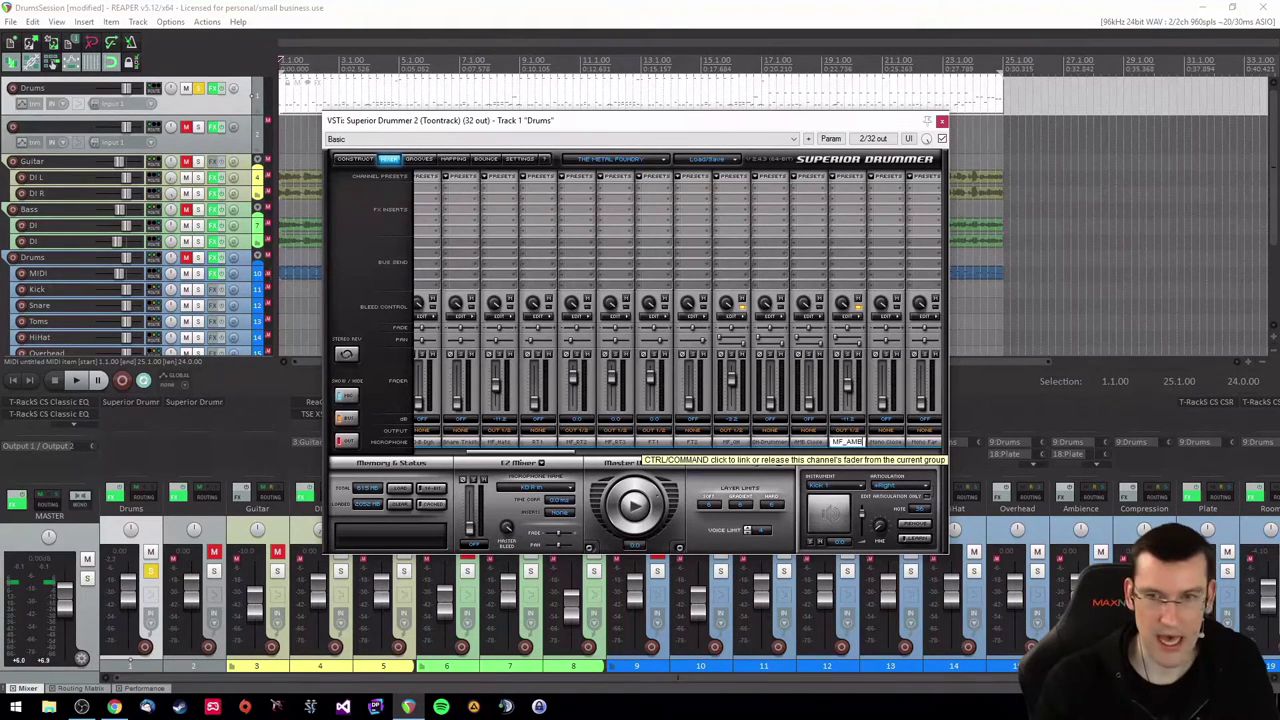
key("Return")
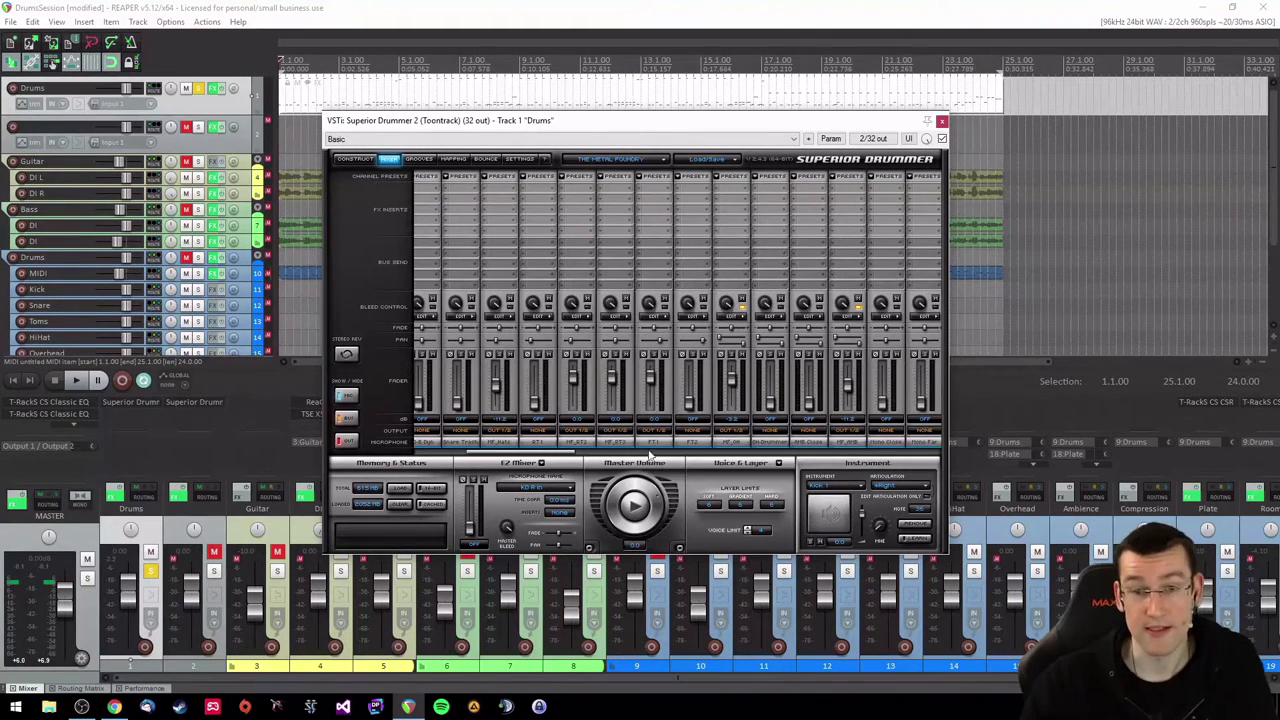
Scroll the drum mixer and route channel 5's output to Out 3/4
left_click_drag(555, 458, 605, 461)
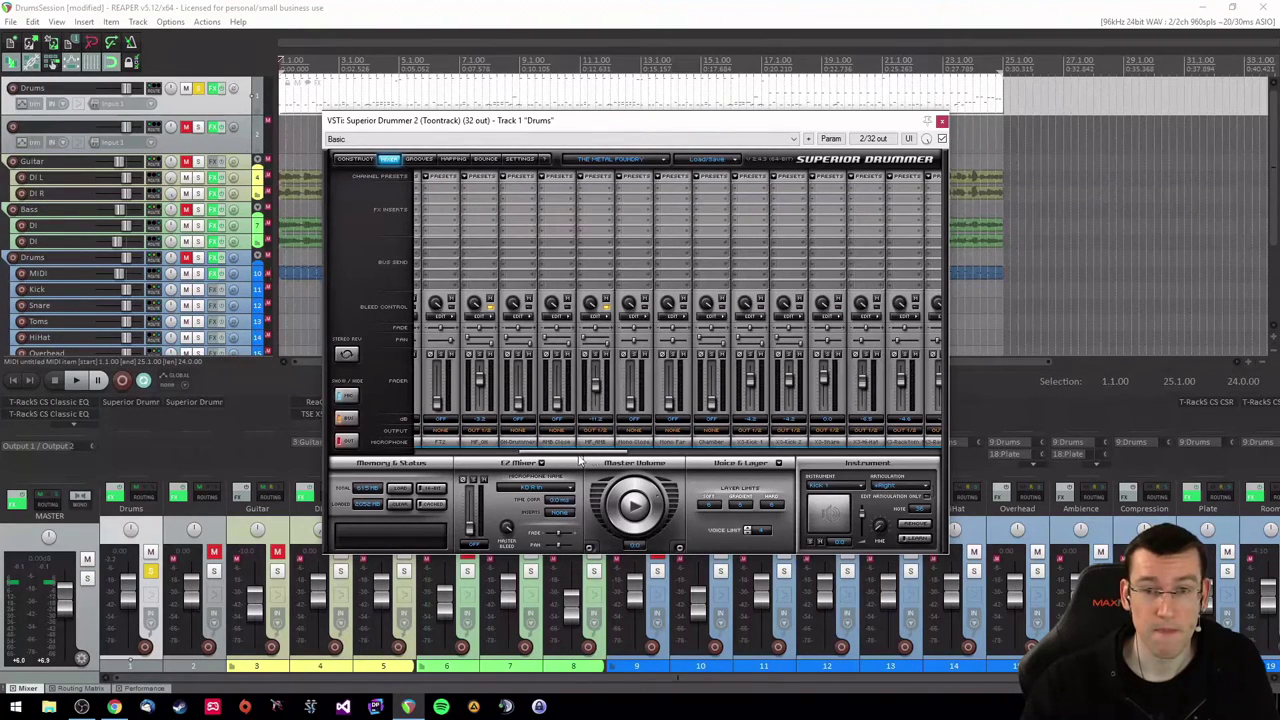
left_click_drag(604, 455, 648, 460)
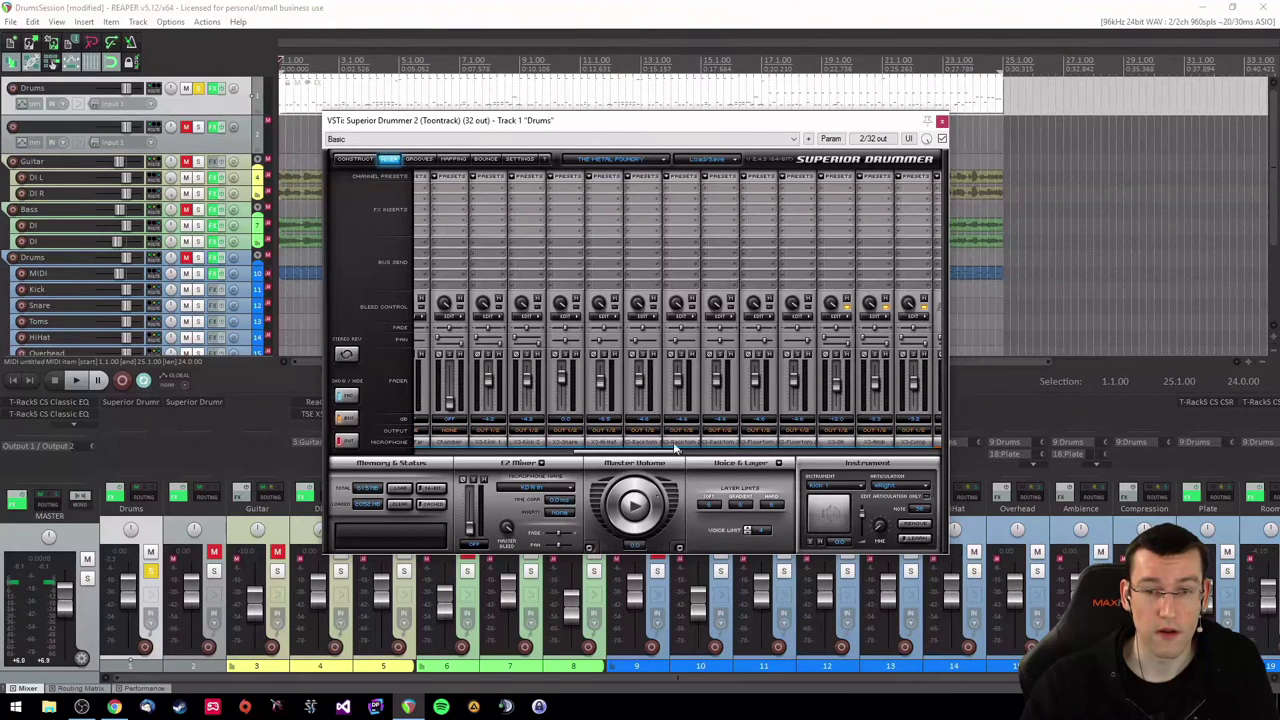
scroll(638, 457, "right", 1)
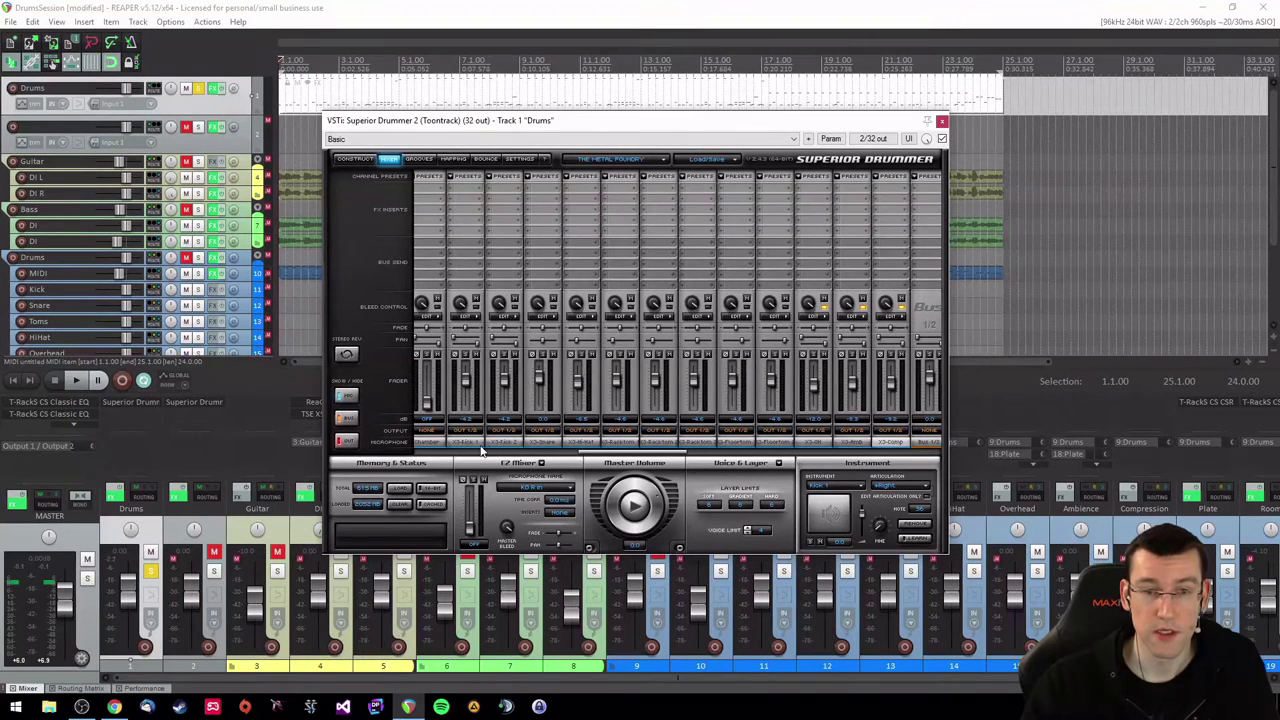
left_click(52, 62)
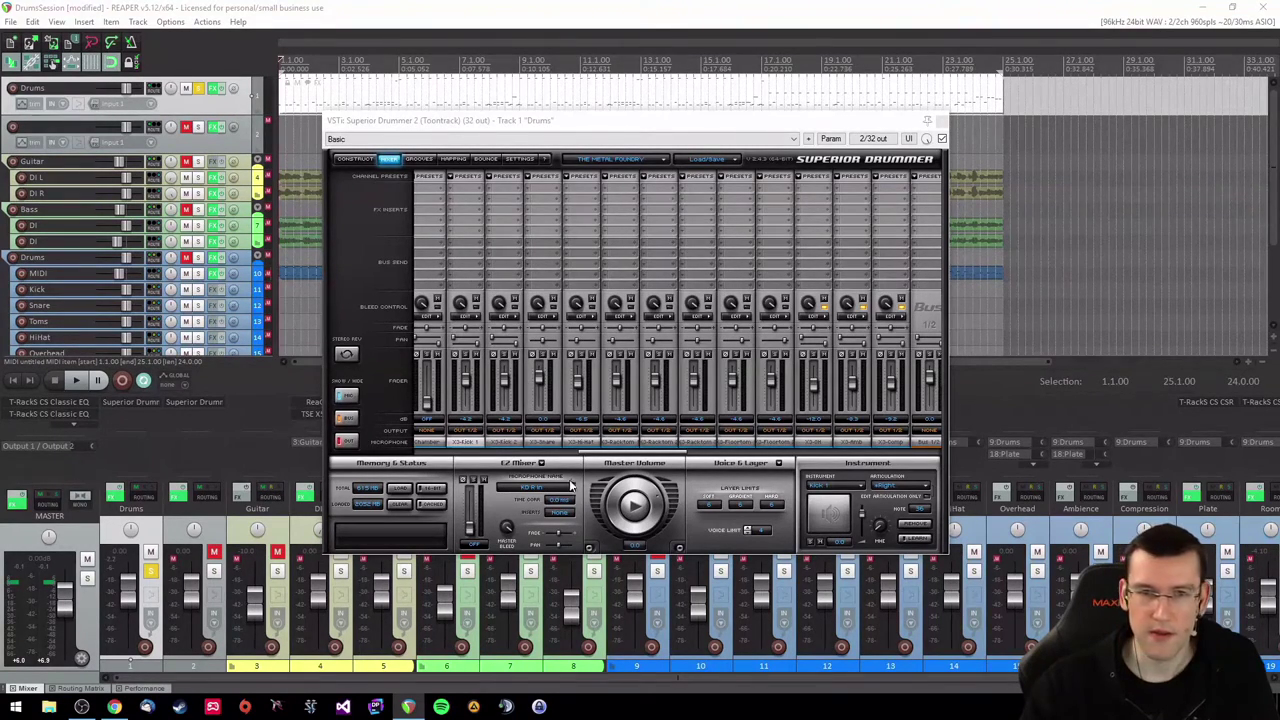
left_click(578, 445)
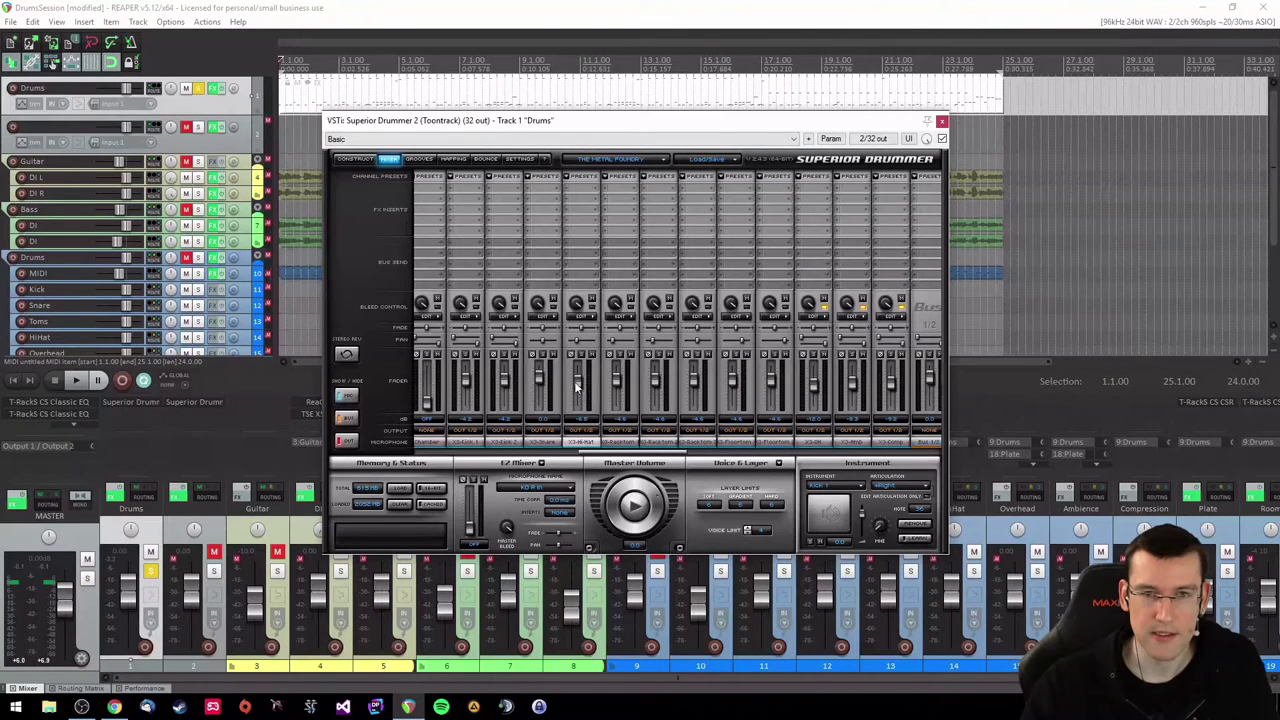
left_click(583, 431)
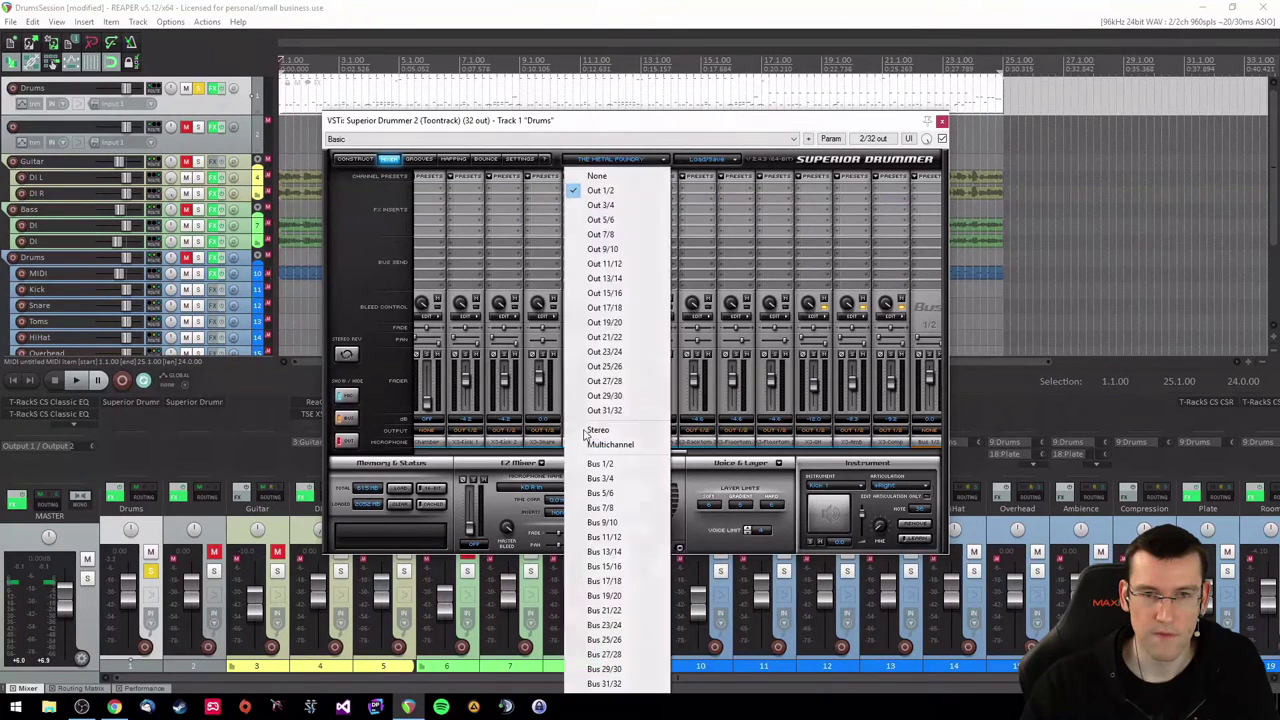
left_click(600, 205)
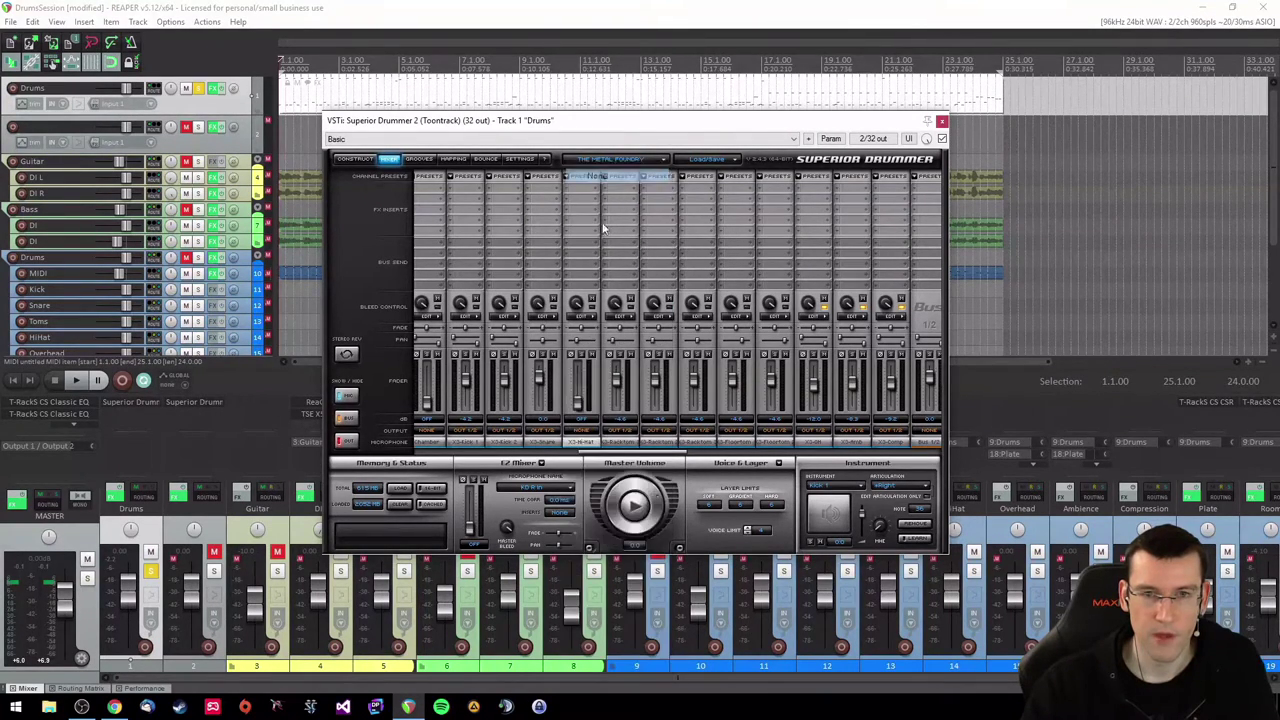
Set channel 6's output, then set channel 10 and three other channels to None
left_click(627, 431)
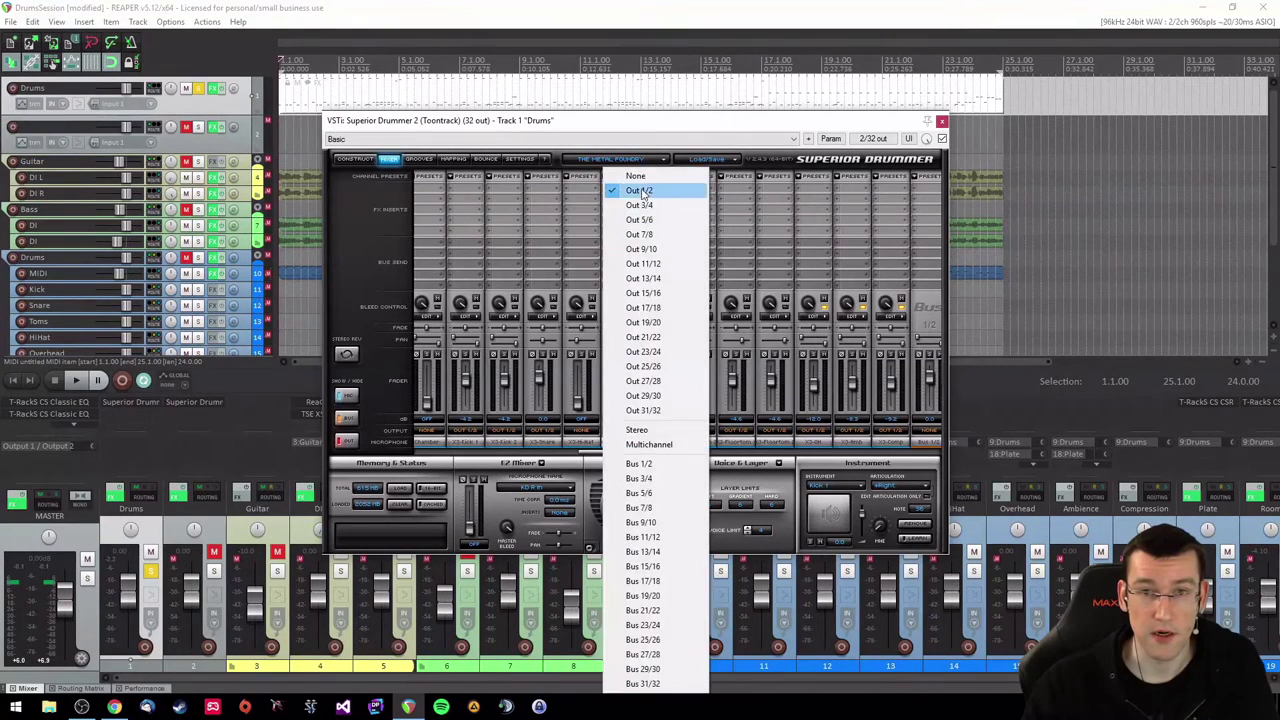
left_click(638, 258)
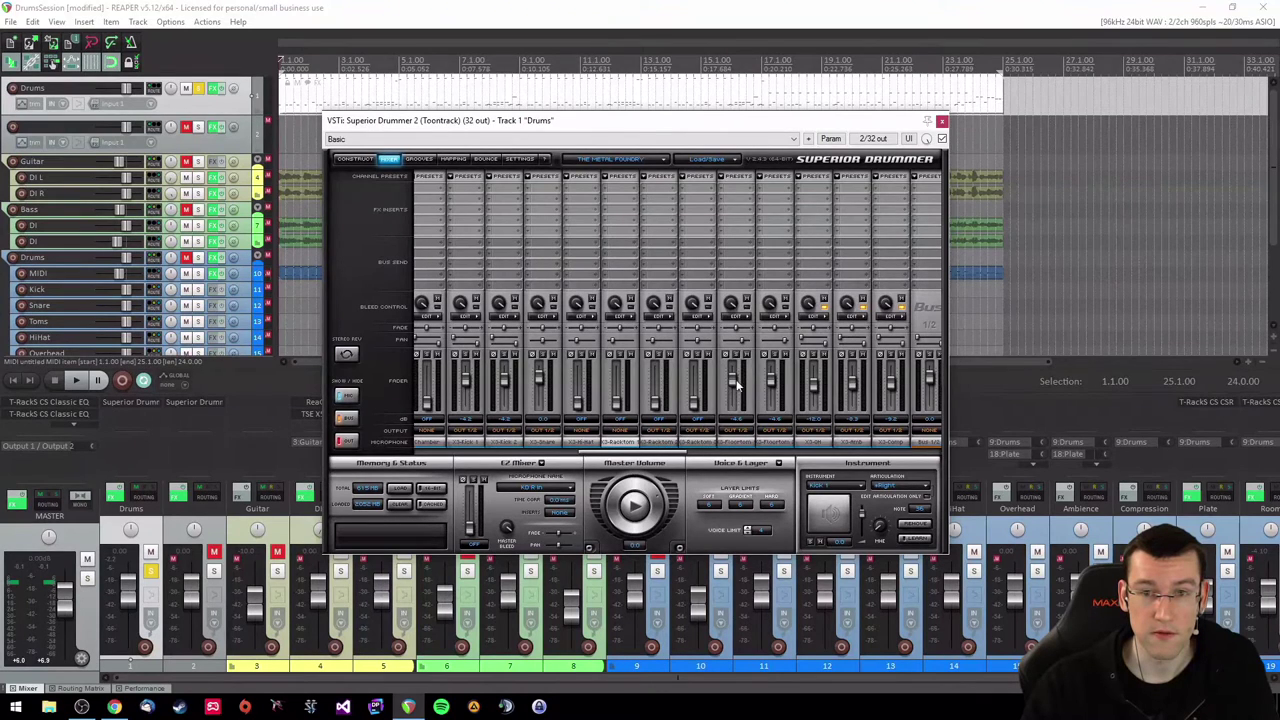
left_click(772, 428)
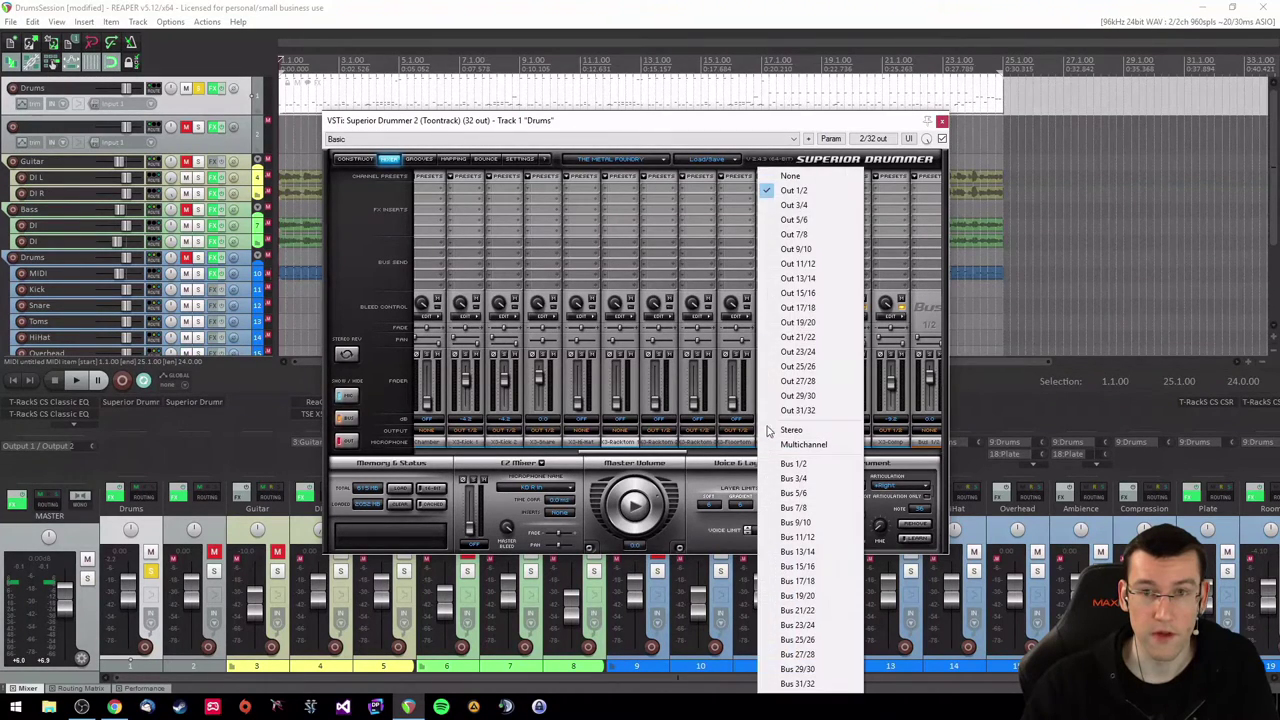
left_click(775, 176)
left_click(697, 437)
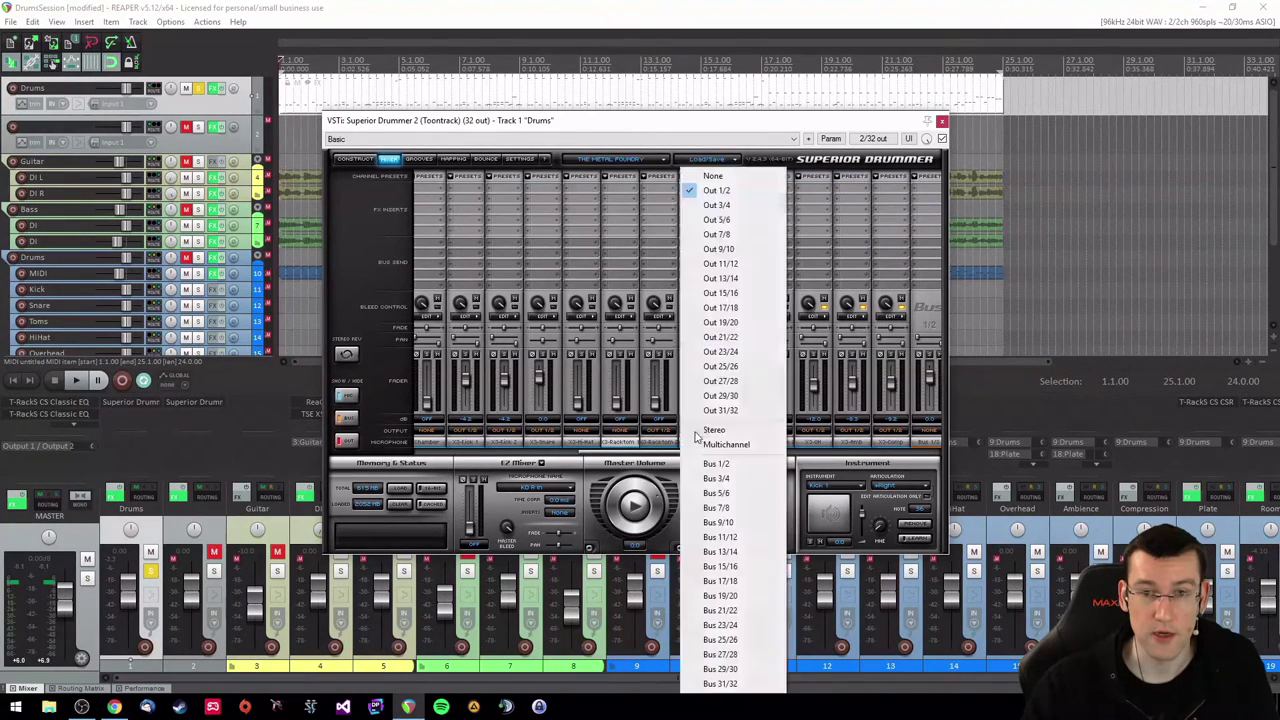
left_click(712, 176)
left_click(730, 440)
left_click(745, 178)
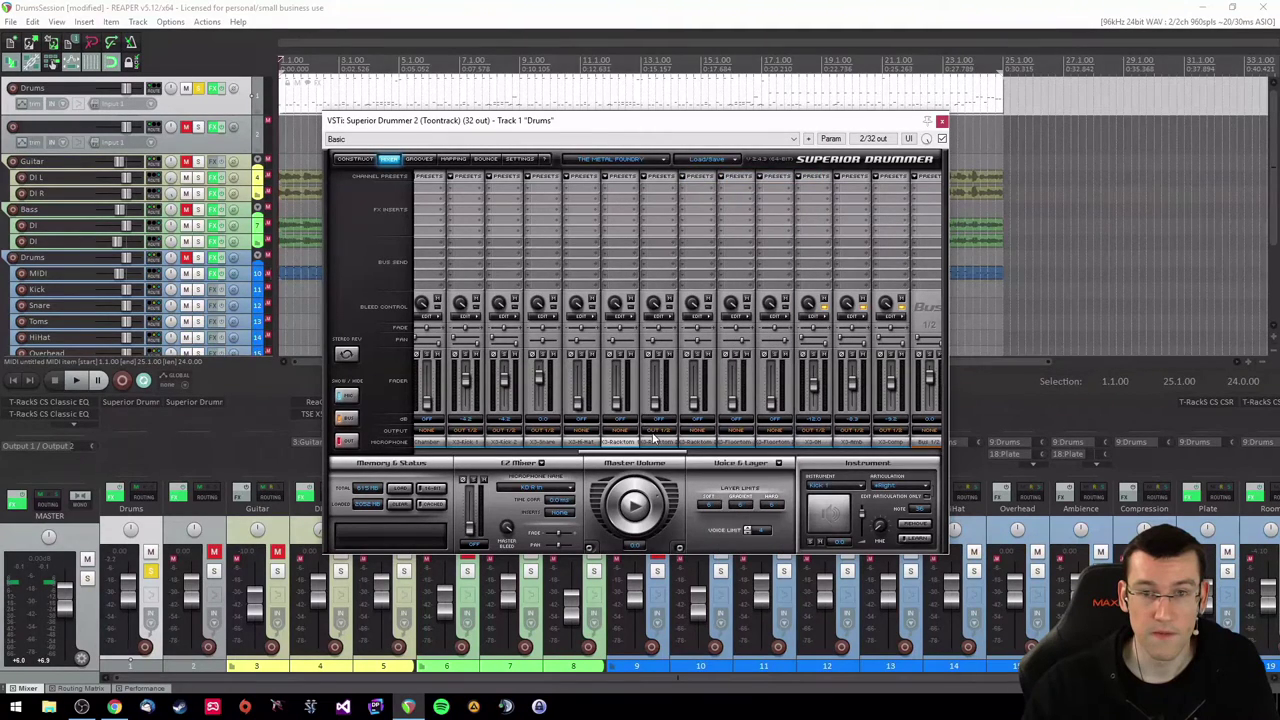
left_click(647, 428)
left_click(690, 177)
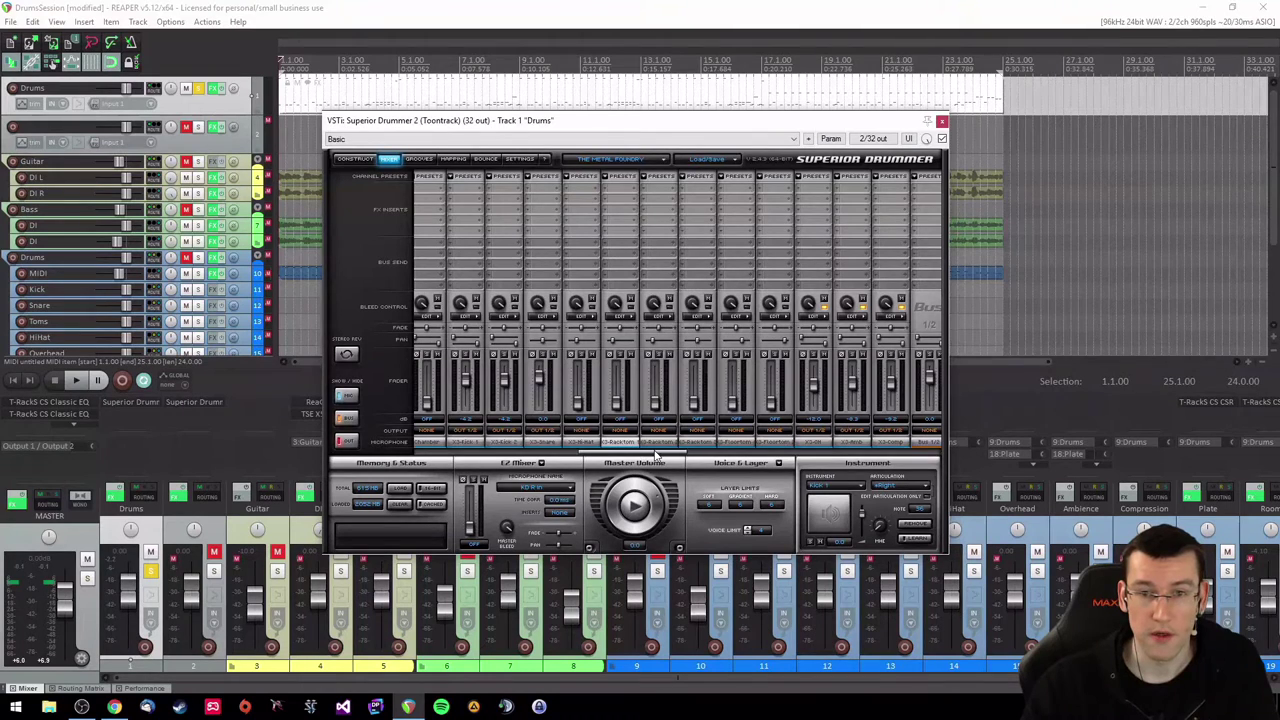
left_click_drag(655, 455, 683, 460)
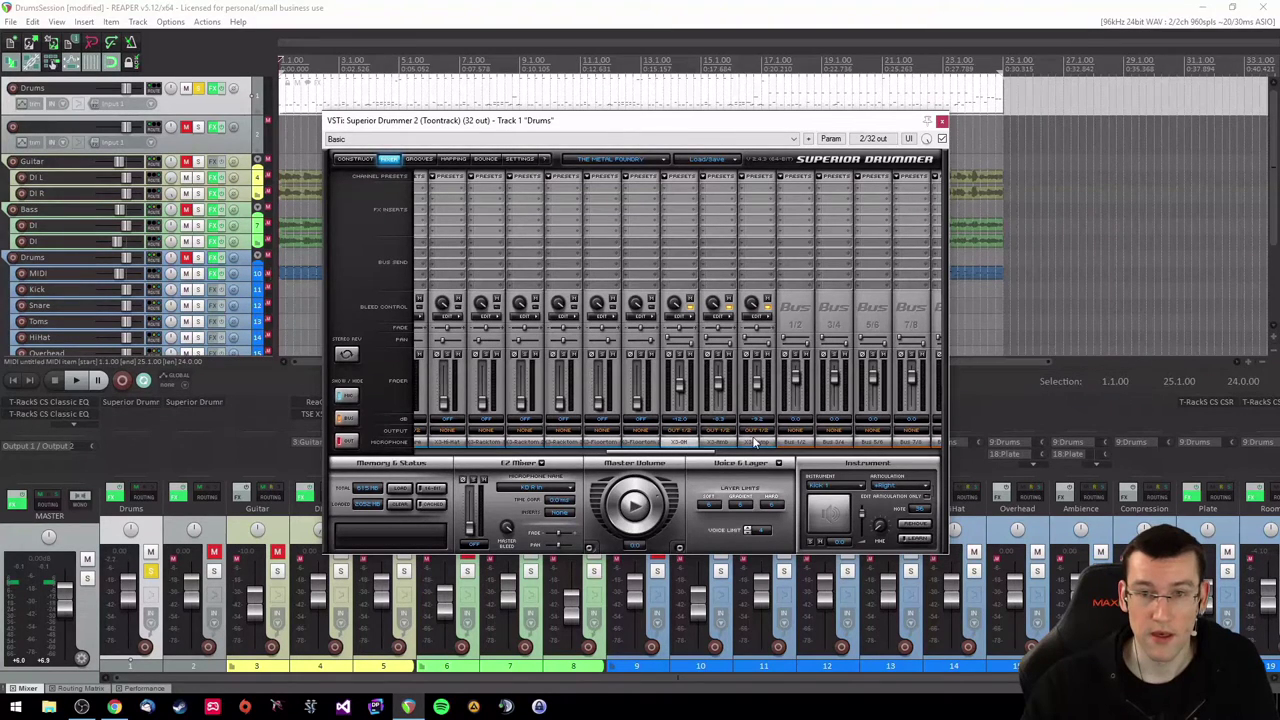
Check the channel's Individual Bleed list, then assign the X3 channel a new output
left_click(757, 318)
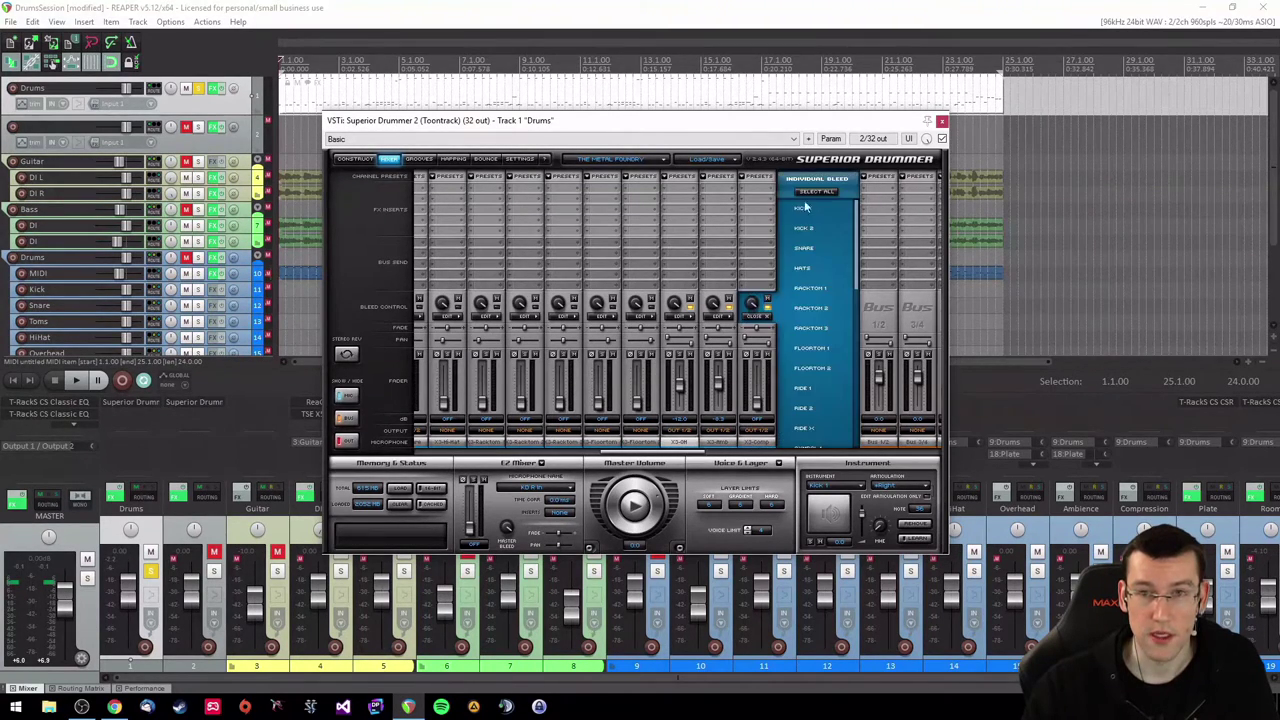
left_click_drag(850, 272, 790, 358)
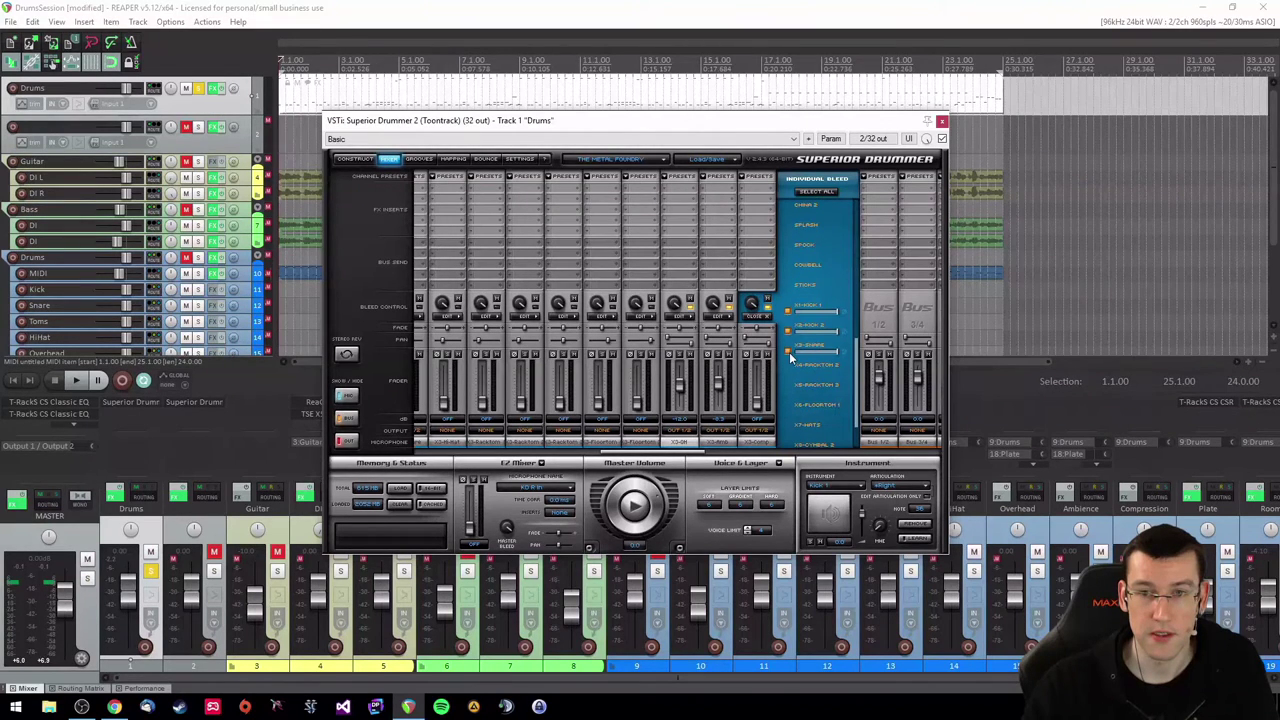
left_click(762, 318)
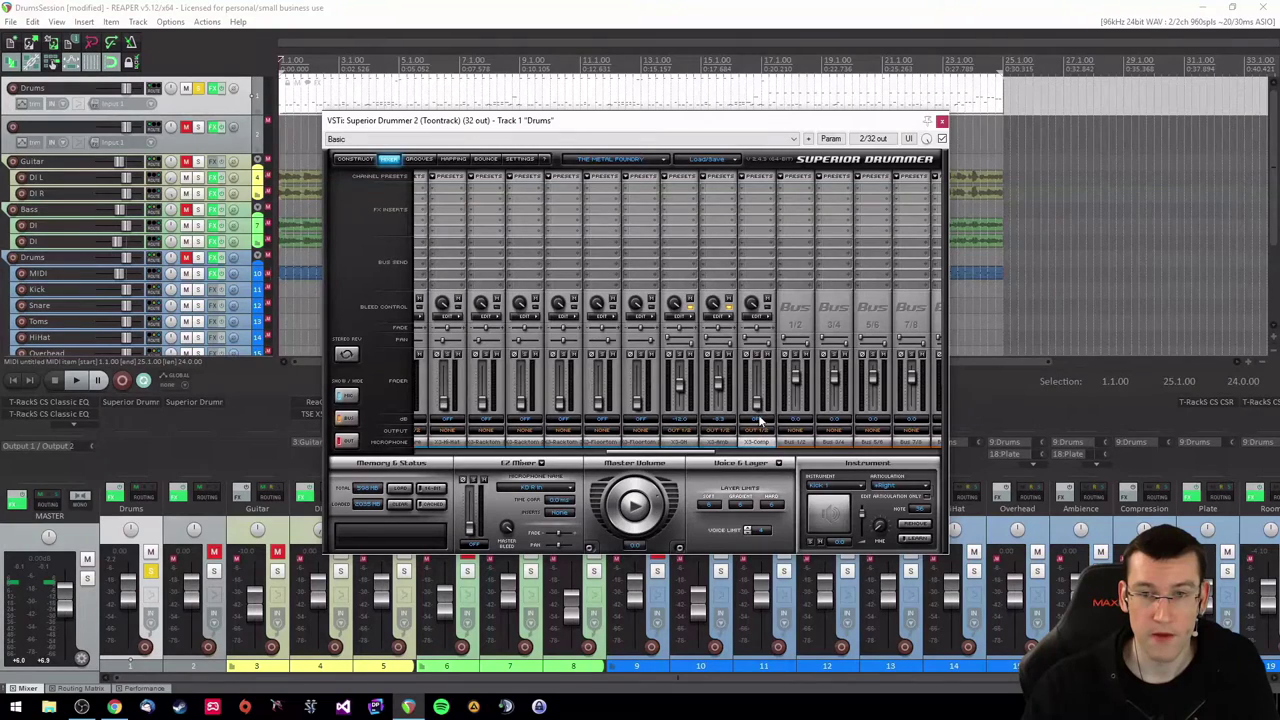
left_click(760, 422)
left_click(790, 385)
left_click_drag(668, 458, 638, 463)
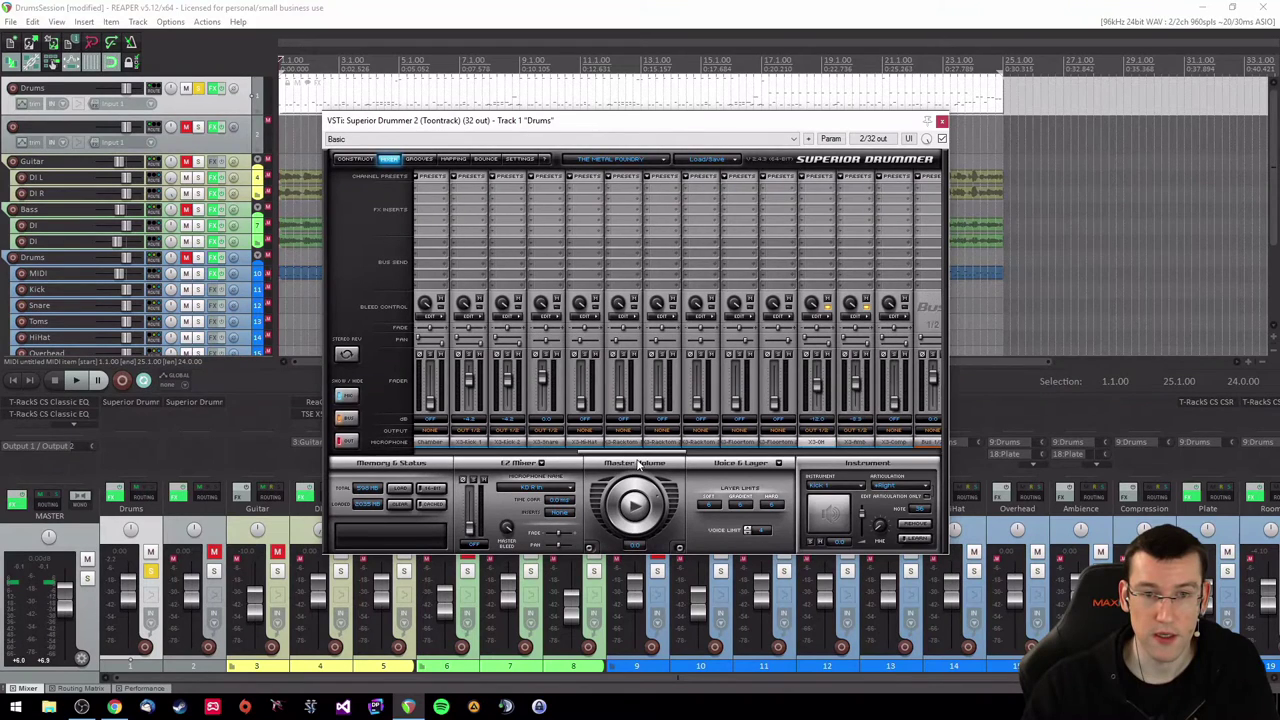
Rename the three kick channels to M_Kick, M_Kick_L and M_Kick_R
left_click(472, 442)
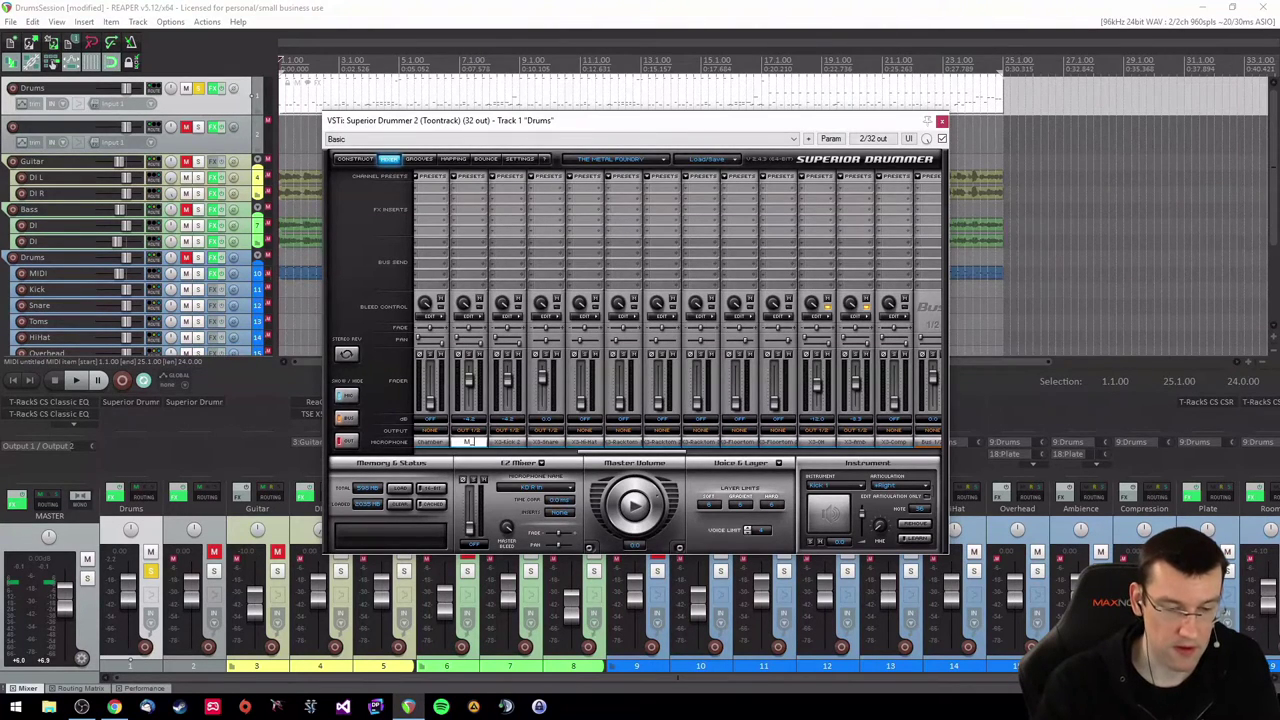
type("Kick")
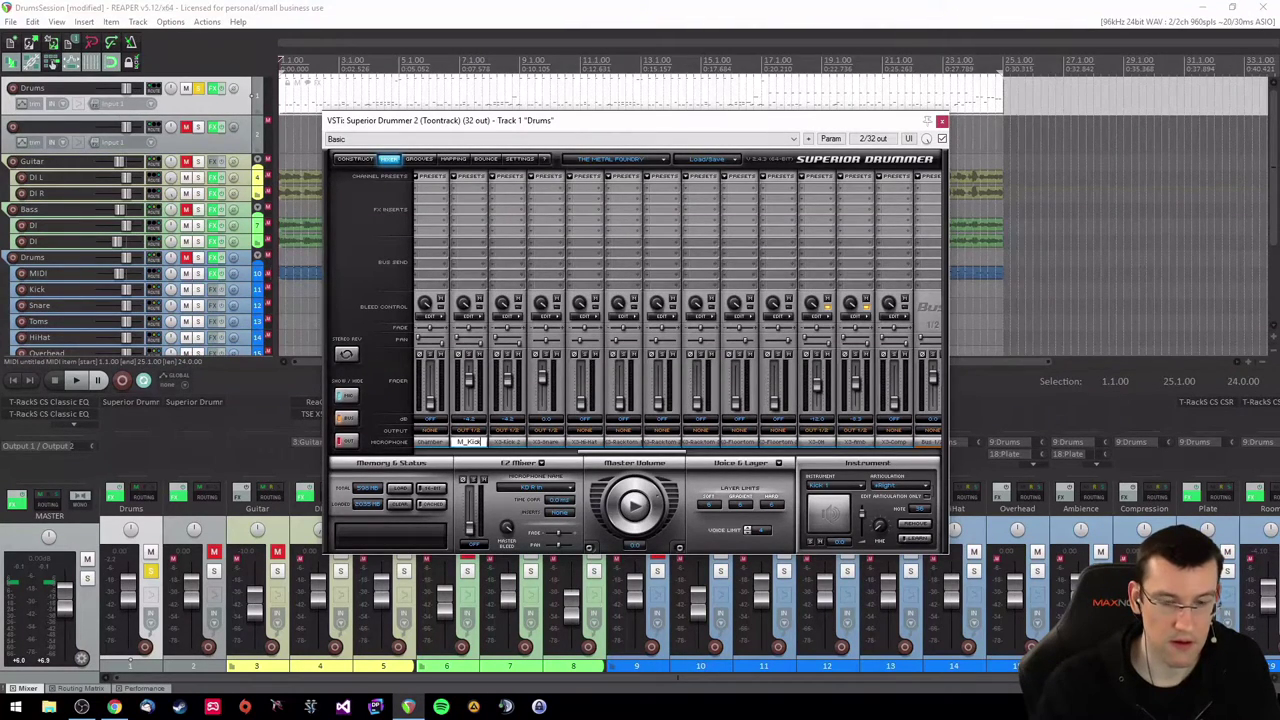
key("Return")
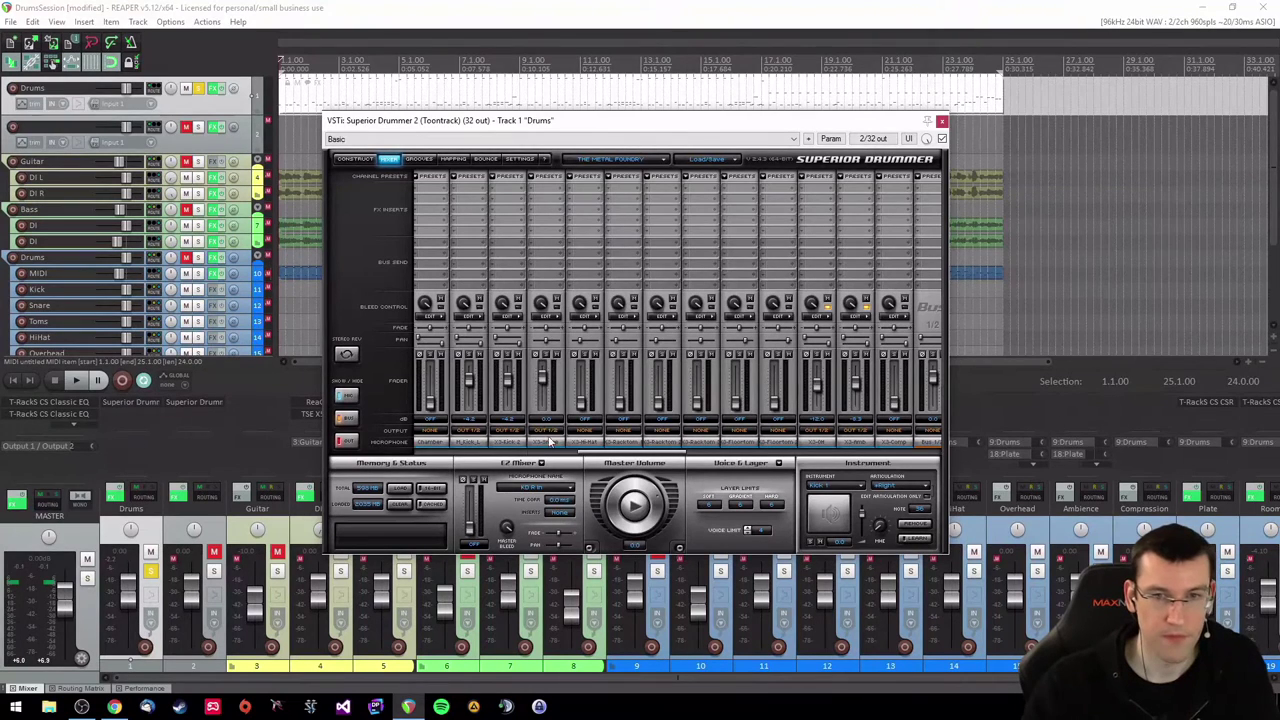
double_click(510, 442)
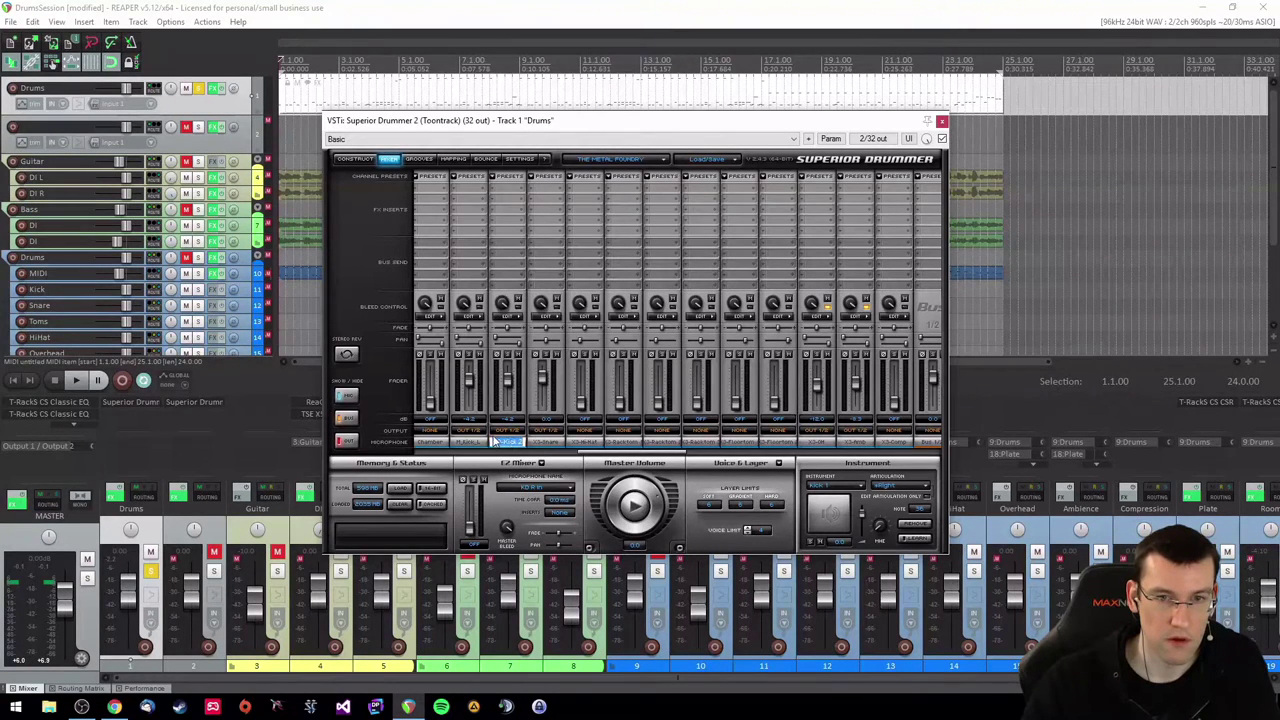
double_click(483, 442)
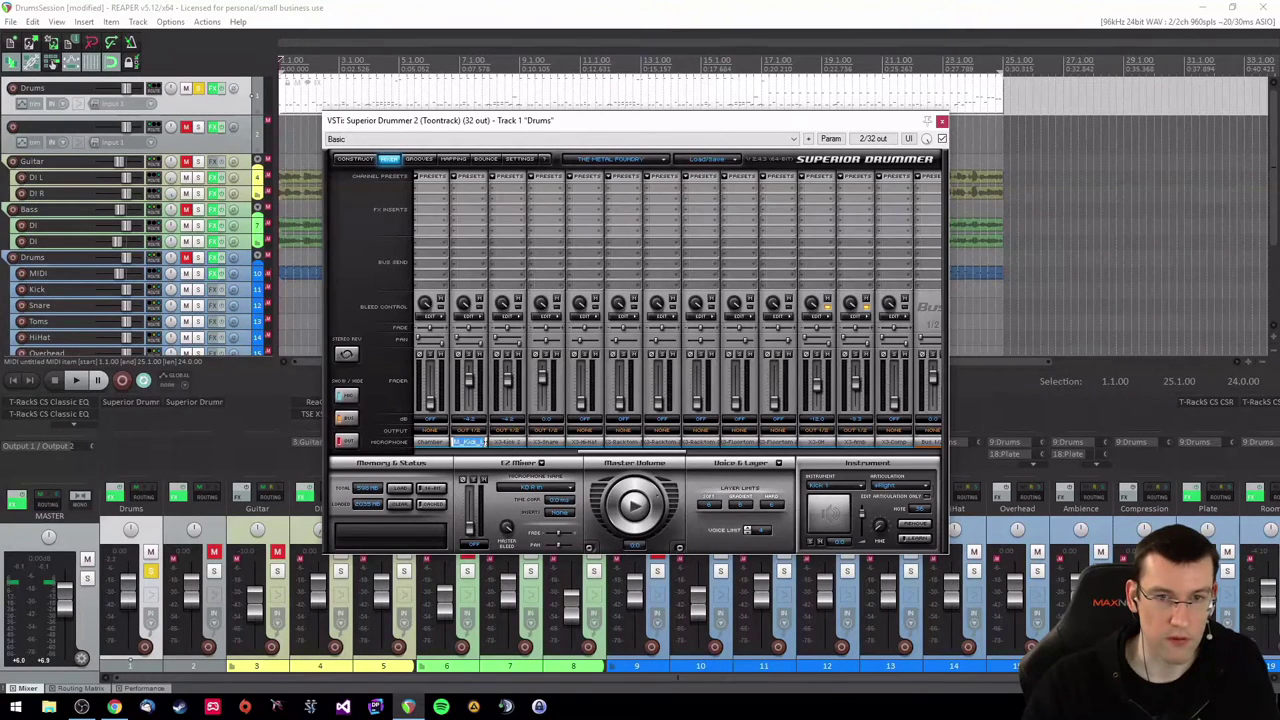
key("Return")
double_click(508, 442)
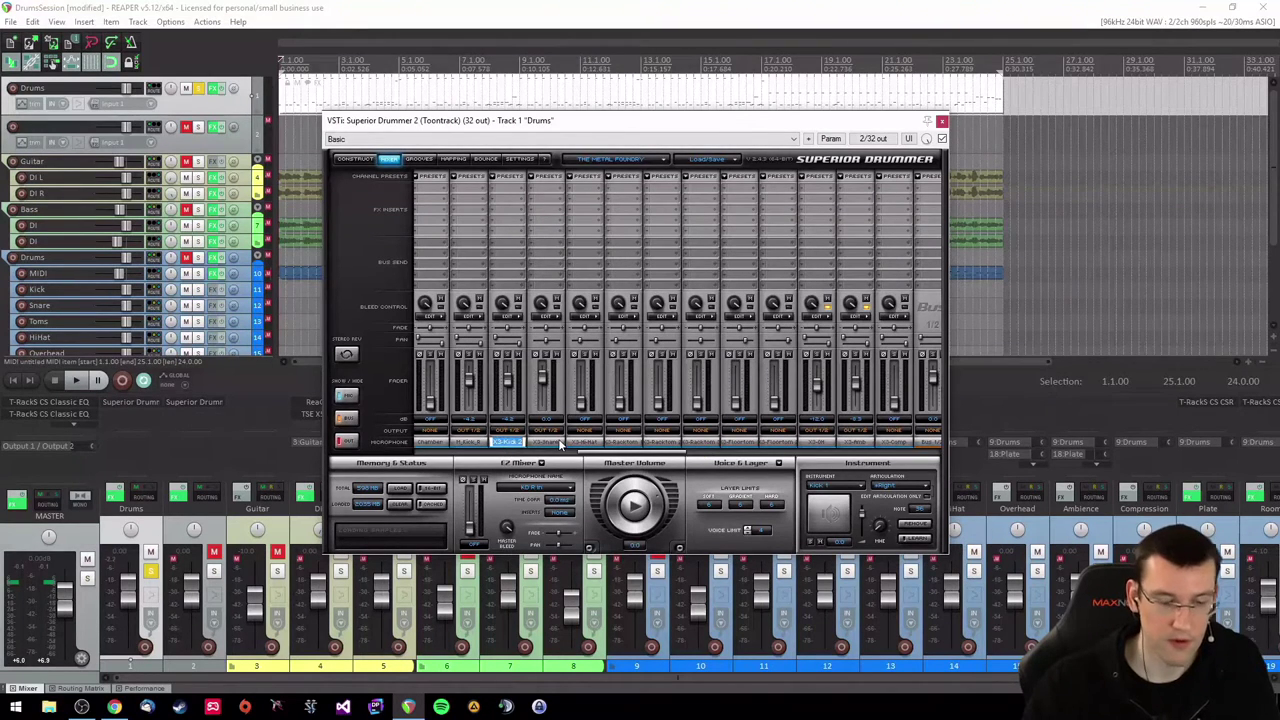
type("M_Kick_L")
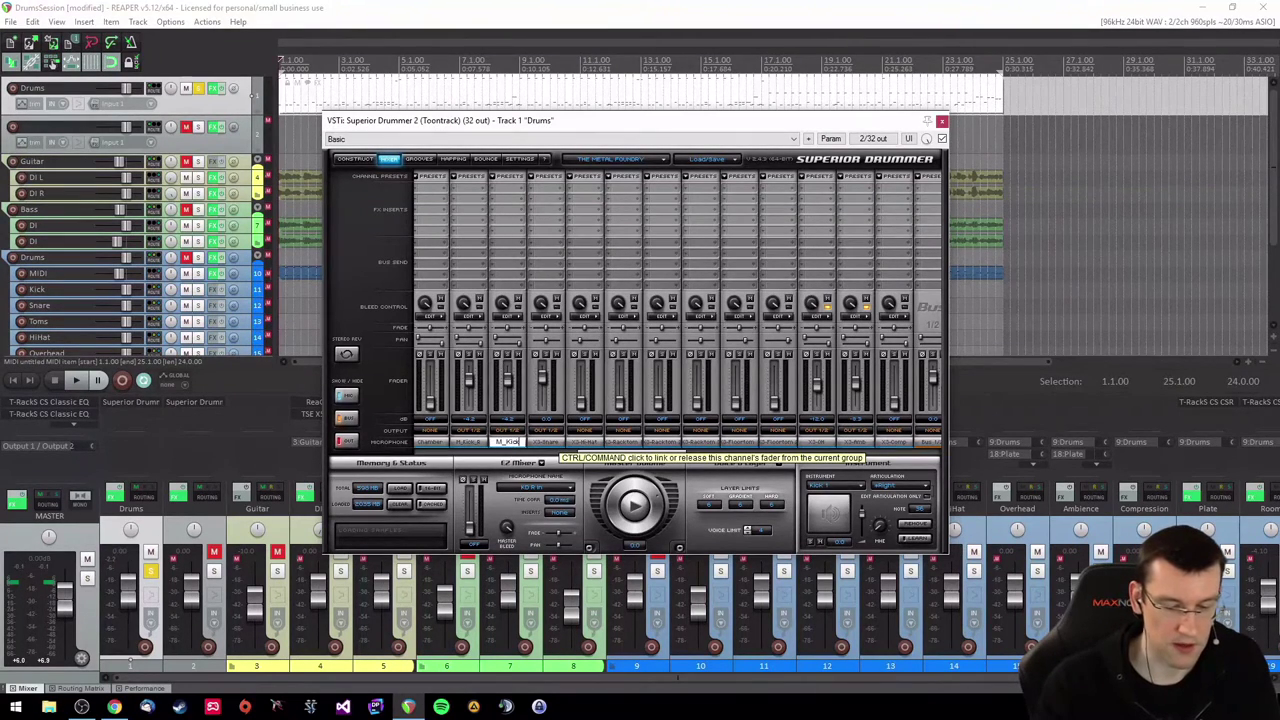
double_click(556, 442)
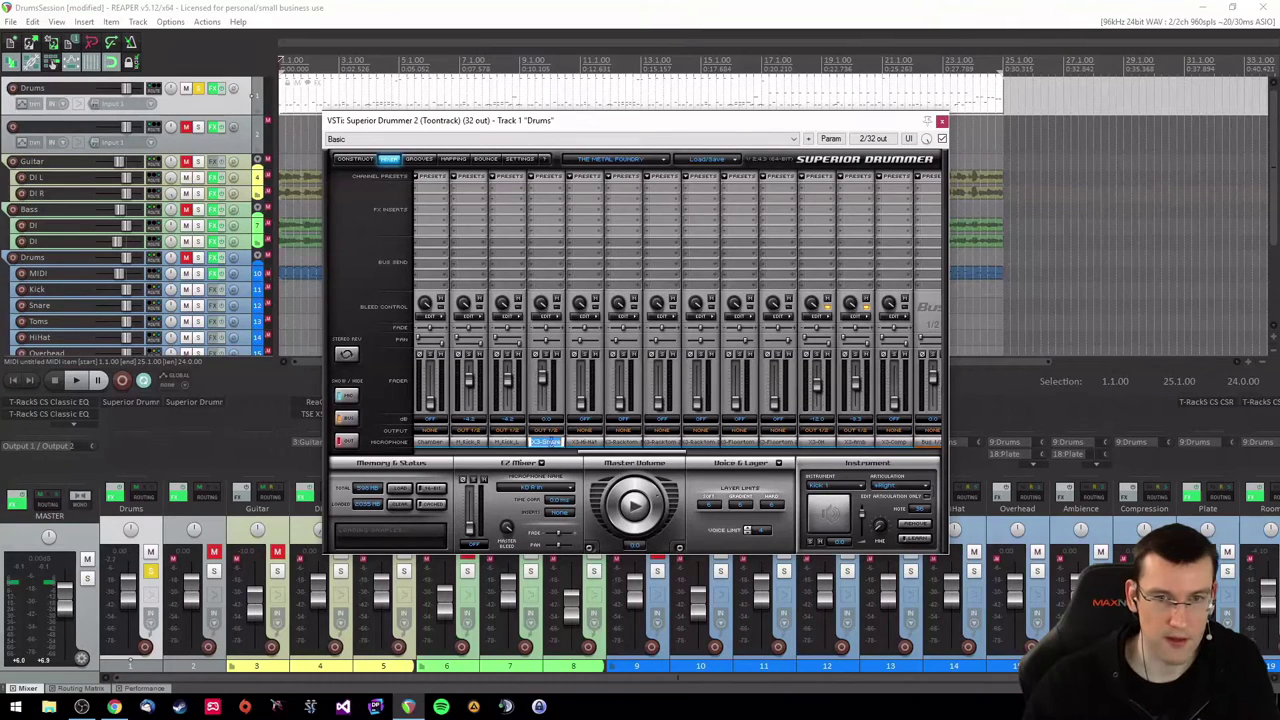
type("M_Kick_R")
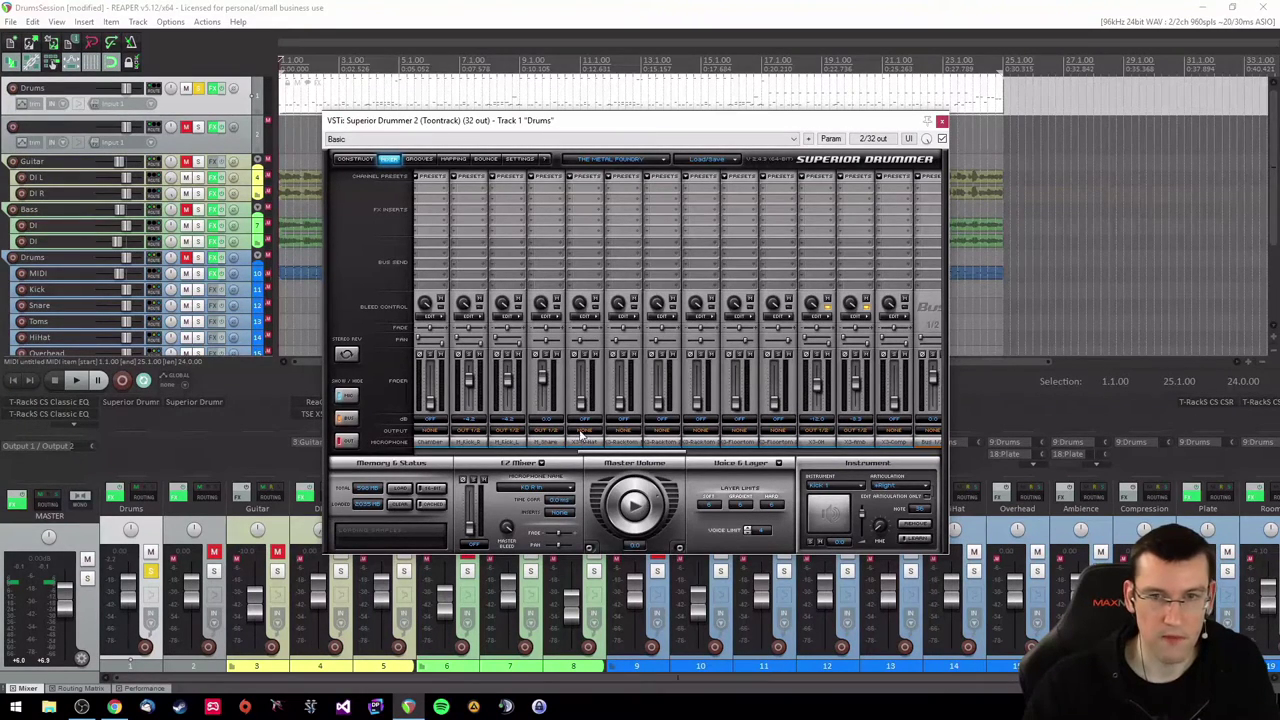
Rename the X3-OH channel to M_OH and the X3-Amb channel to M_AMB
double_click(816, 442)
type("M_OH")
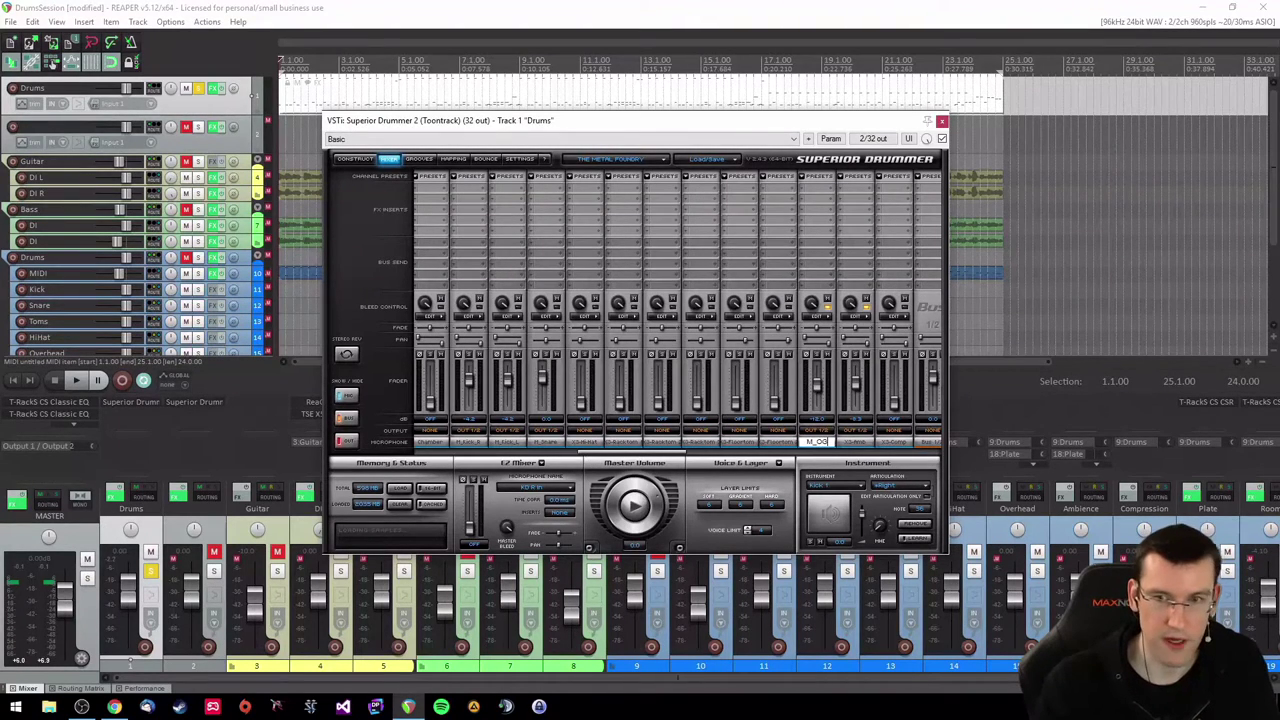
key("Return")
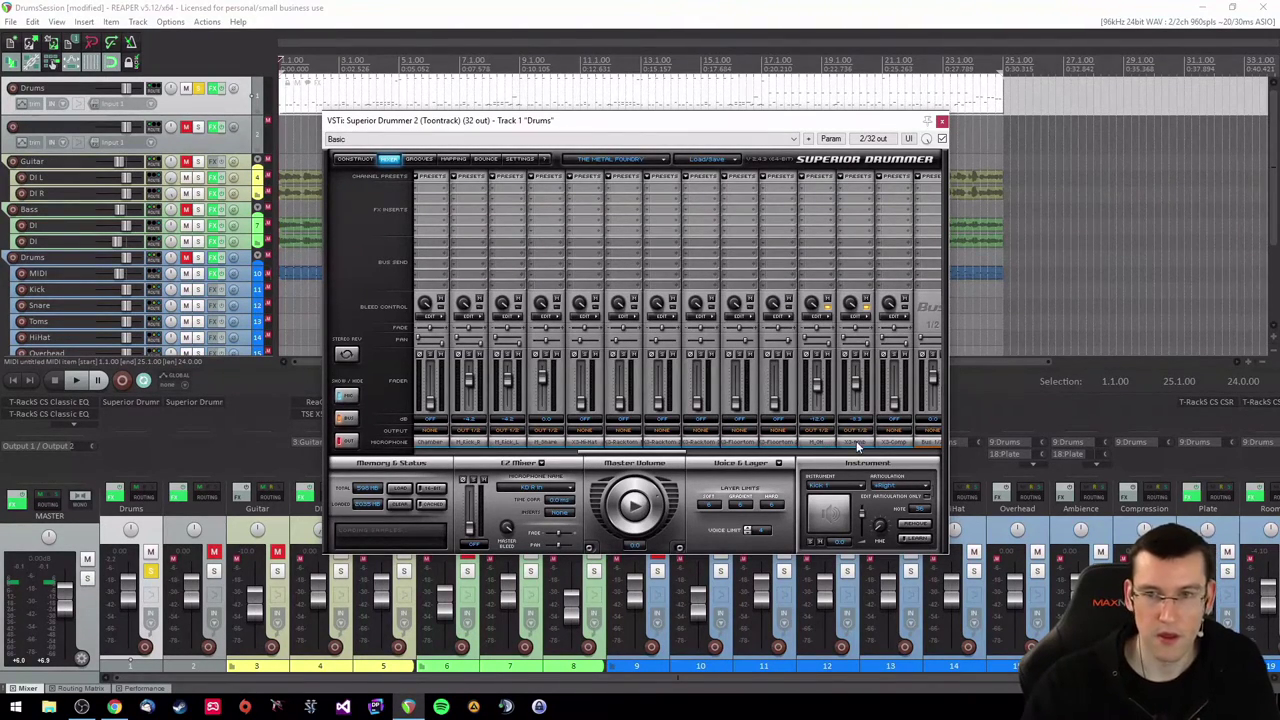
double_click(856, 442)
type("M_AMB")
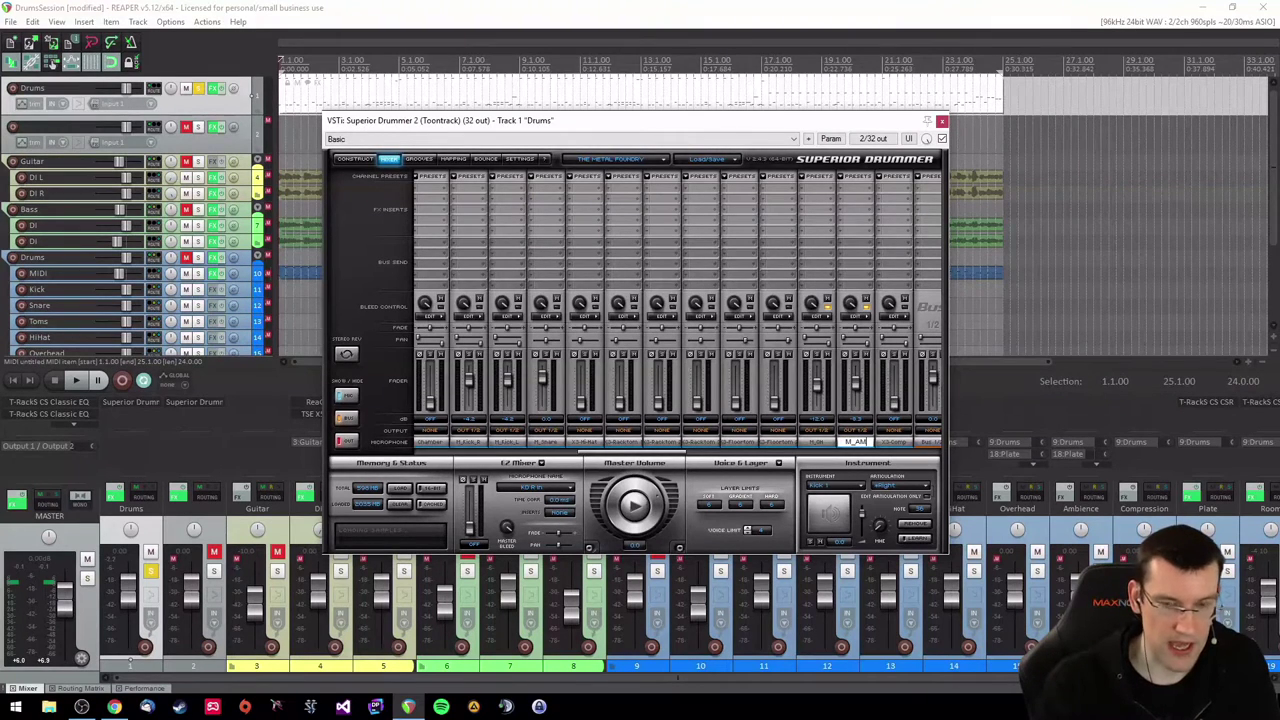
key("Return")
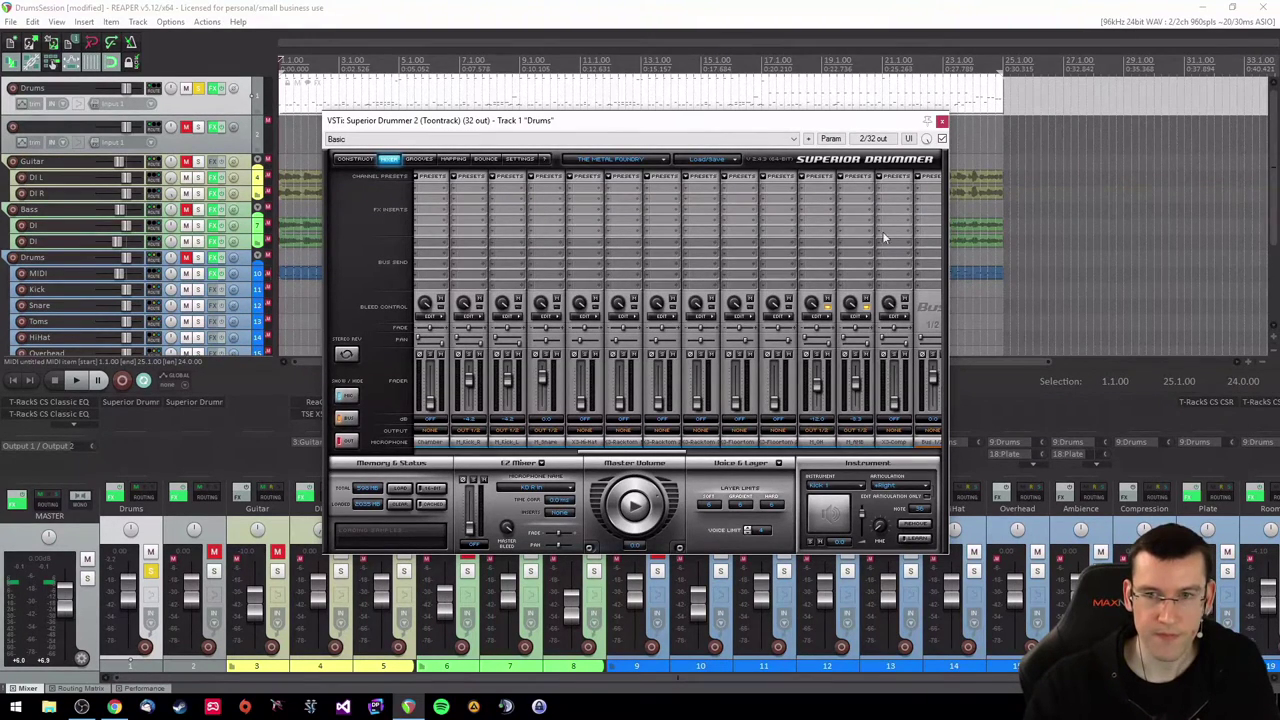
left_click_drag(649, 454, 673, 456)
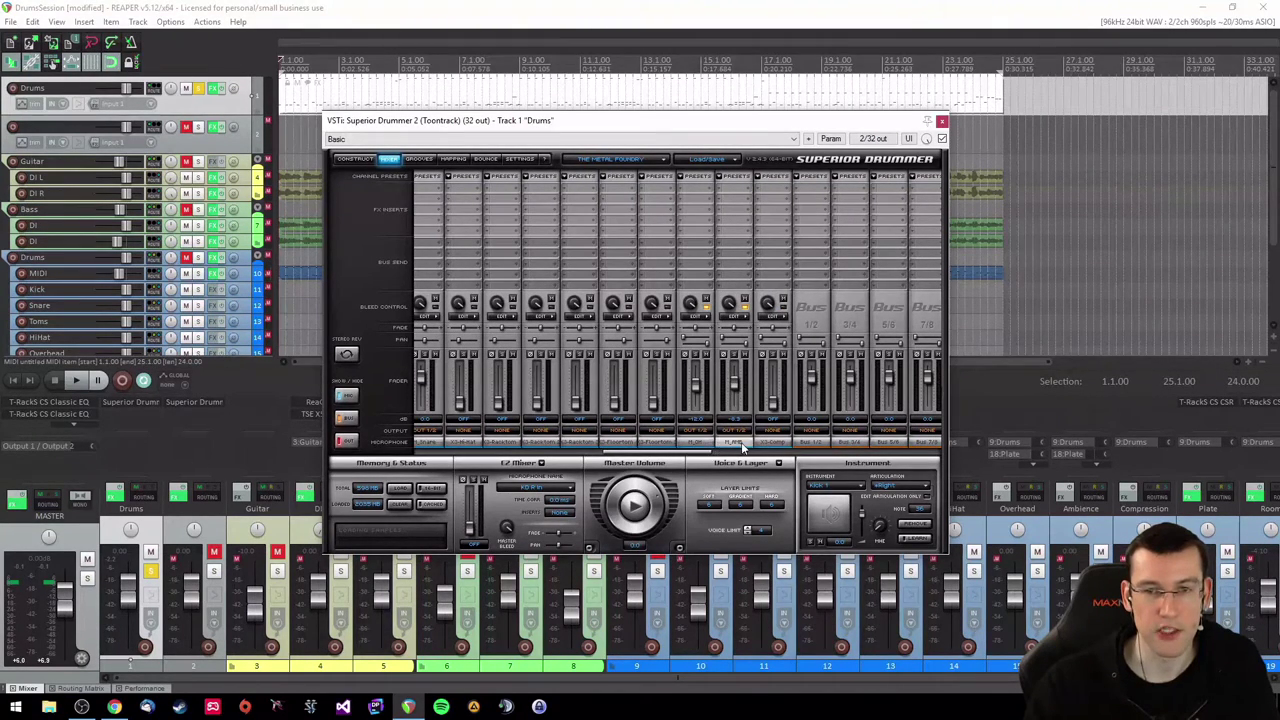
left_click_drag(698, 454, 648, 458)
scroll(646, 456, "up", 3)
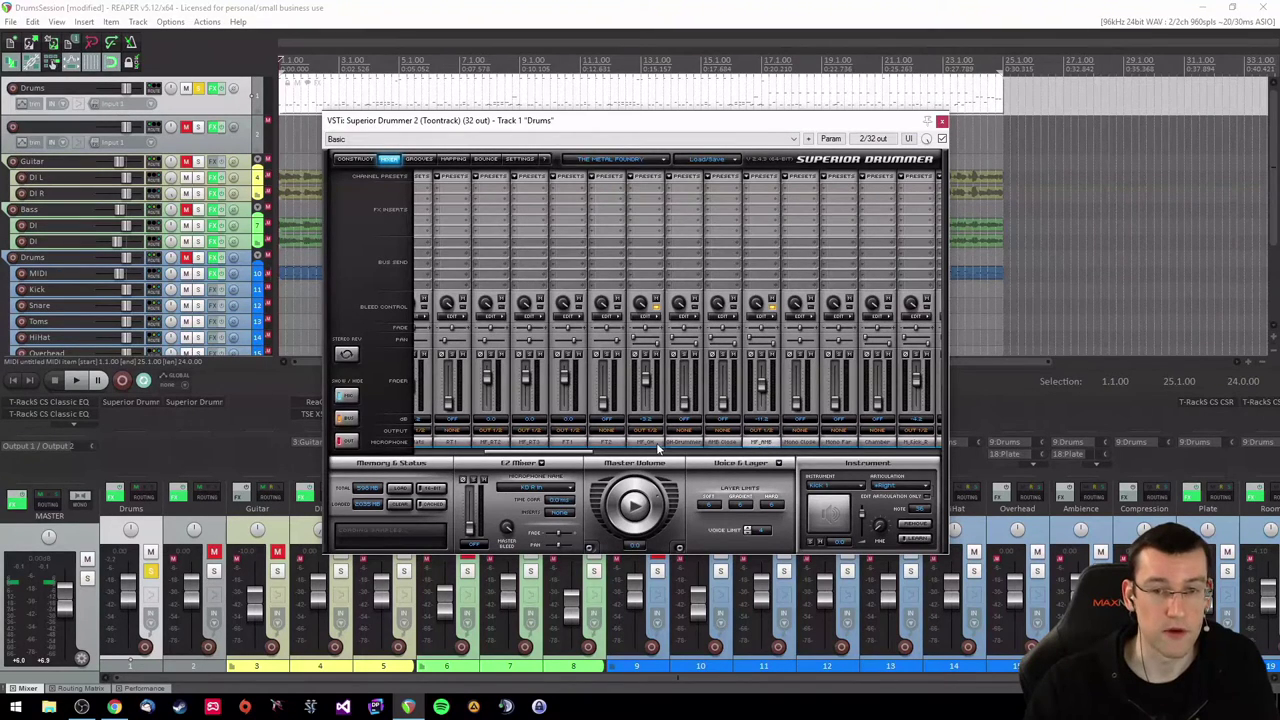
mouse_move(579, 456)
left_mouse_down()
mouse_move(730, 462)
mouse_move(584, 467)
left_mouse_up()
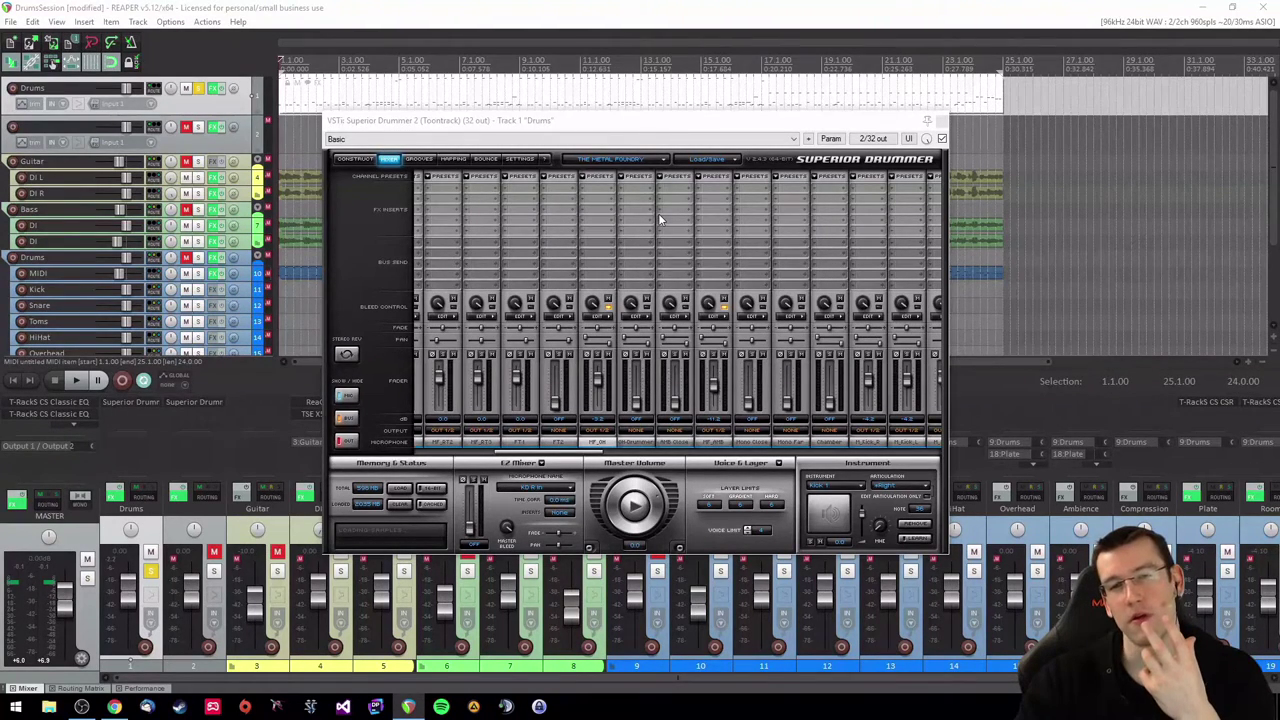
Show the Construct page and inspect the rack toms, floor tom and 21" Sabian HHX Stage Crash
left_click_drag(660, 121, 683, 123)
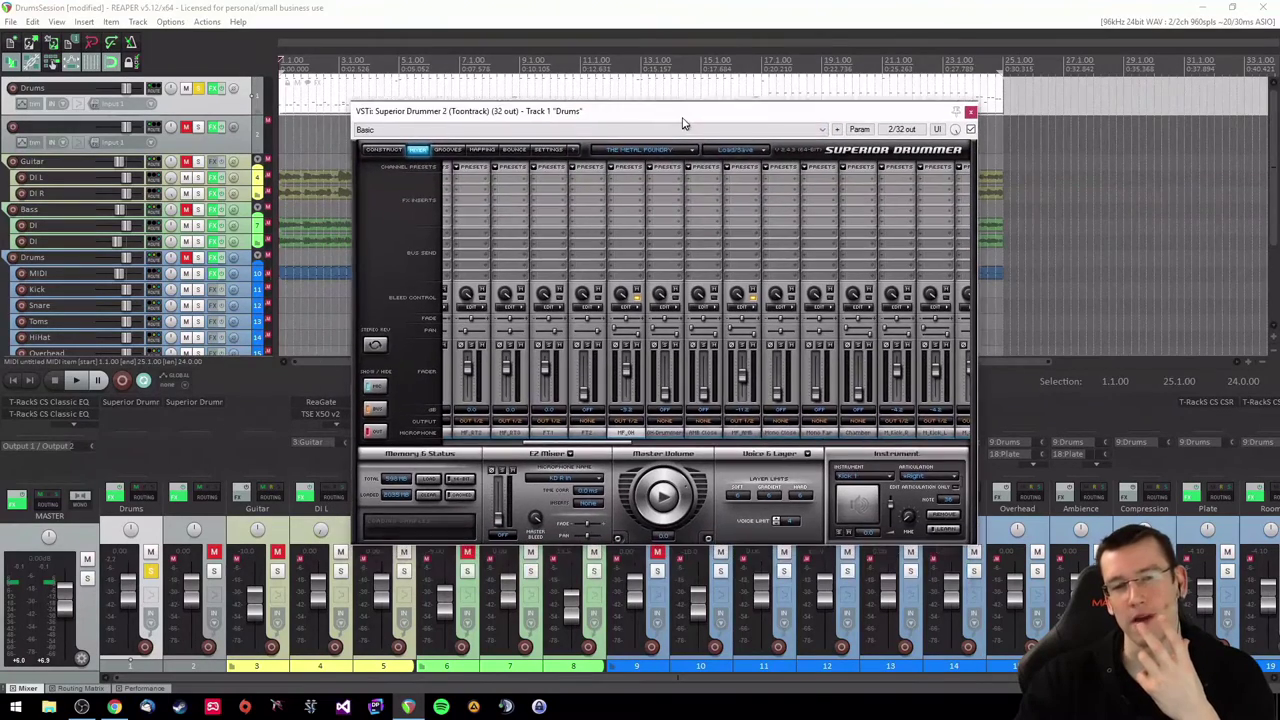
left_click(384, 149)
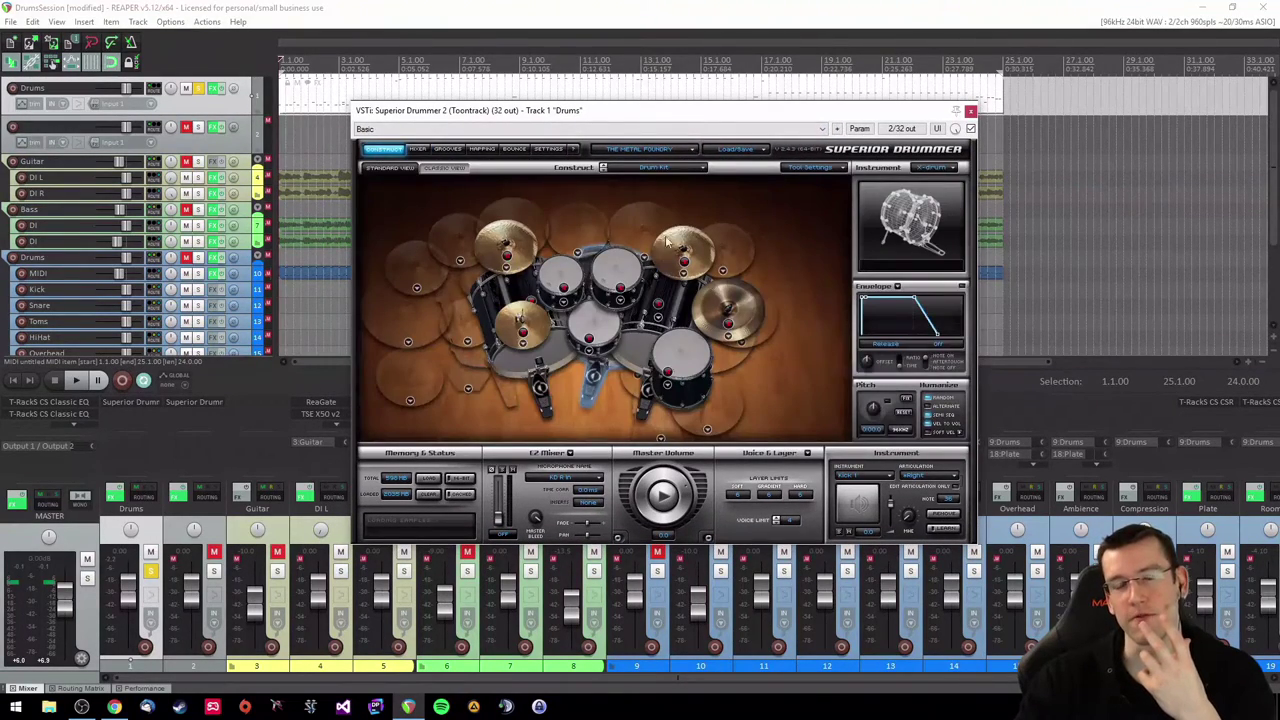
left_click(570, 281)
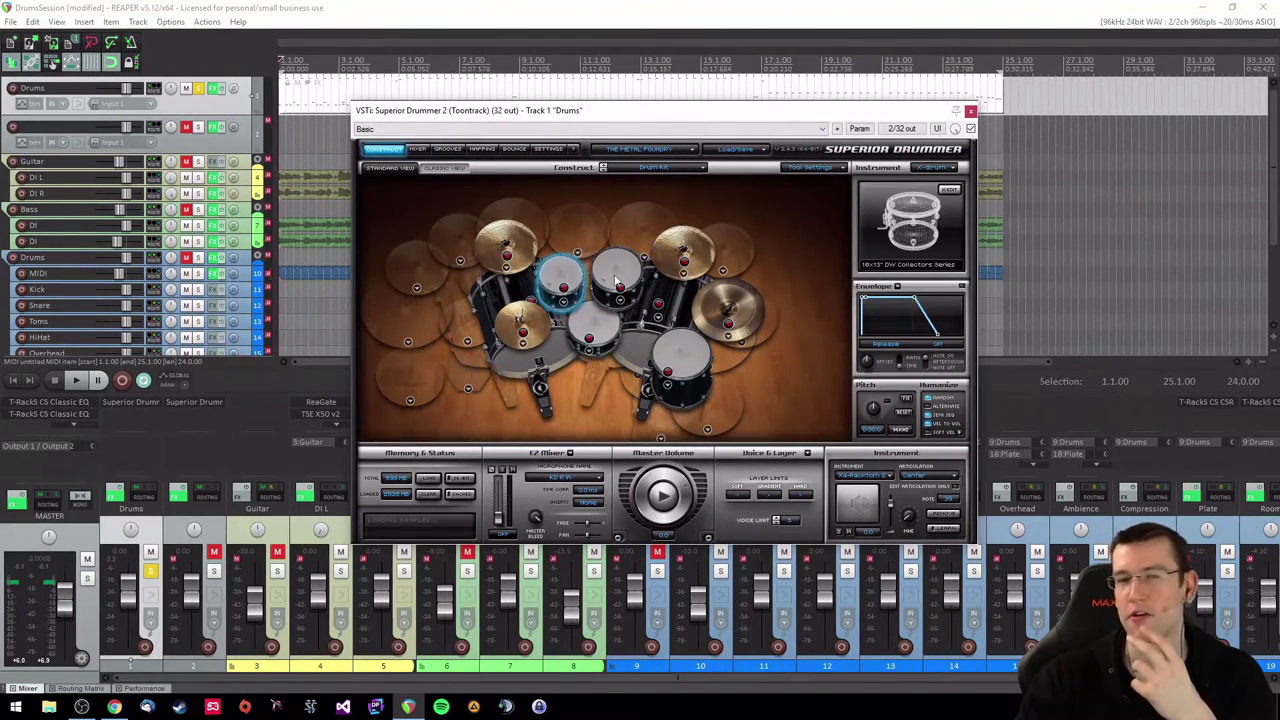
left_click(618, 282)
left_click(693, 358)
left_click(712, 262)
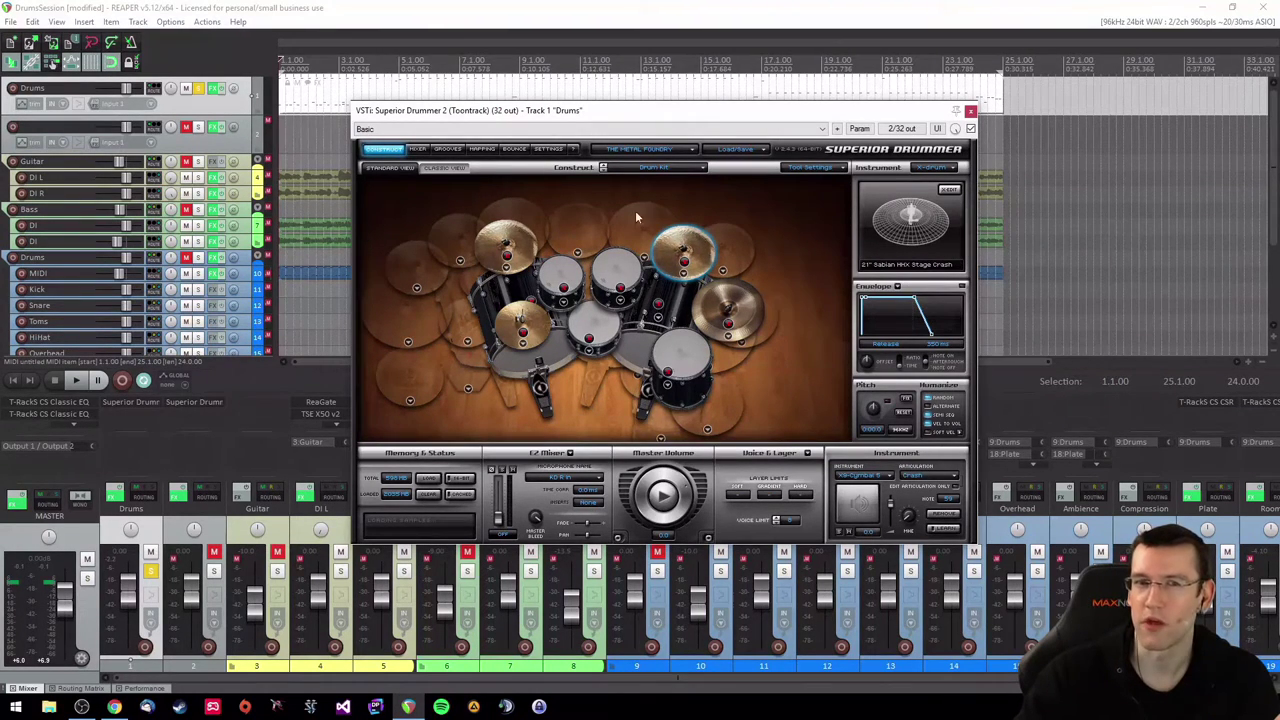
left_click(418, 149)
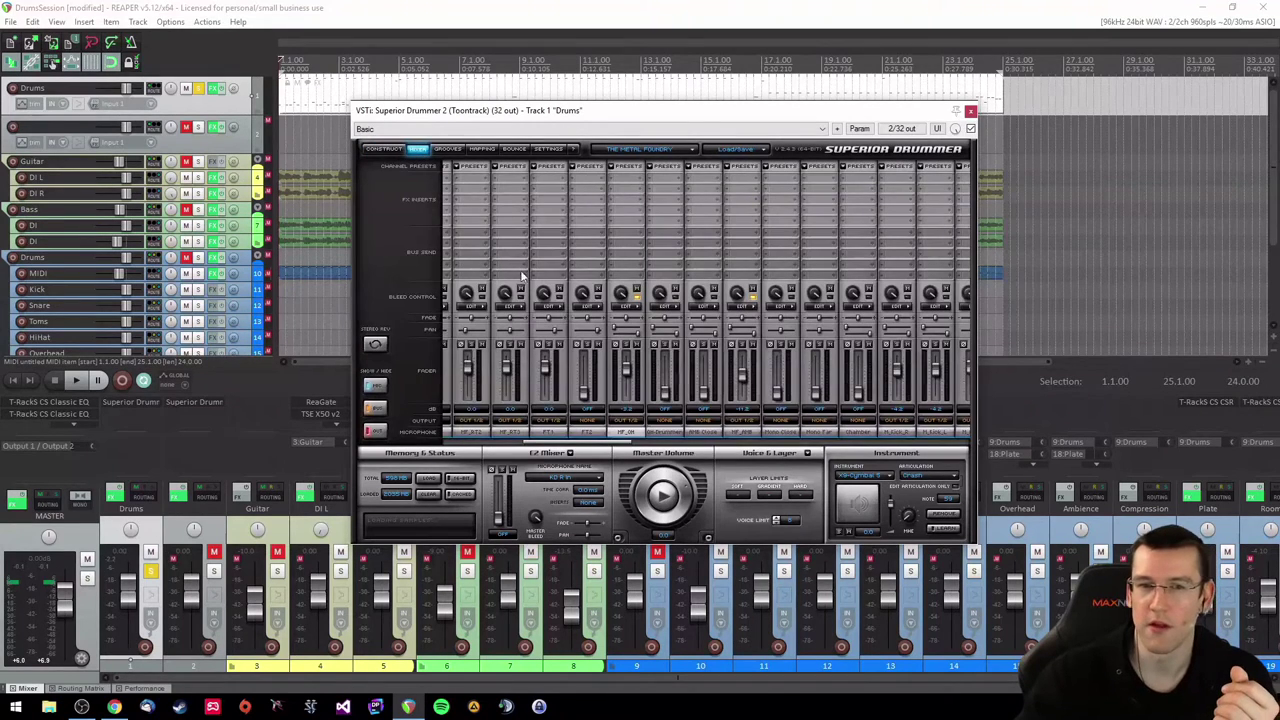
left_click(628, 306)
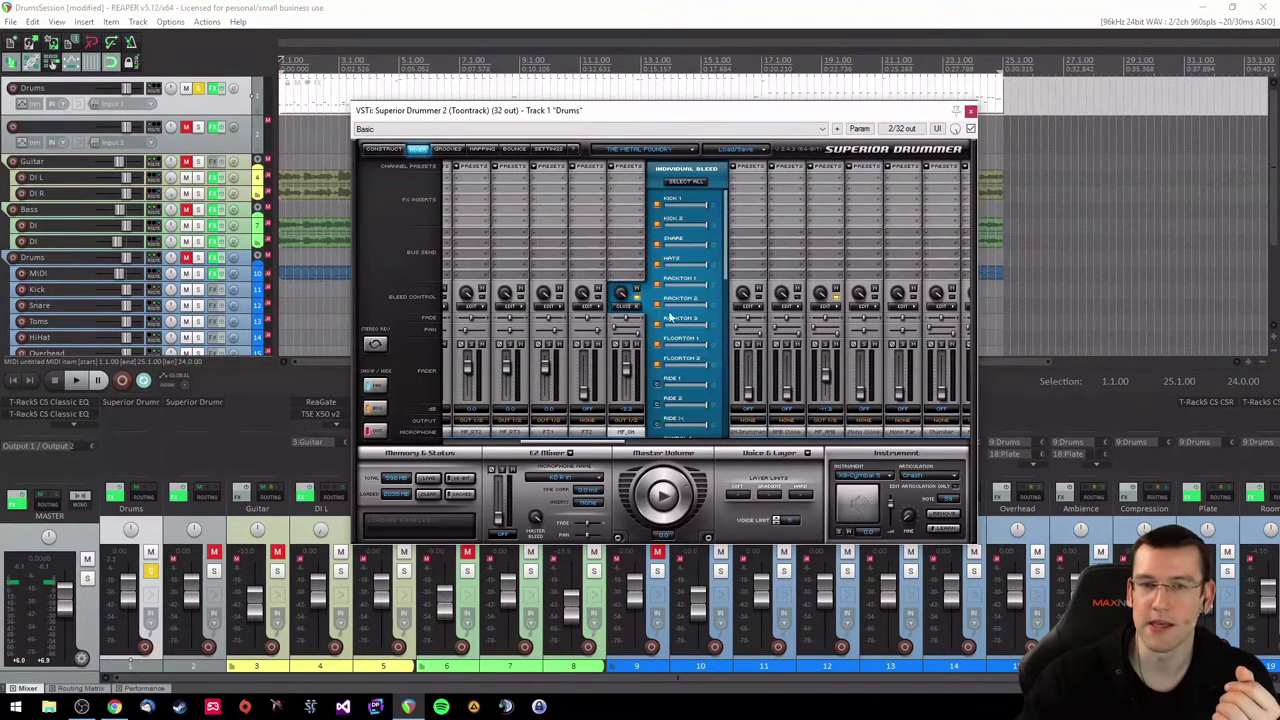
scroll(724, 238, "down", 10)
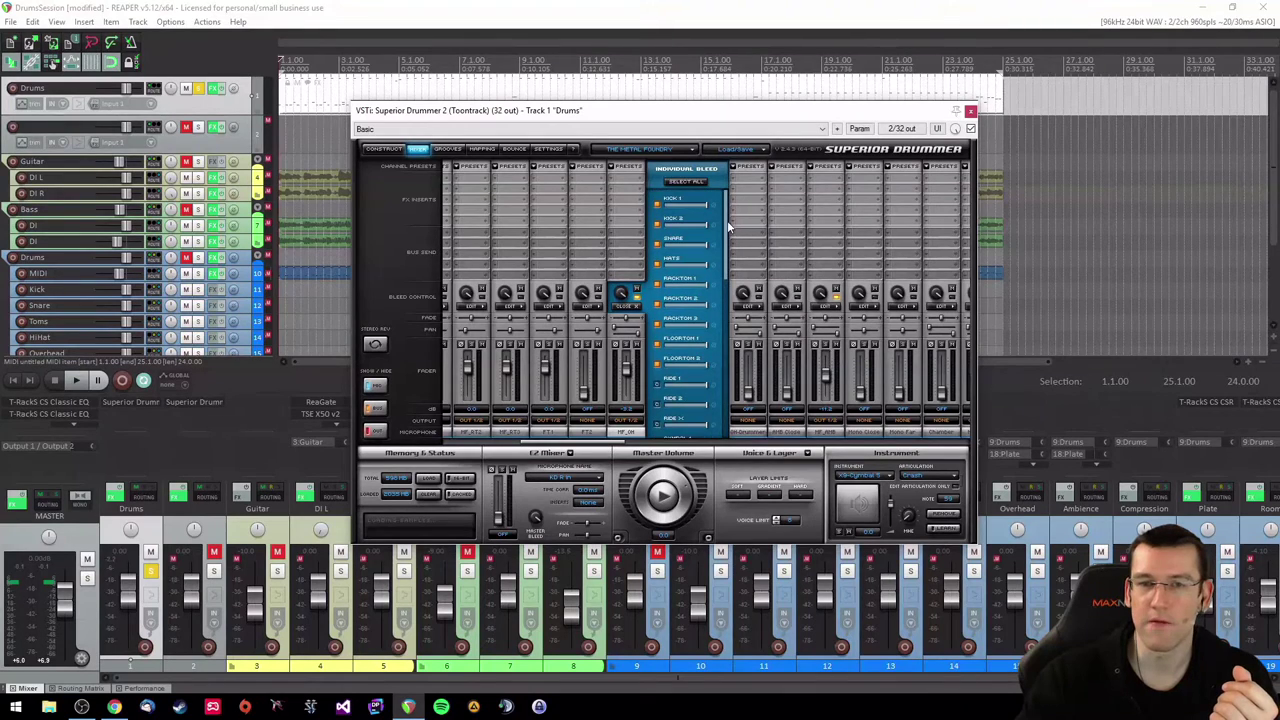
scroll(733, 338, "down", 4)
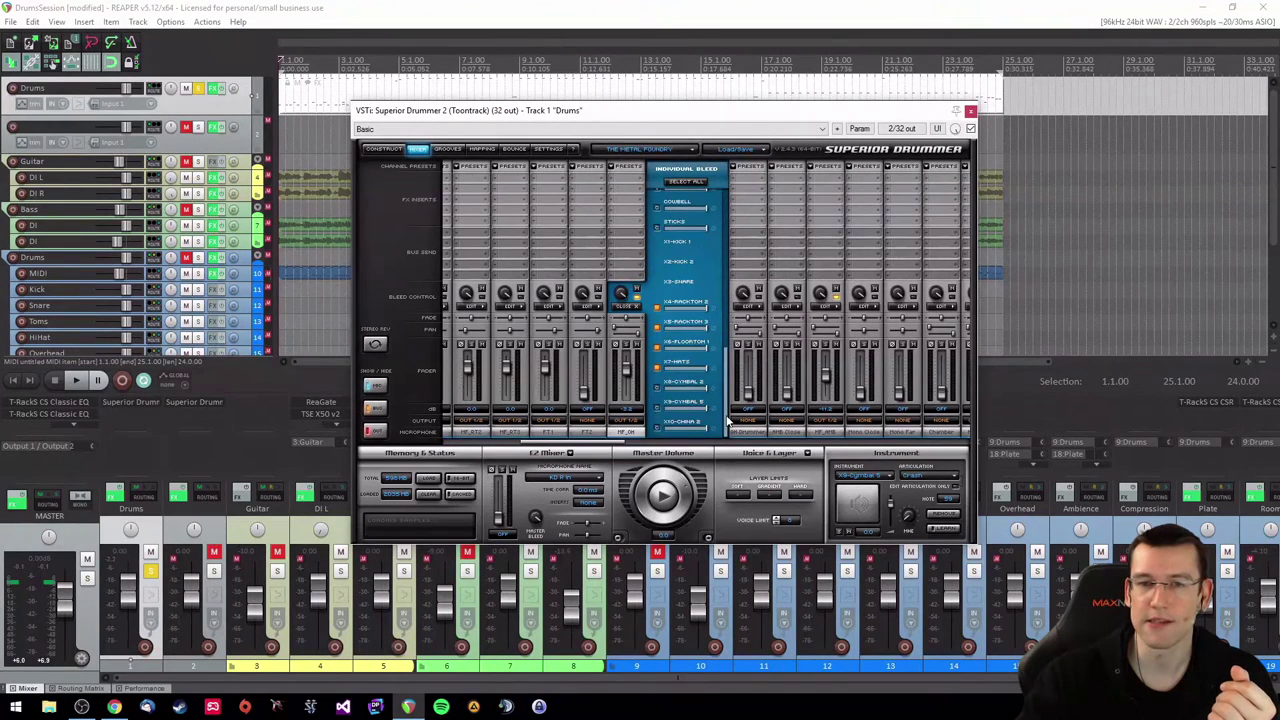
scroll(728, 424, "up", 14)
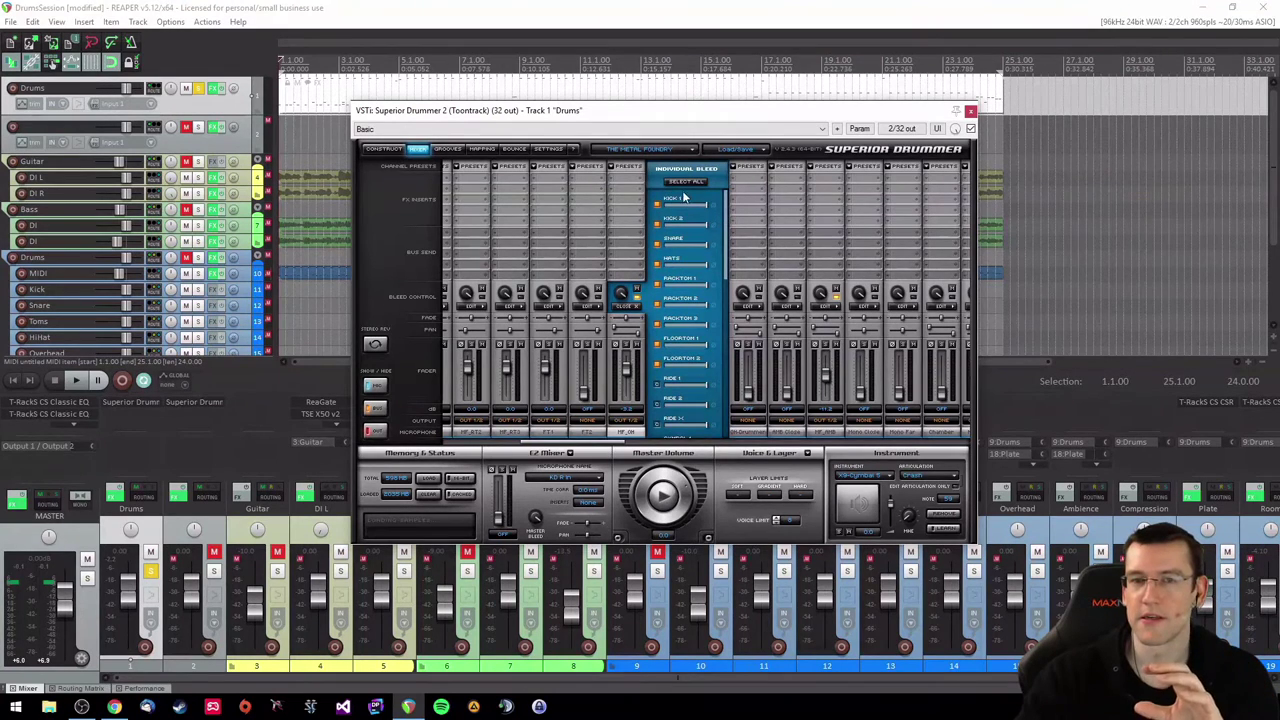
left_click_drag(728, 236, 724, 408)
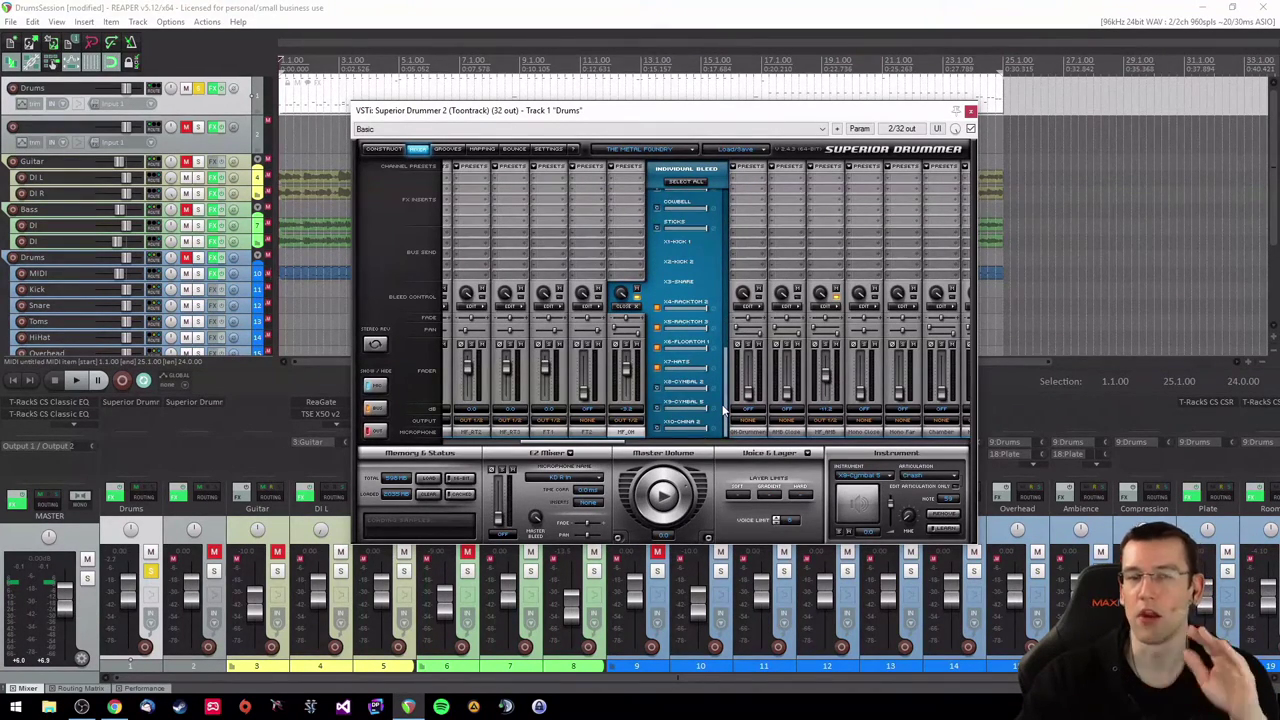
left_click_drag(724, 410, 729, 231)
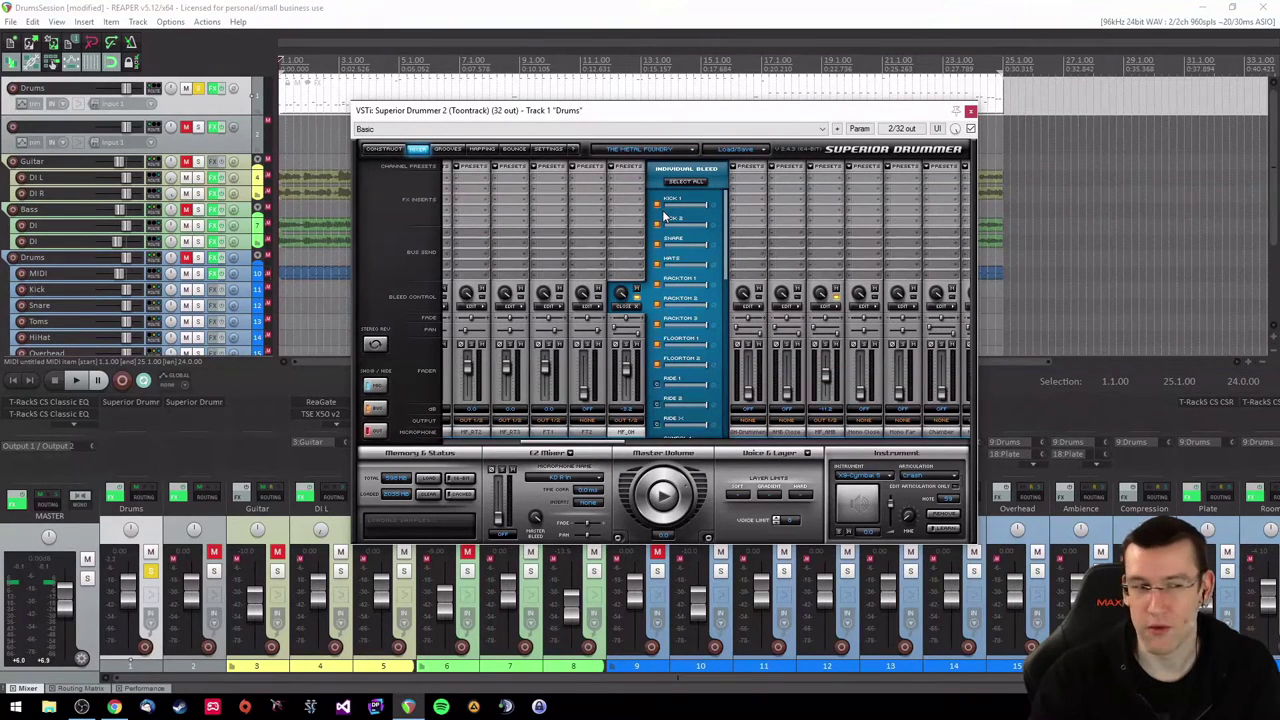
scroll(728, 252, "down", 3)
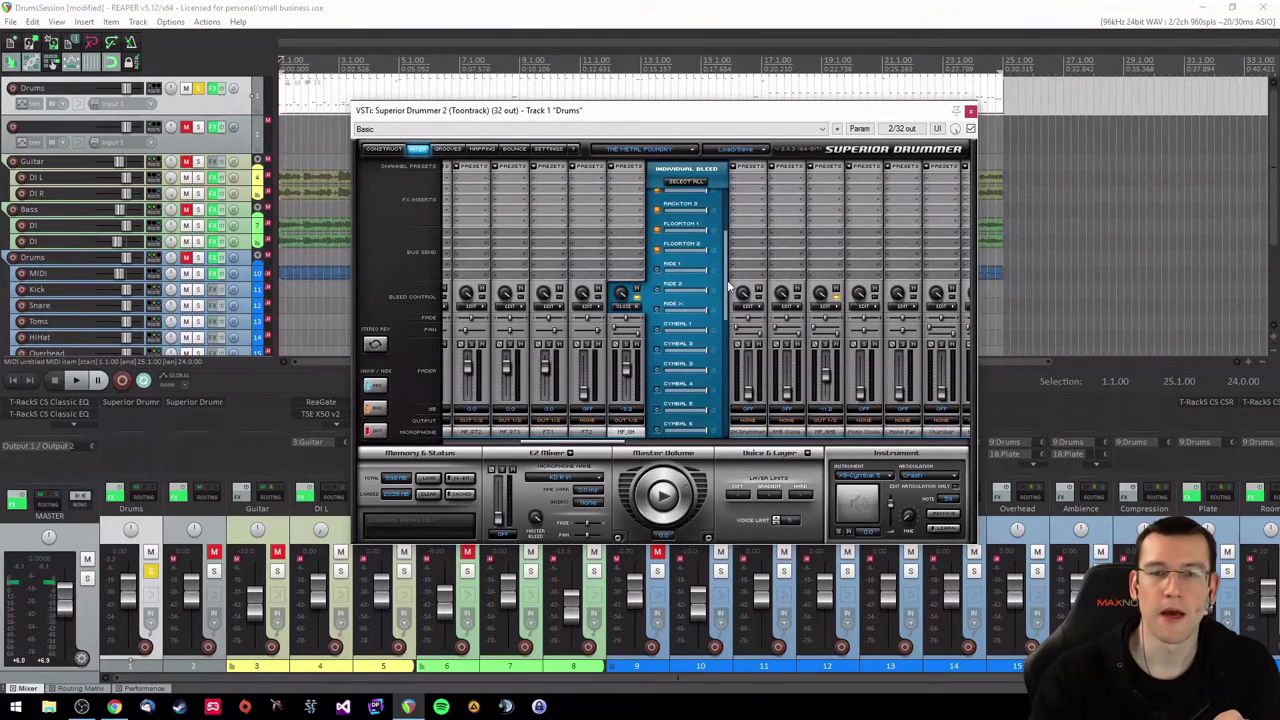
scroll(730, 240, "up", 3)
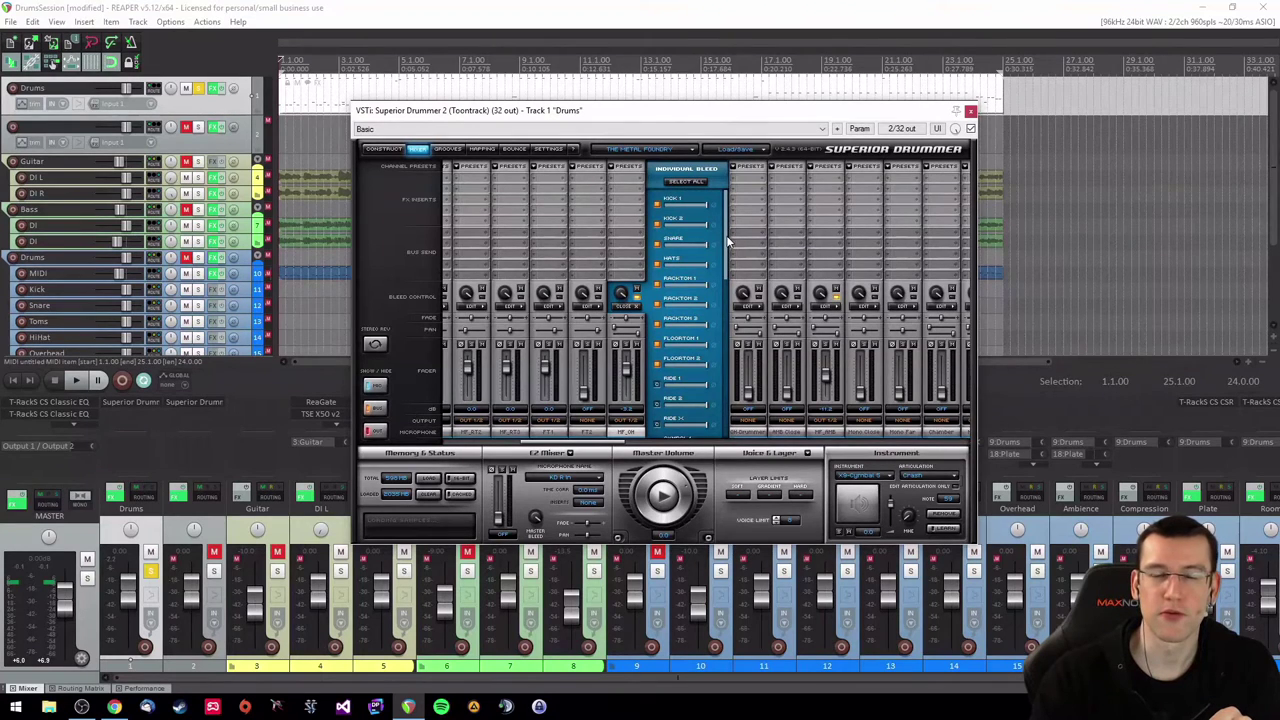
left_click_drag(728, 240, 731, 428)
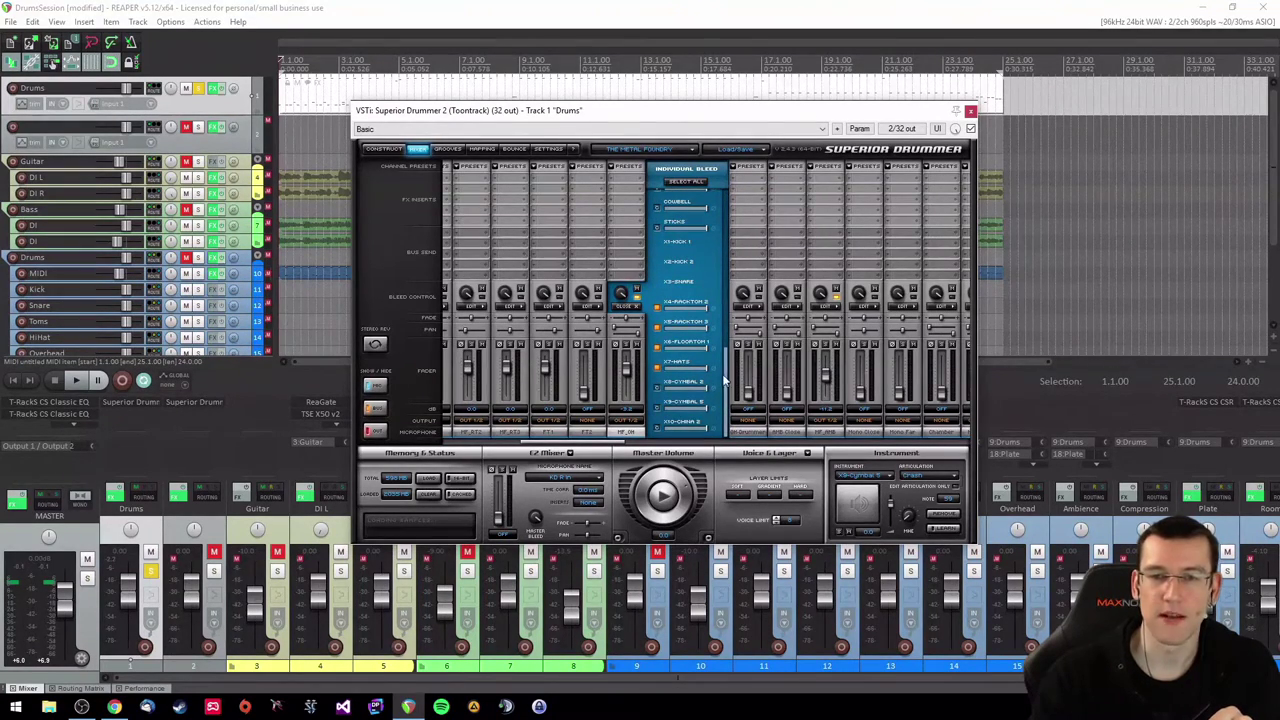
scroll(725, 373, "up", 1)
left_click_drag(725, 373, 728, 213)
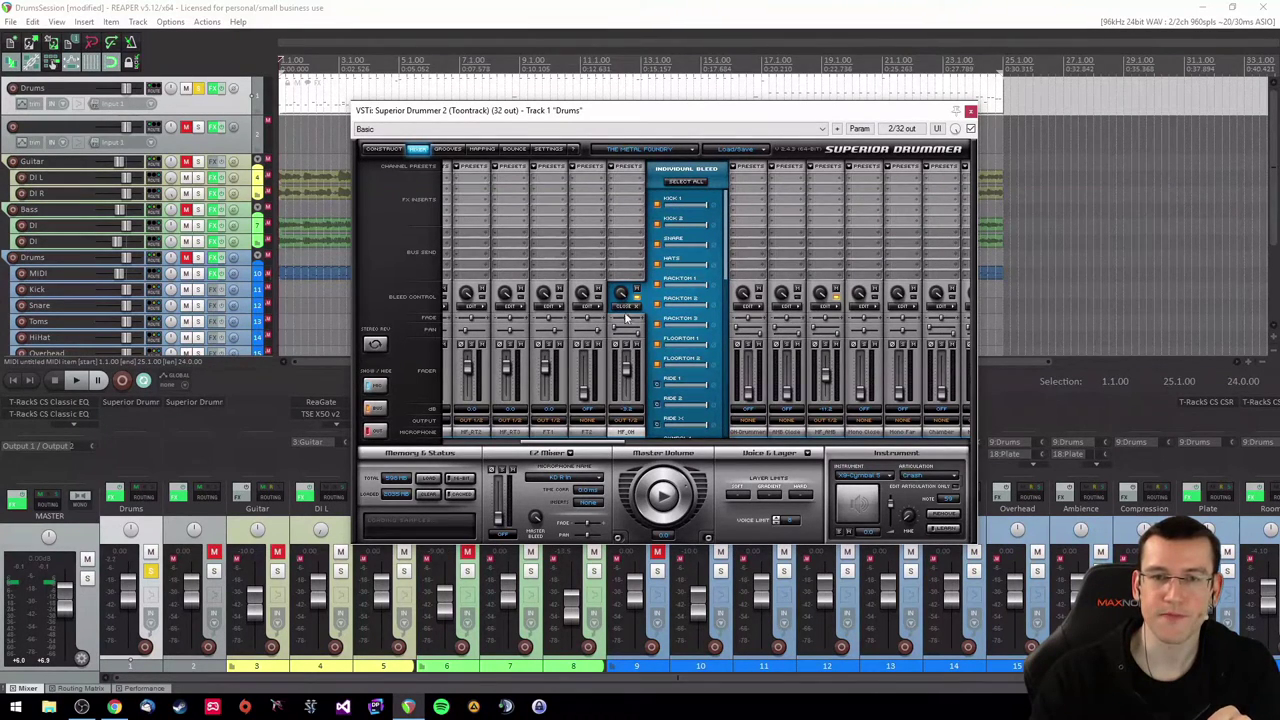
left_click(383, 148)
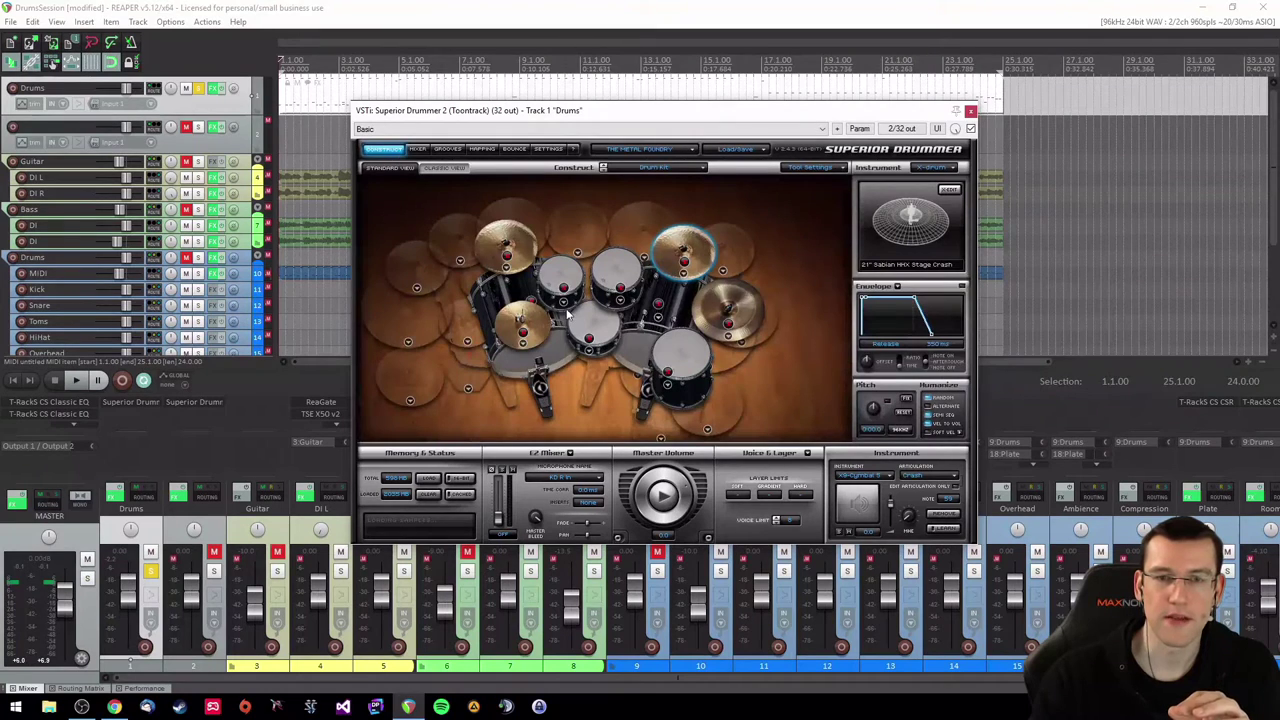
Inspect the kick drum's instrument settings and audition both kick pedals, then return to the mixer
left_click(555, 358)
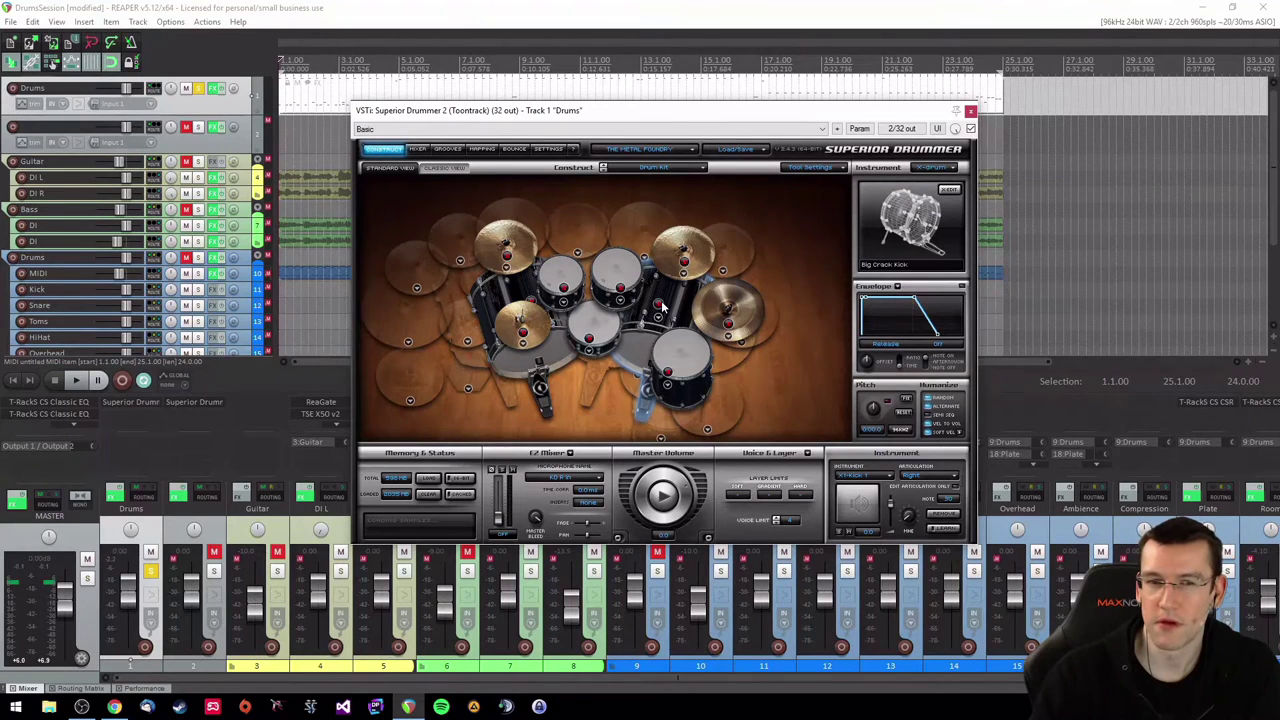
left_click(948, 190)
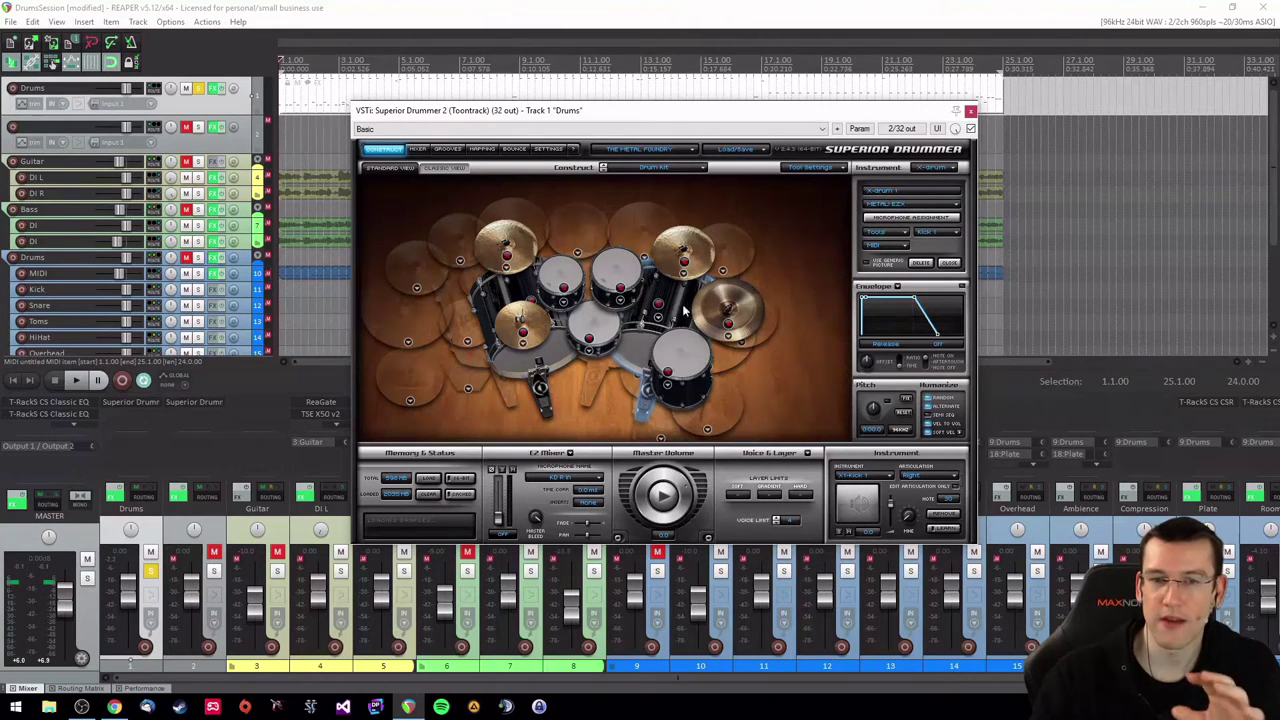
left_click(604, 373)
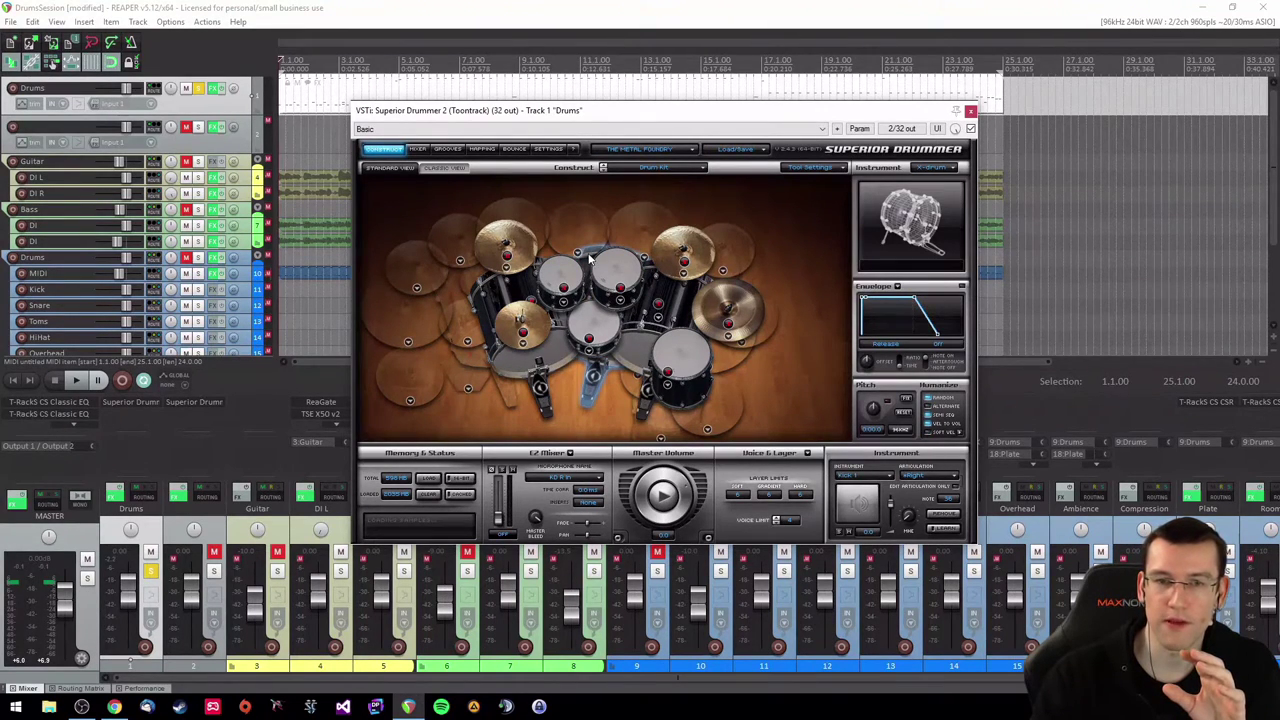
left_click(594, 375)
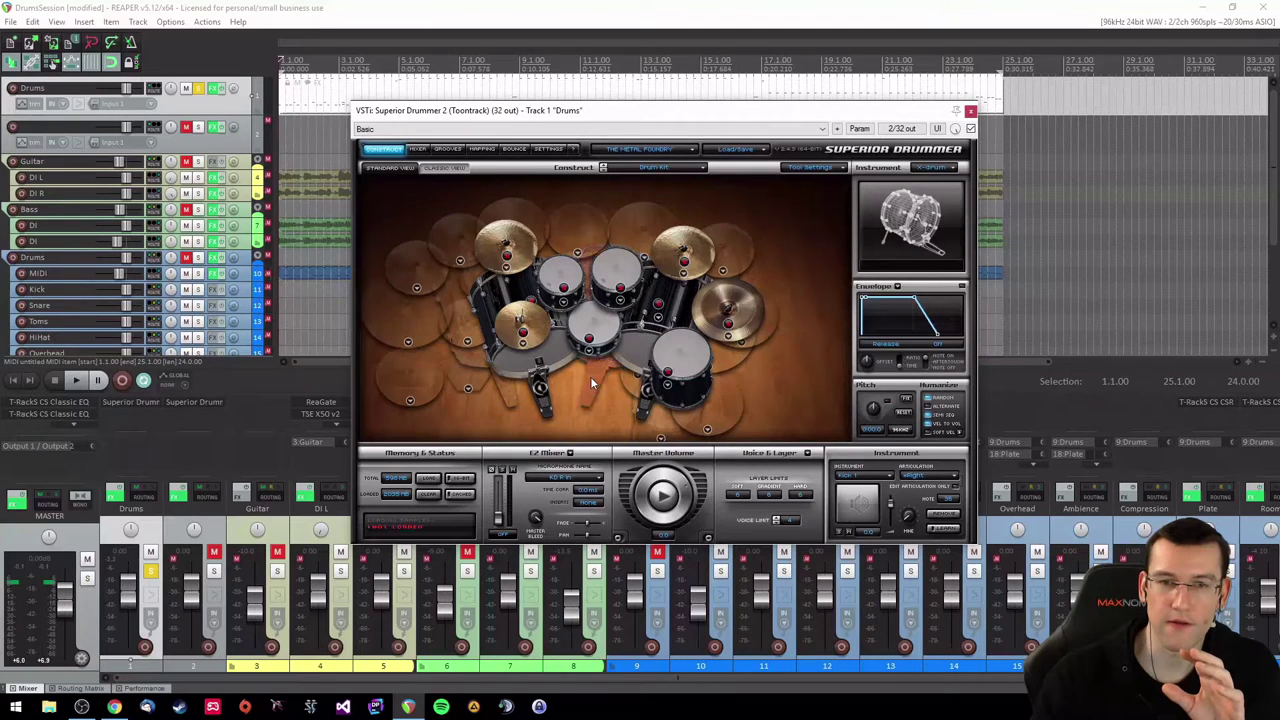
left_click(593, 378)
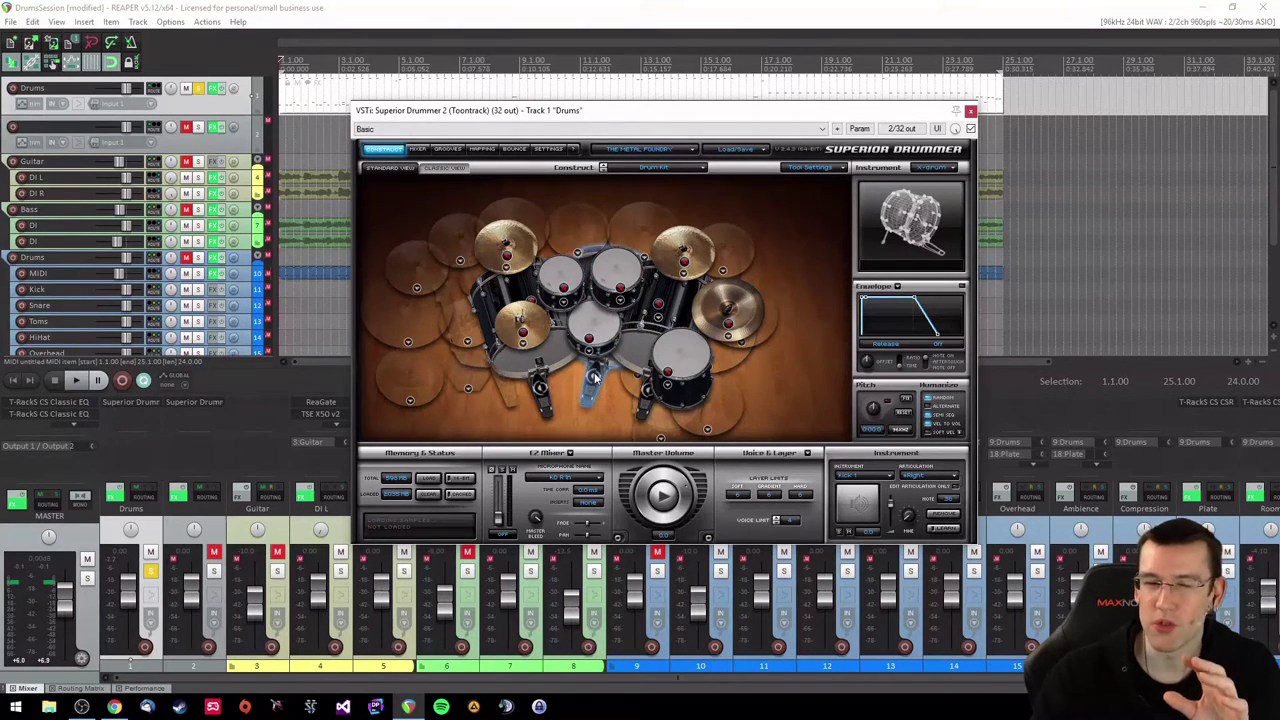
left_click(644, 392)
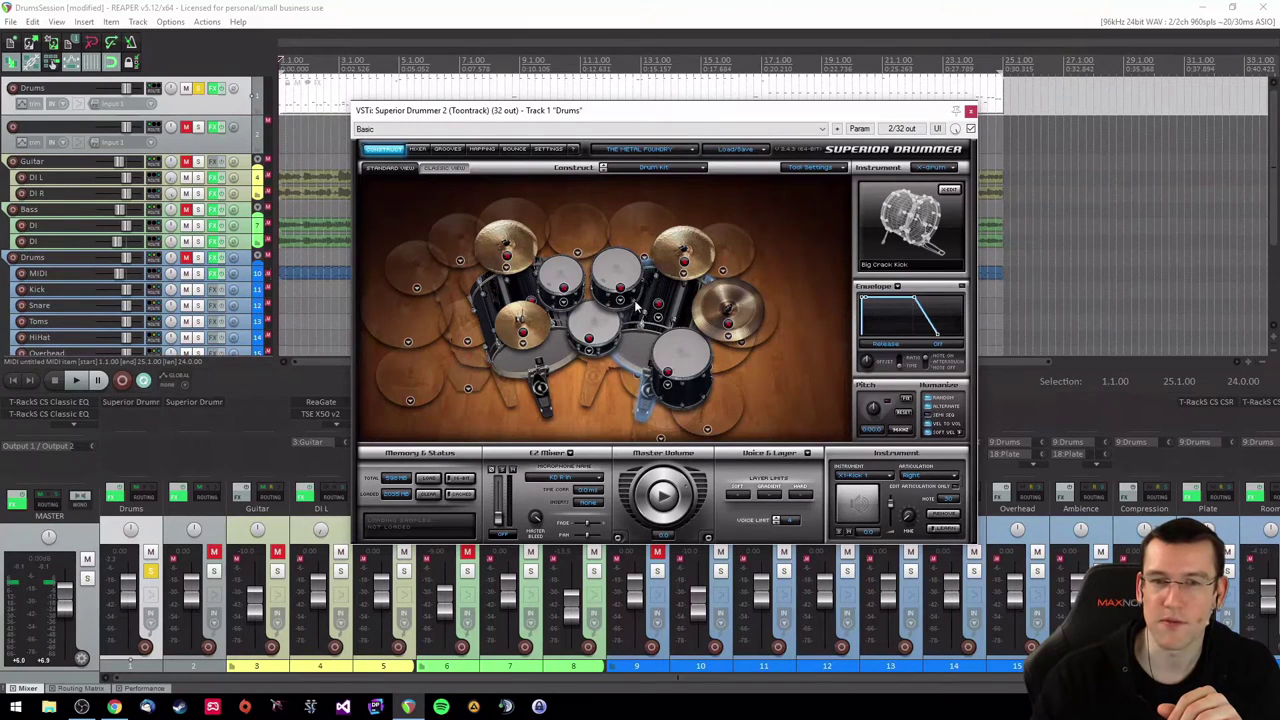
left_click(417, 148)
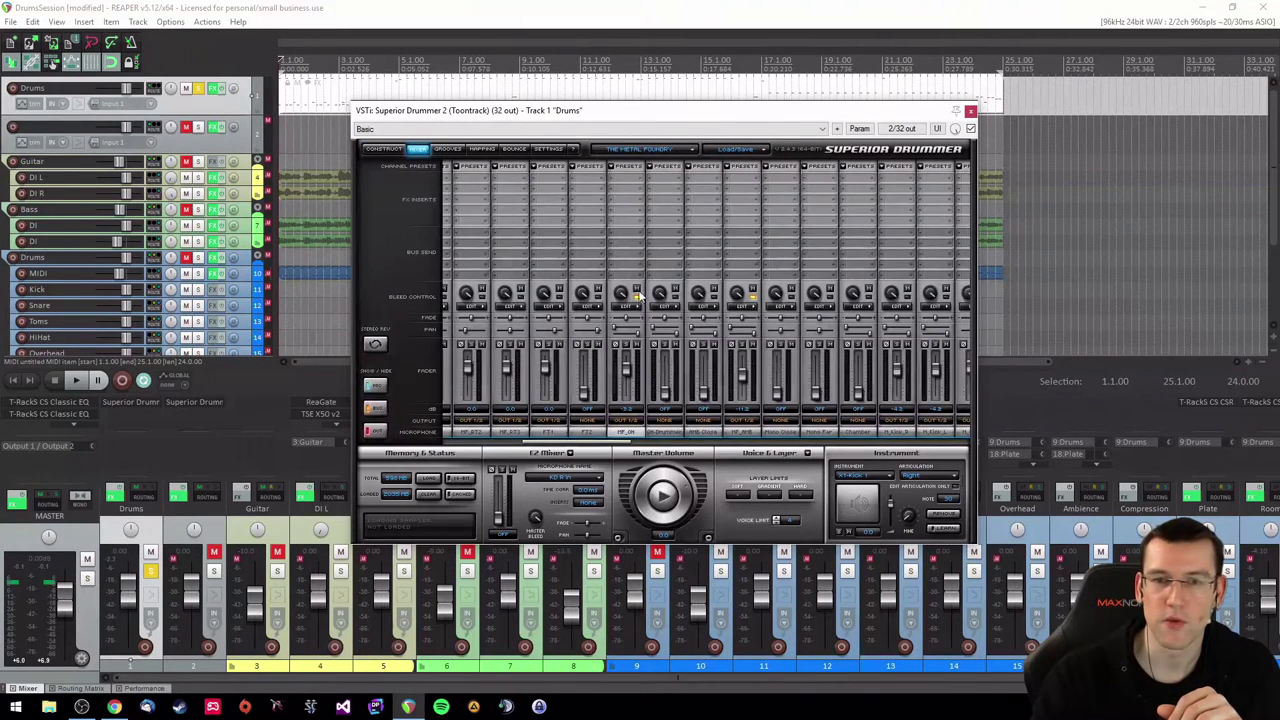
Switch off Kick 1 in this channel's Individual Bleed list and scroll down the list
left_click(630, 312)
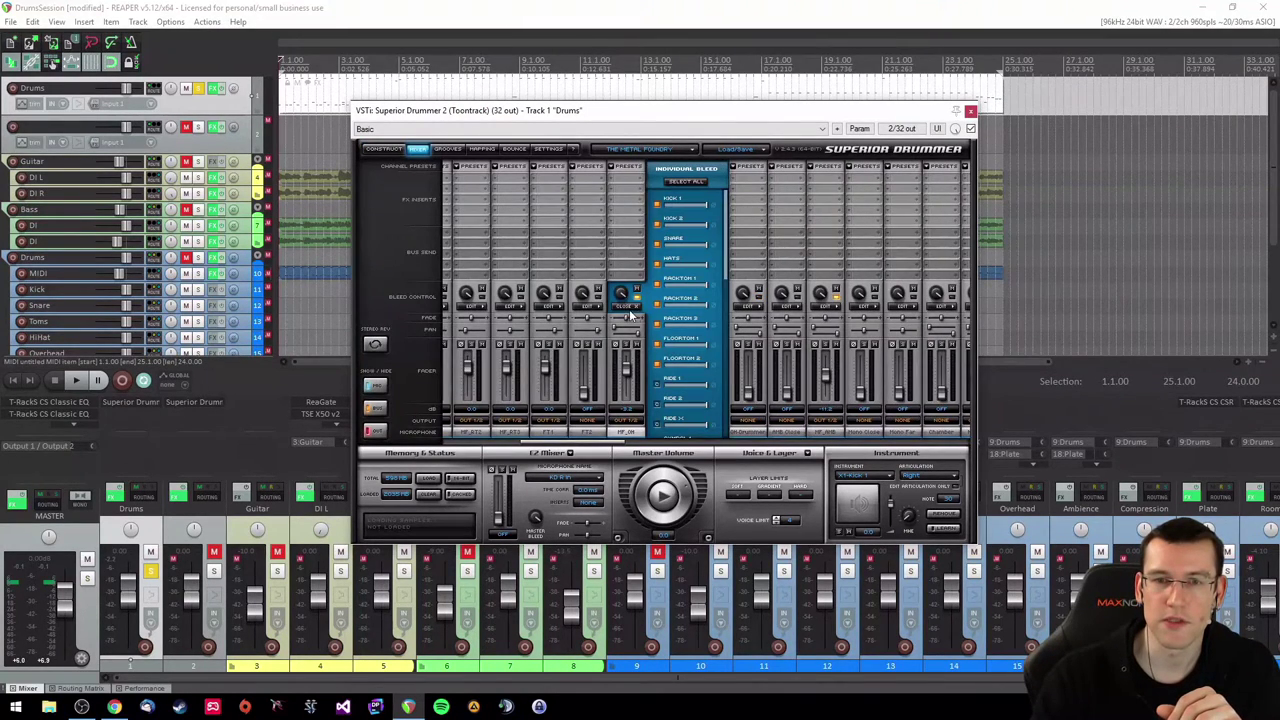
left_click(658, 206)
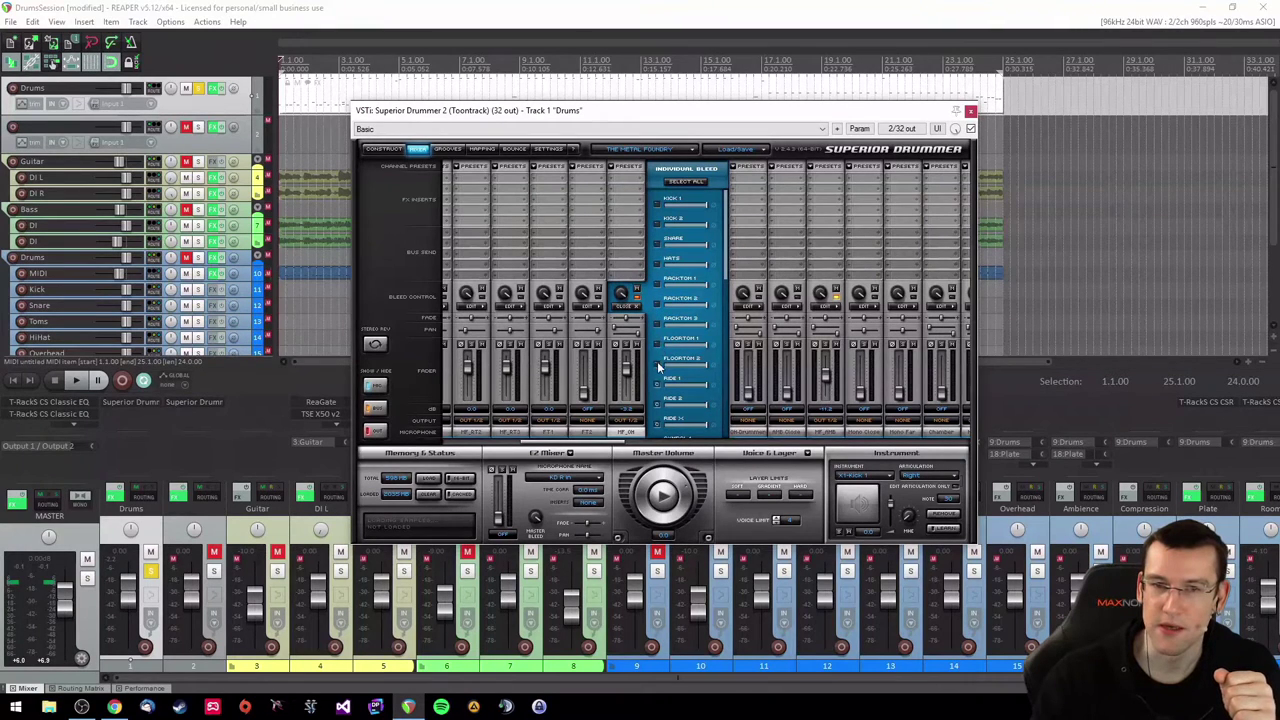
left_click_drag(726, 249, 730, 420)
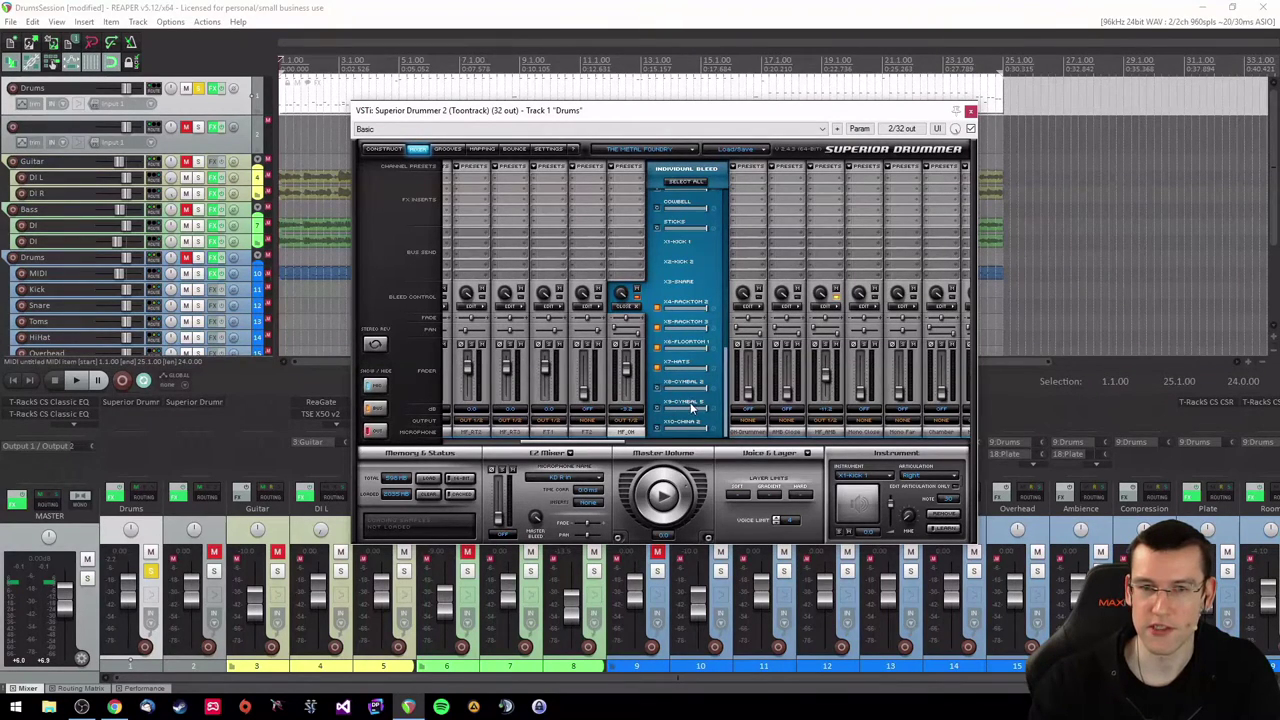
left_click(390, 151)
left_click(707, 255)
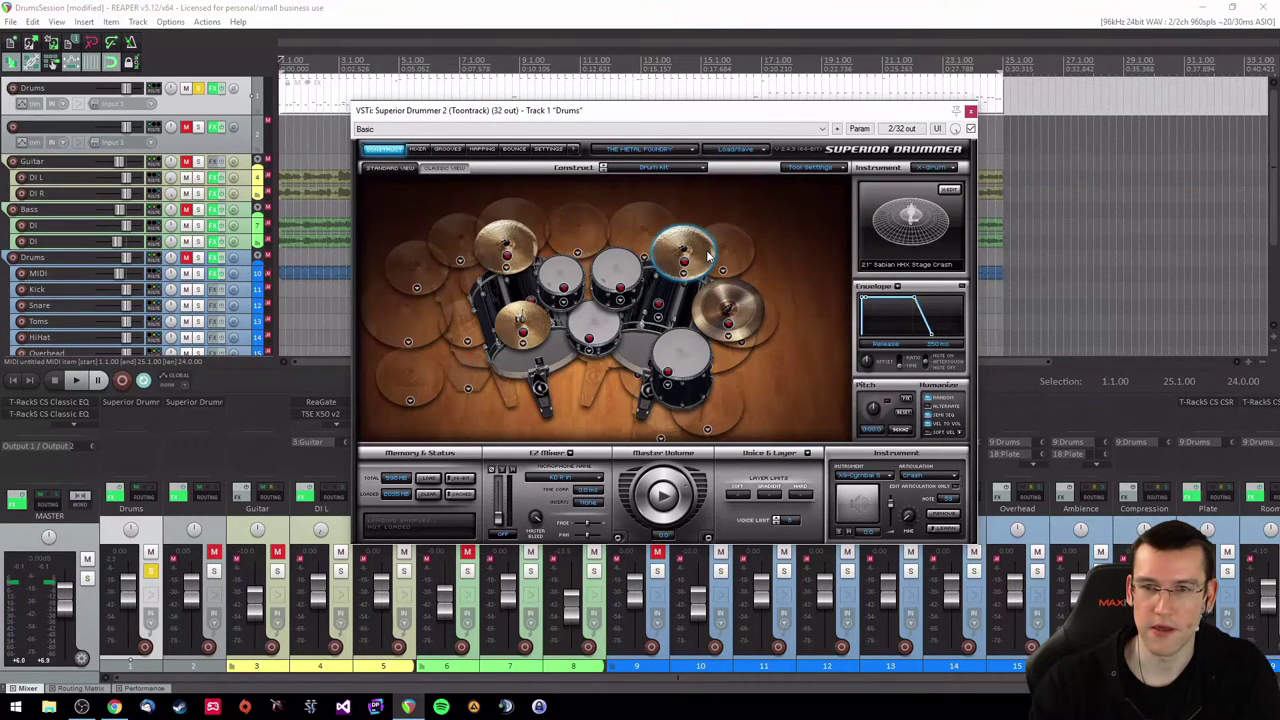
left_click(518, 250)
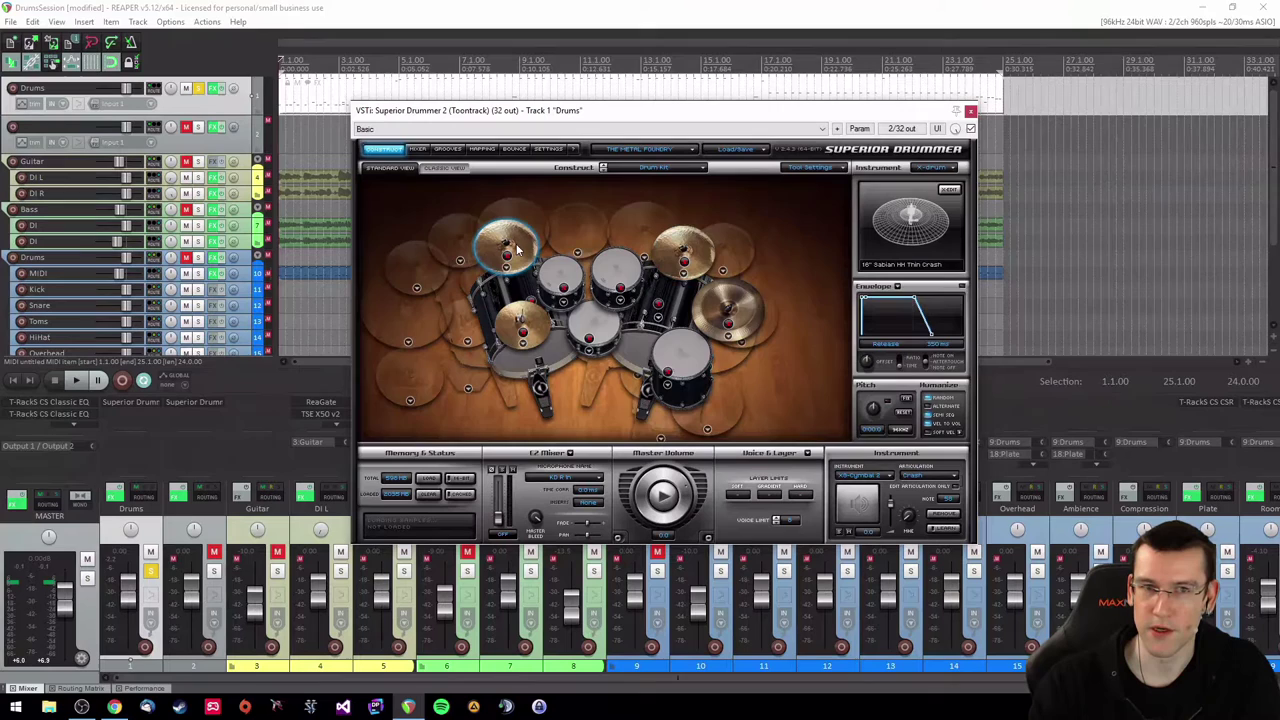
left_click(418, 149)
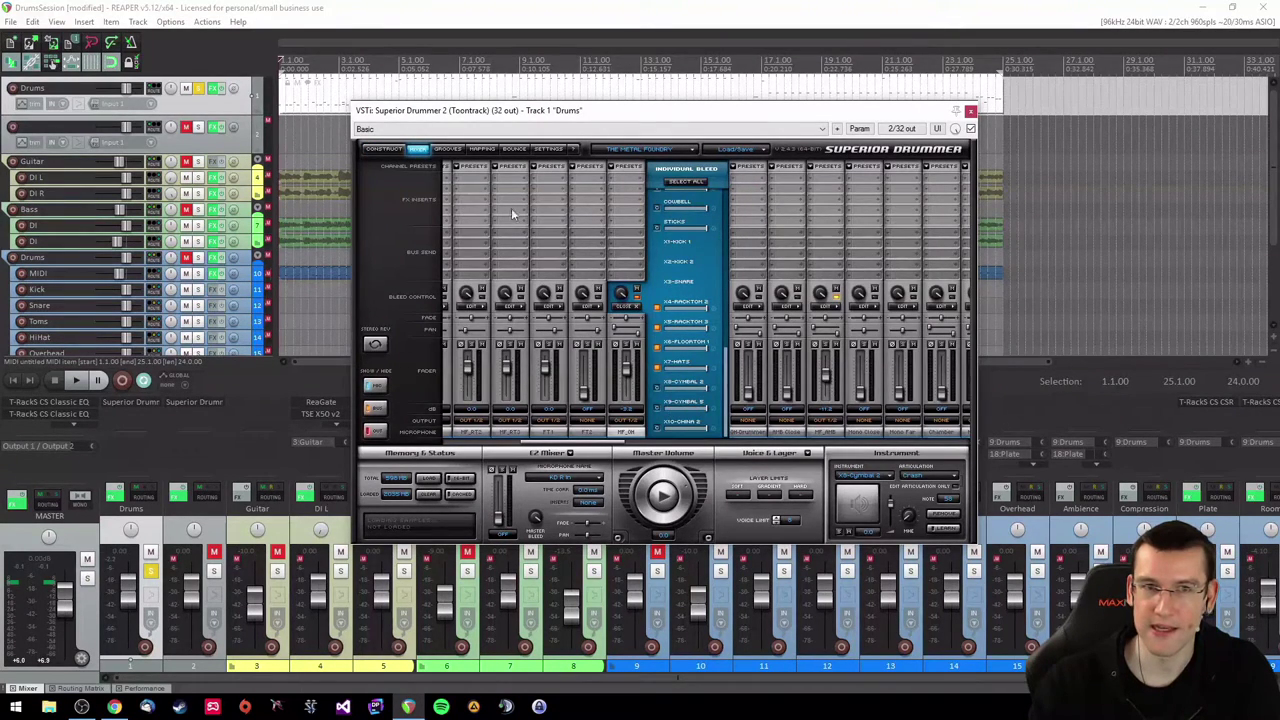
left_click(384, 149)
left_click(705, 258)
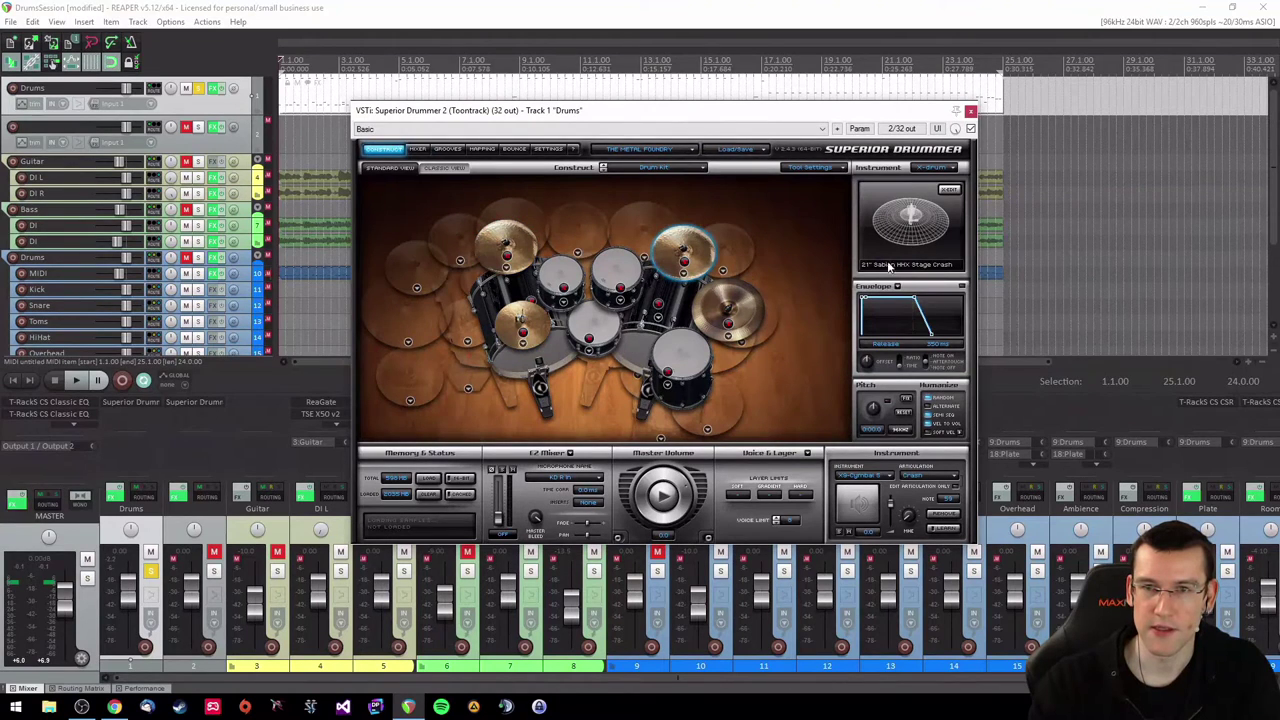
left_click(948, 191)
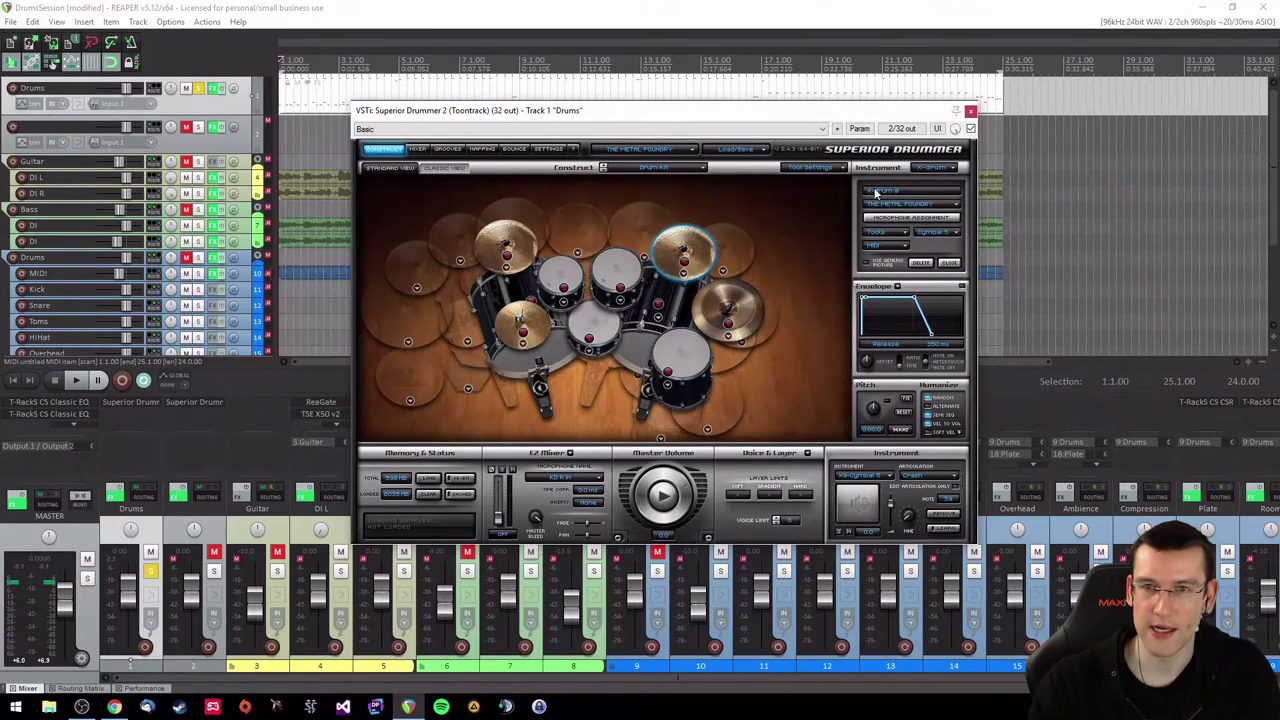
left_click(417, 149)
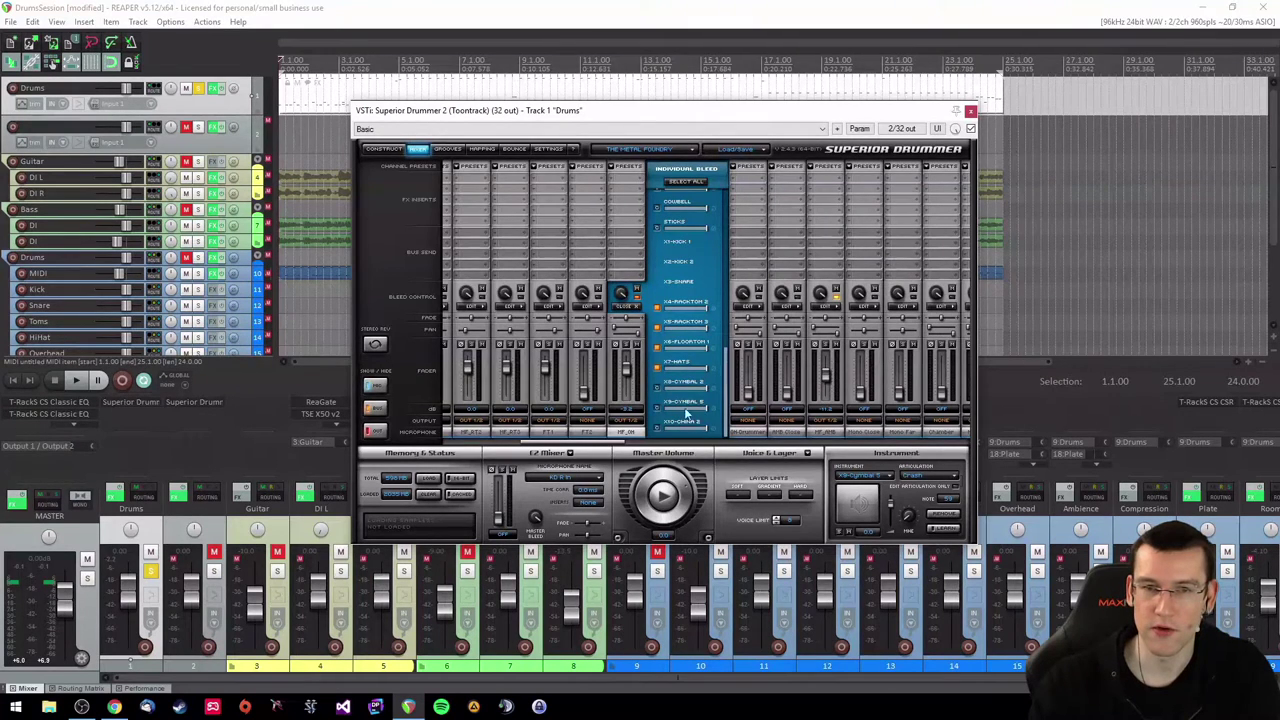
left_click(388, 150)
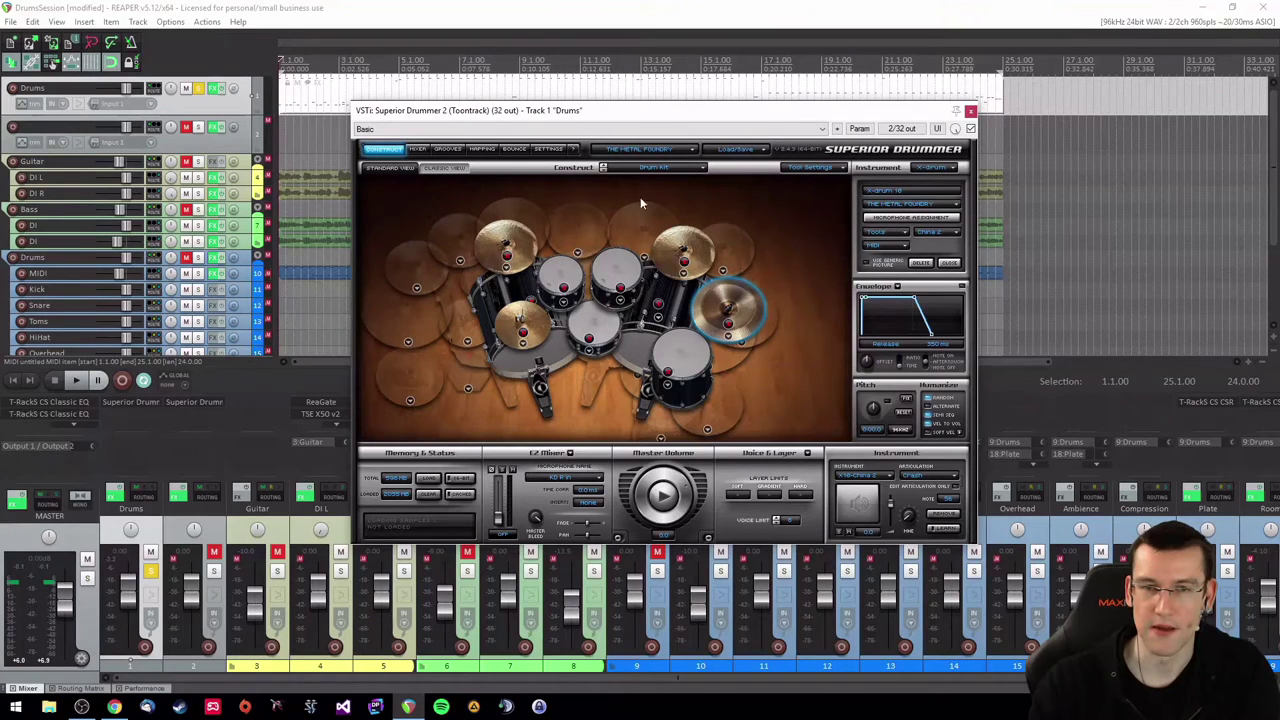
left_click(418, 150)
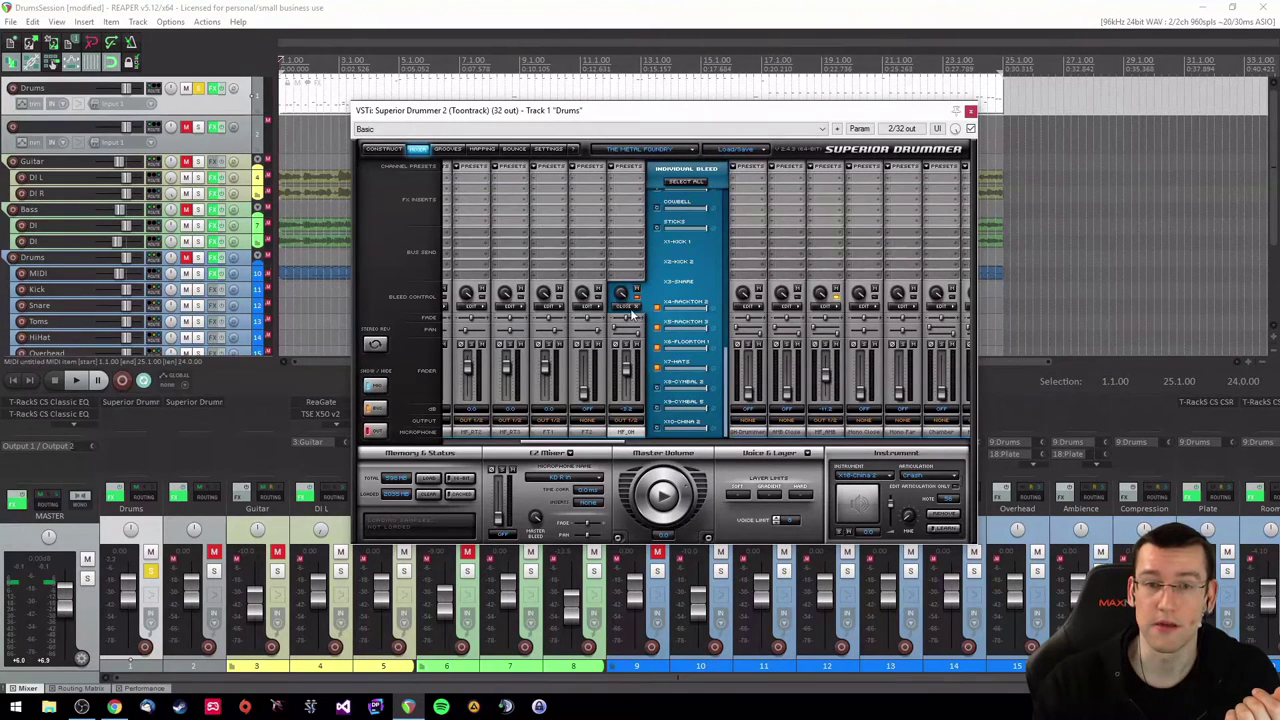
left_click_drag(582, 115, 667, 111)
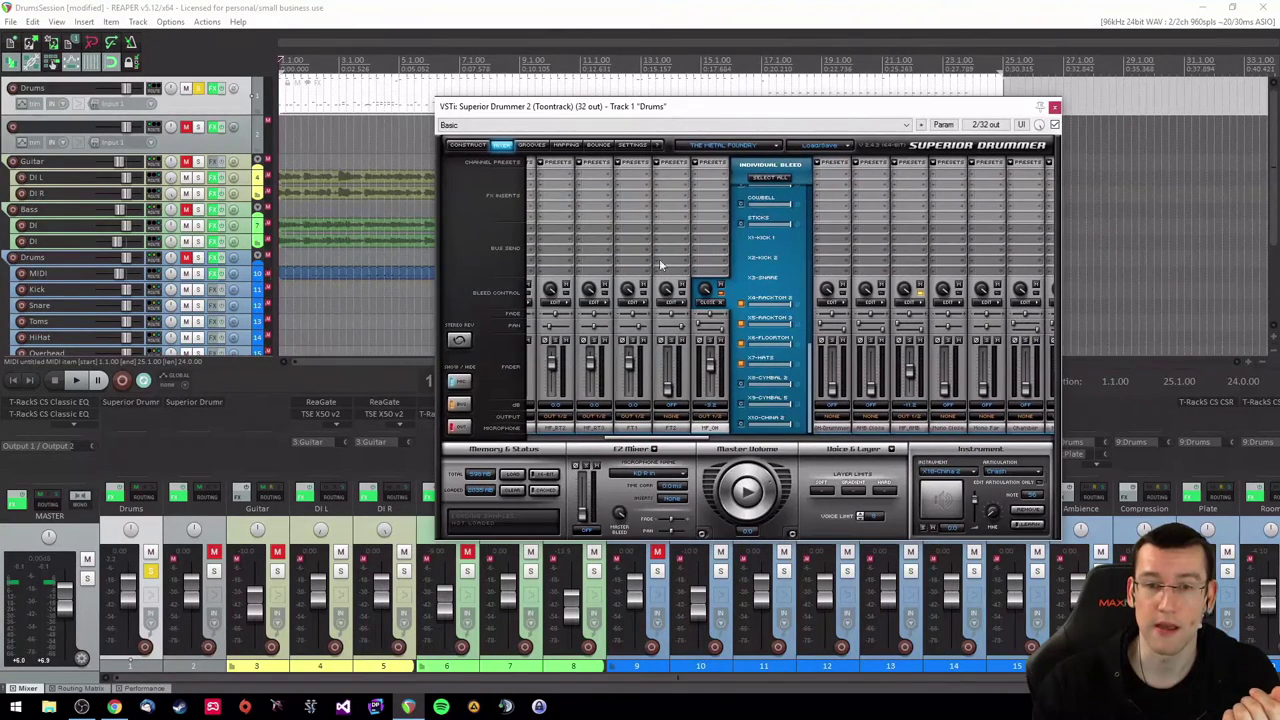
left_click(711, 341)
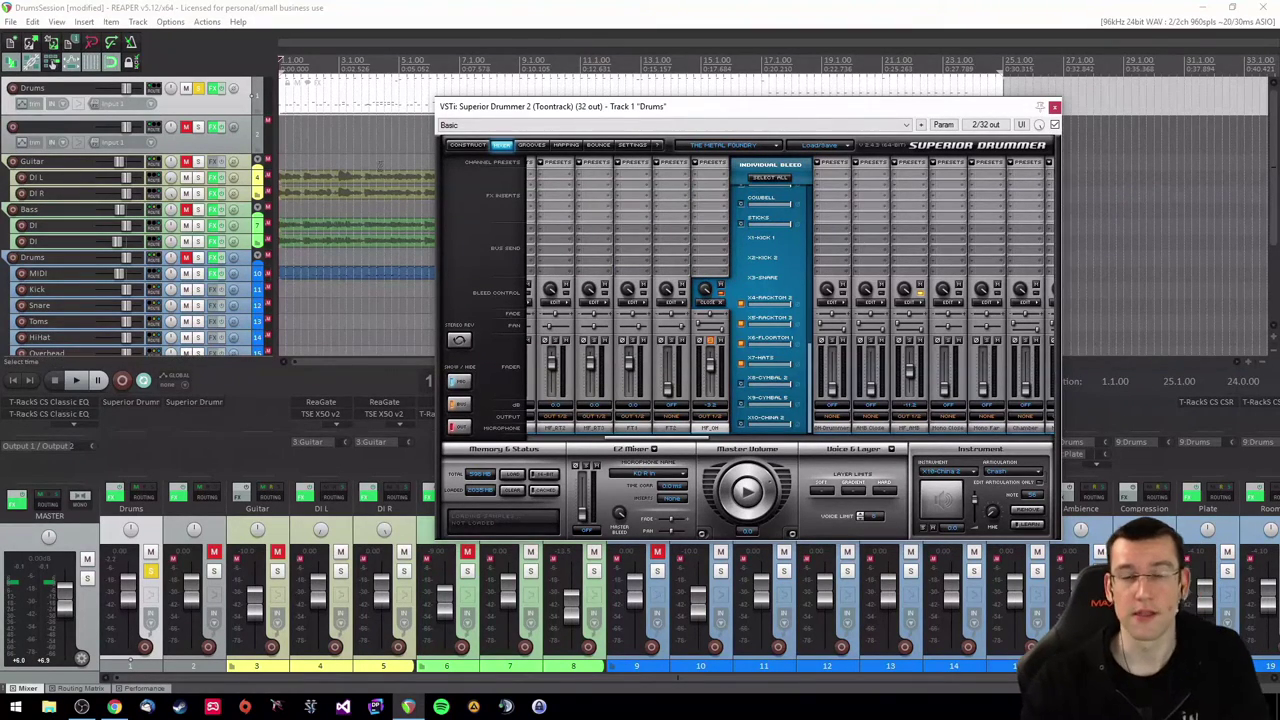
left_click_drag(733, 110, 590, 113)
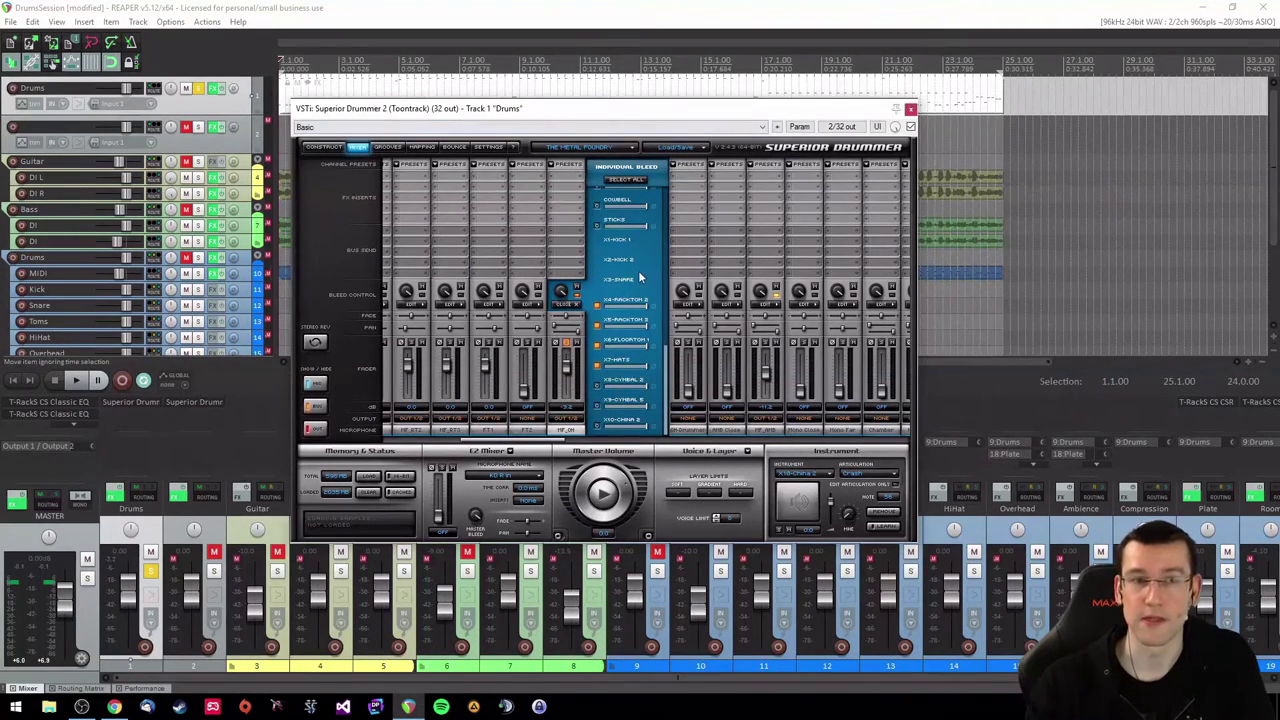
key("space")
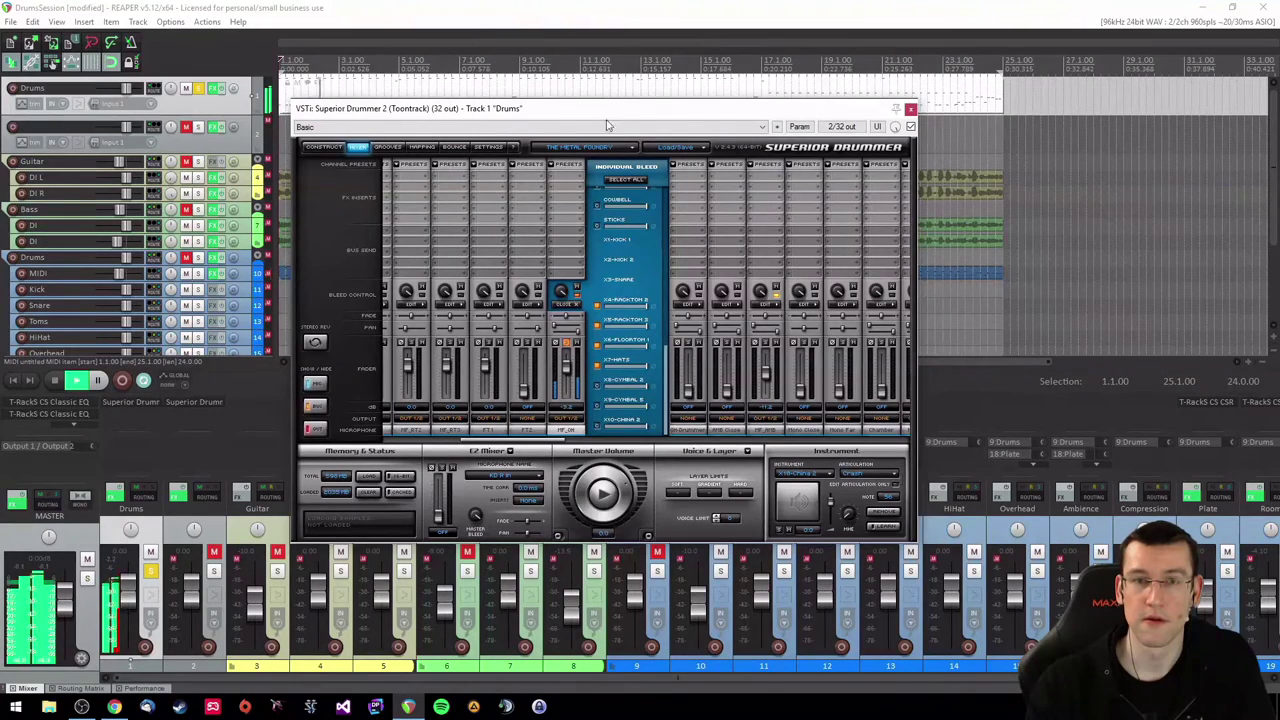
left_click_drag(607, 119, 648, 160)
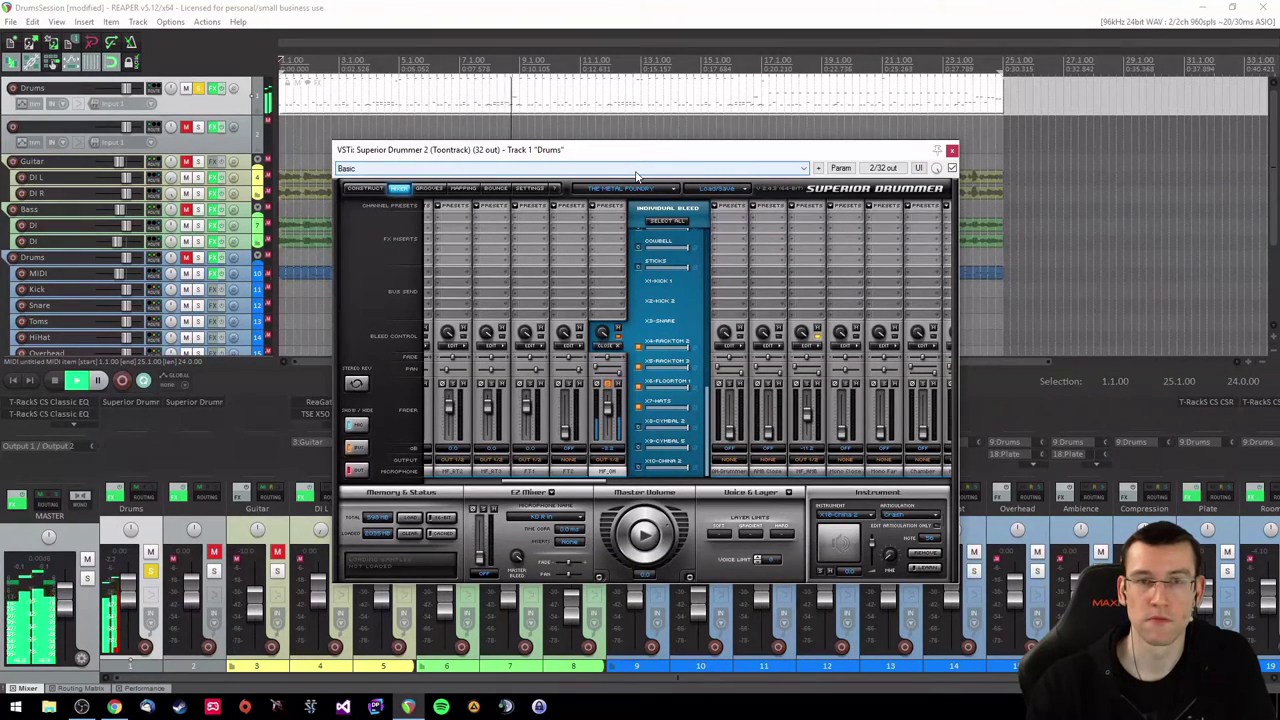
key("space")
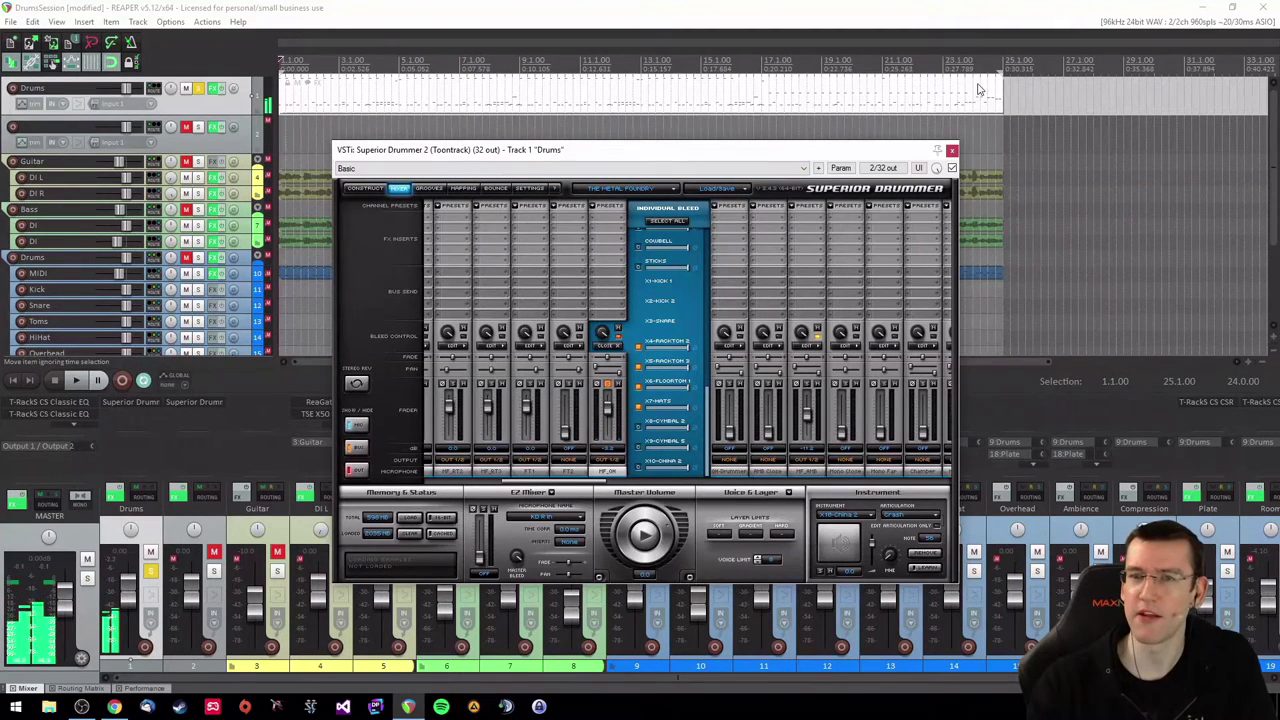
left_click(980, 90)
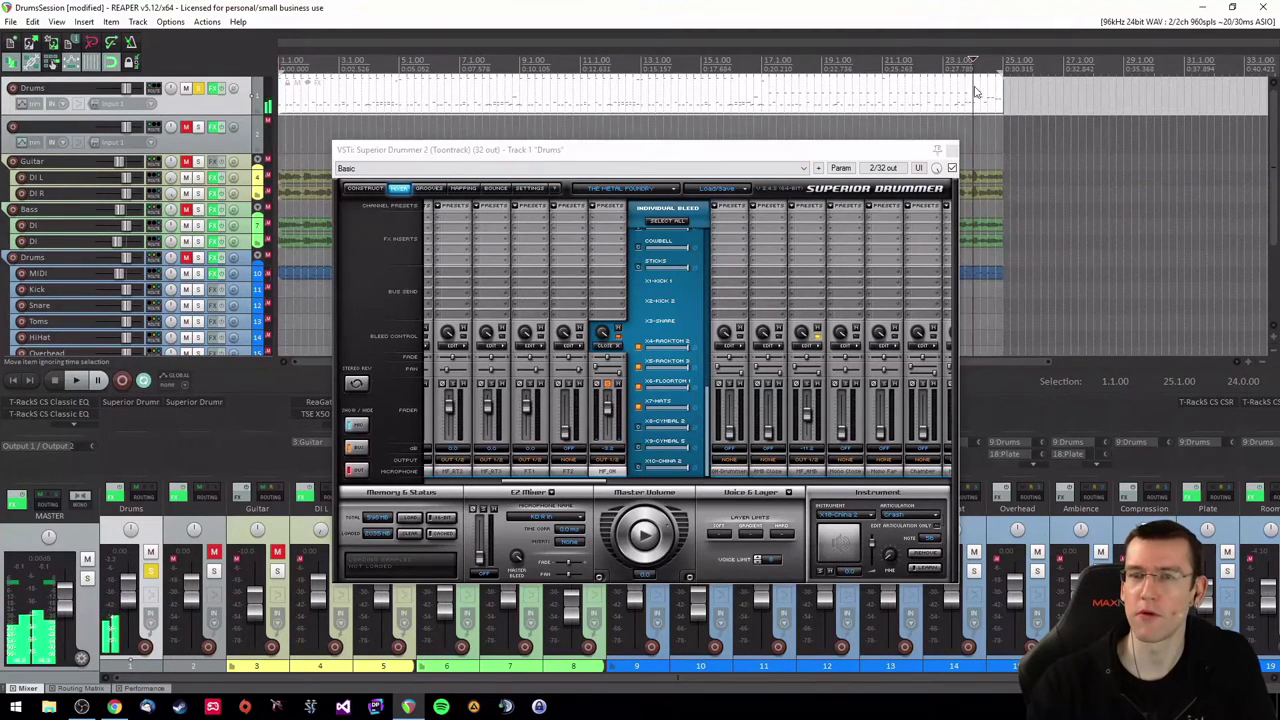
key("space")
left_click(767, 171)
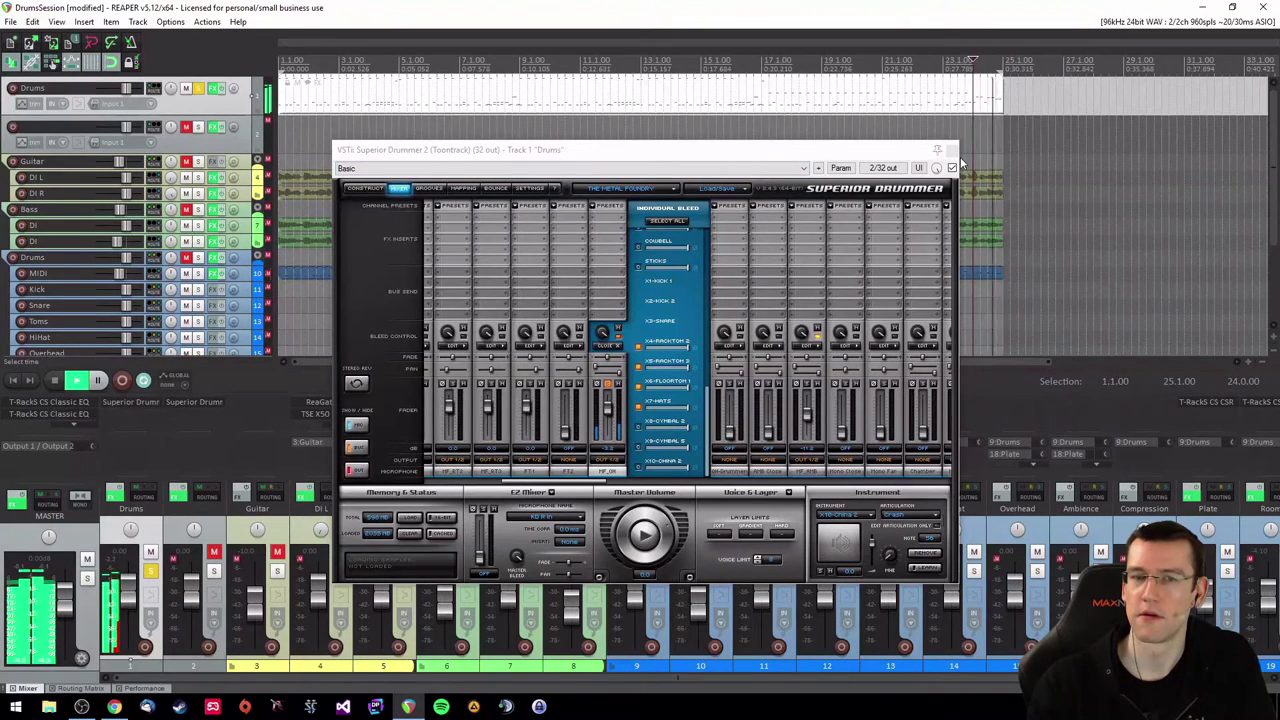
key("space")
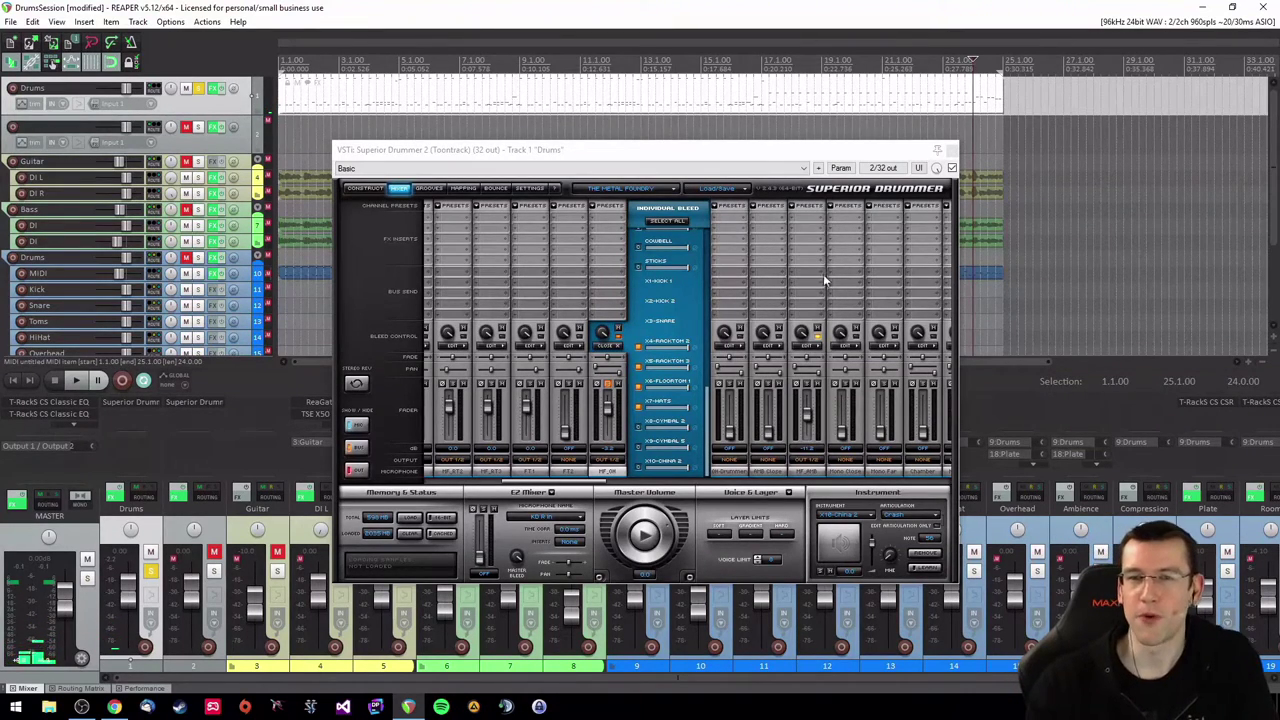
left_click_drag(674, 157, 677, 131)
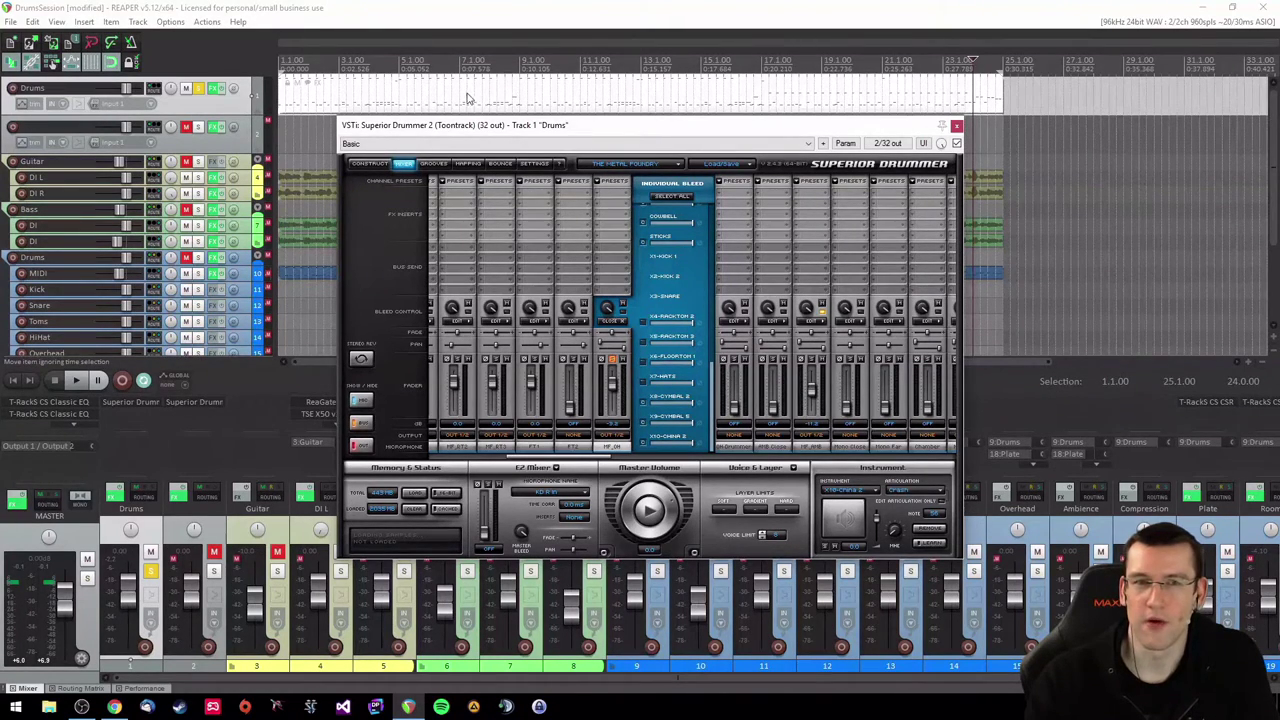
While playing, enable X4-Racktom 2, X5-Racktom 3, X6-Floortom 1 and X7-Hats bleed, then close the list
left_click(875, 95)
key("space")
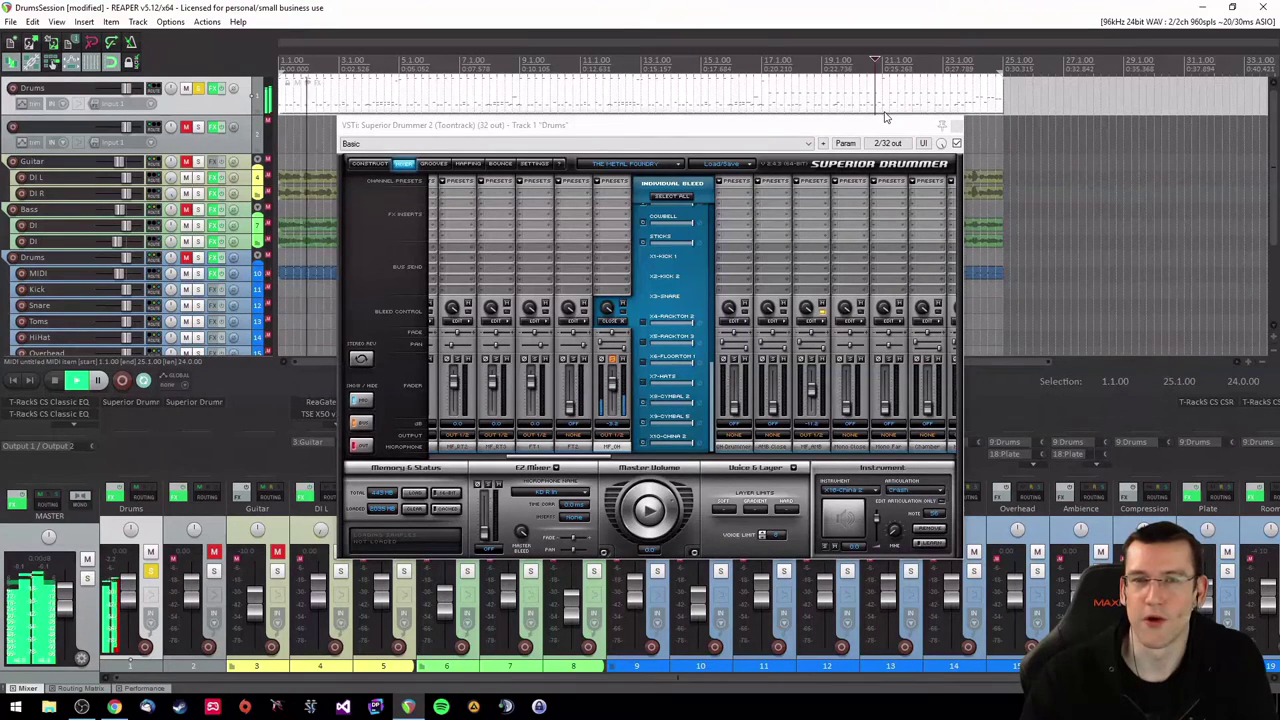
left_click(643, 322)
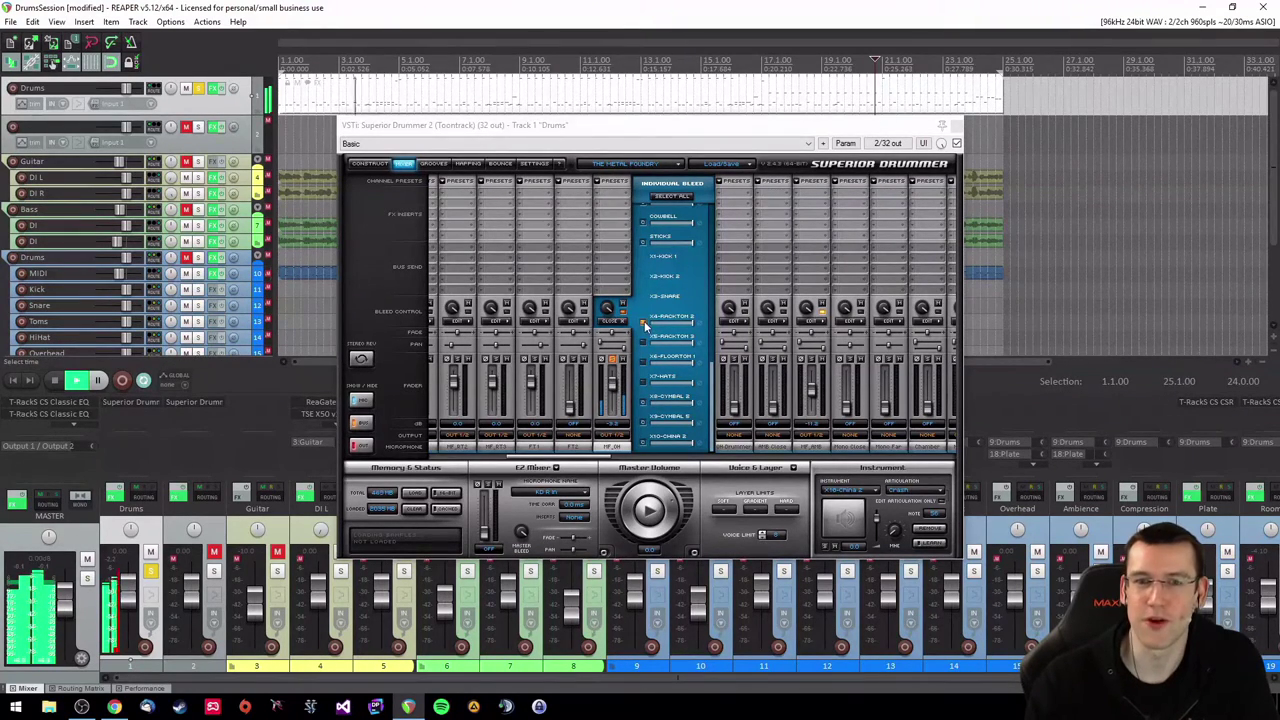
left_click(643, 342)
left_click(643, 362)
left_click(643, 382)
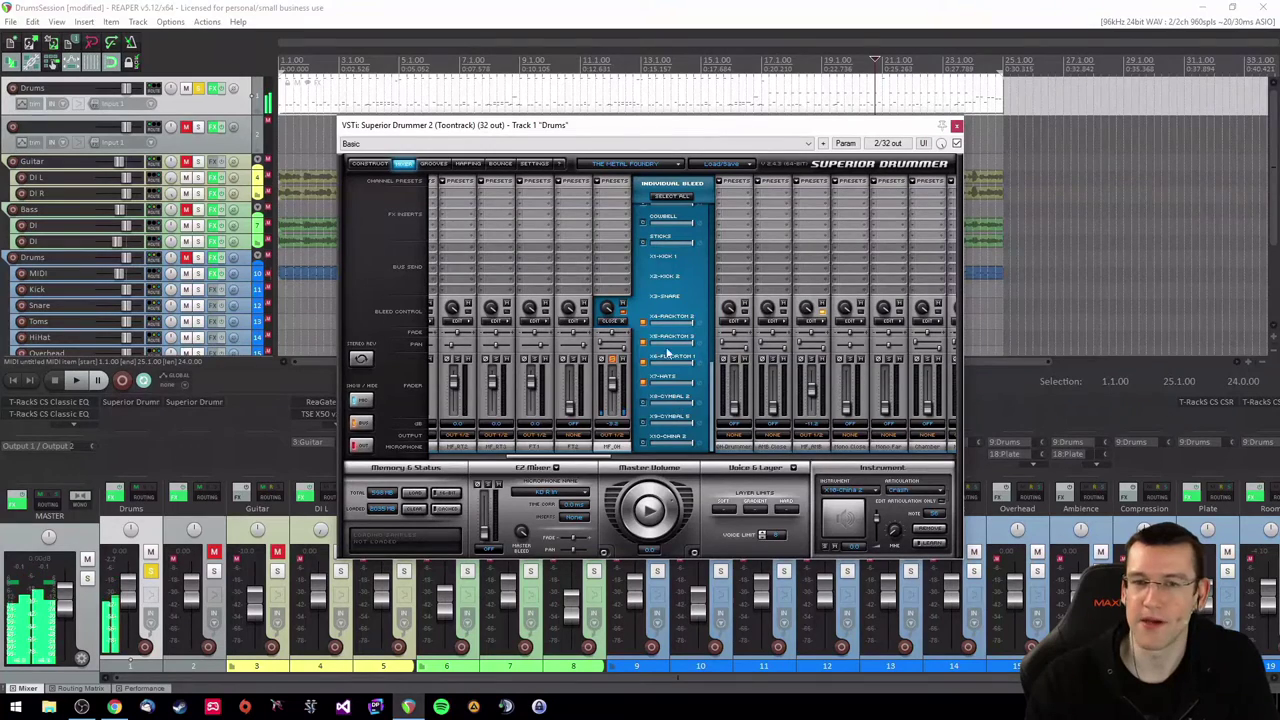
left_click(611, 325)
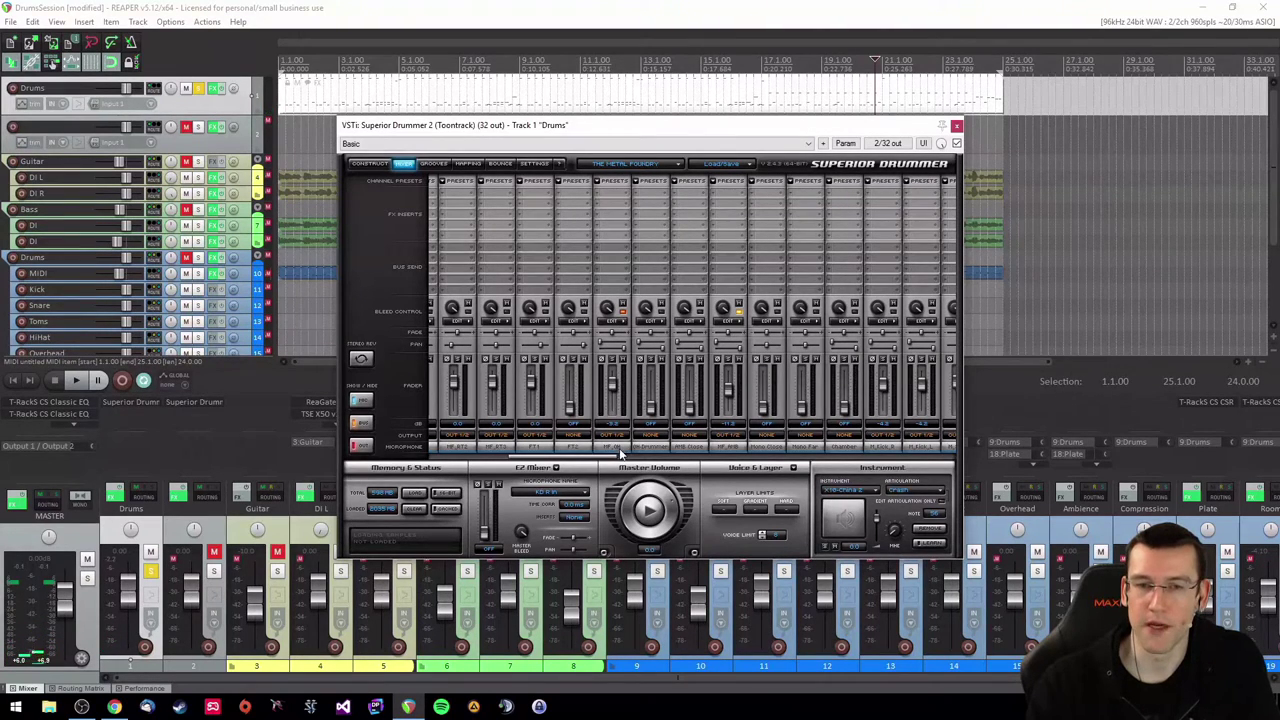
Scroll the mixer strips and show the next channel's Individual Bleed list
left_click_drag(572, 461, 590, 460)
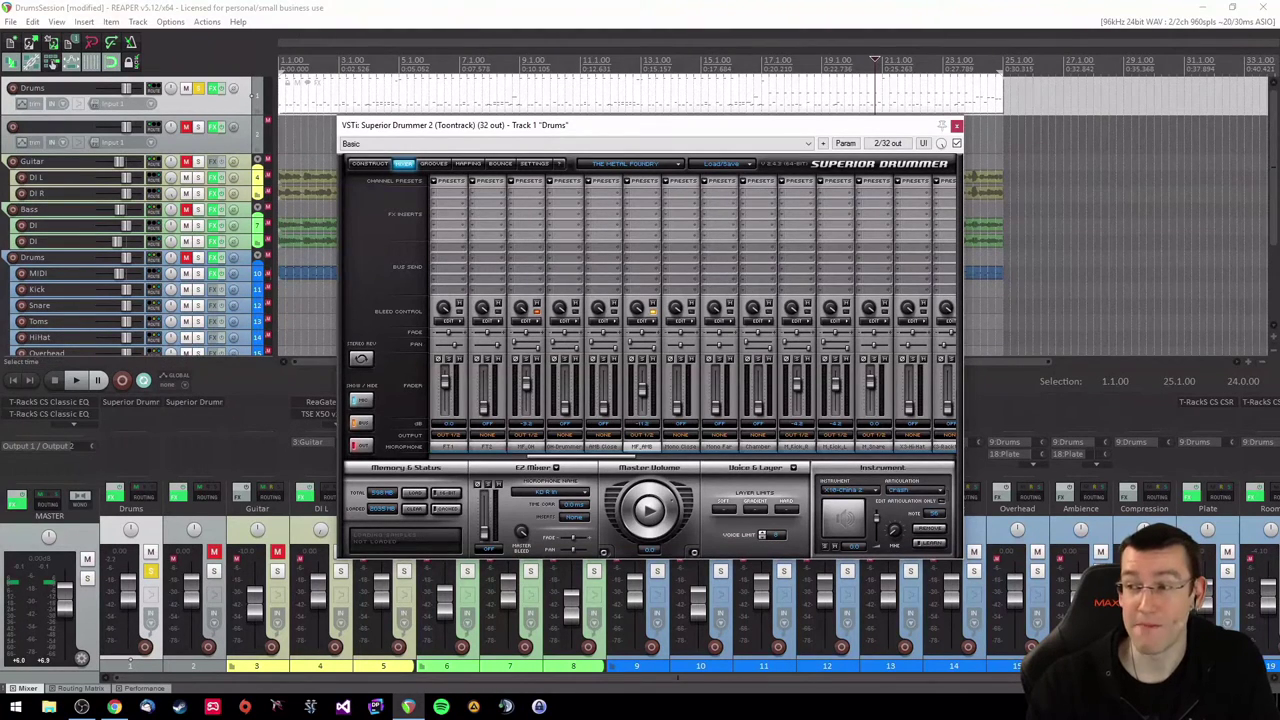
left_click(52, 62)
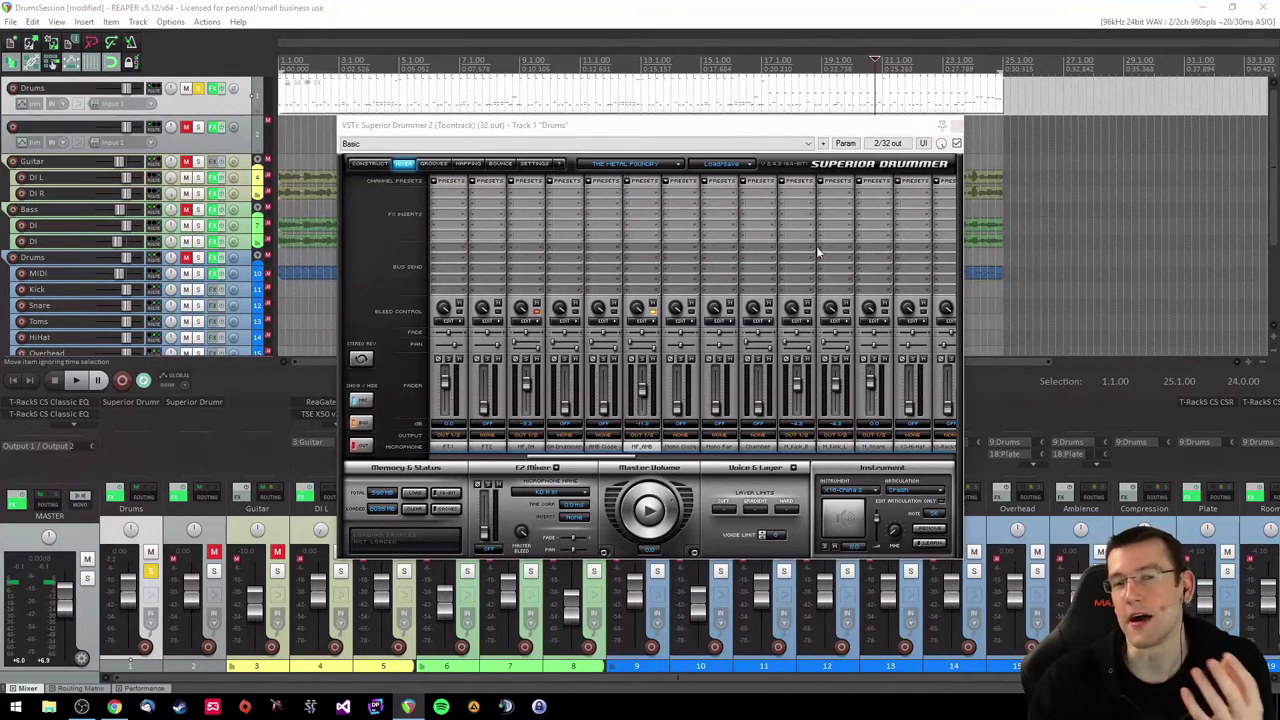
left_click(652, 323)
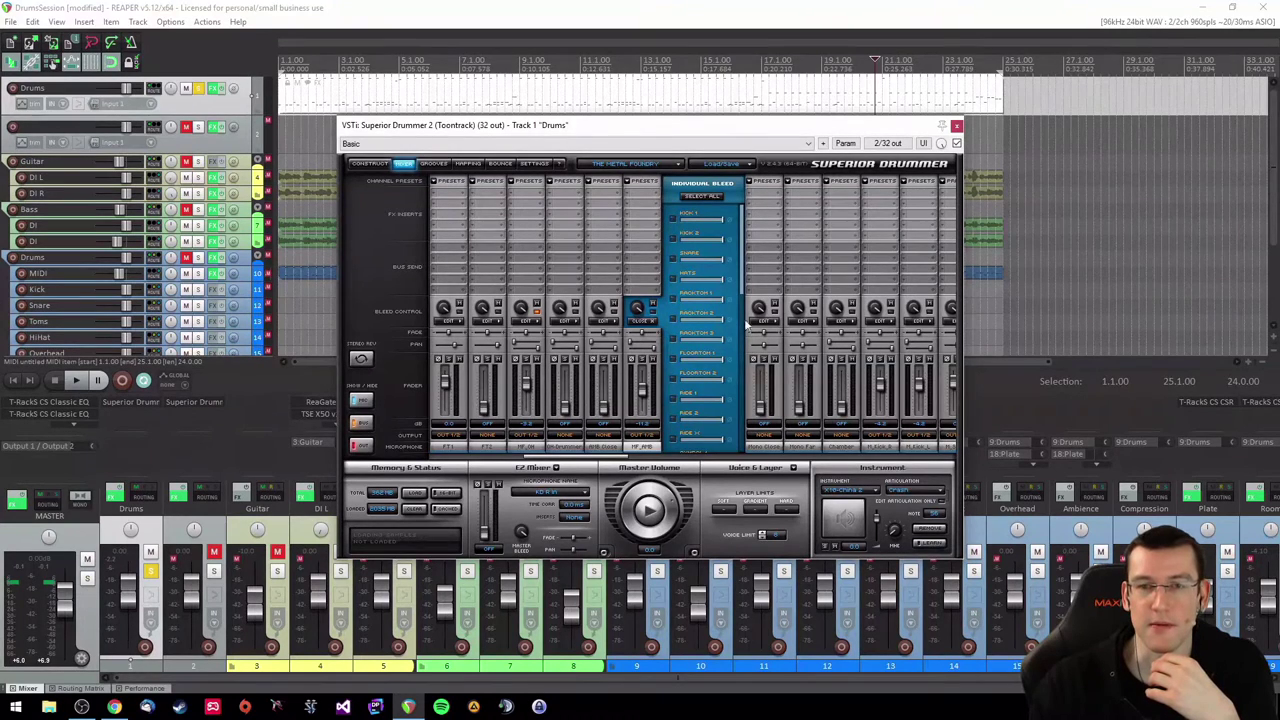
Scroll the bleed list and audition the session from a chosen start point
left_click_drag(742, 248, 757, 410)
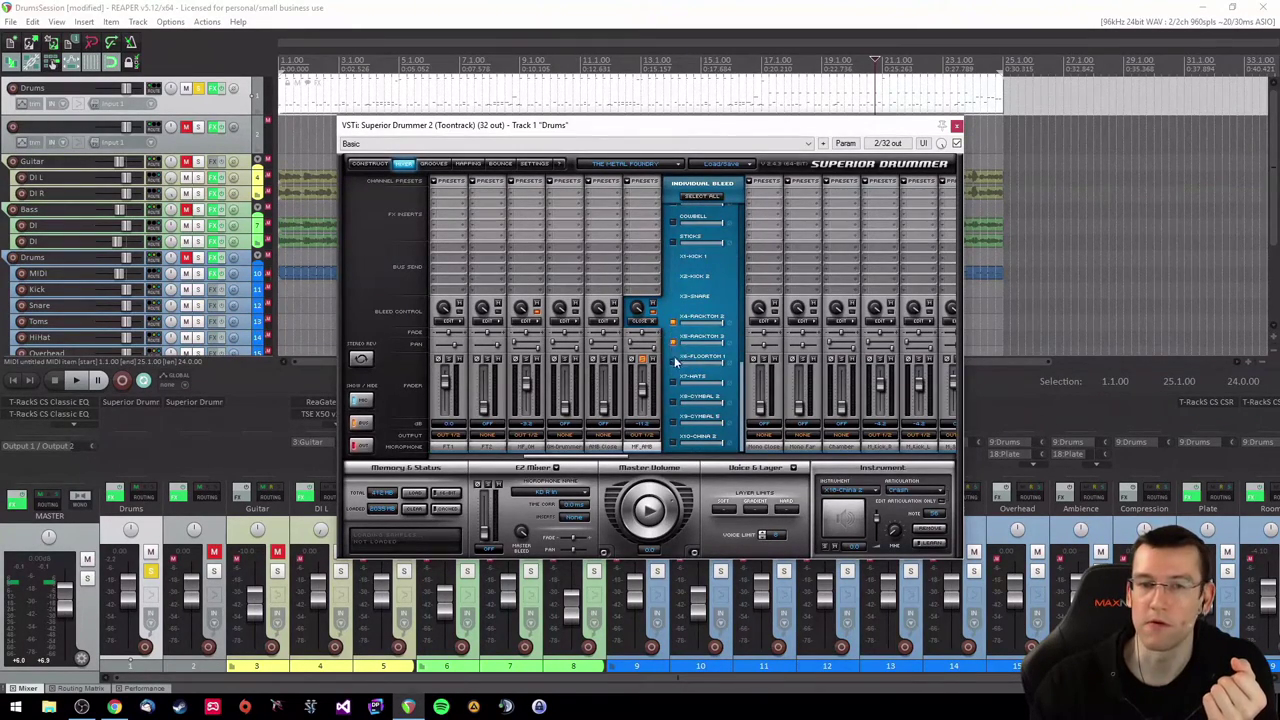
left_click(953, 90)
key("space")
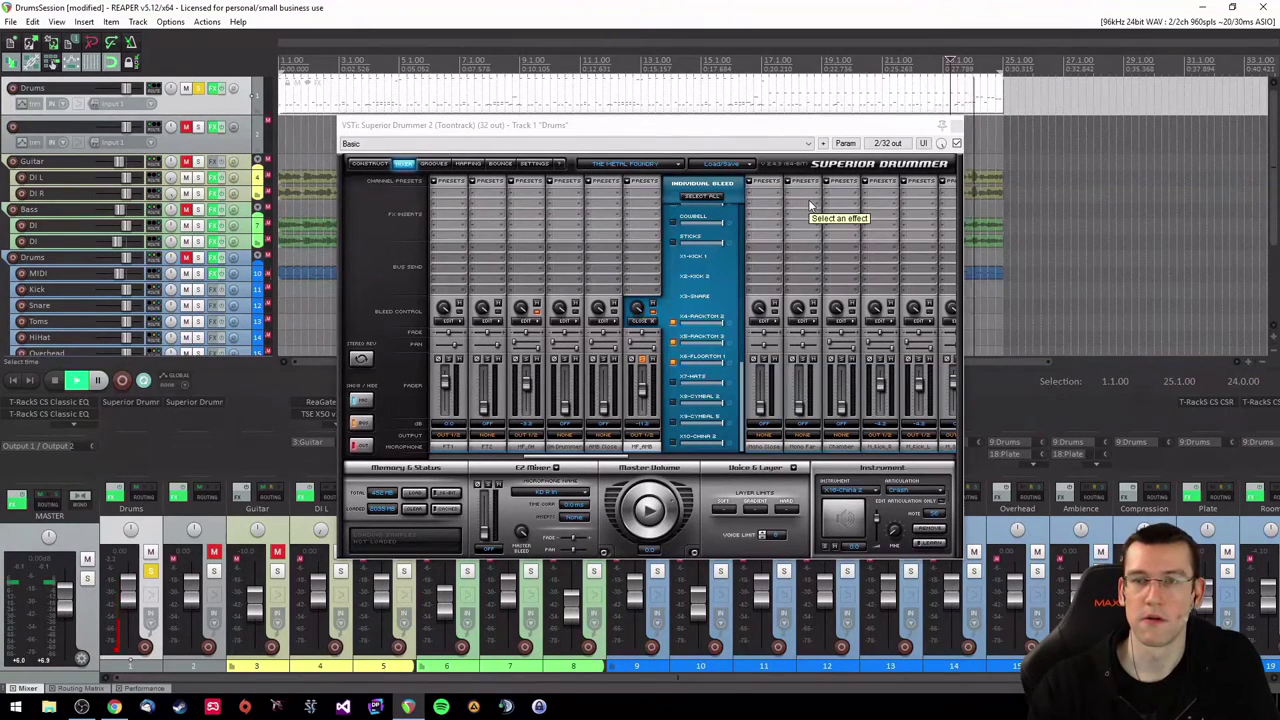
left_click(974, 100)
key("space")
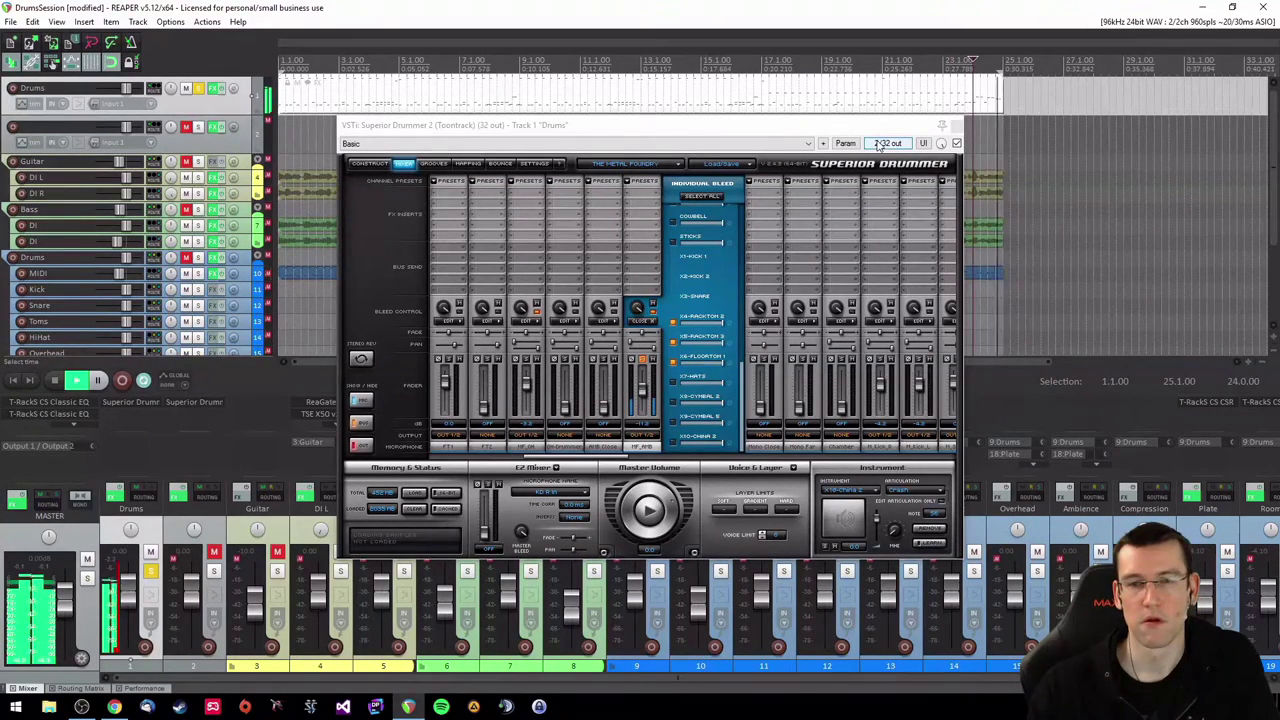
key("space")
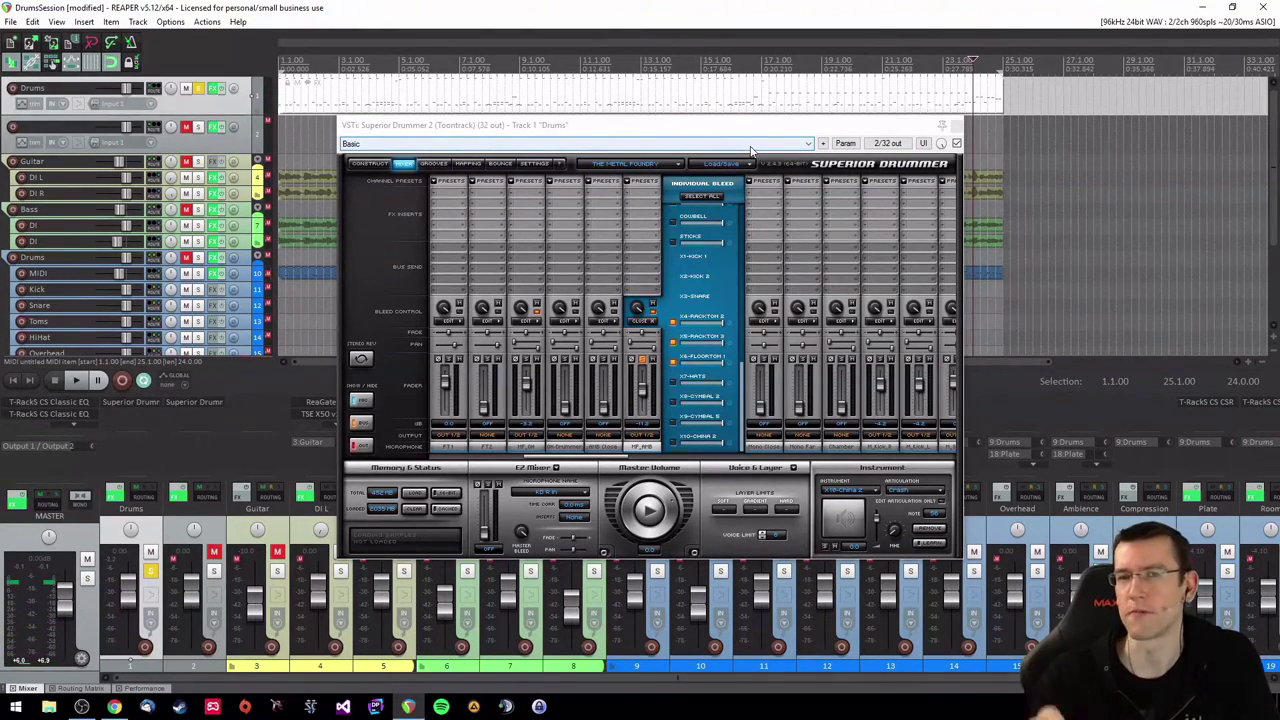
key("space")
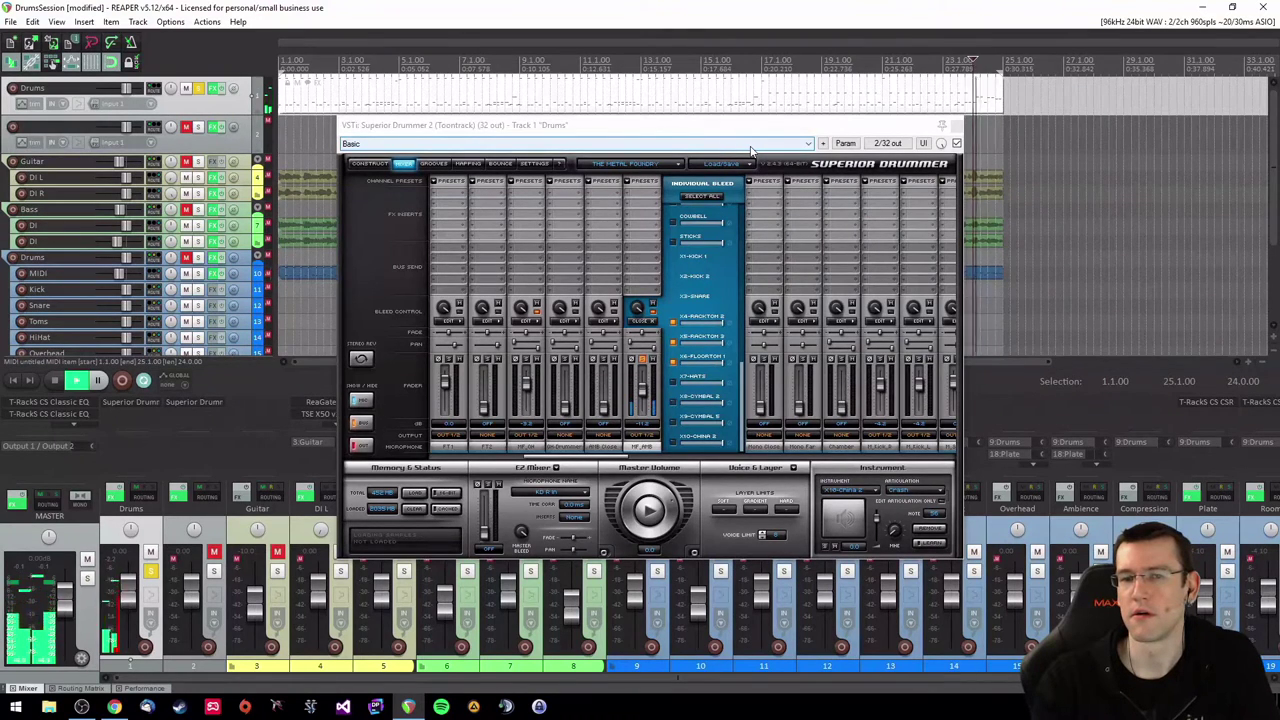
key("space")
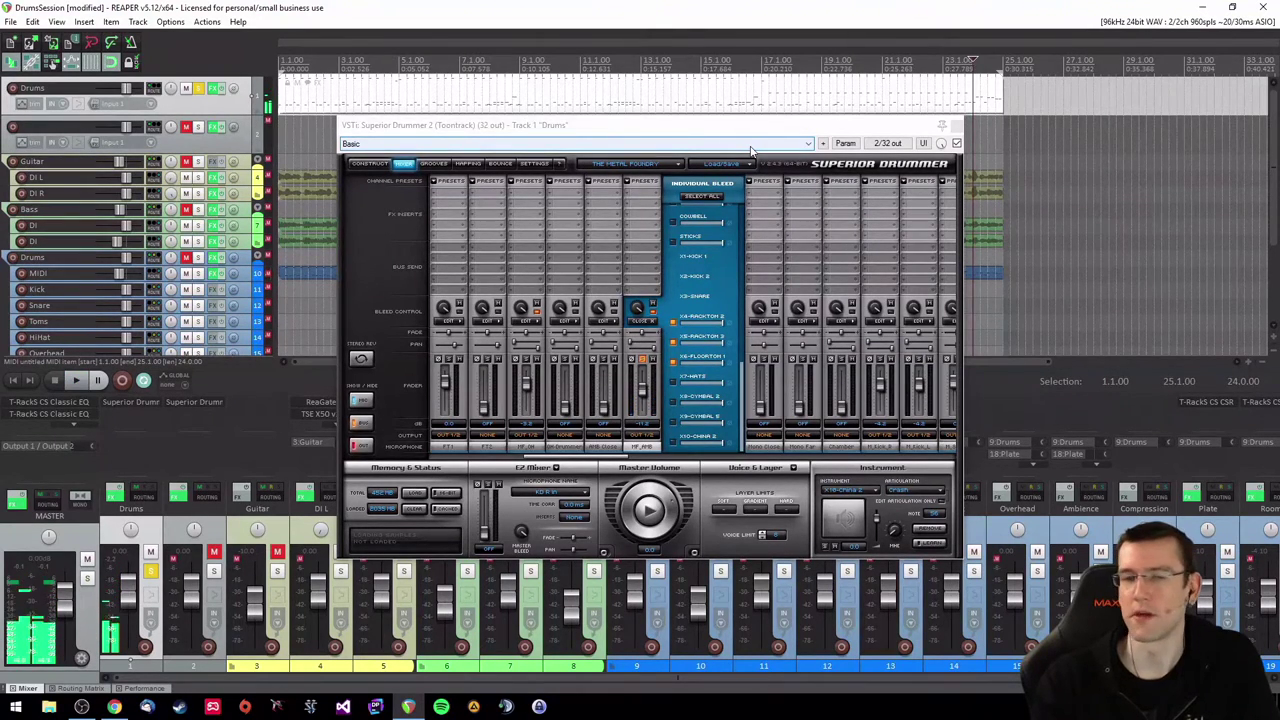
Lower the X7-Hats bleed into this channel to about -7.5 dB while listening
left_click(745, 386)
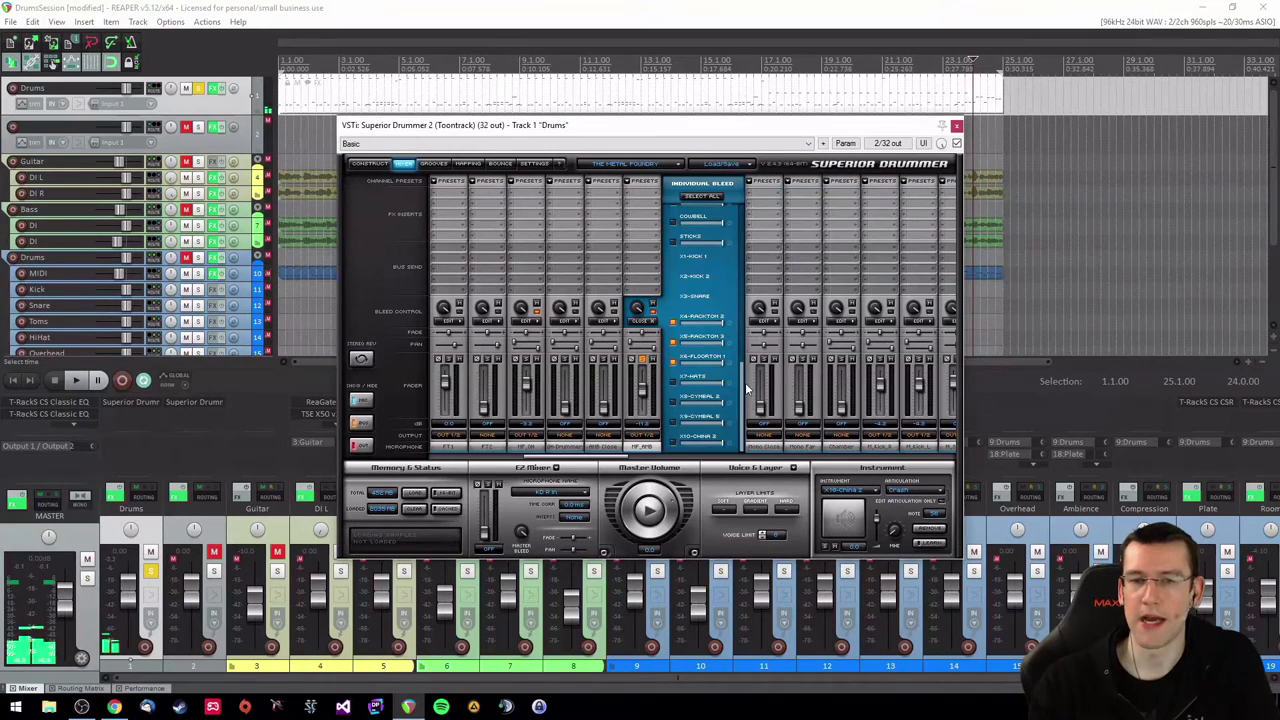
left_click(845, 100)
key("space")
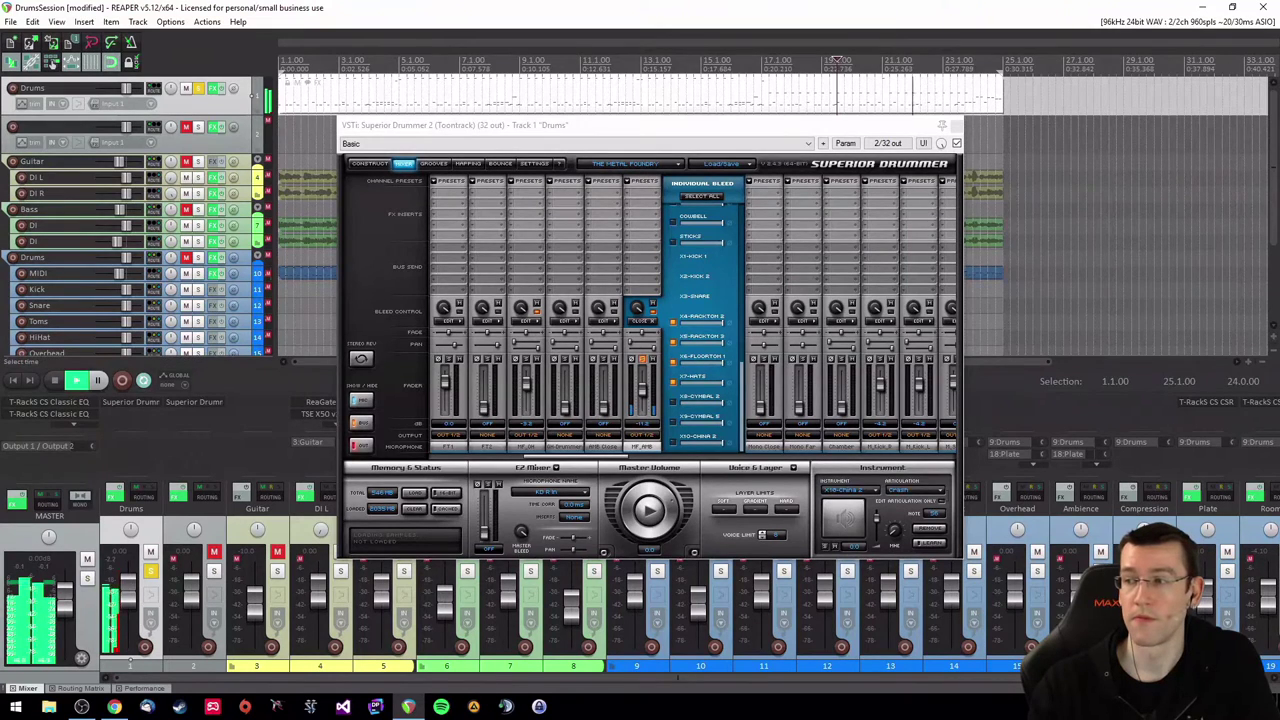
key("space")
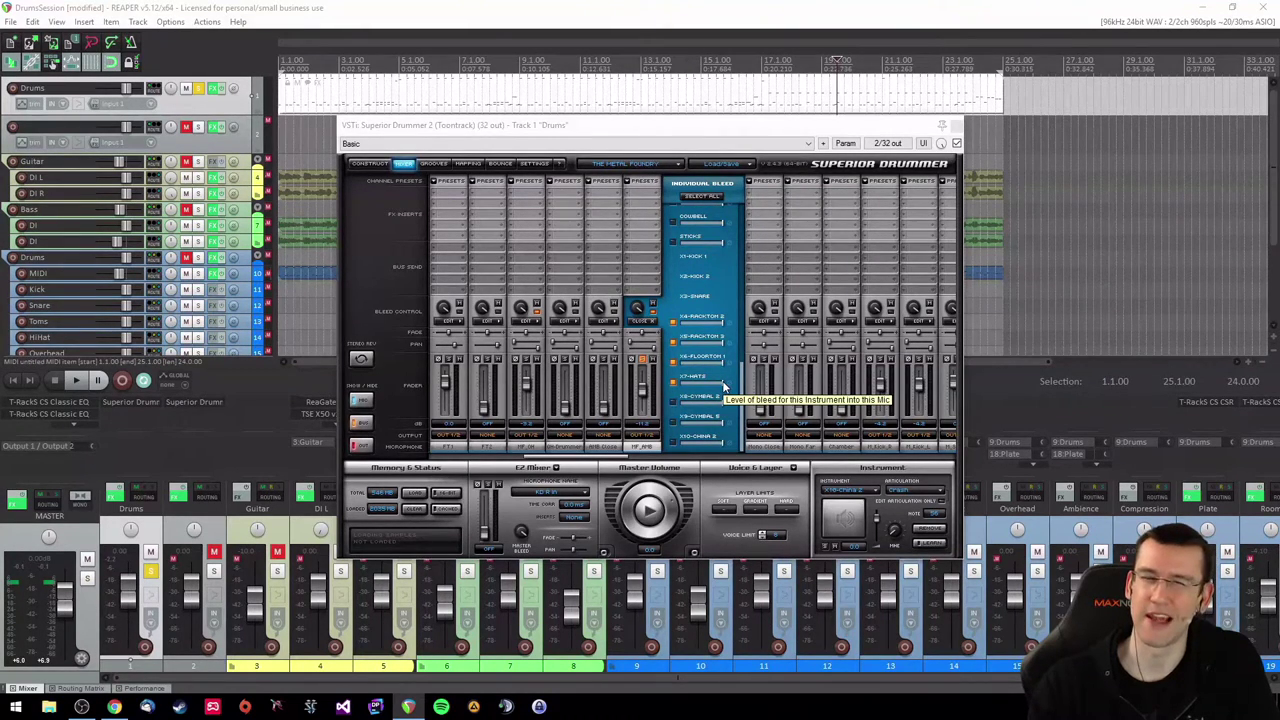
key("space")
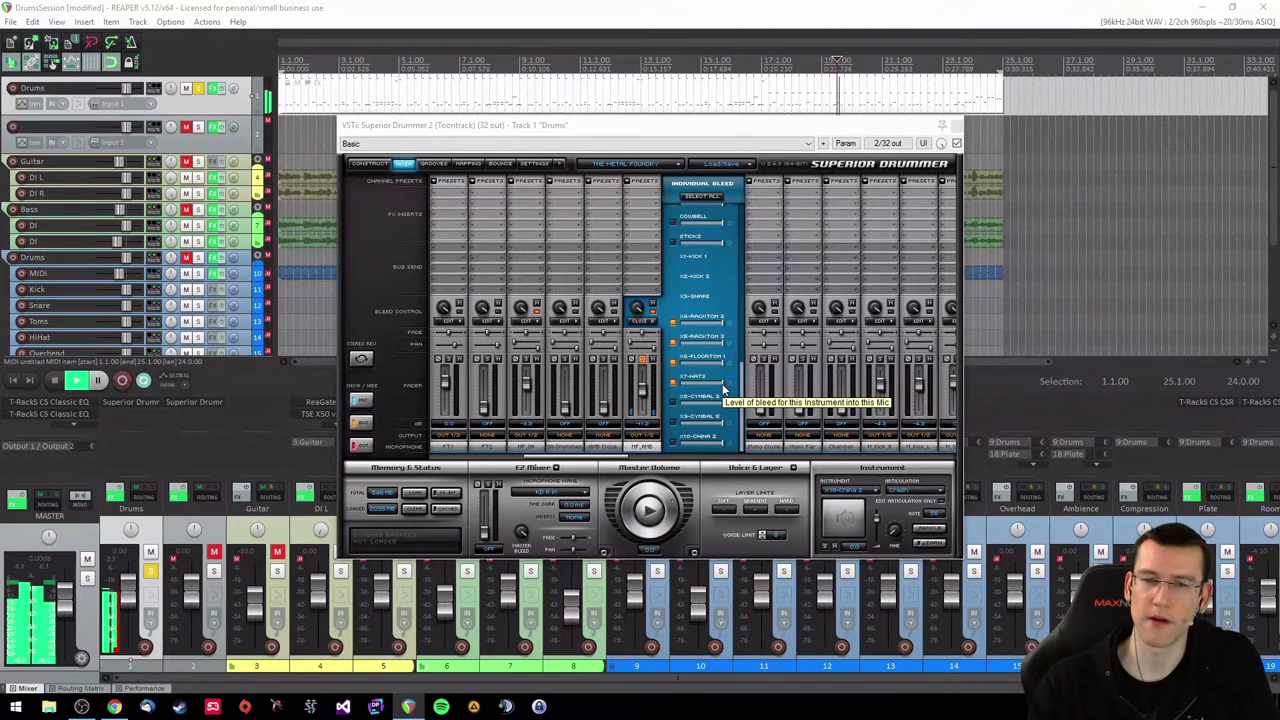
left_click_drag(716, 385, 715, 390)
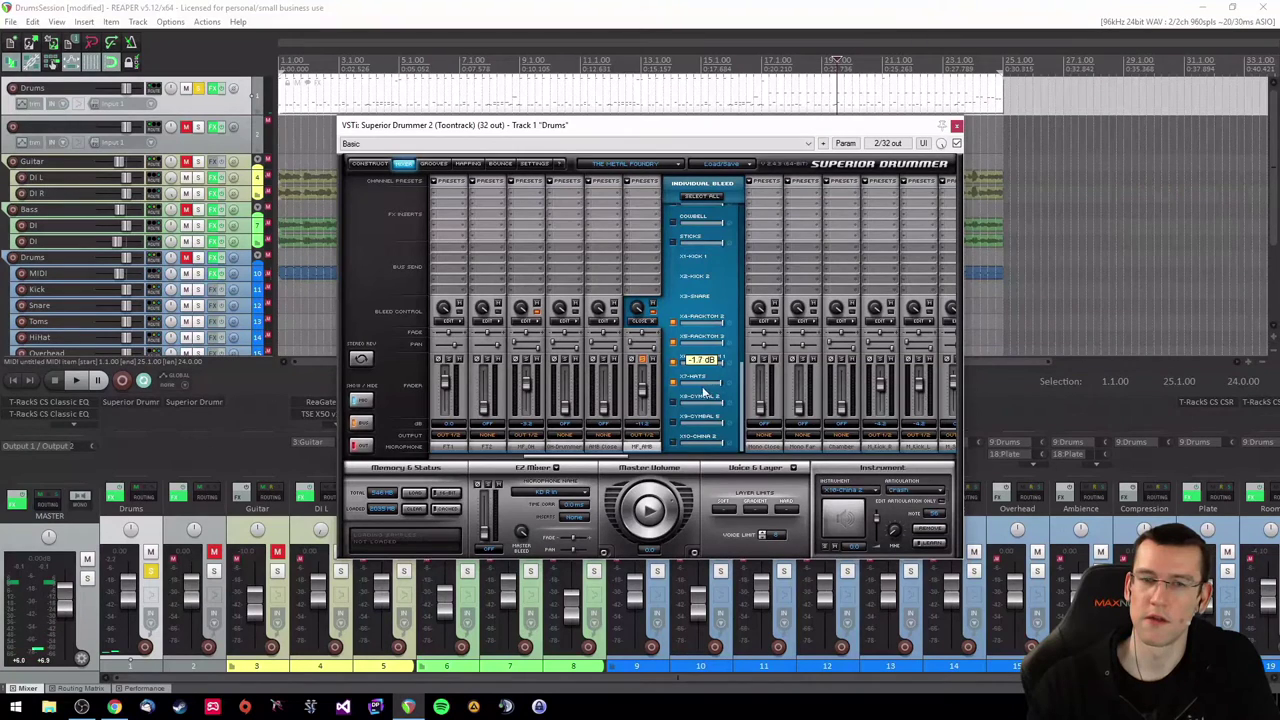
left_click_drag(621, 394, 618, 392)
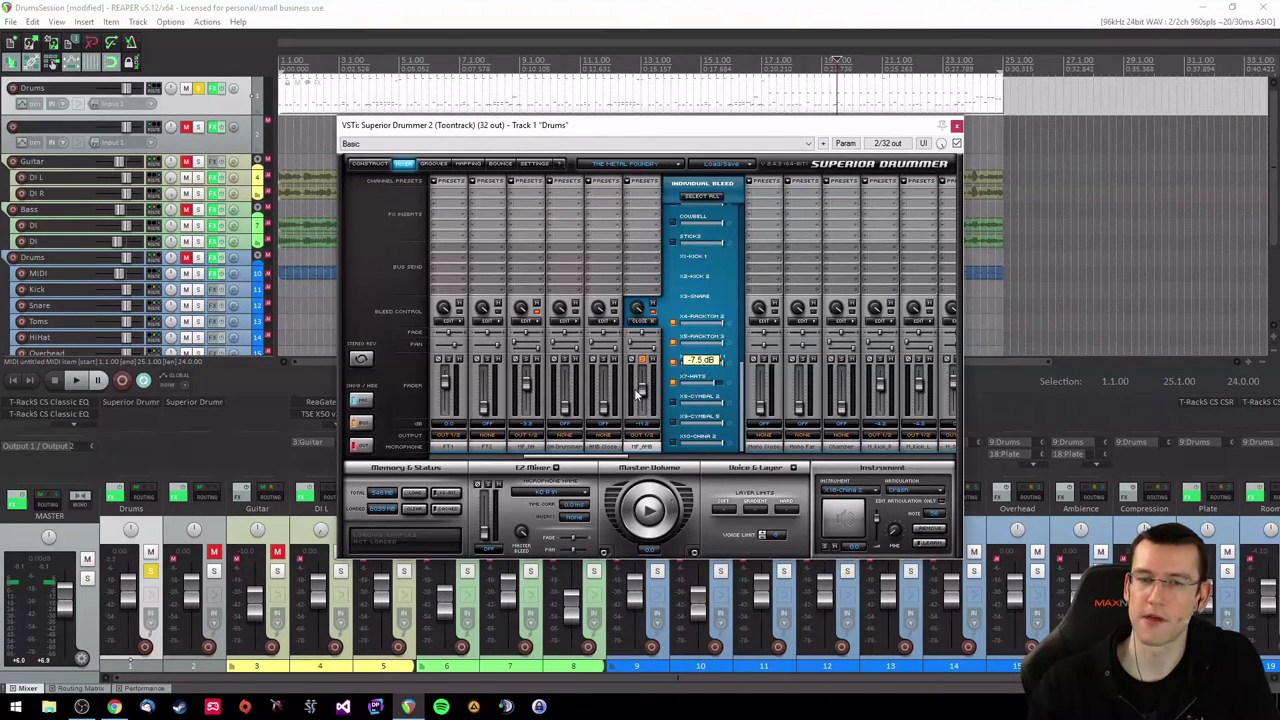
left_click_drag(636, 395, 635, 388)
key("space")
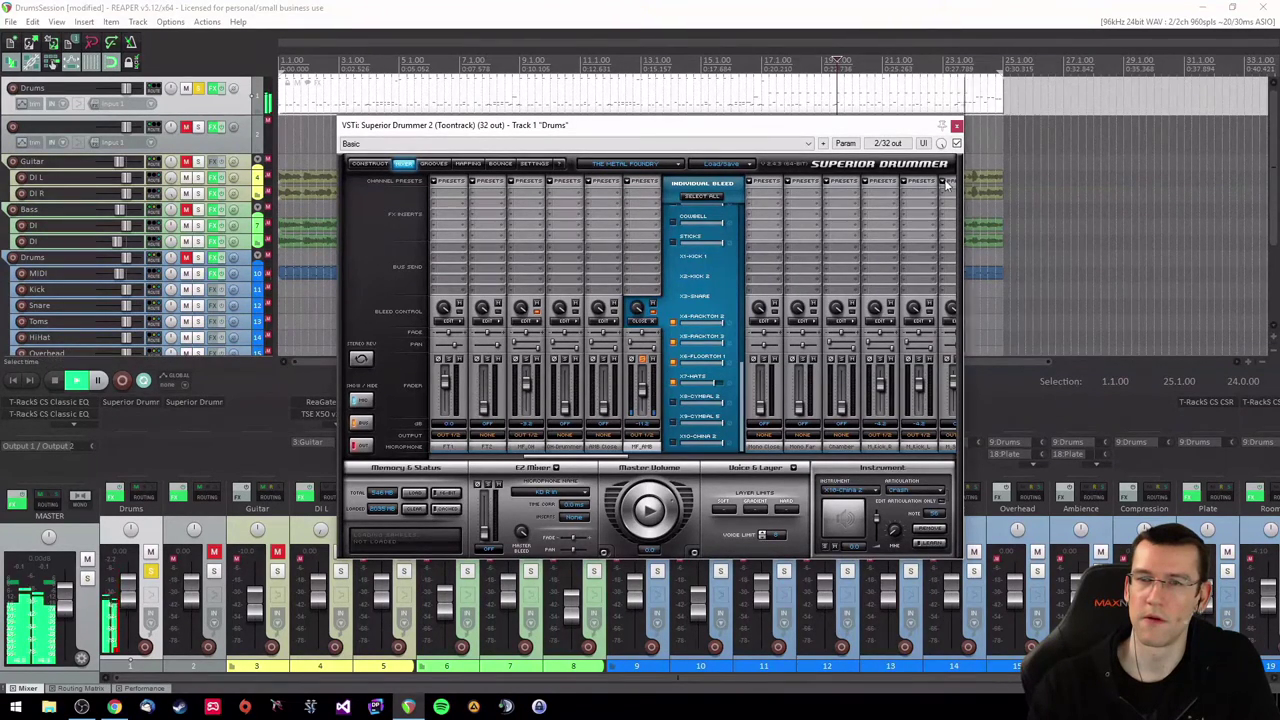
Change which instruments bleed into this channel, audition the result, and close the Individual Bleed list
key("space")
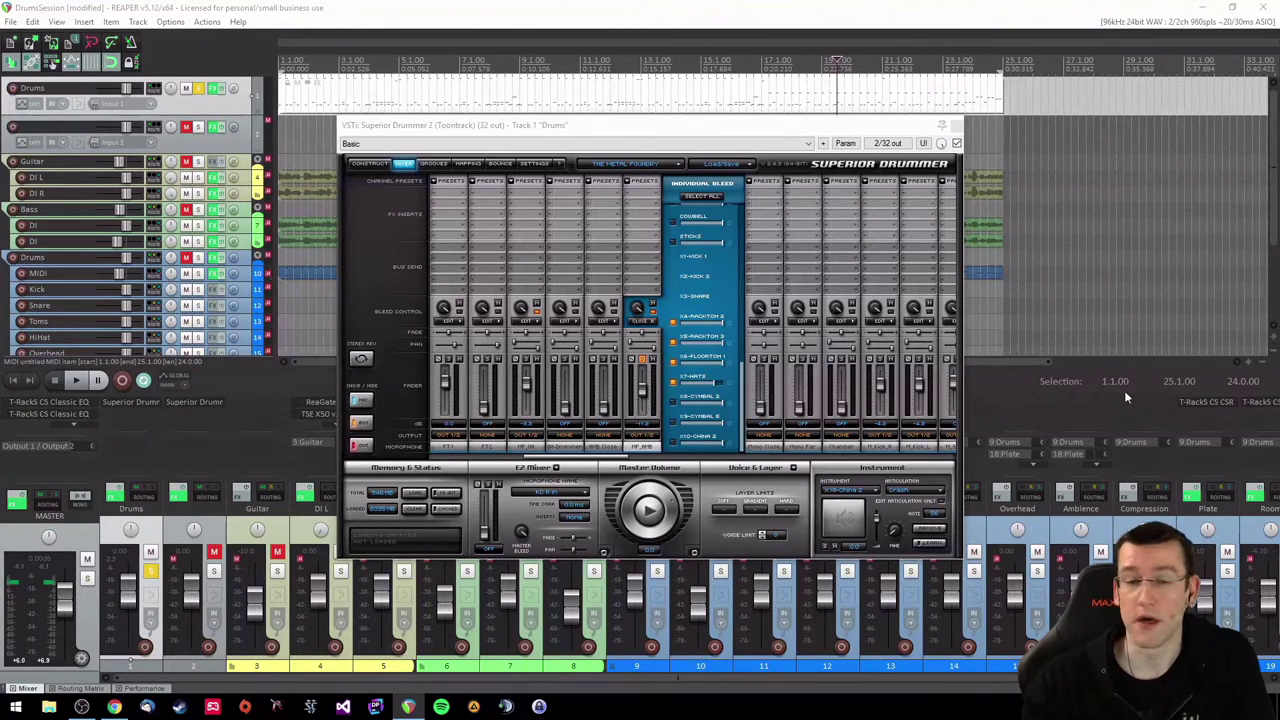
left_click(745, 396)
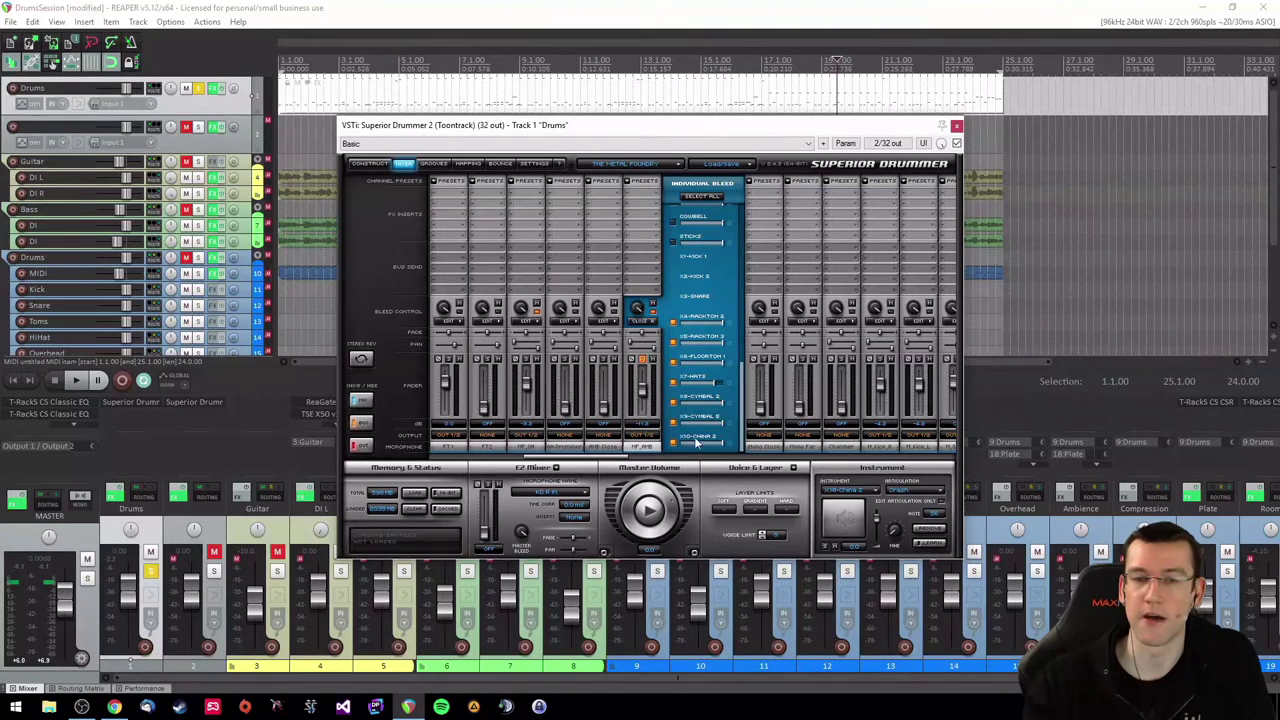
key("space")
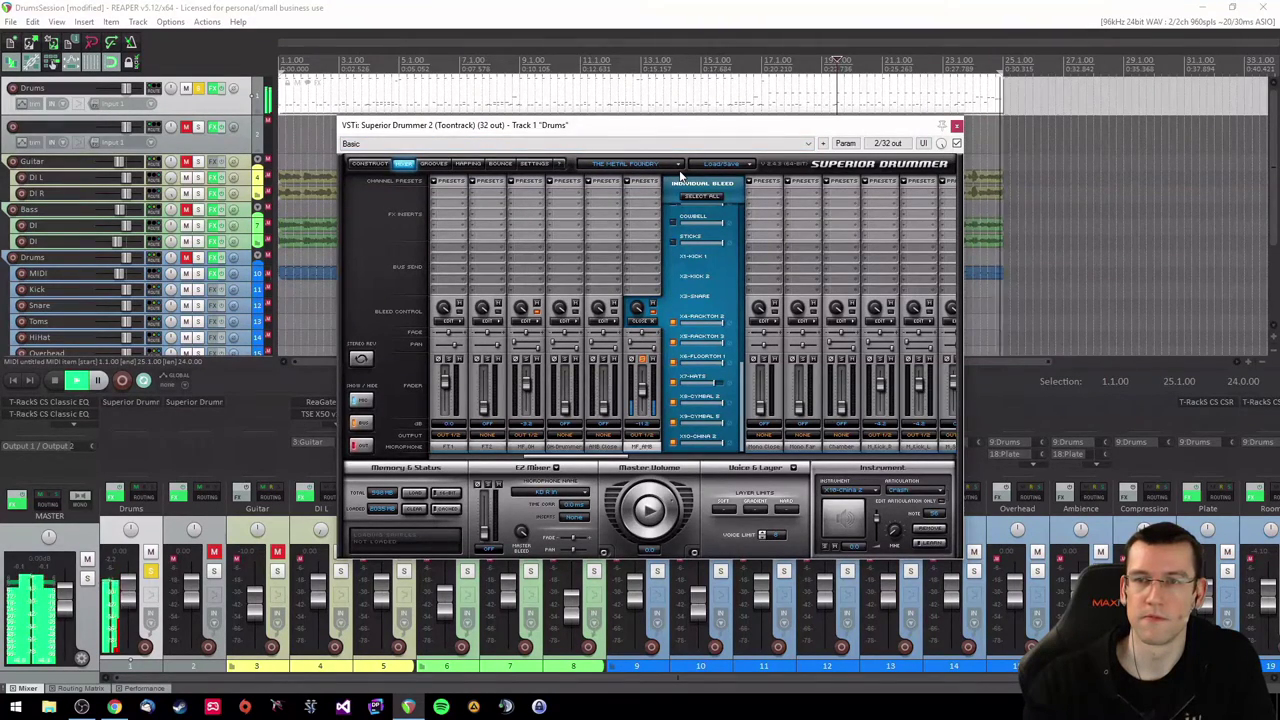
key("space")
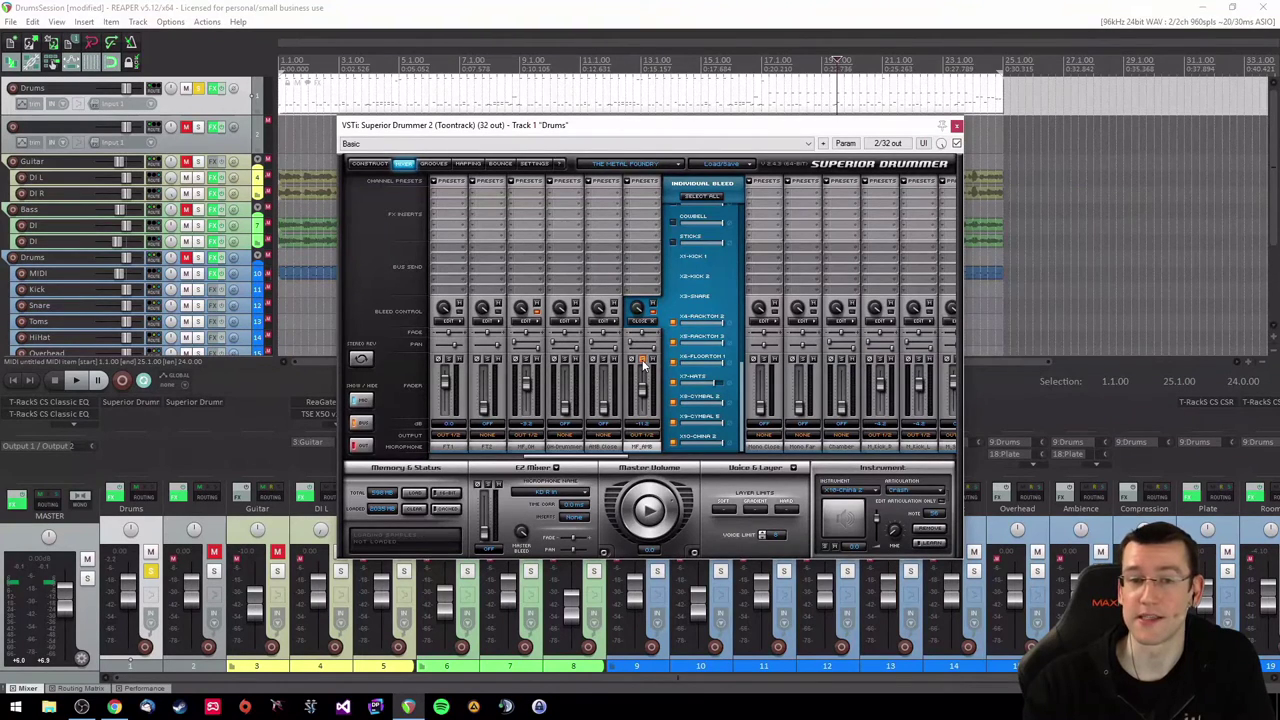
left_click(643, 322)
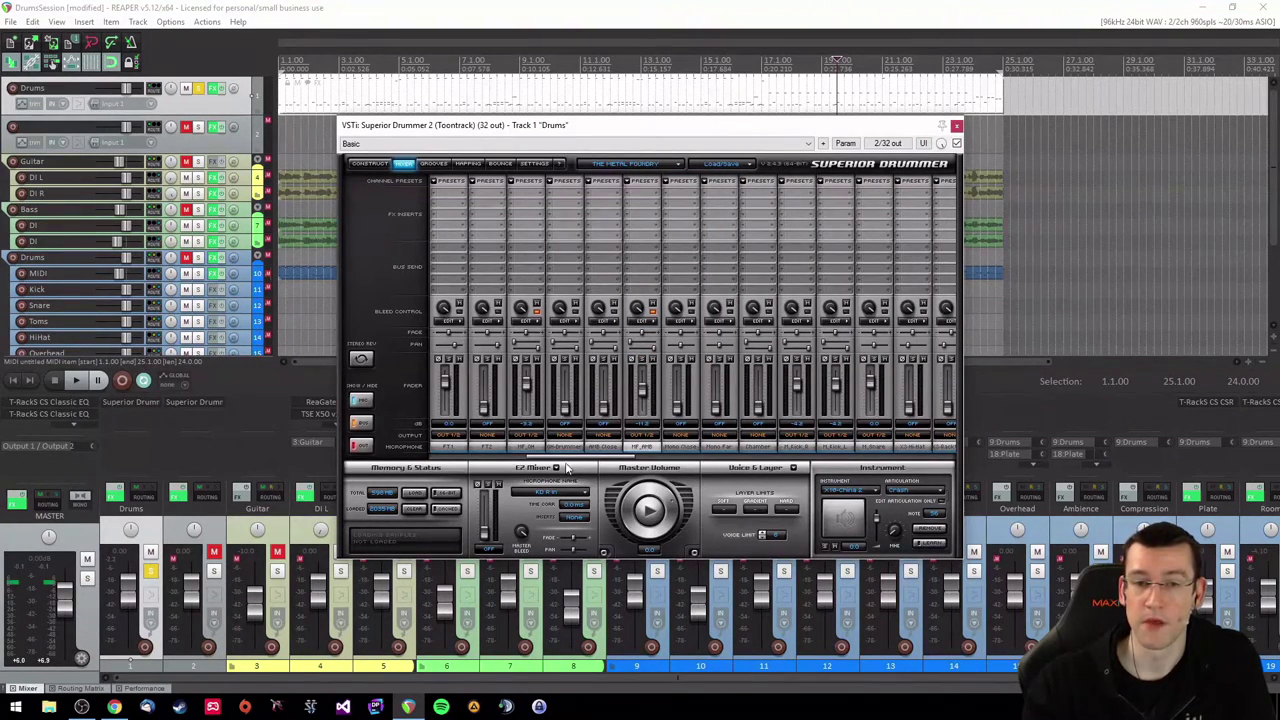
Scroll the Superior Drummer mixer to its later channels and buses and open a channel's Individual Bleed list
left_click_drag(571, 460, 671, 455)
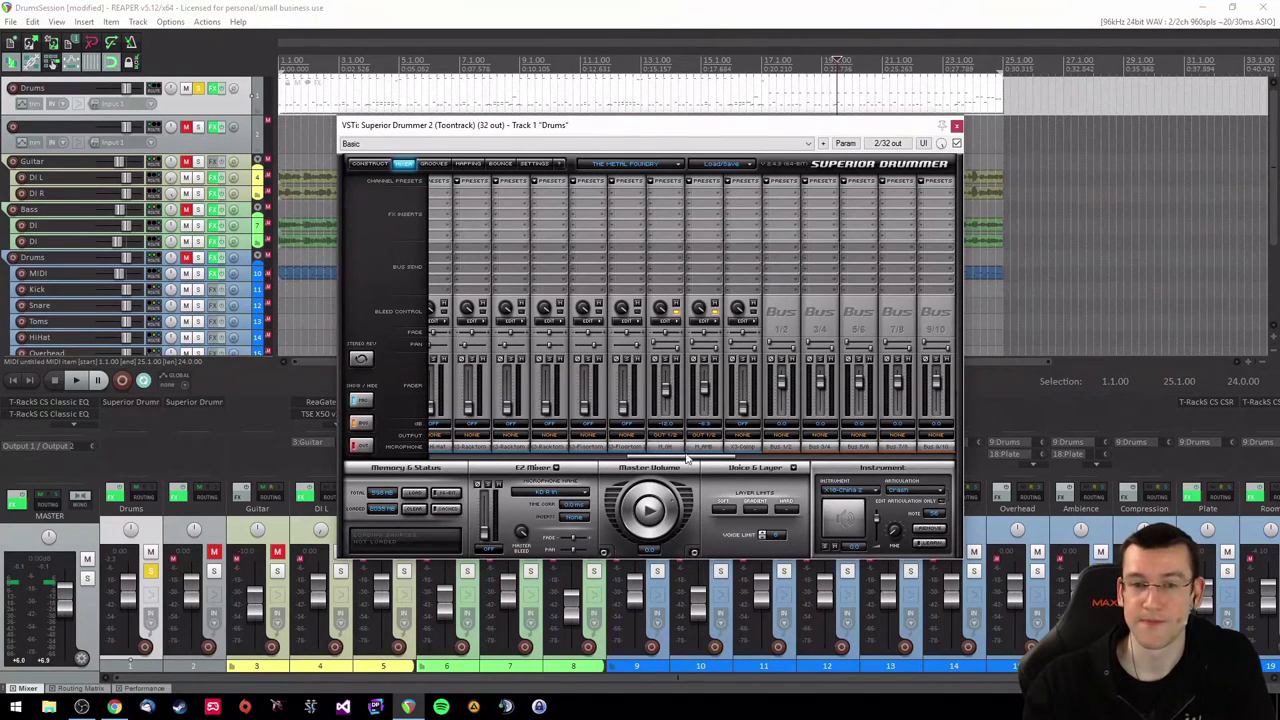
left_click(52, 62)
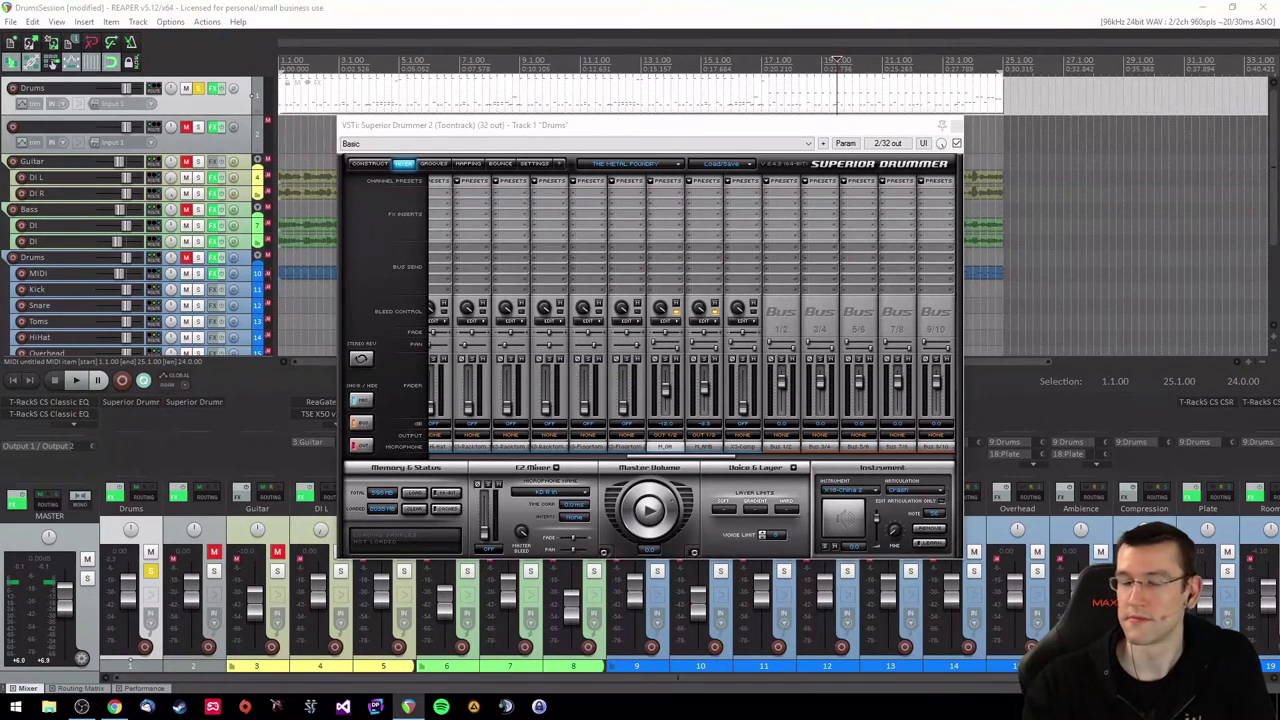
left_click(672, 323)
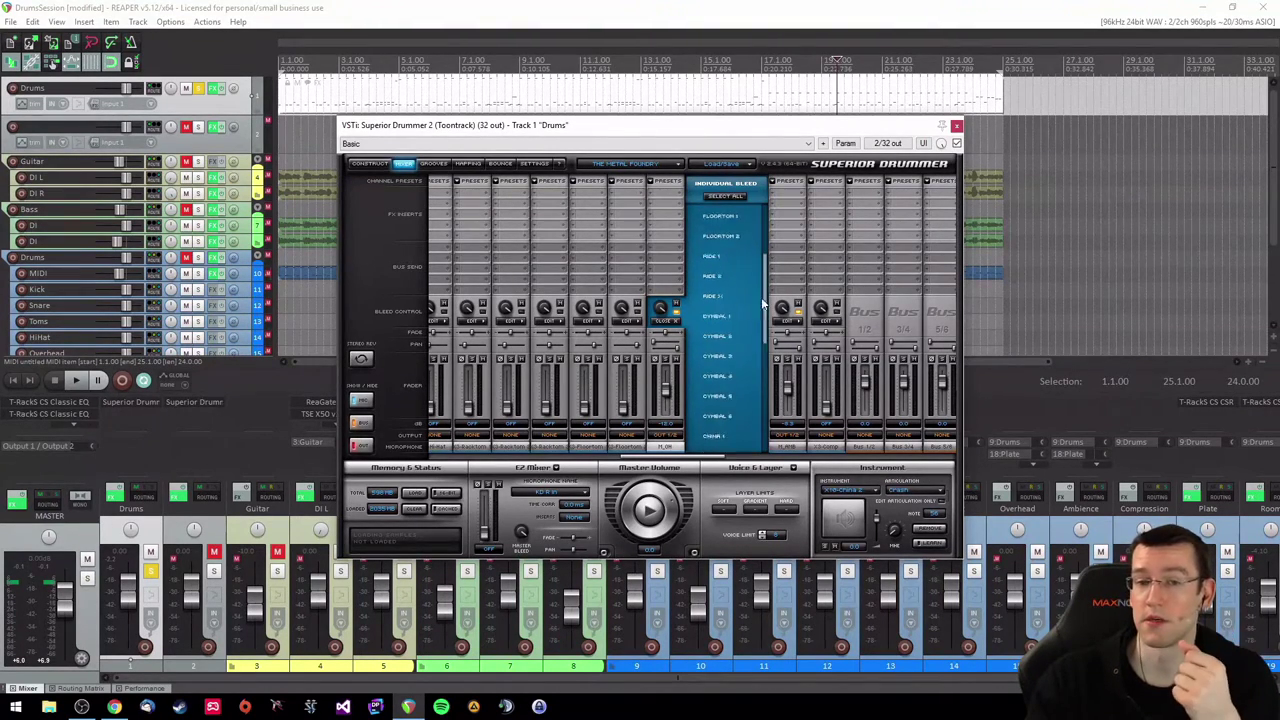
Solo the channel, play the drum part, and close its Individual Bleed list
left_click_drag(766, 252, 768, 392)
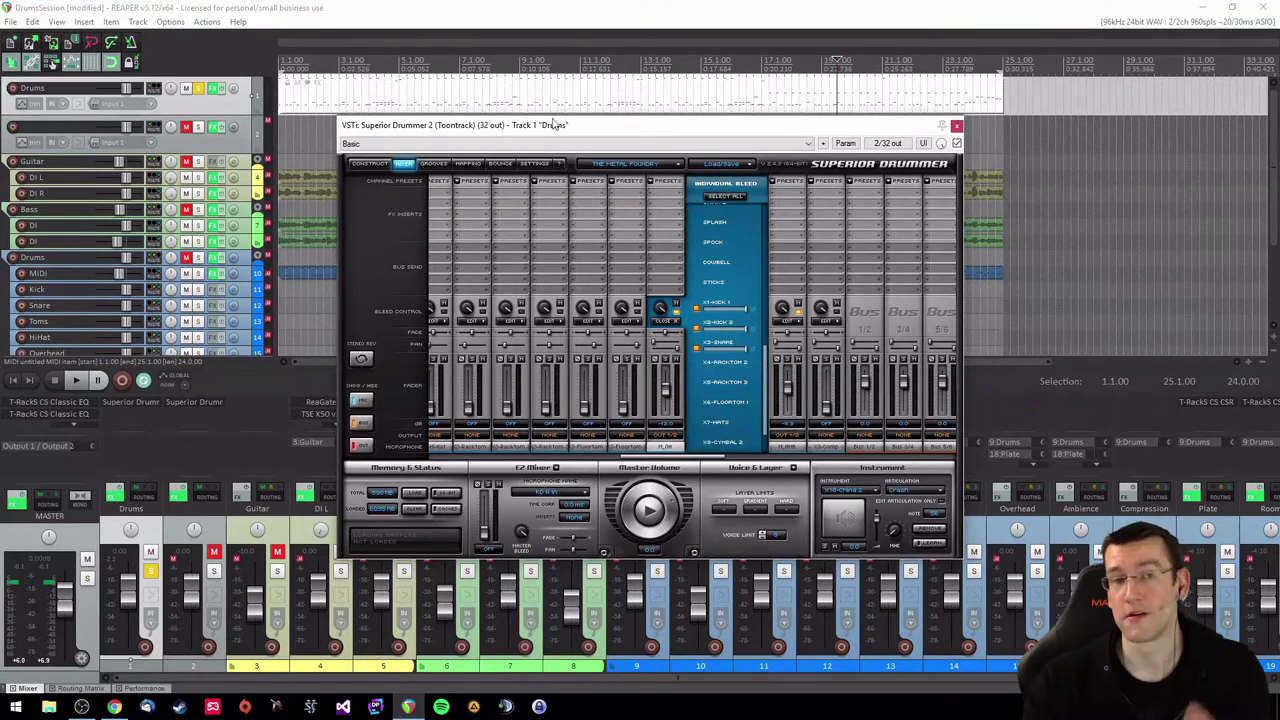
left_click(666, 361)
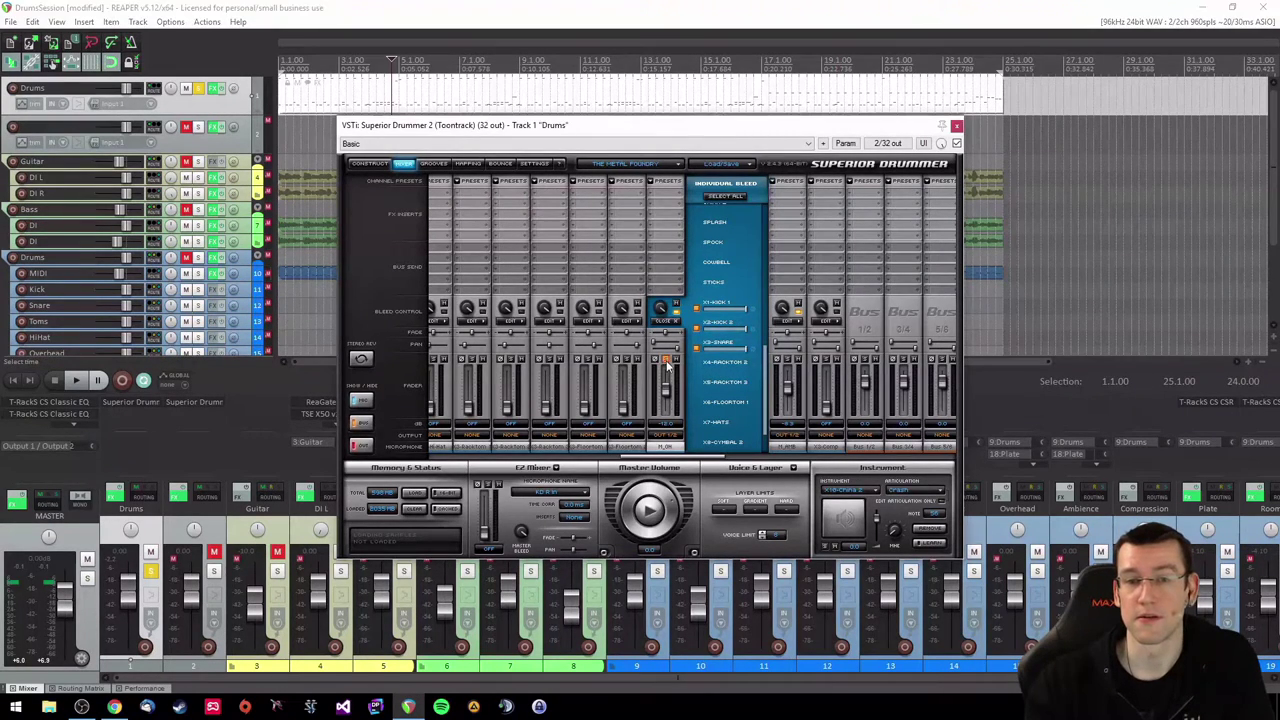
key("space")
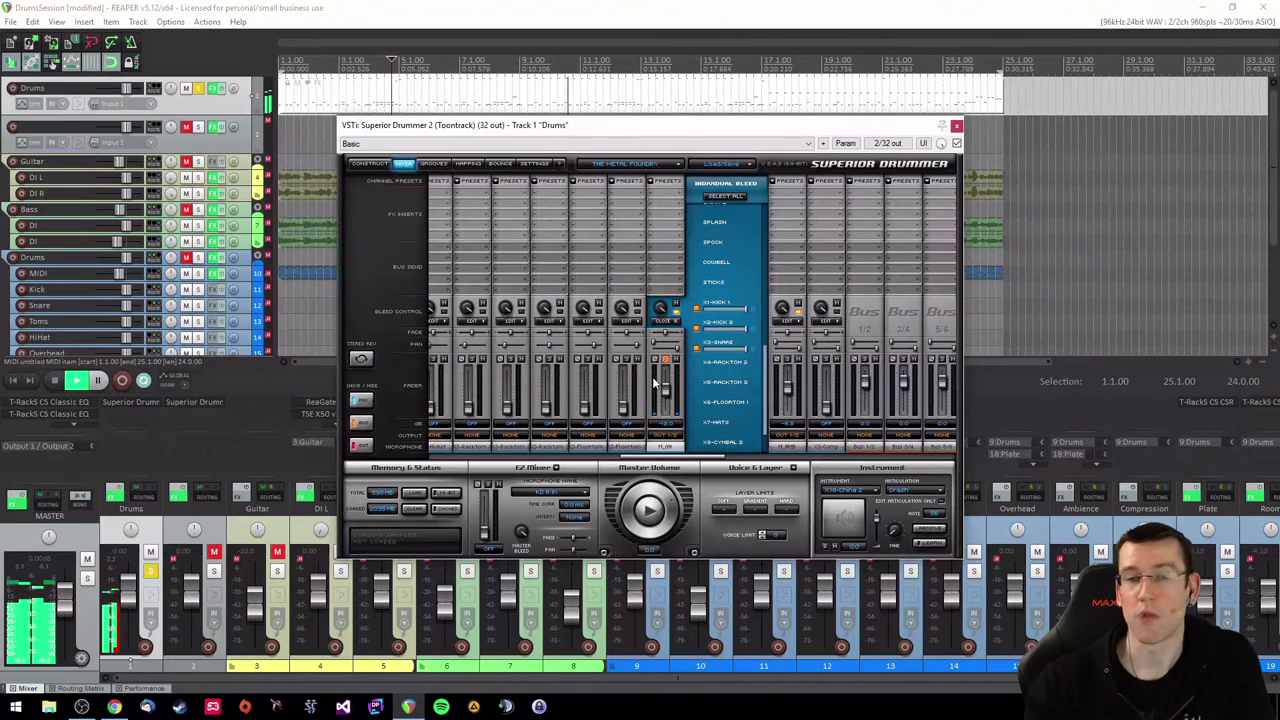
left_click(670, 323)
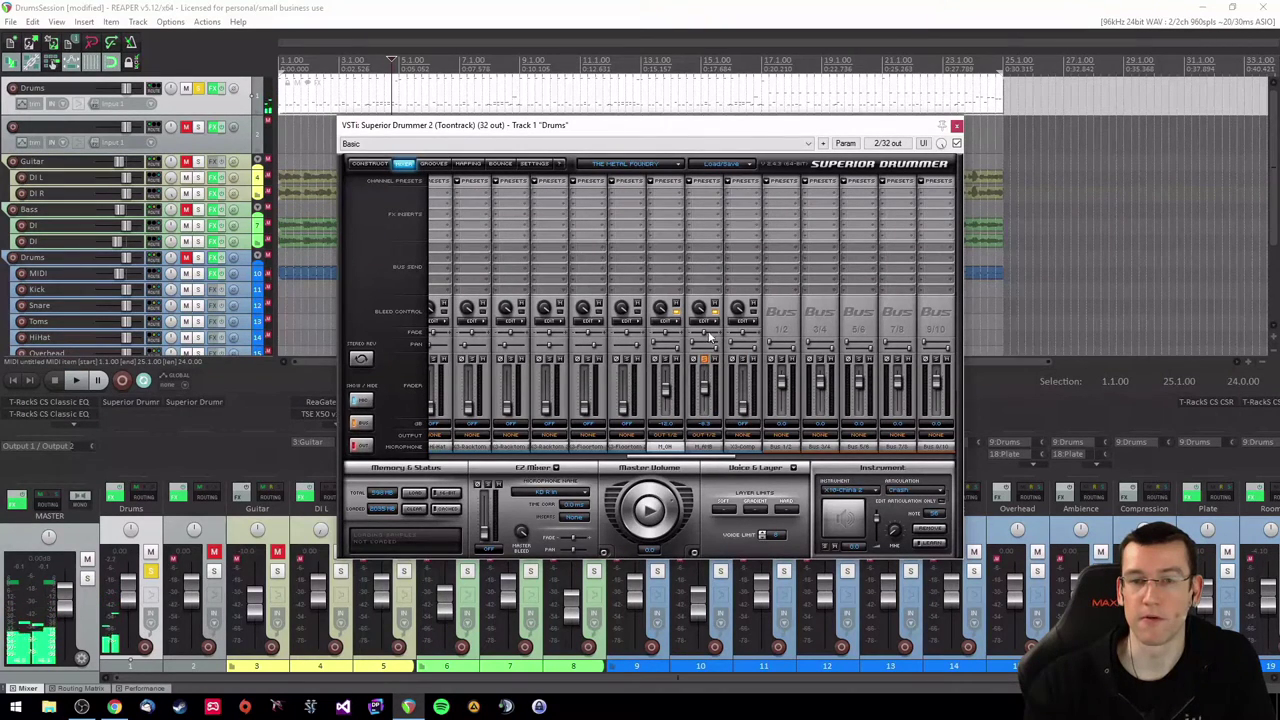
left_click(704, 320)
left_click_drag(806, 254, 815, 398)
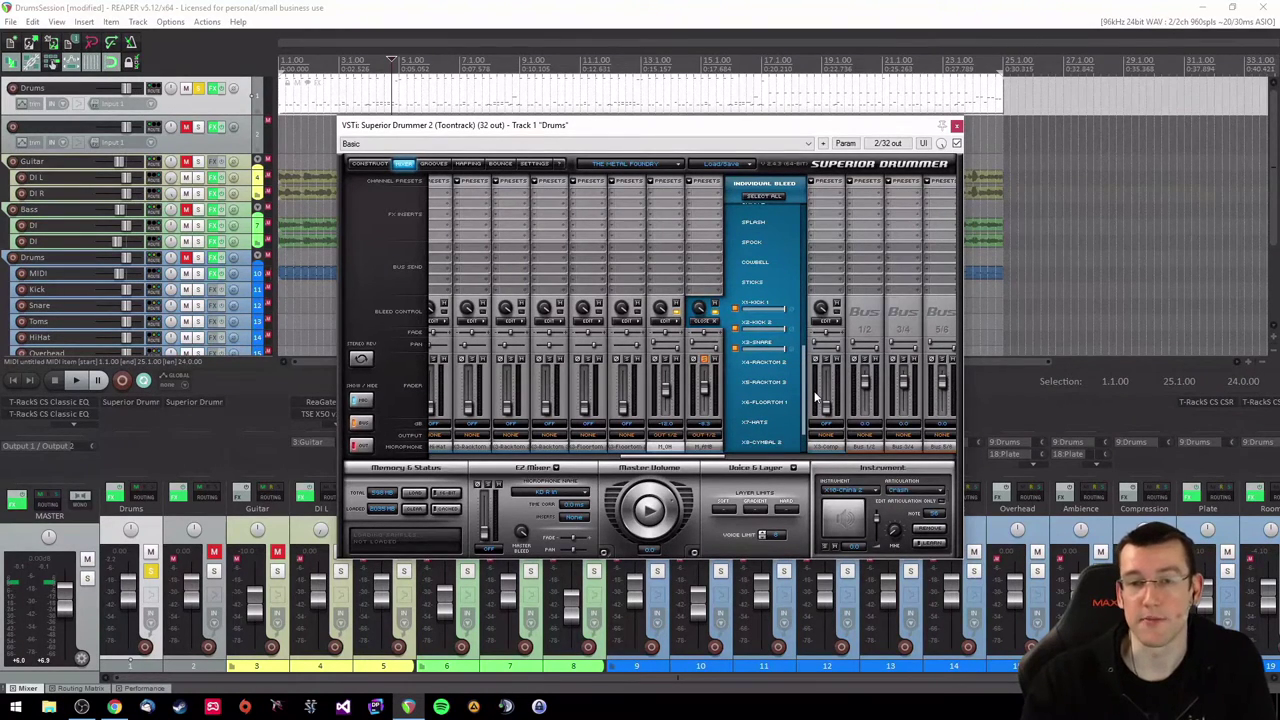
left_click_drag(815, 398, 815, 422)
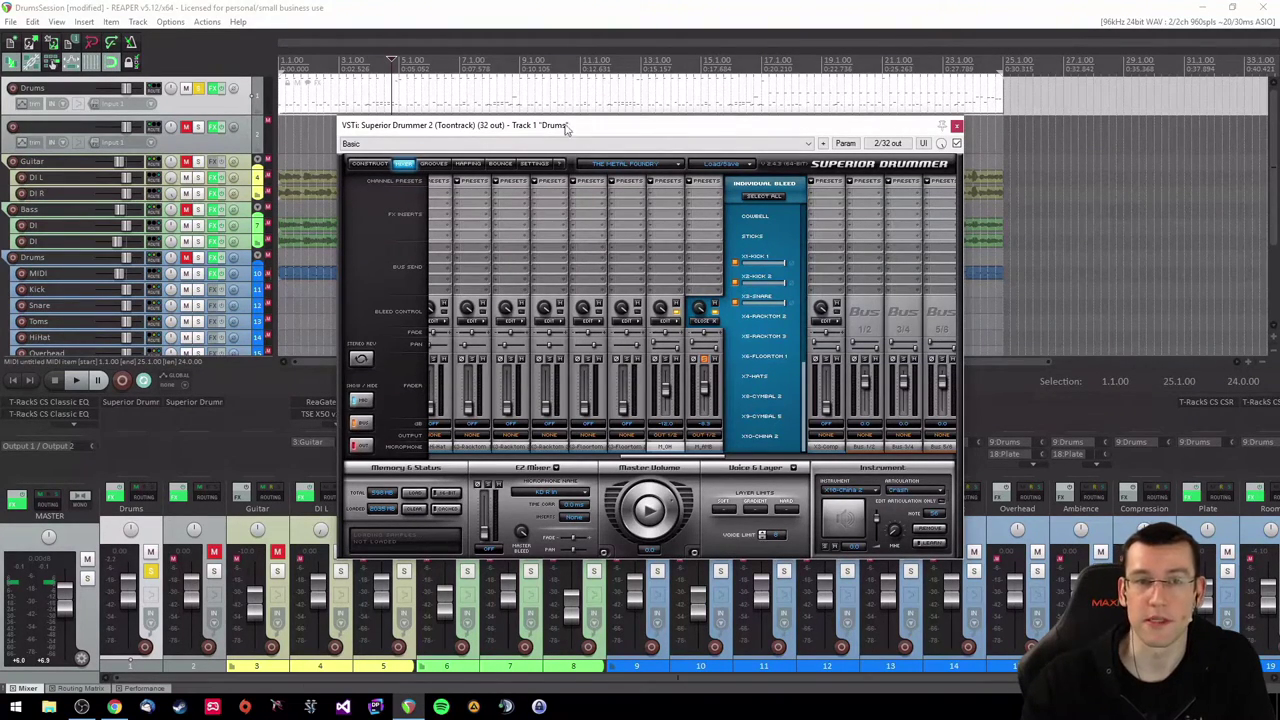
key("space")
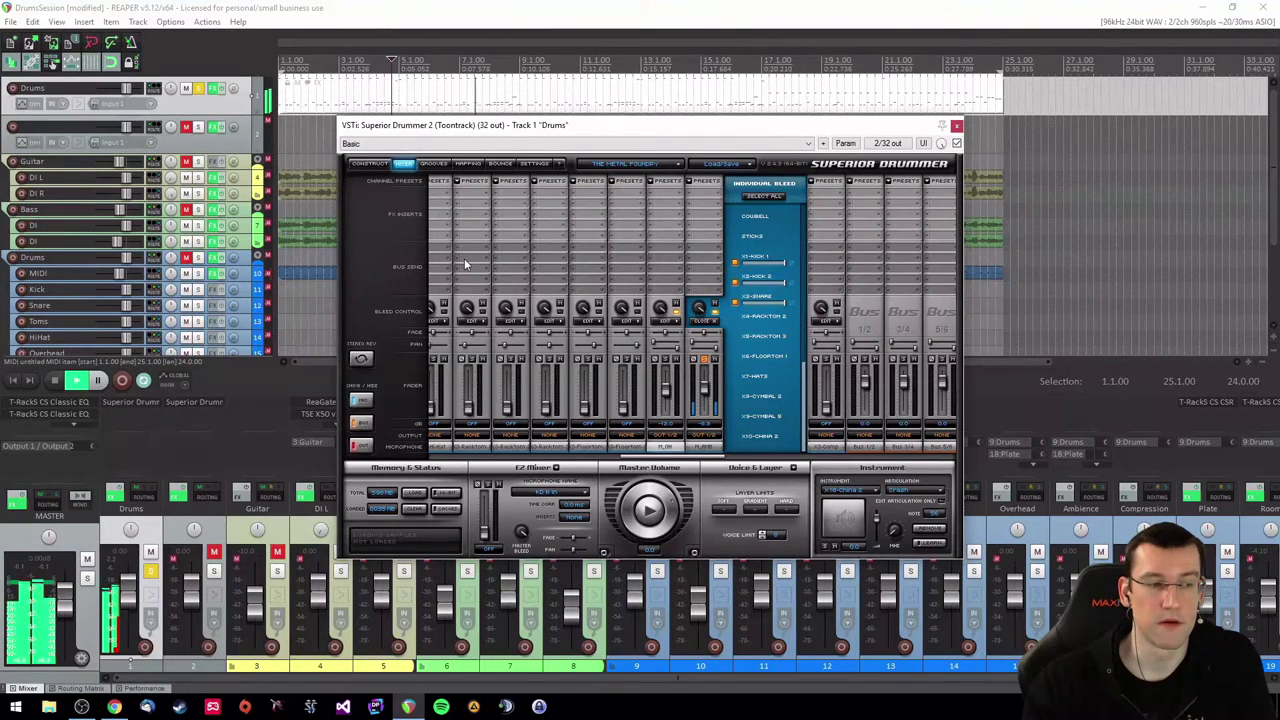
key("space")
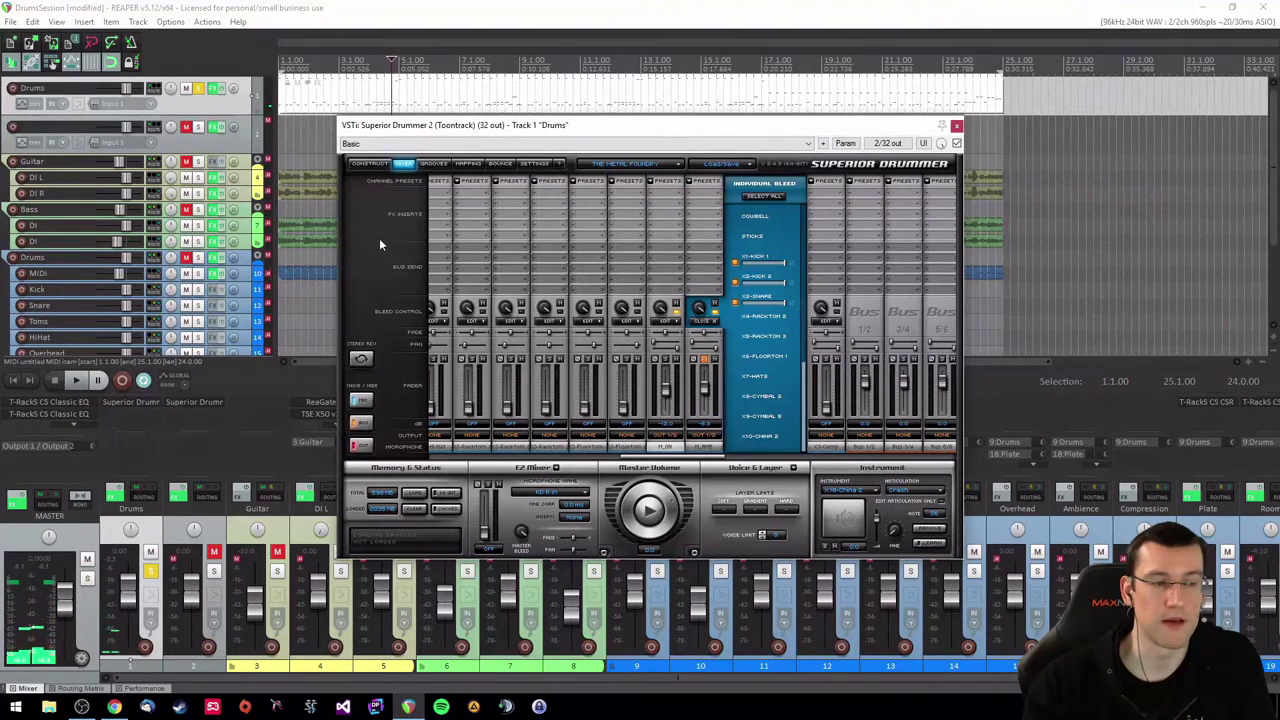
mouse_move(648, 128)
left_mouse_down()
mouse_move(649, 114)
mouse_move(646, 130)
left_mouse_up()
key("space")
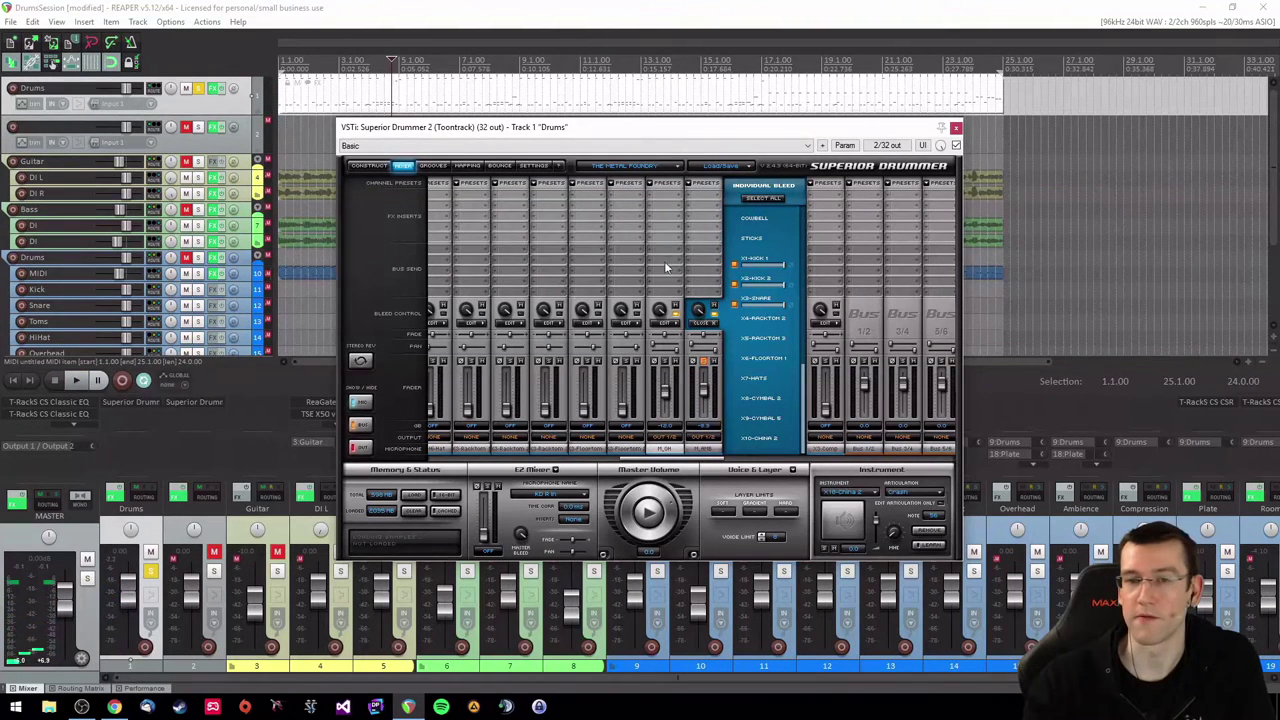
left_click(709, 324)
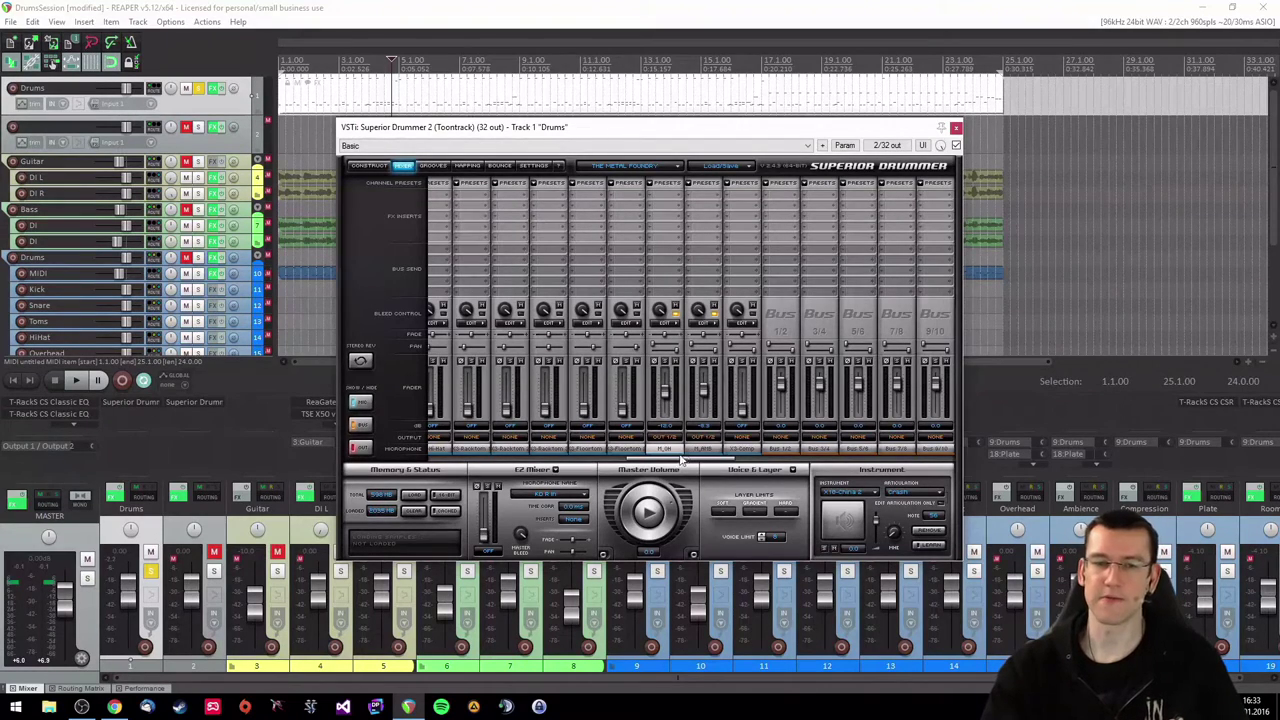
Scroll the Superior Drummer mixer back to its first channels and raise one channel's fader
left_click_drag(680, 460, 574, 471)
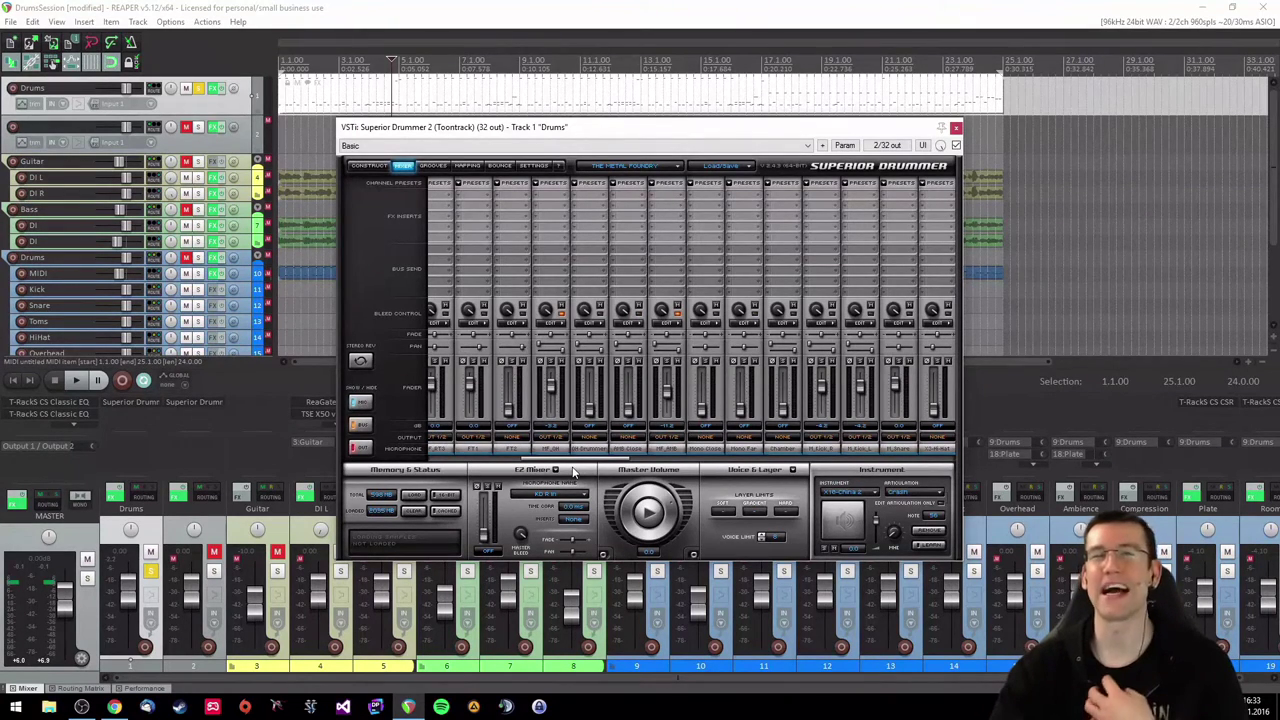
left_click_drag(574, 471, 575, 469)
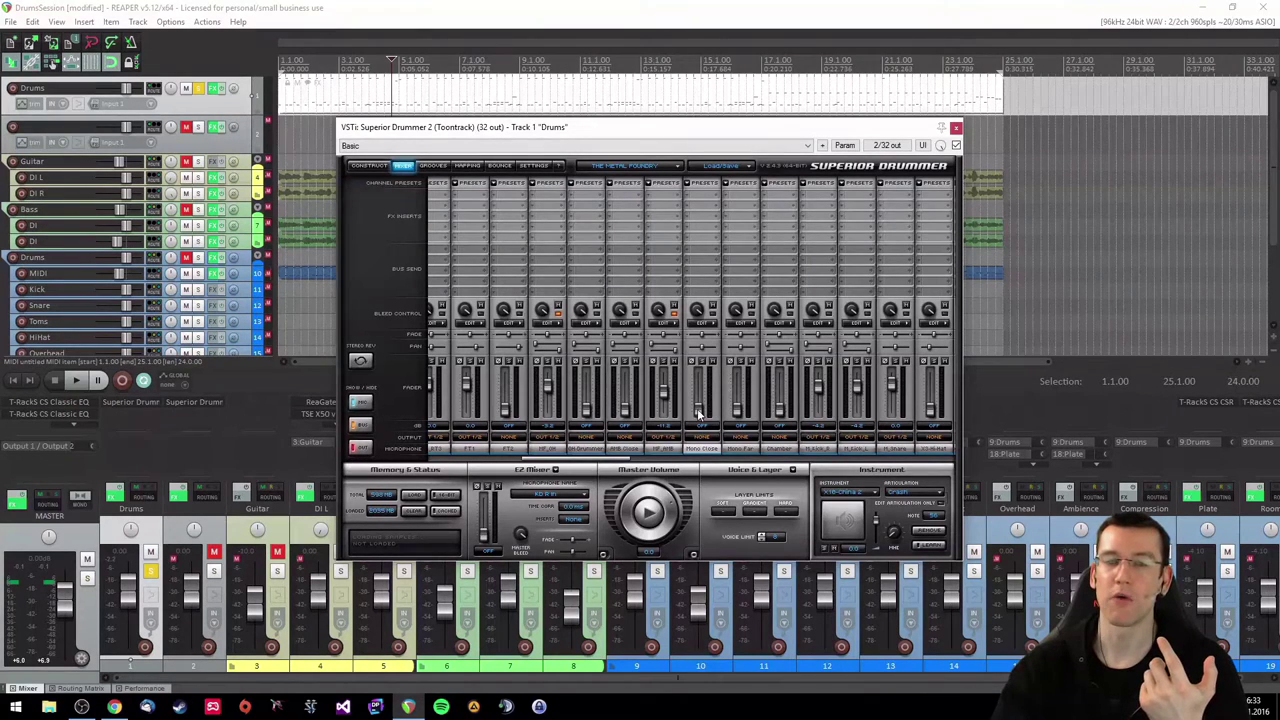
left_click_drag(698, 413, 699, 395)
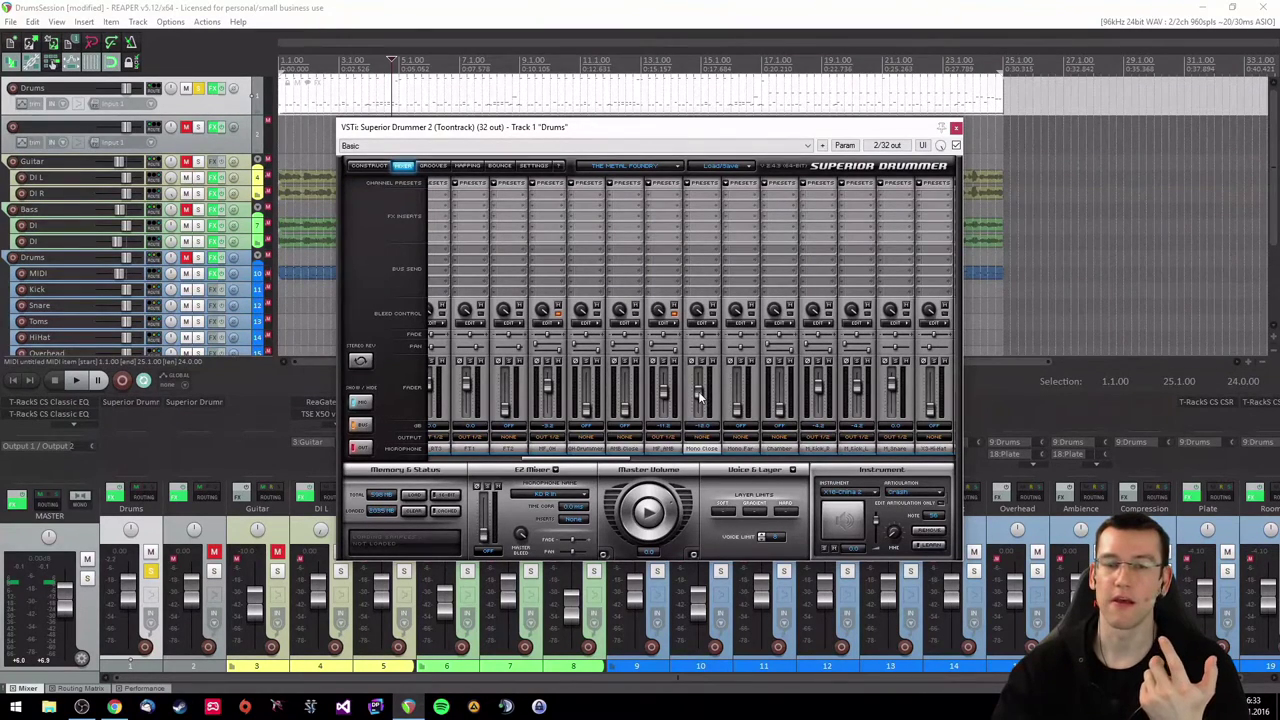
left_click(703, 443)
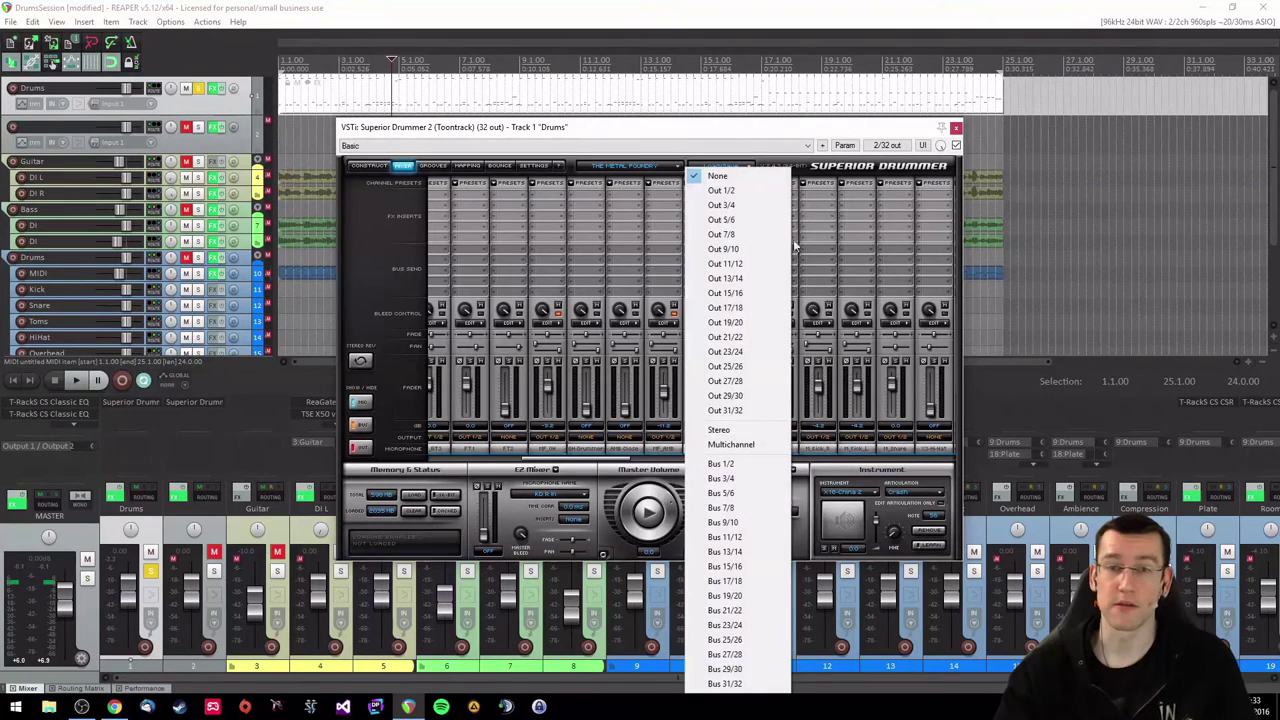
Route the channel to Out 1/2, check its bleed settings, and audition it with playback
left_click(739, 193)
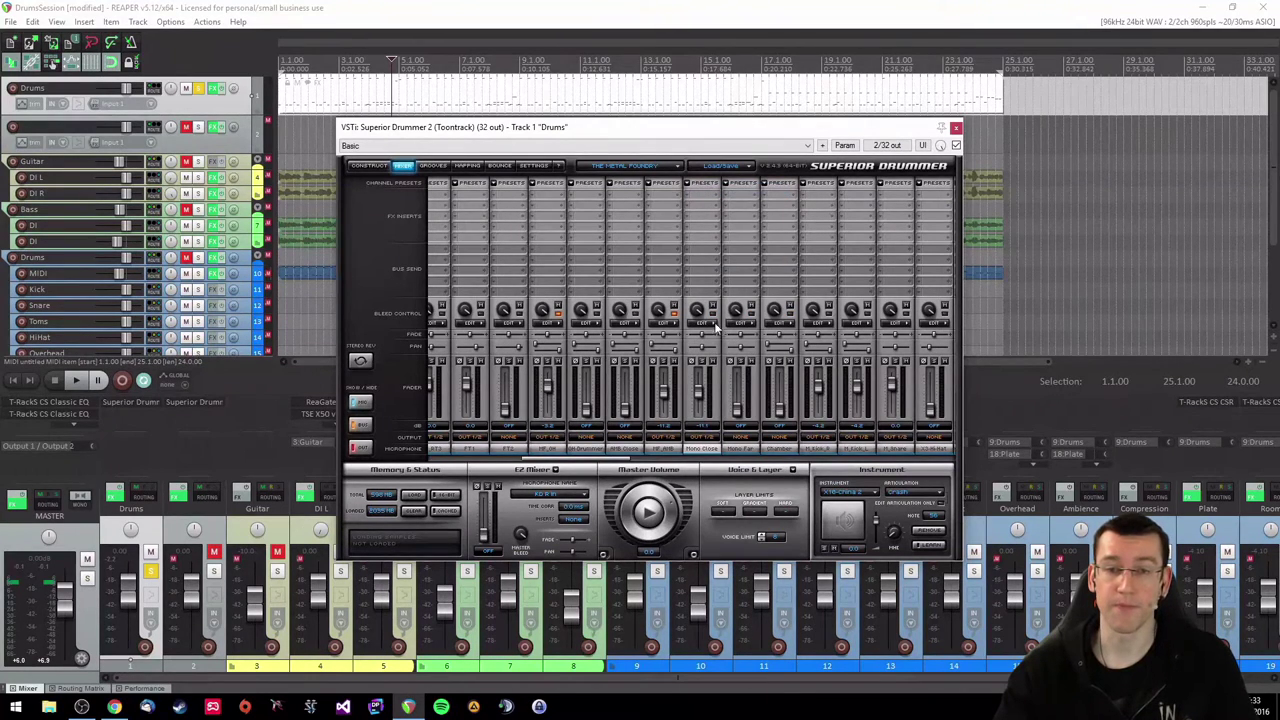
left_click(705, 323)
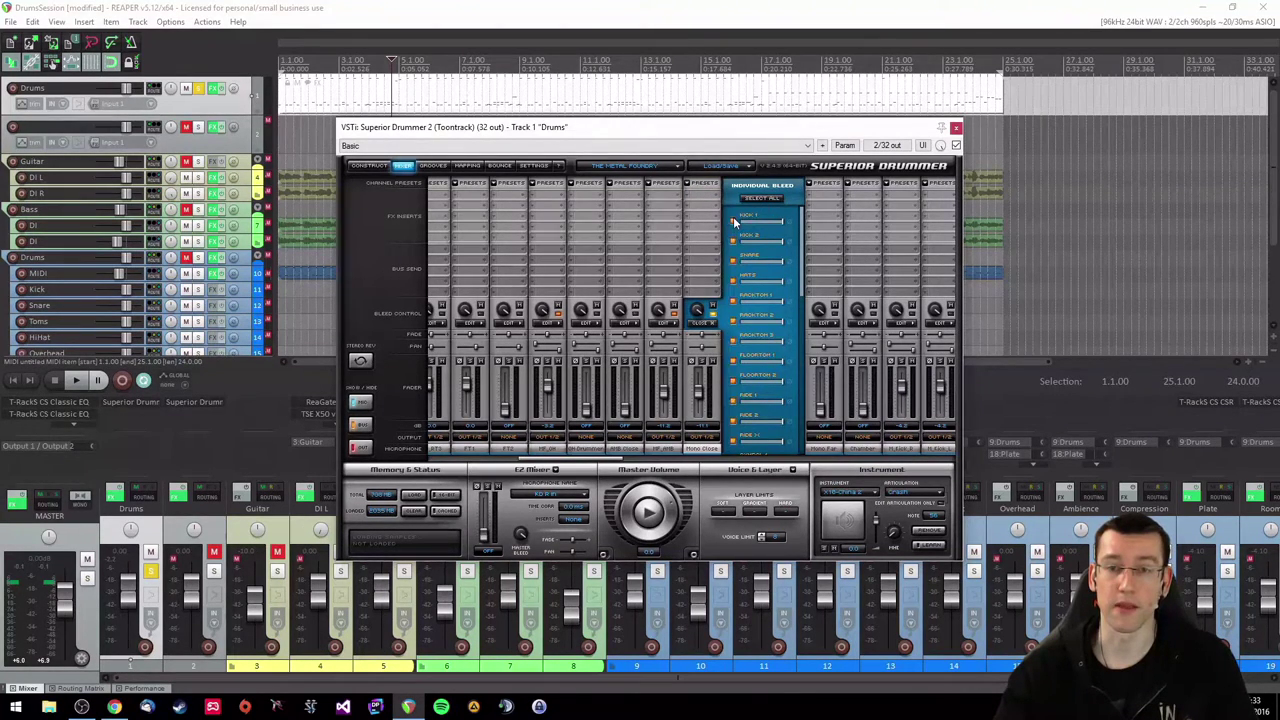
left_click(706, 325)
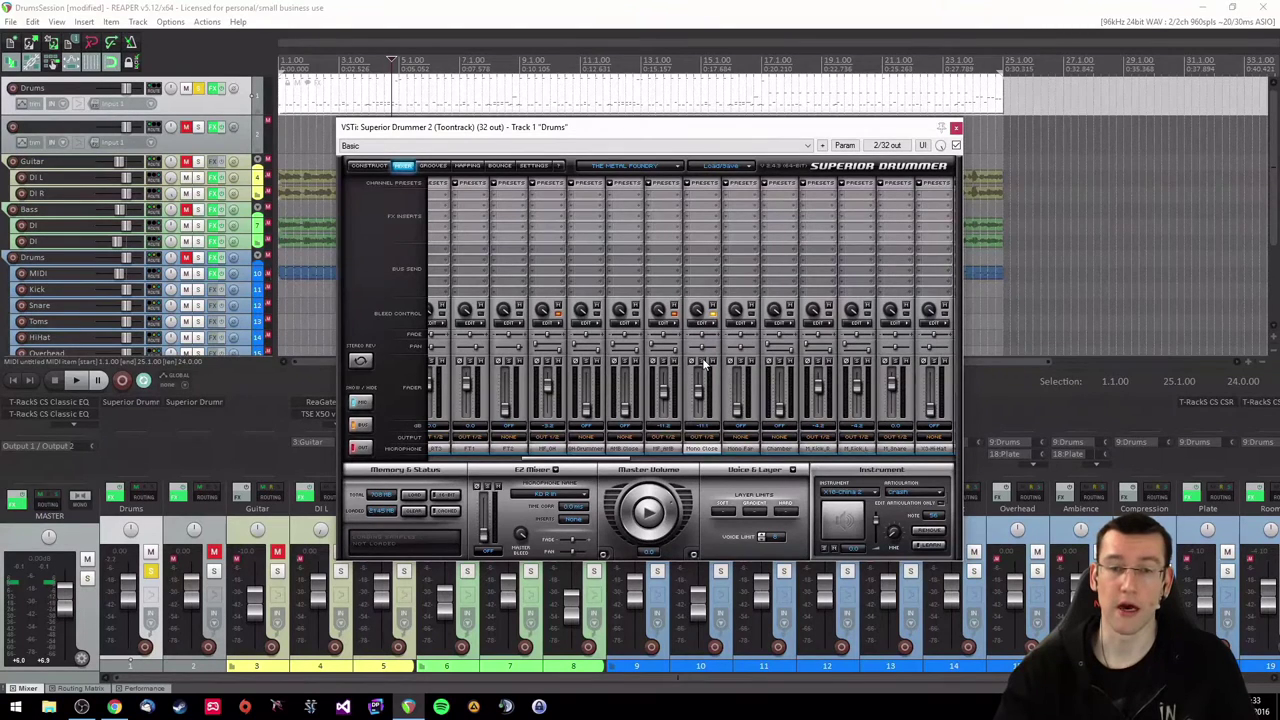
key("space")
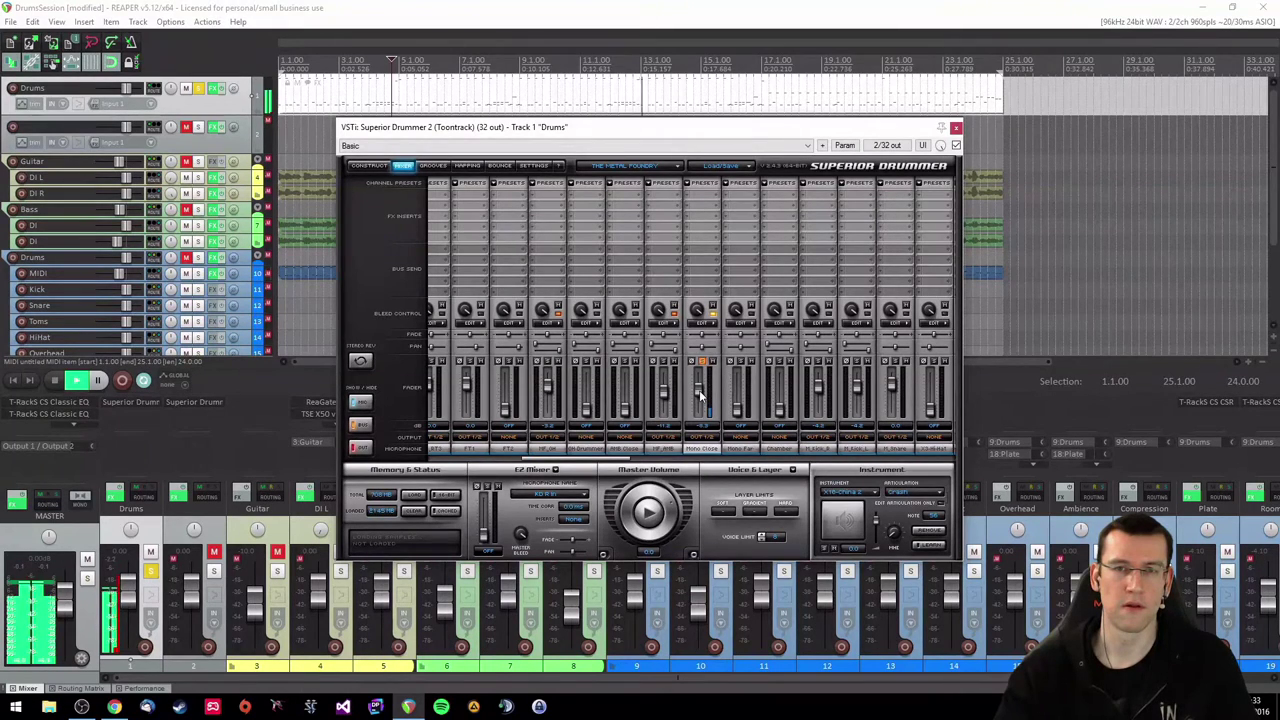
key("space")
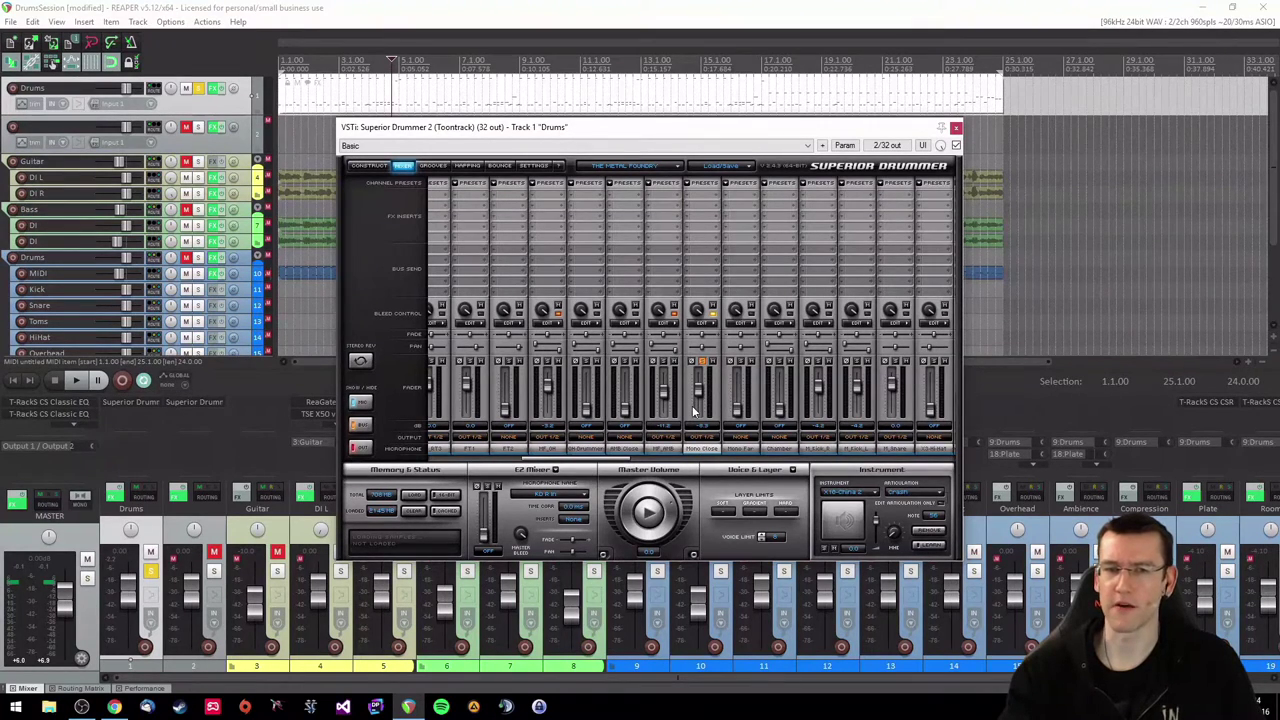
key("space")
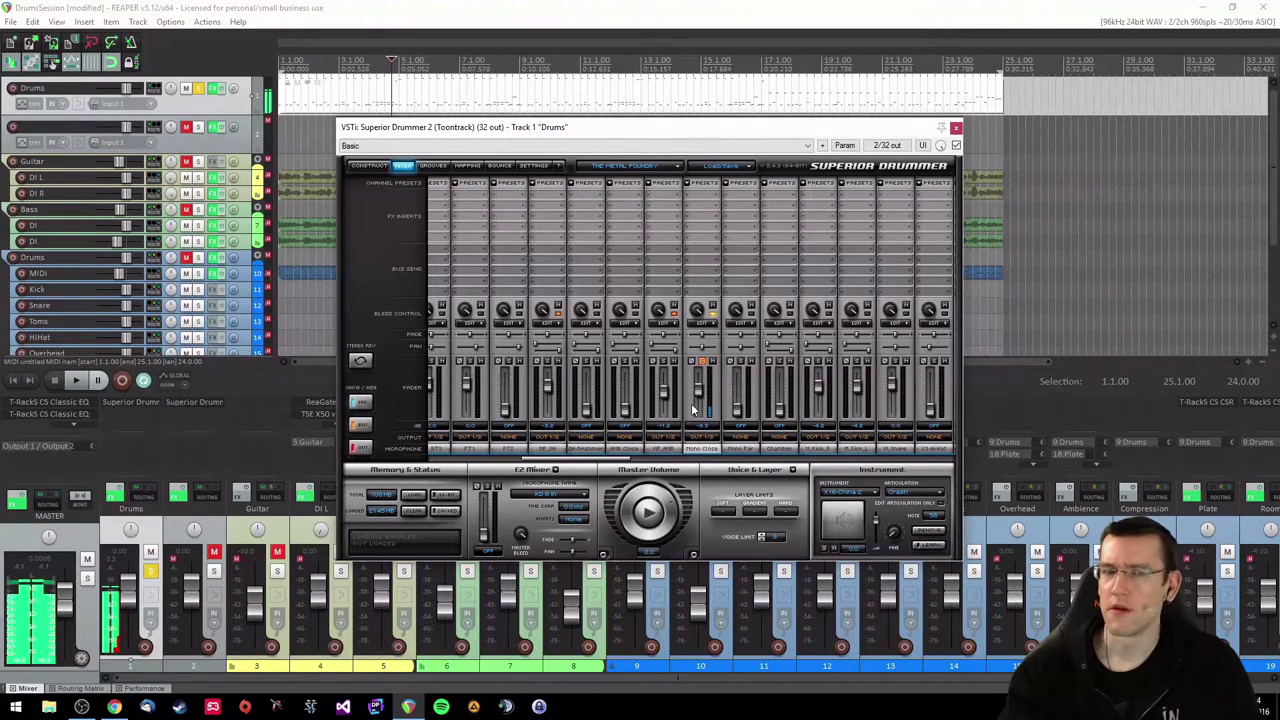
left_click(709, 355)
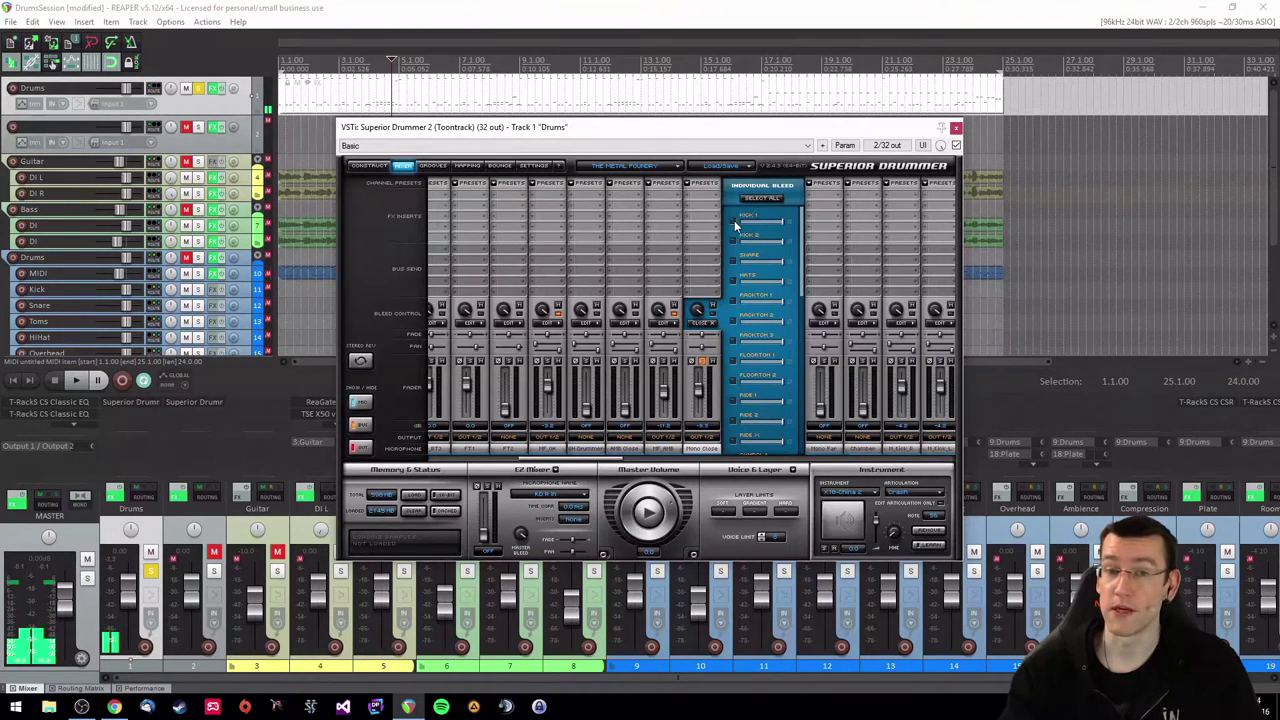
Close the bleed settings and set the previous channel's output to None
left_click(699, 322)
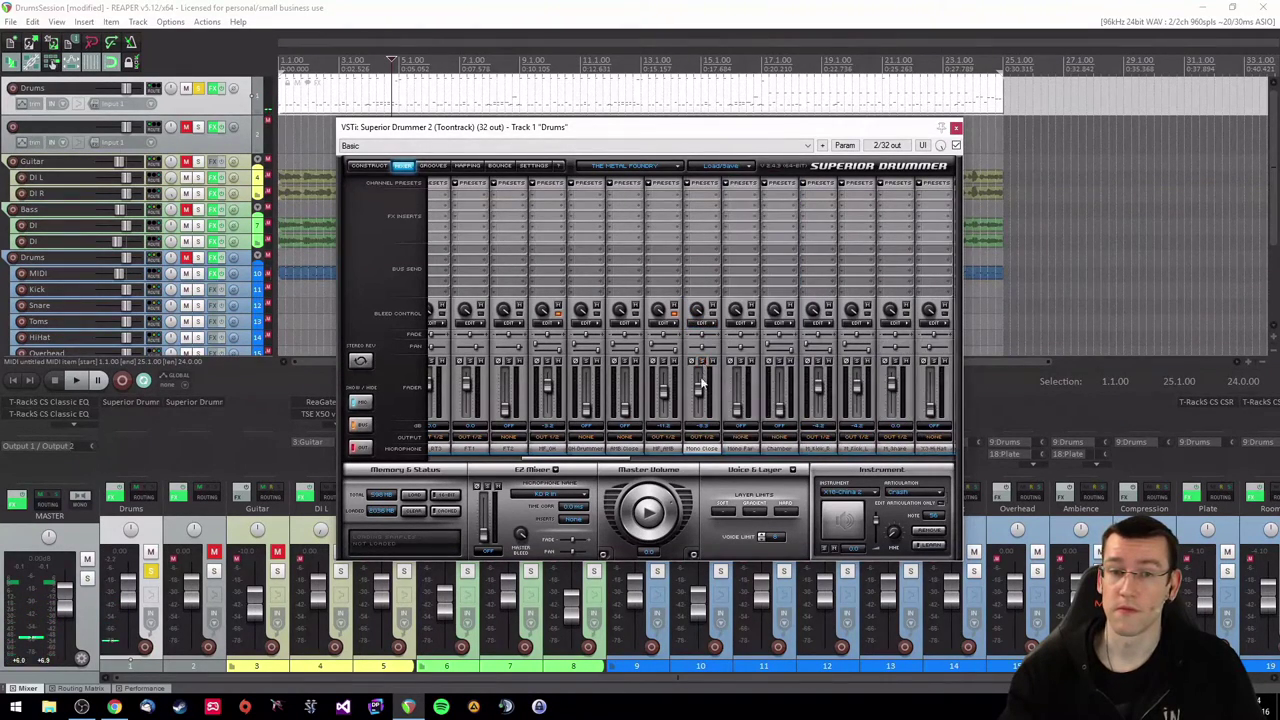
left_click(706, 440)
left_click(717, 177)
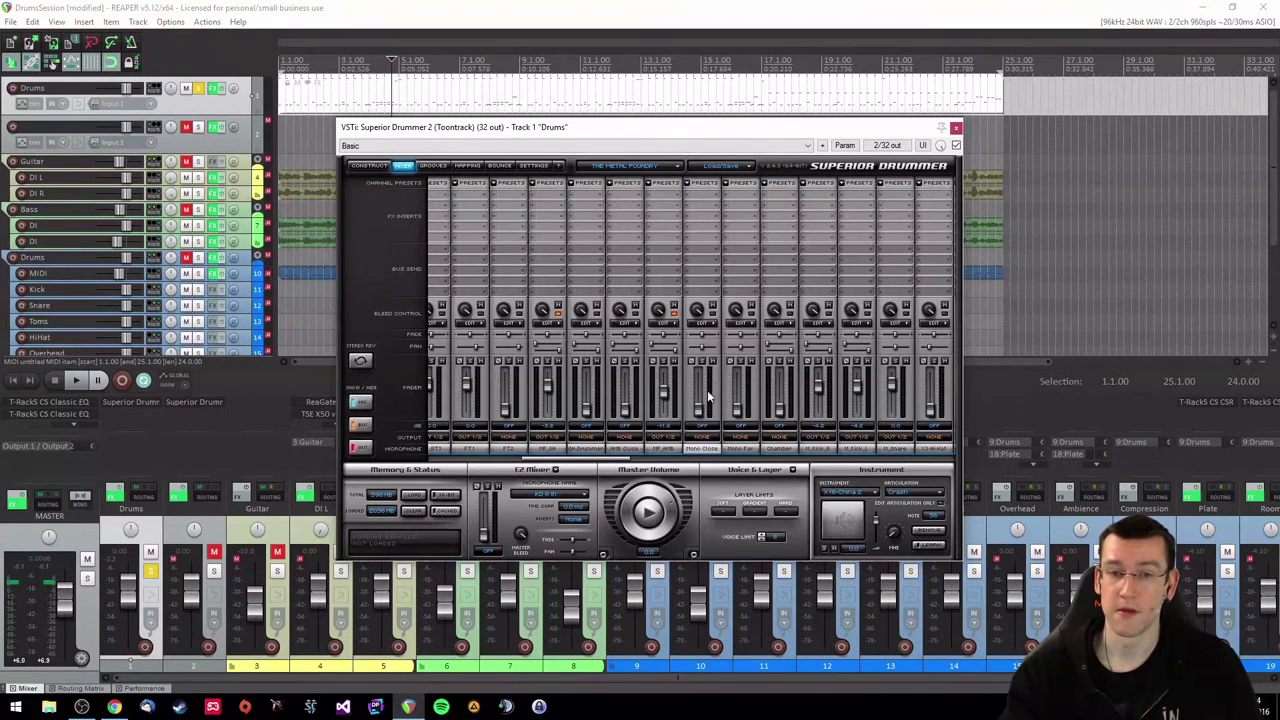
Enable Kick 1 and Kick 2 bleed on Chamber, route it to Out 1/2, and play
left_click(782, 324)
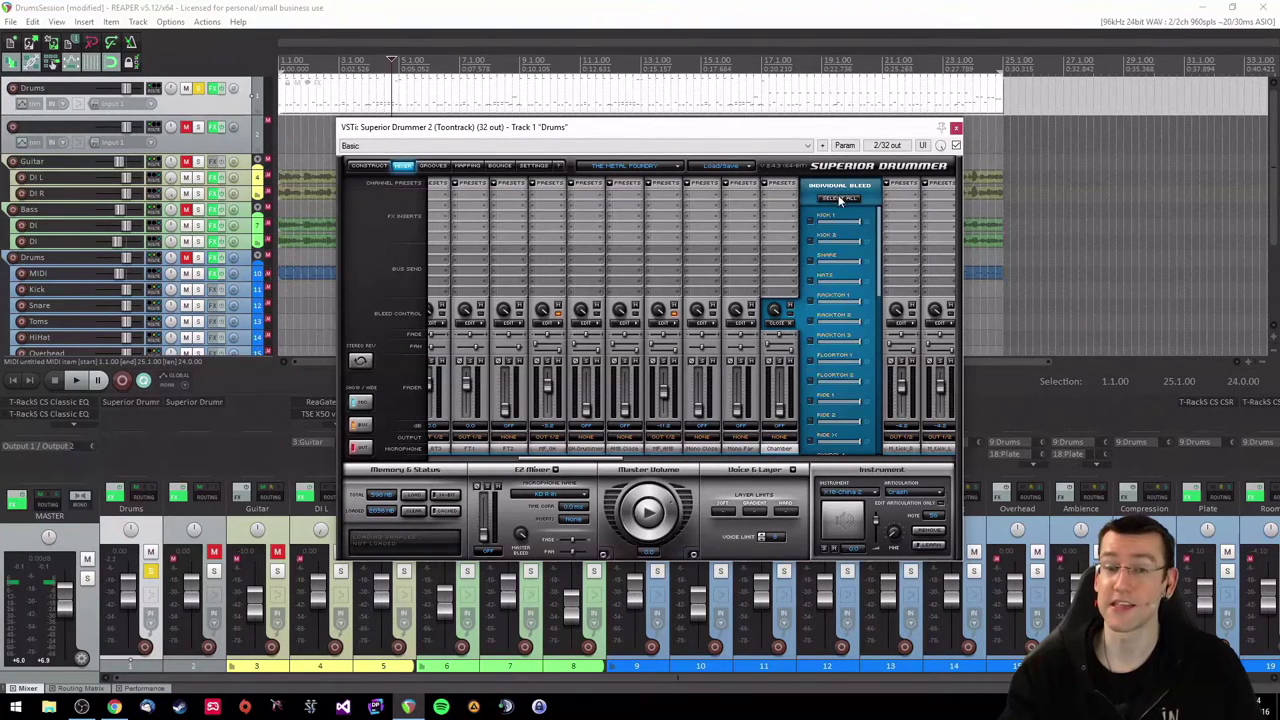
left_click(810, 222)
left_click(810, 241)
left_click(786, 326)
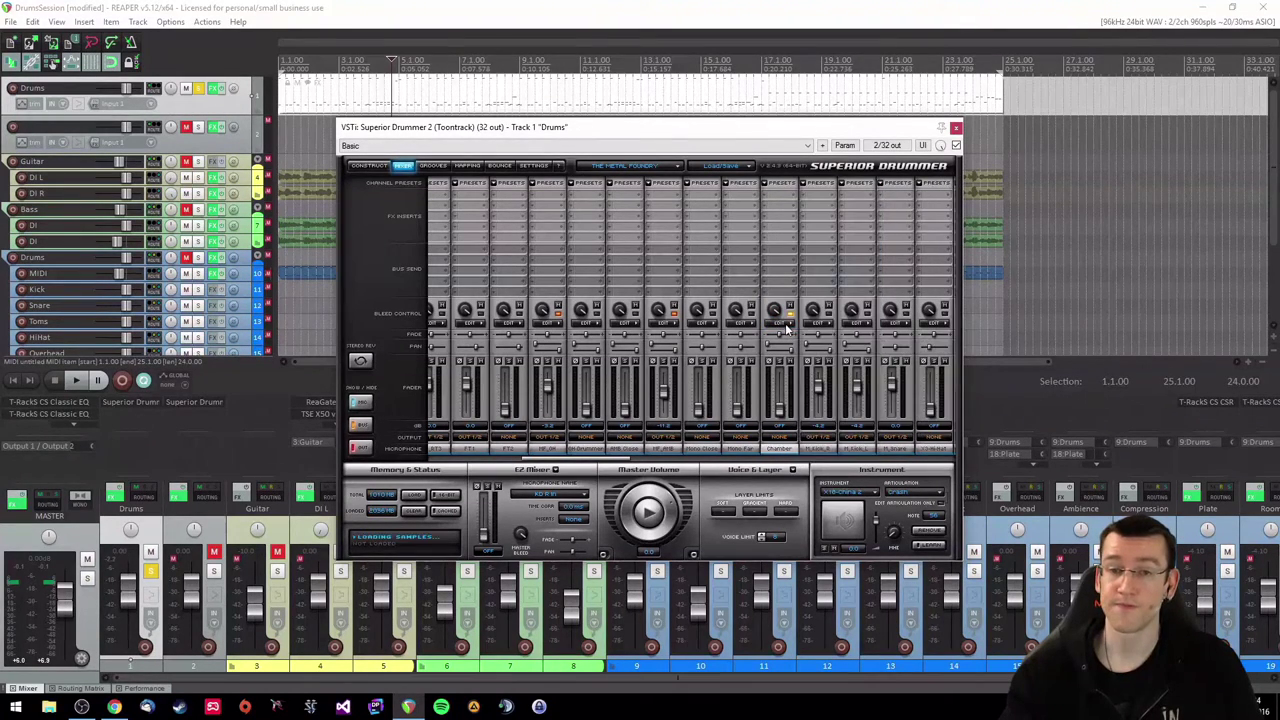
left_click(779, 440)
left_click(790, 188)
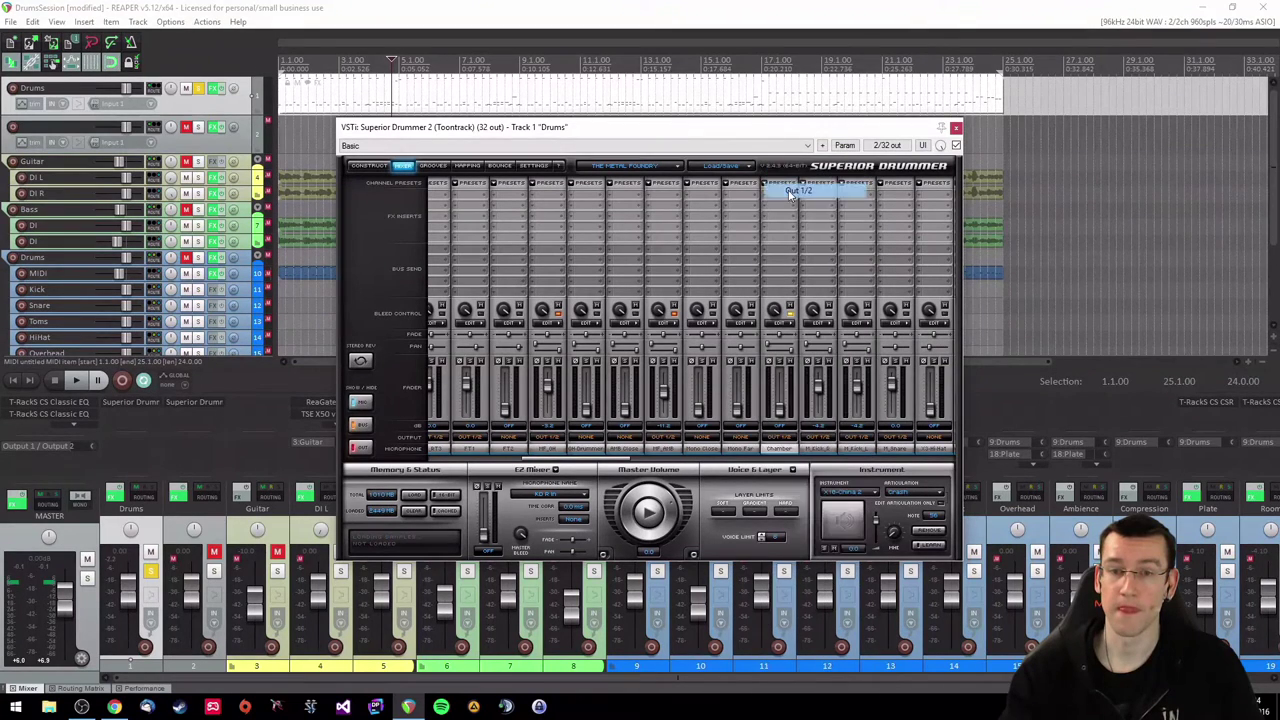
key("space")
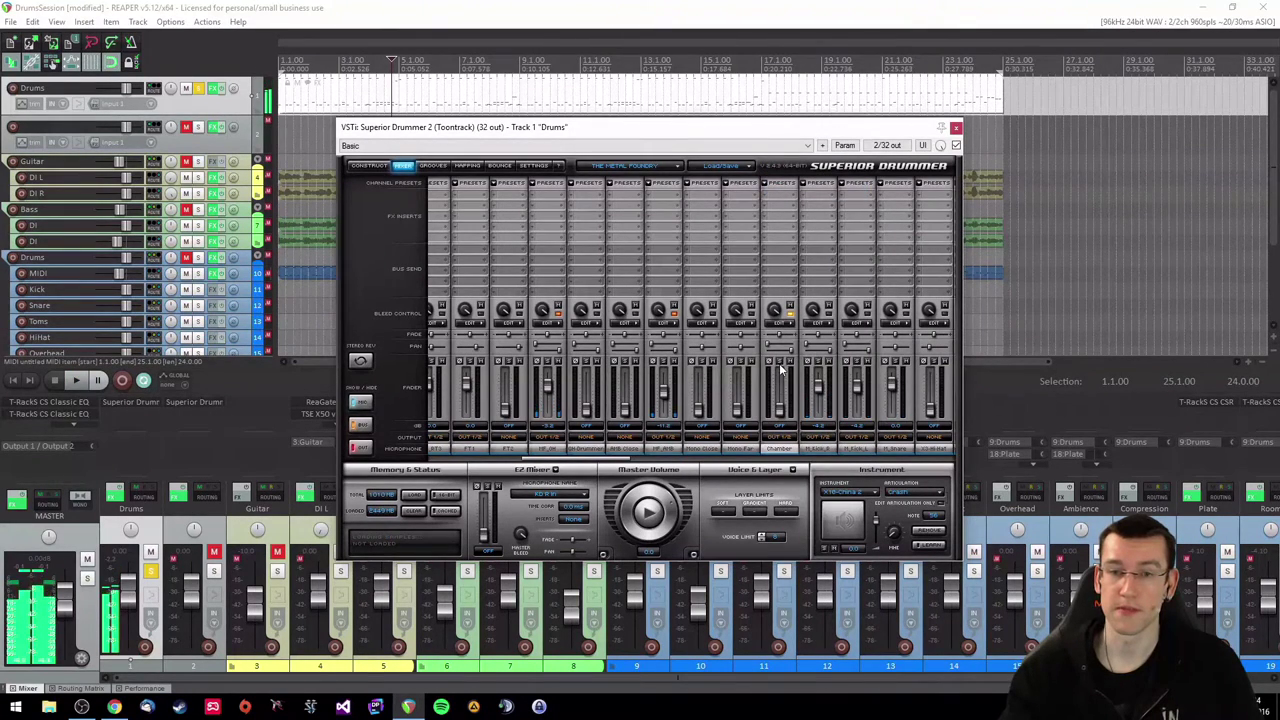
key("space")
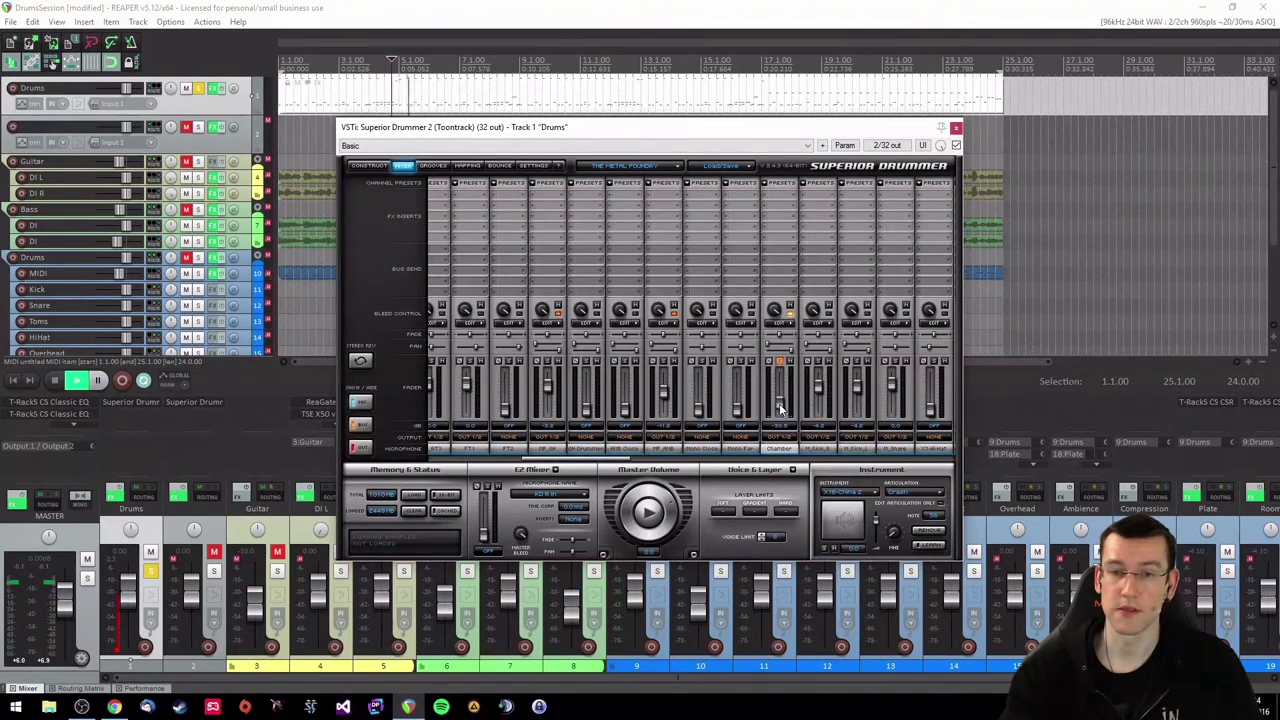
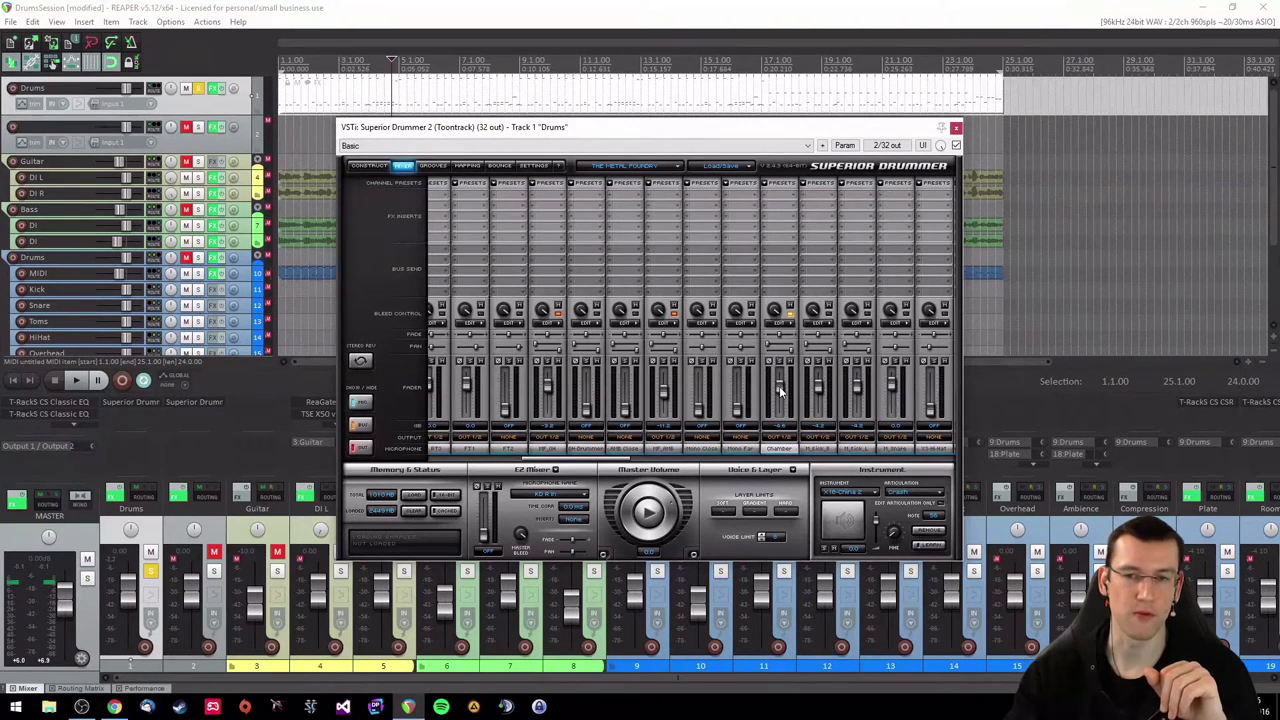
Show and hide a channel's Individual Bleed settings, then scroll across the SD2 mixer channels
left_click(787, 325)
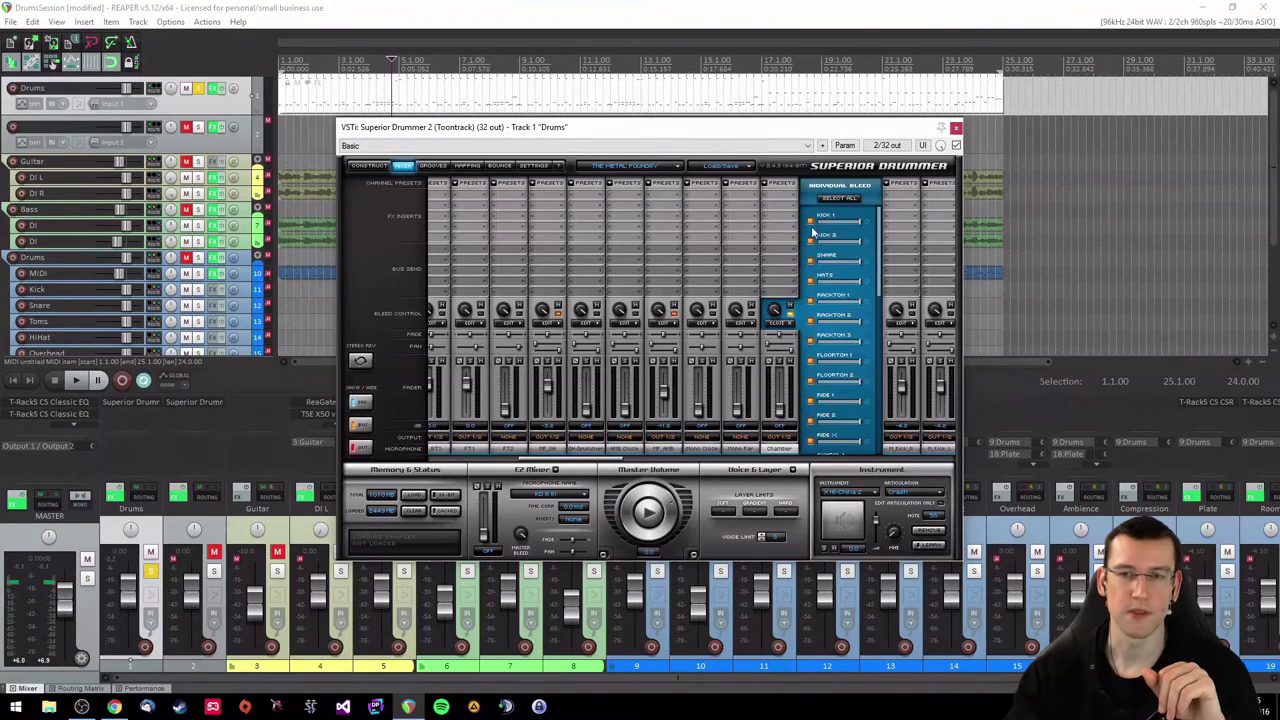
left_click(787, 326)
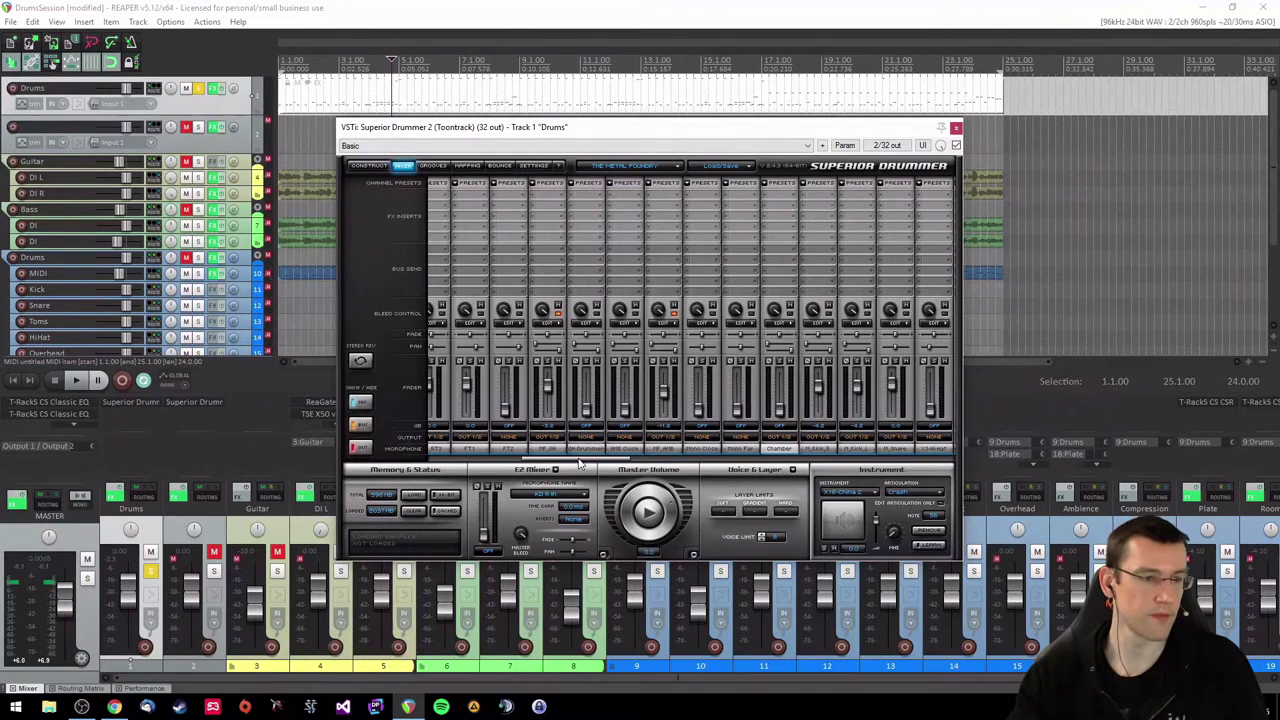
left_click_drag(578, 462, 463, 447)
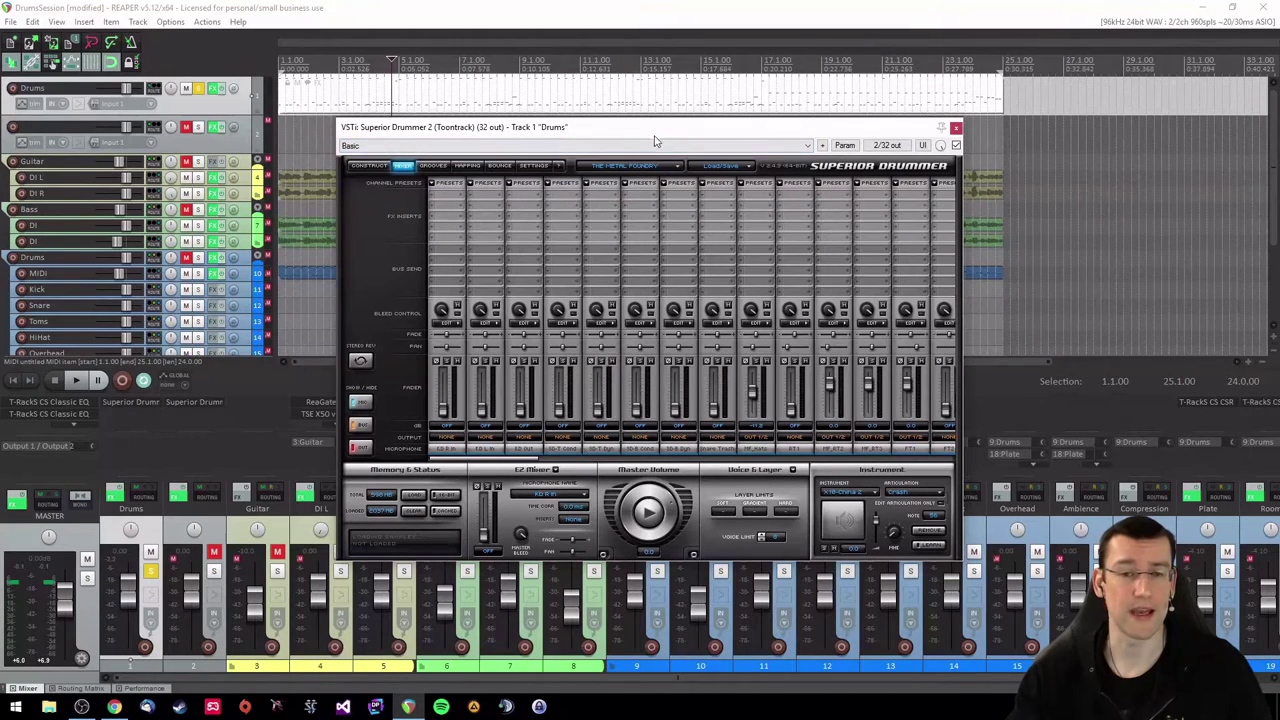
scroll(492, 466, "right", 5)
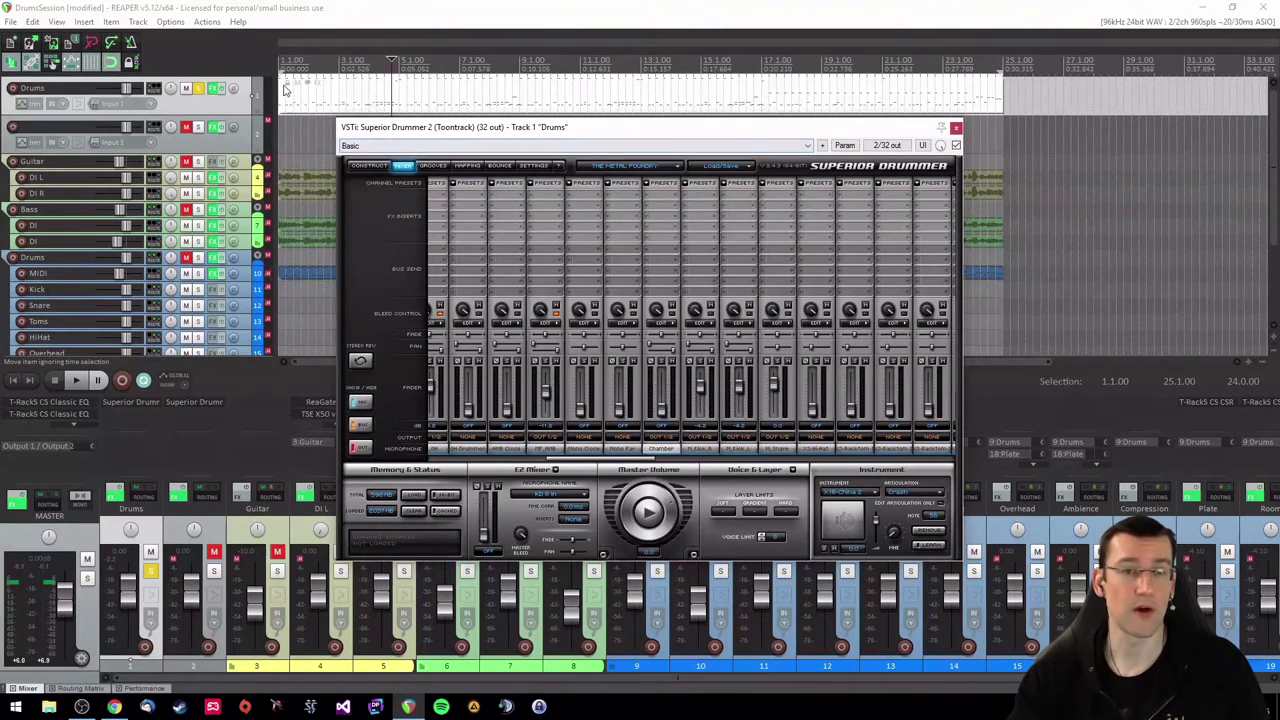
left_click(284, 95)
key("space")
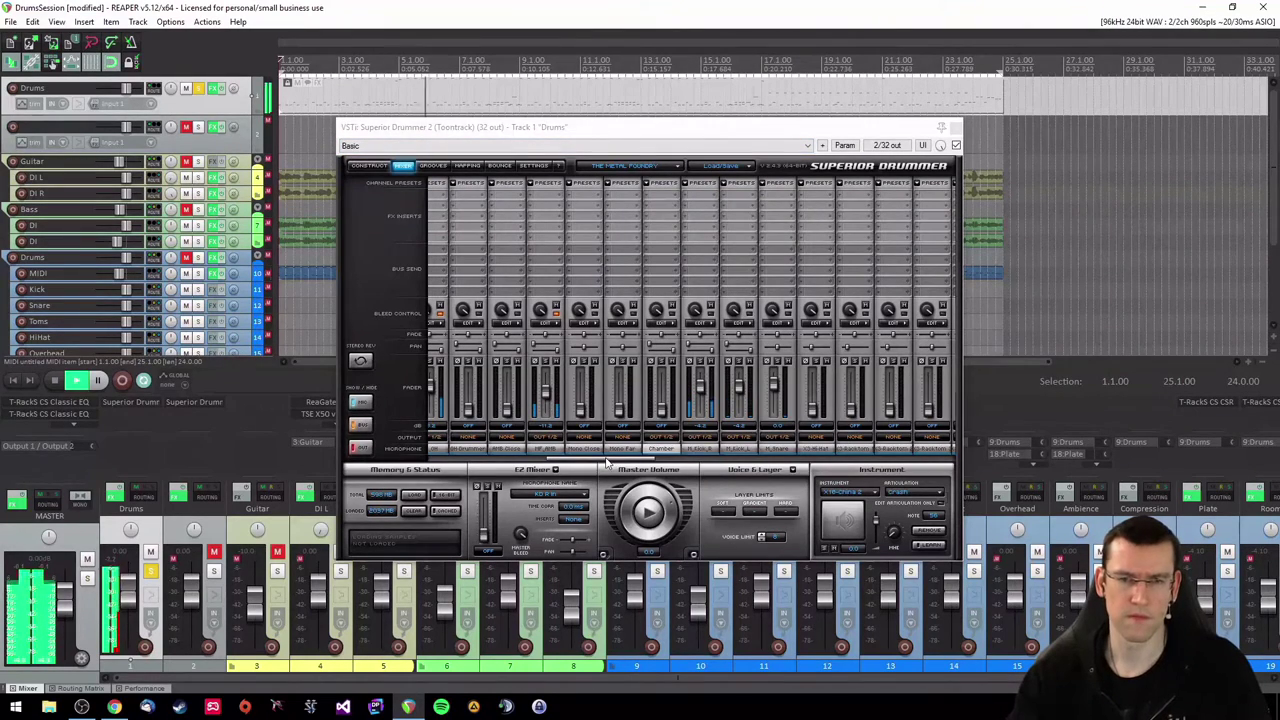
left_click_drag(620, 458, 490, 455)
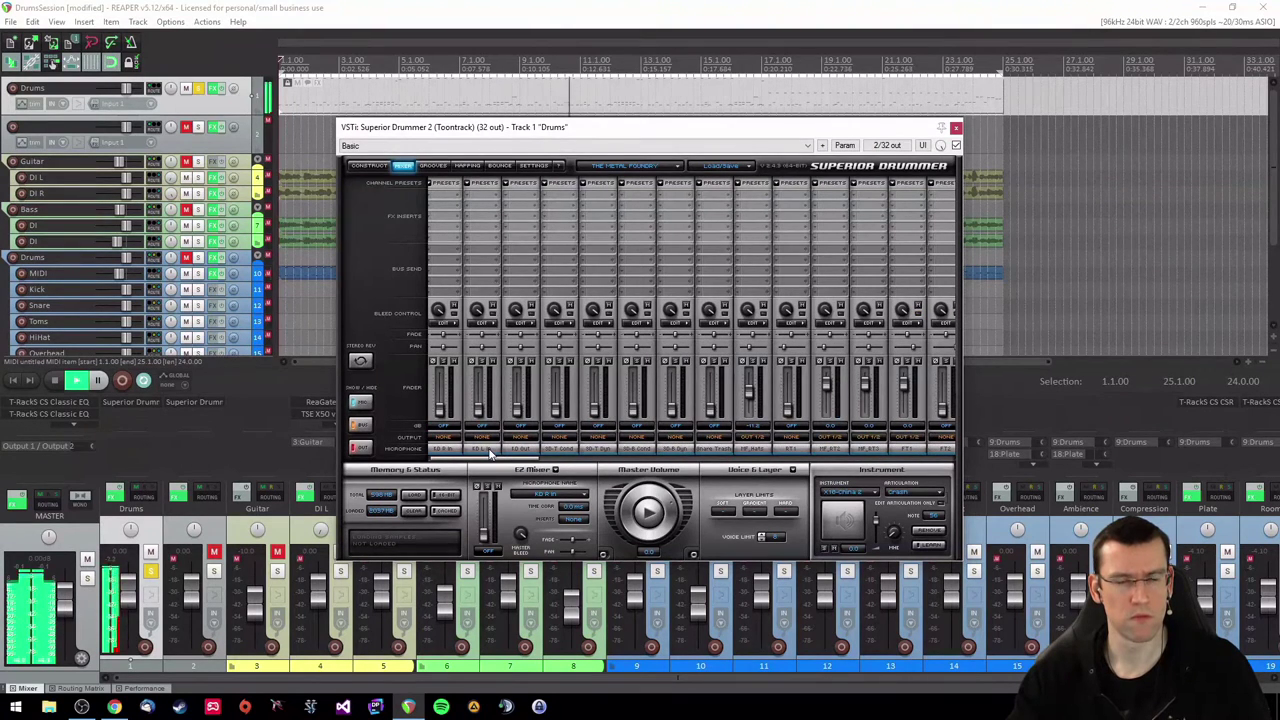
key("space")
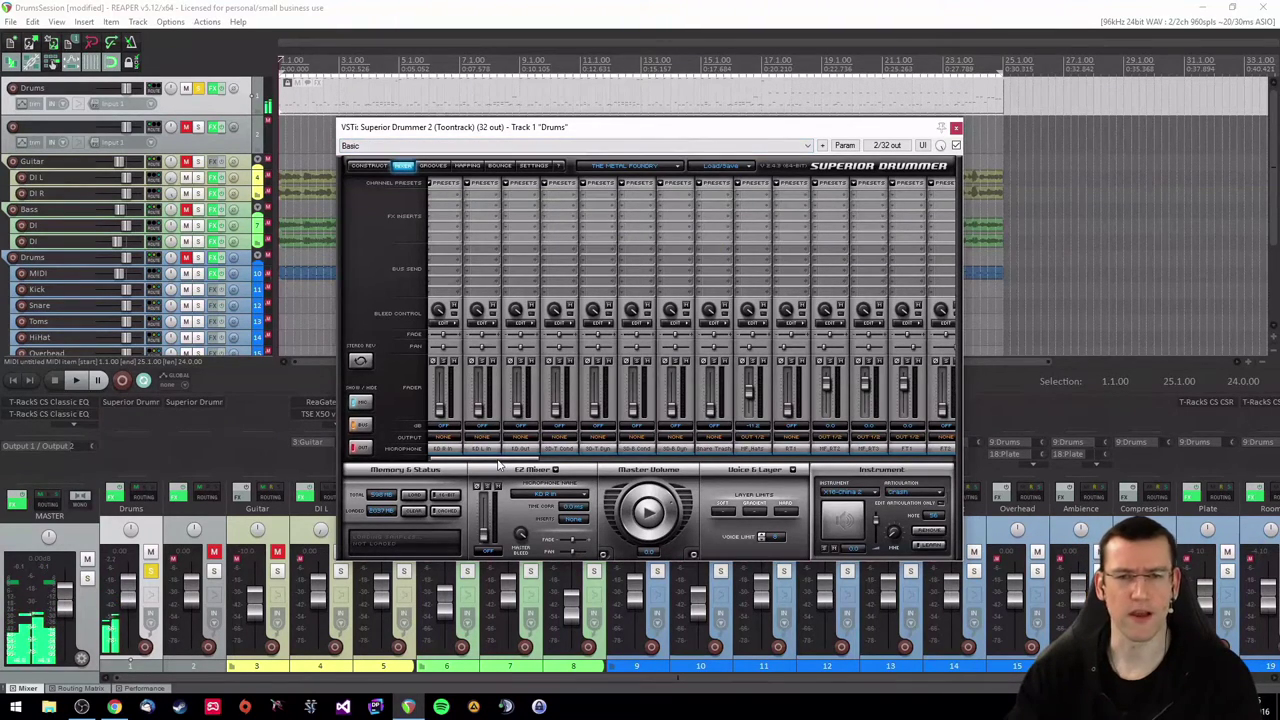
scroll(574, 203, "right", 10)
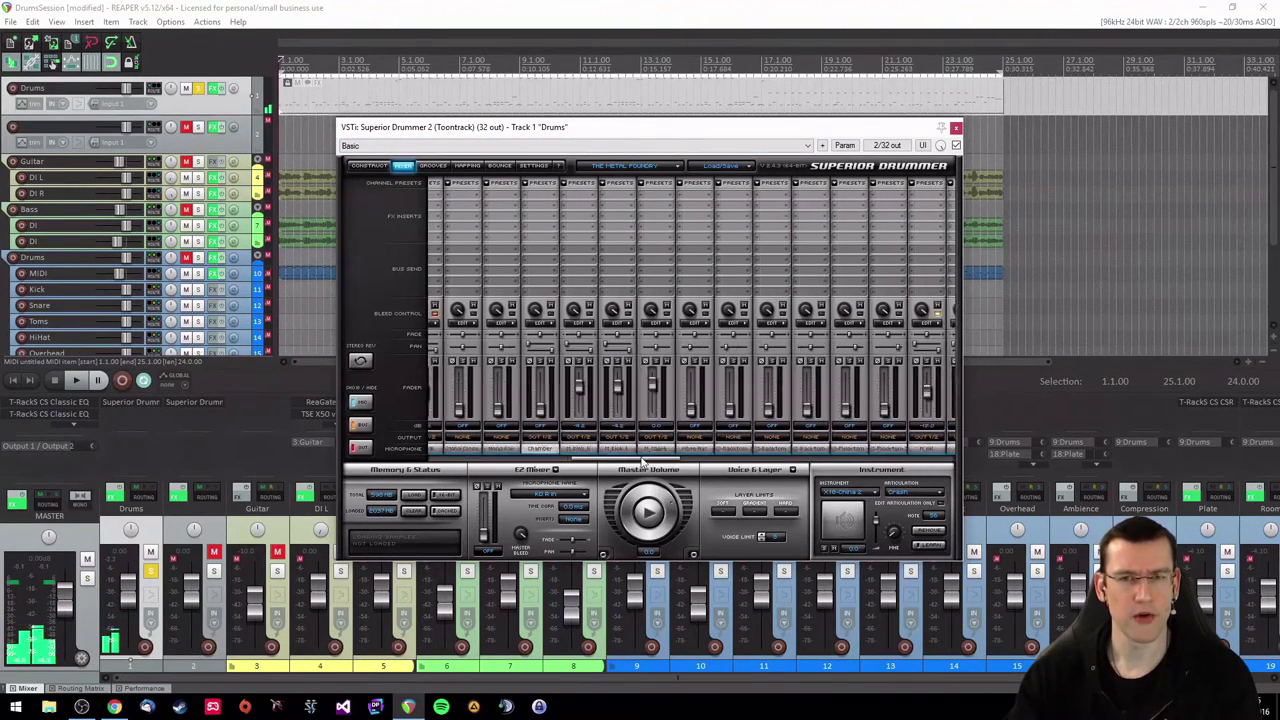
left_click(574, 203)
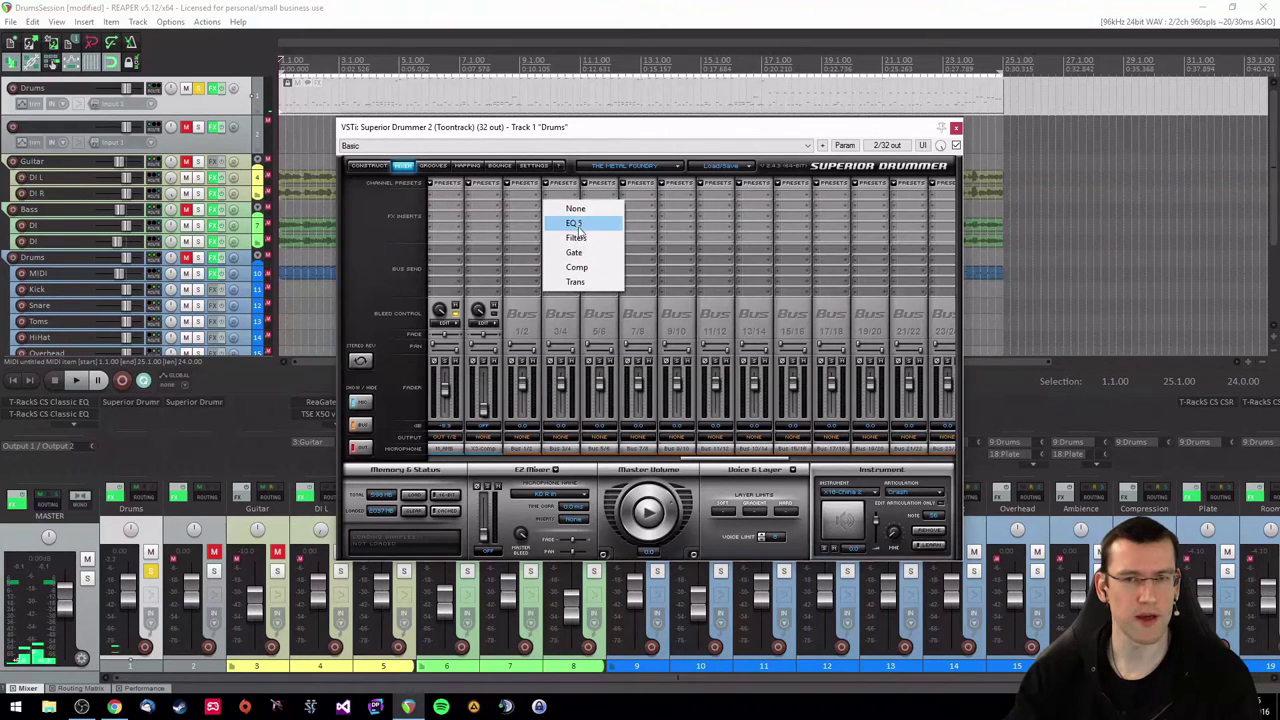
left_click(631, 135)
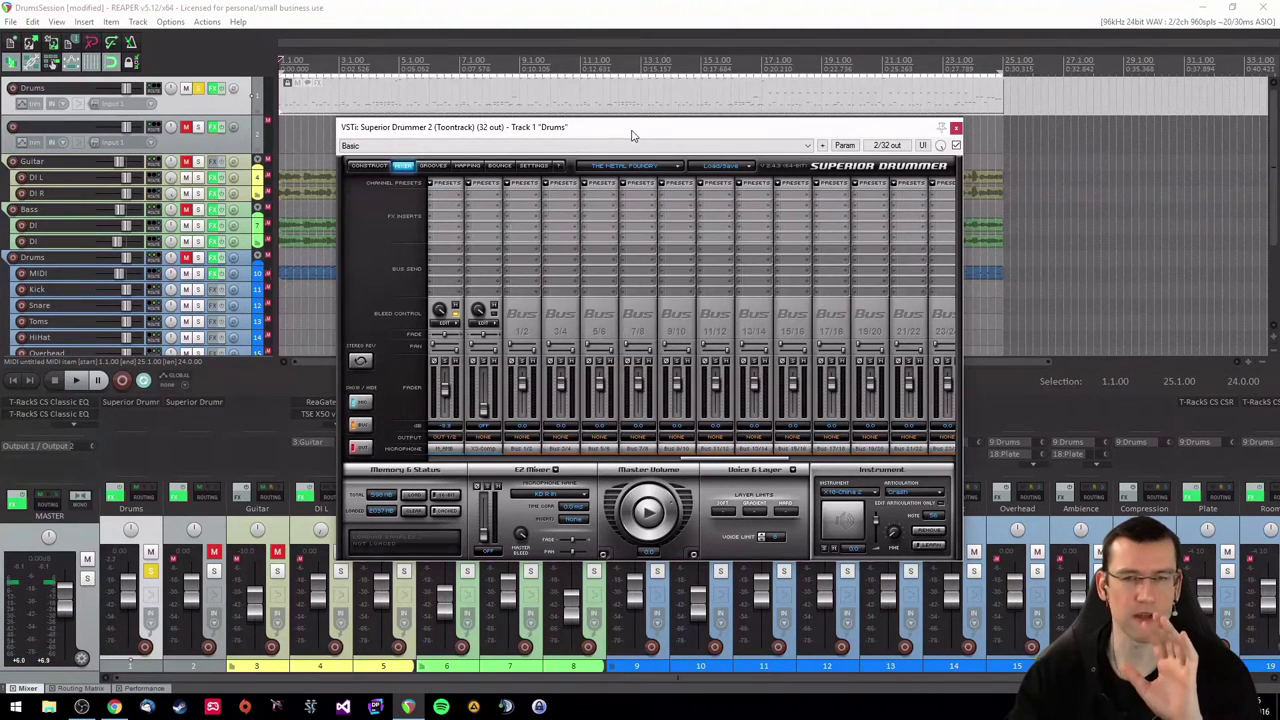
scroll(717, 463, "left", 5)
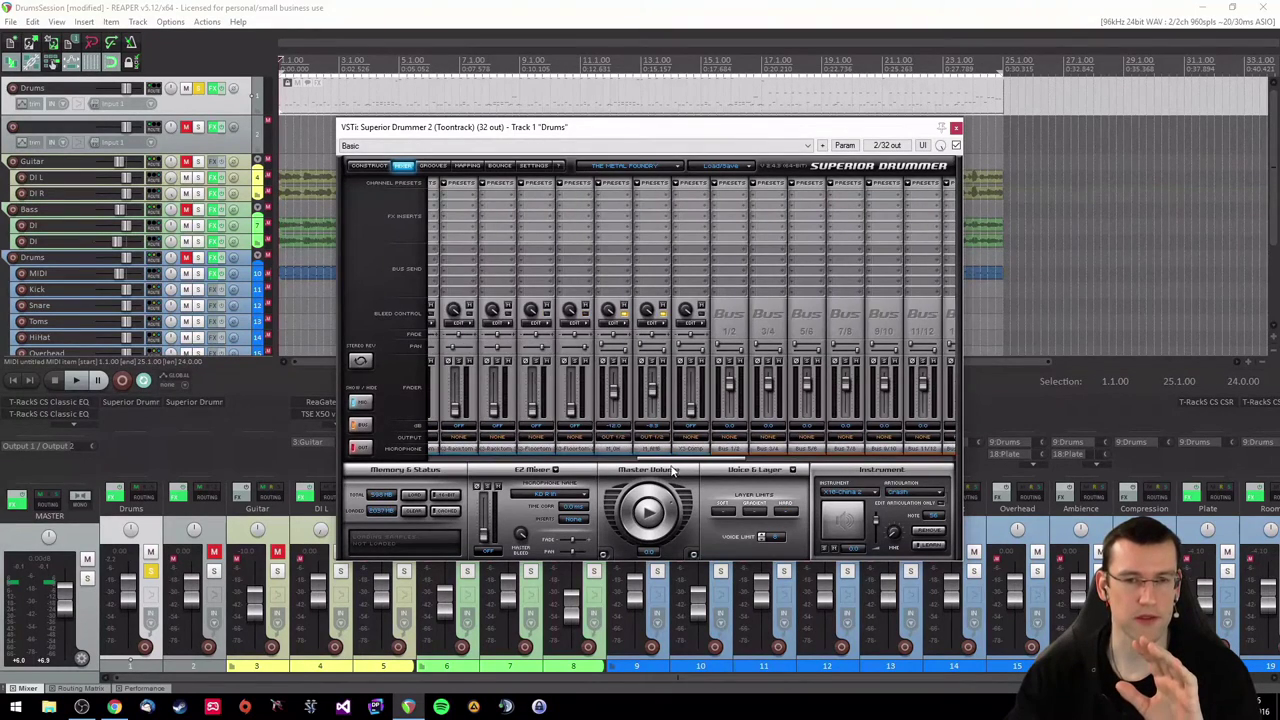
scroll(673, 465, "left", 5)
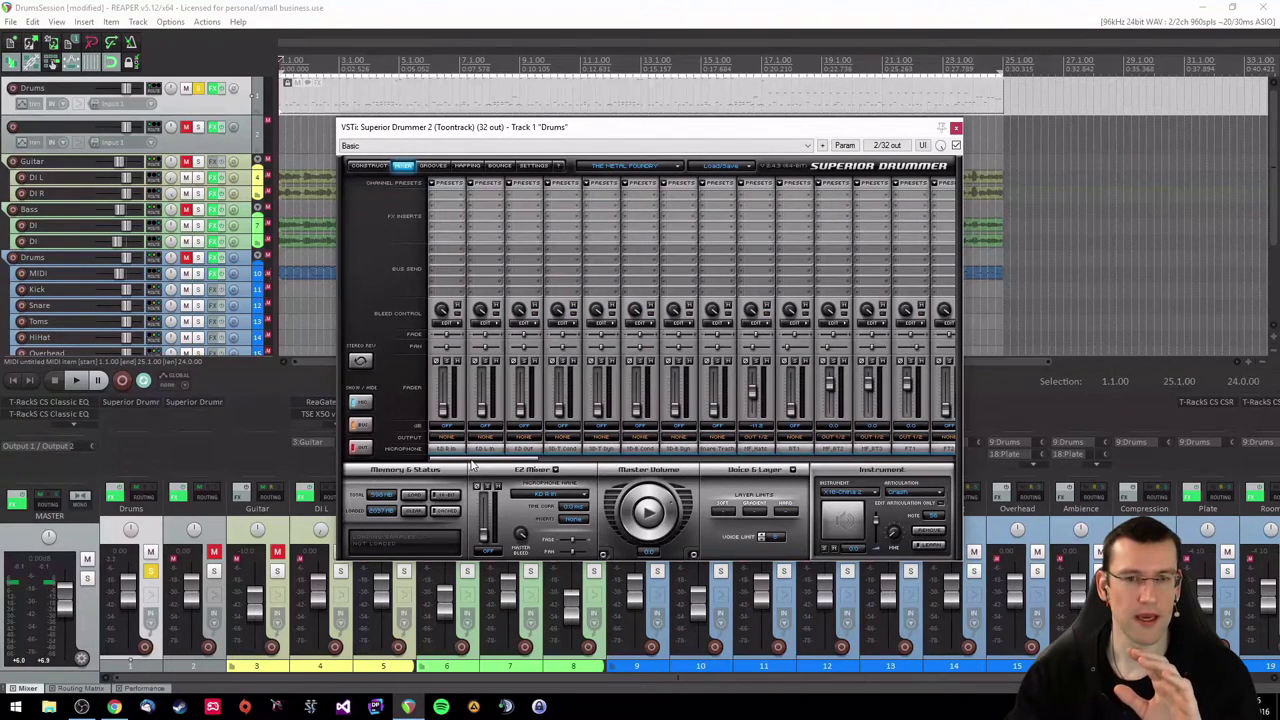
scroll(482, 462, "right", 7)
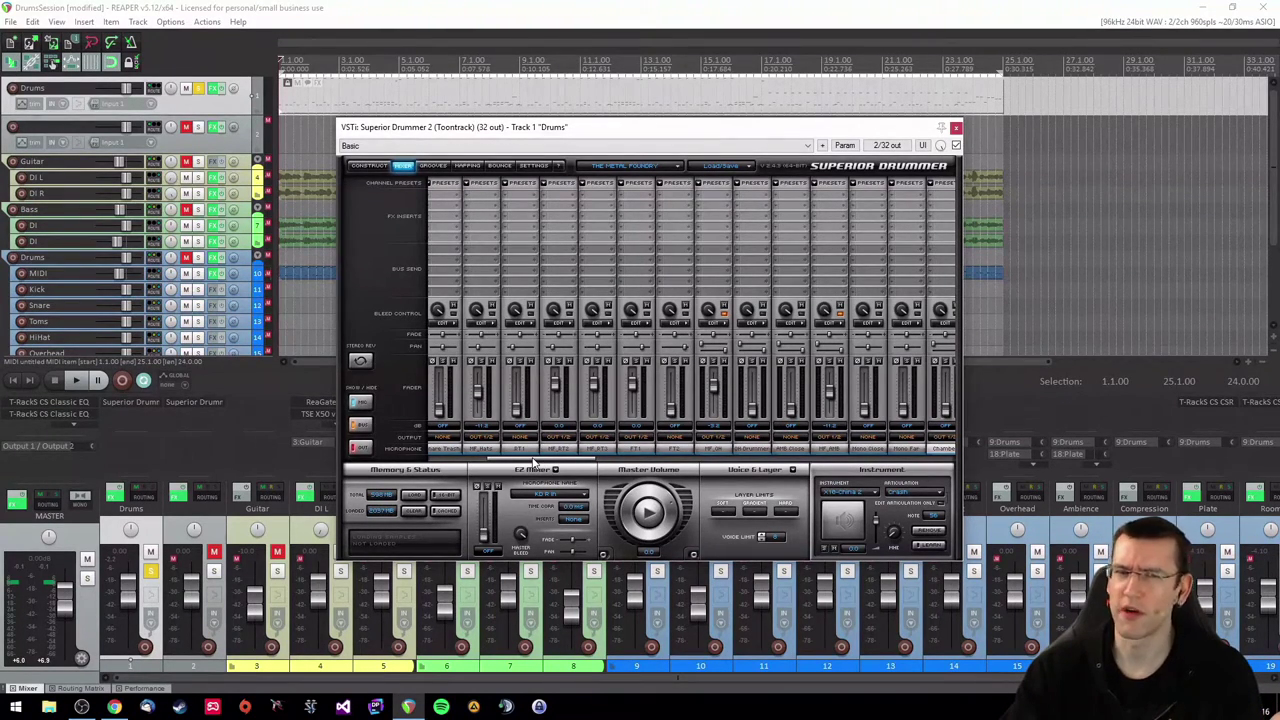
Play the drums briefly, then audition them several times from near bar 23
key("space")
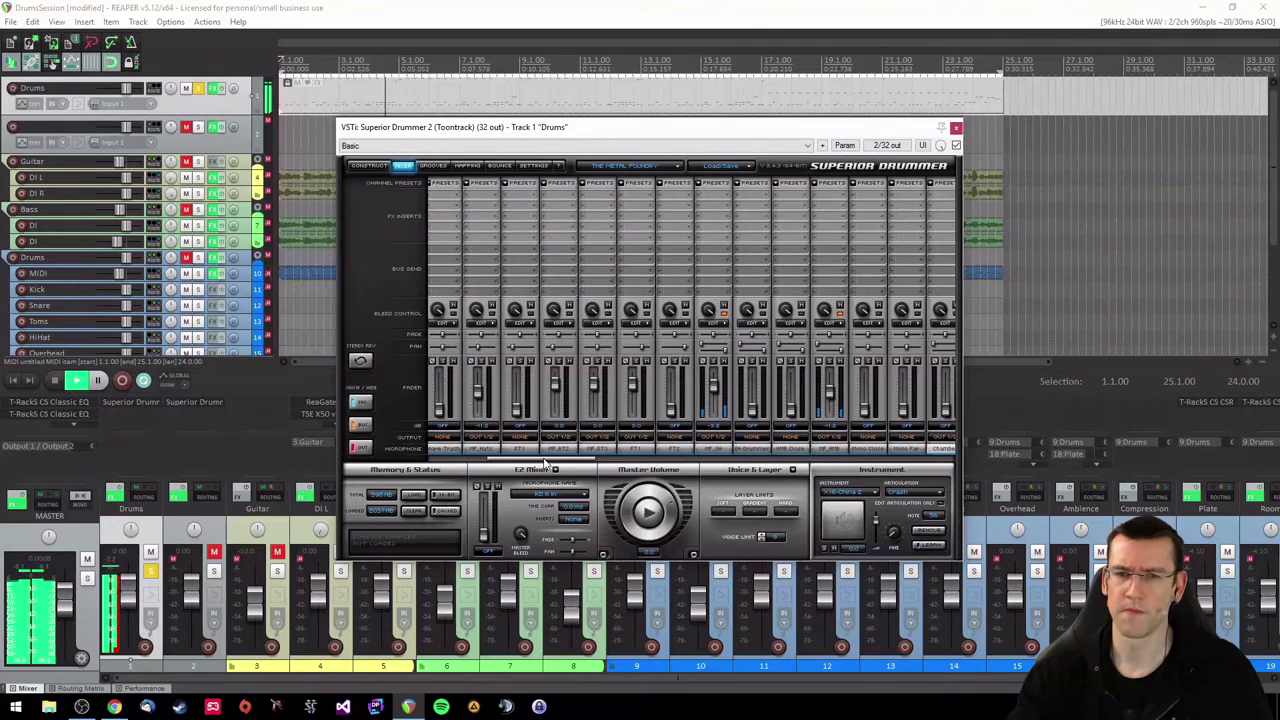
key("space")
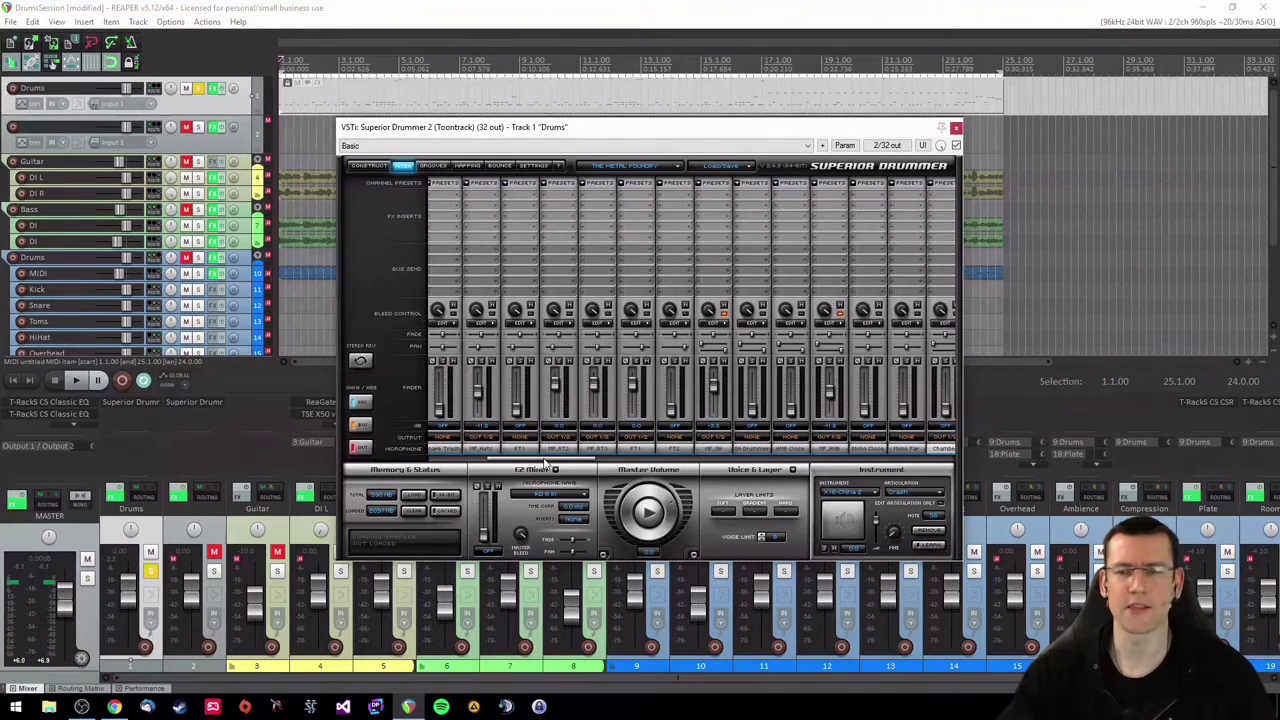
left_click(966, 98)
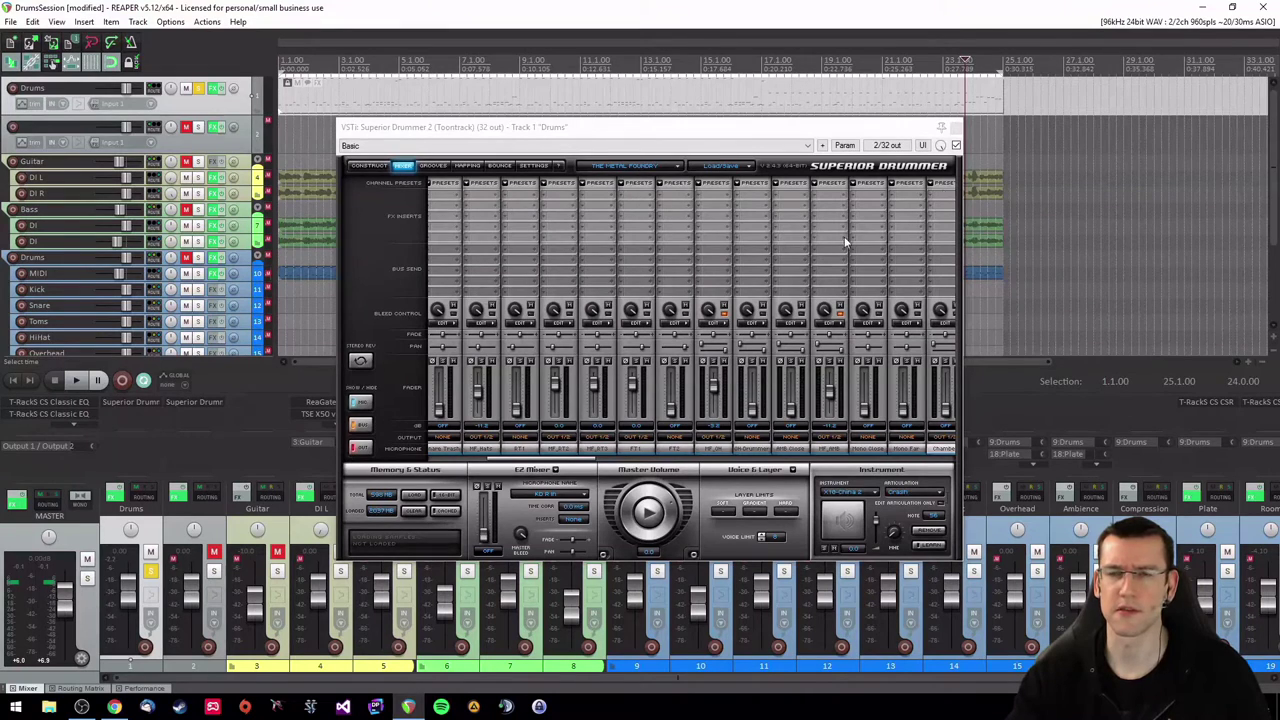
key("space")
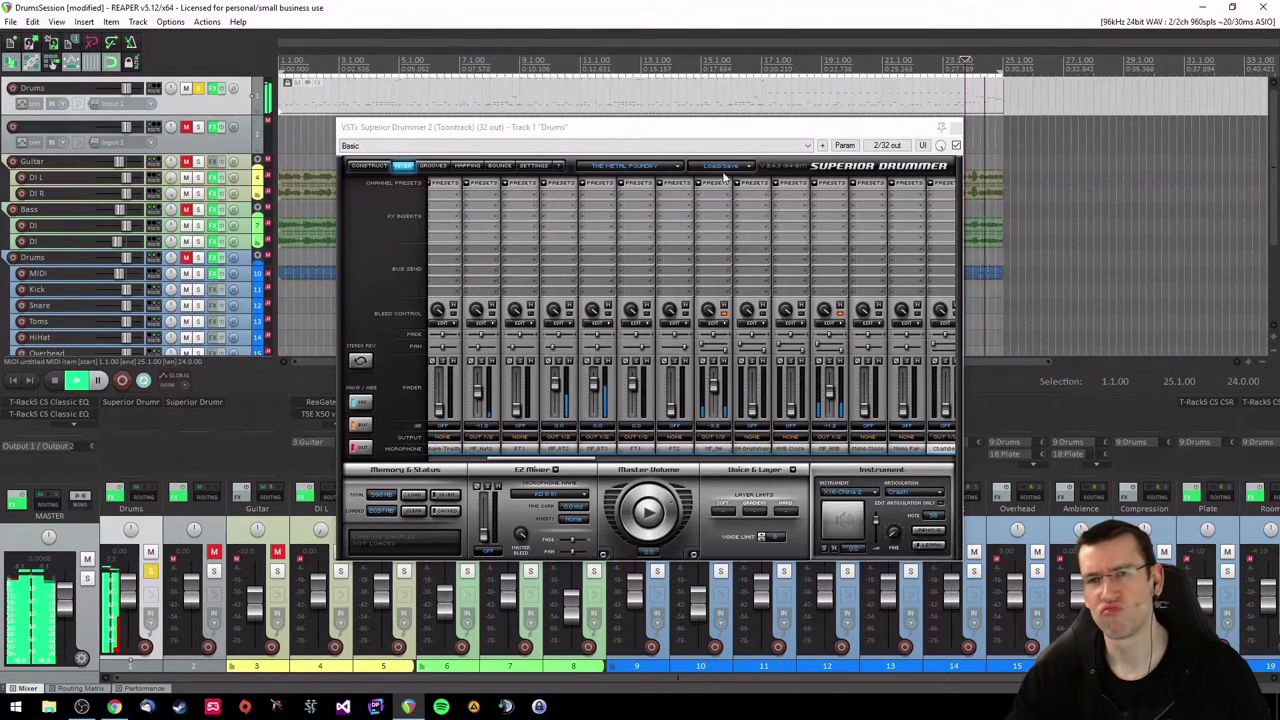
key("space")
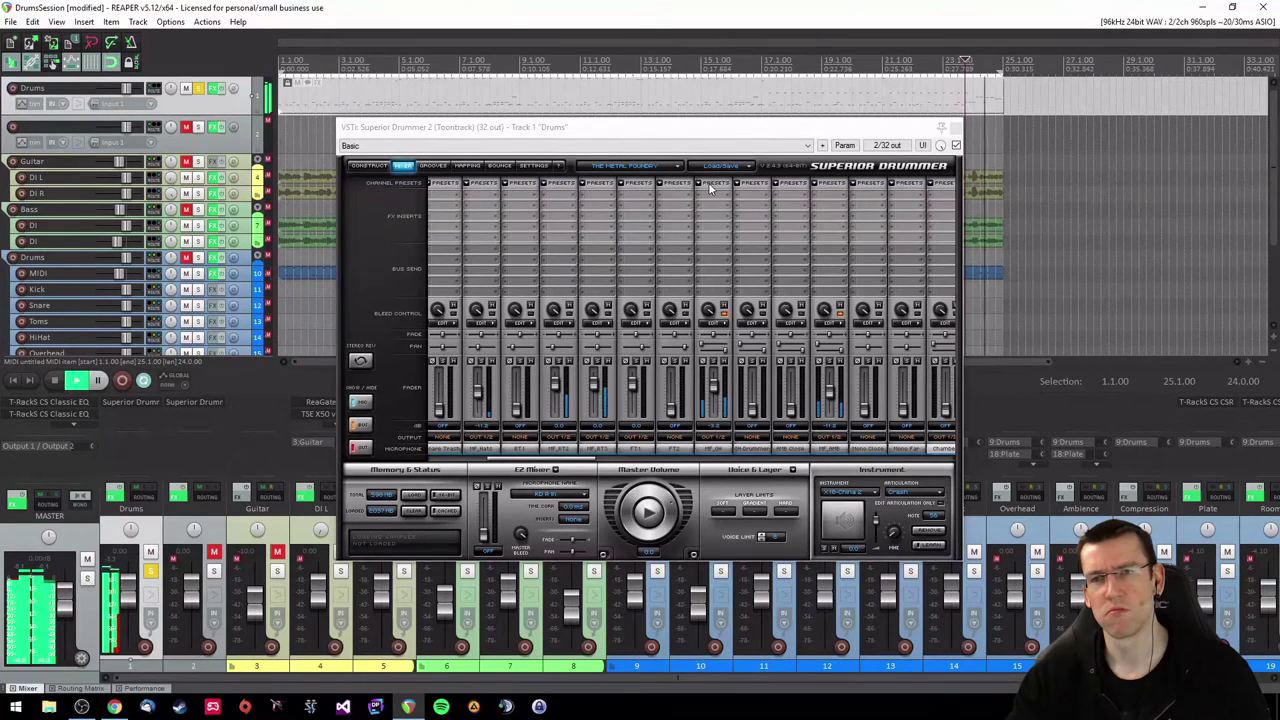
key("space")
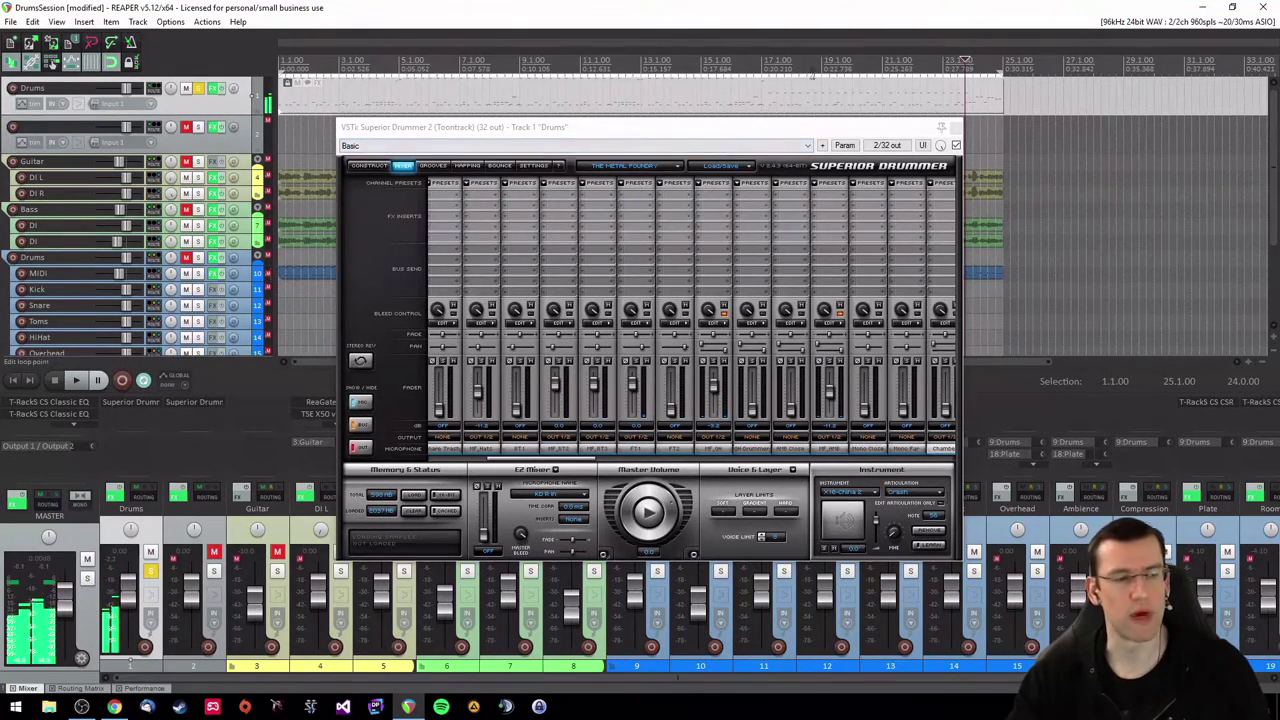
key("space")
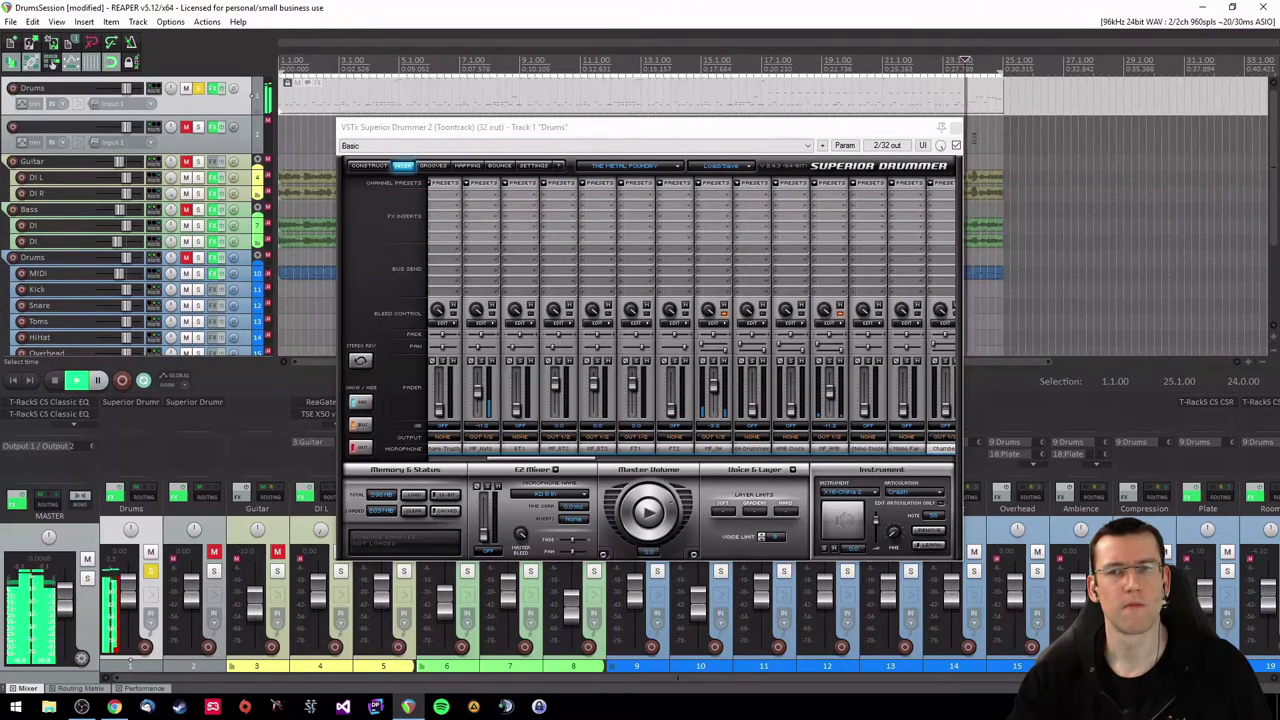
key("space")
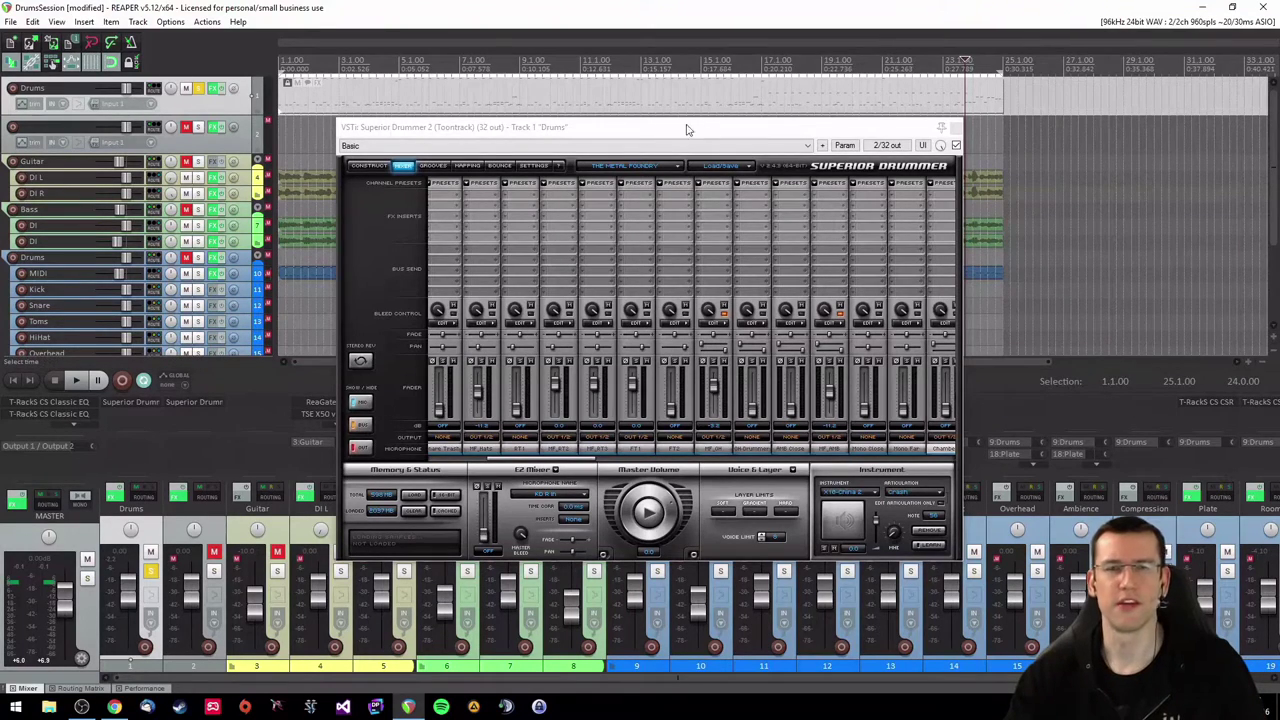
Nudge the Superior Drummer window slightly upward and briefly preview the drums
left_click_drag(608, 126, 641, 119)
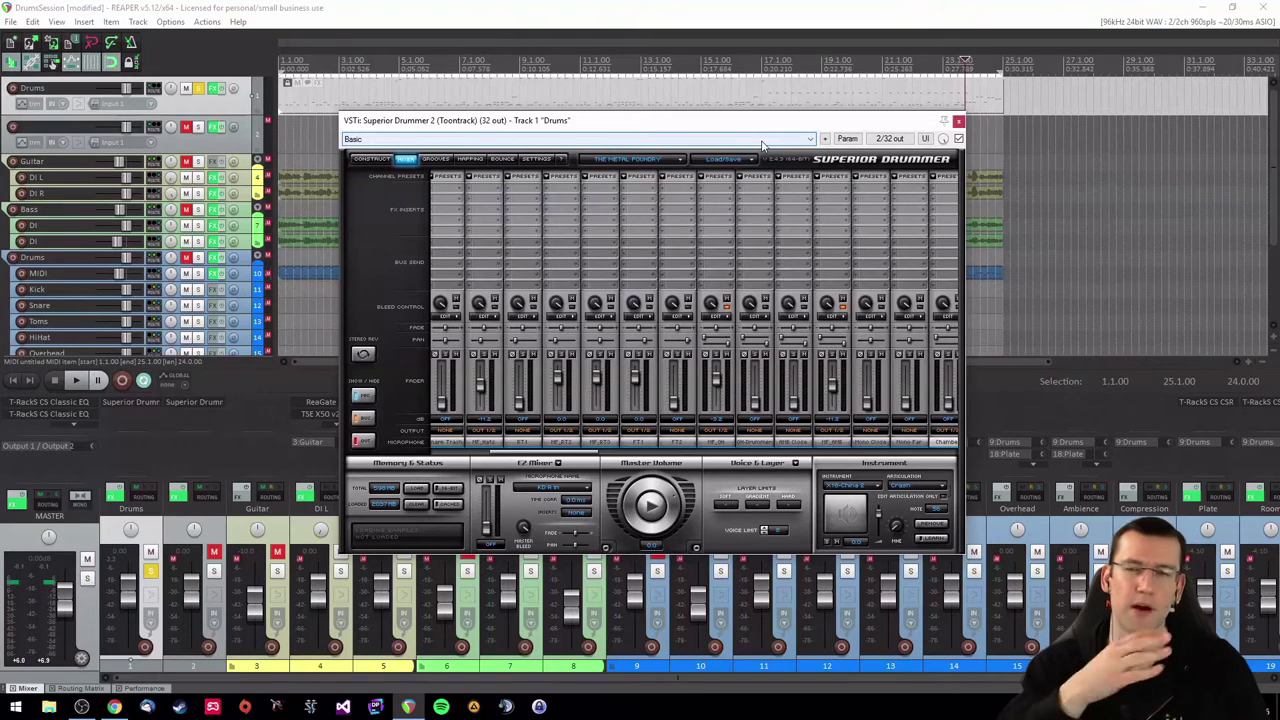
key("space")
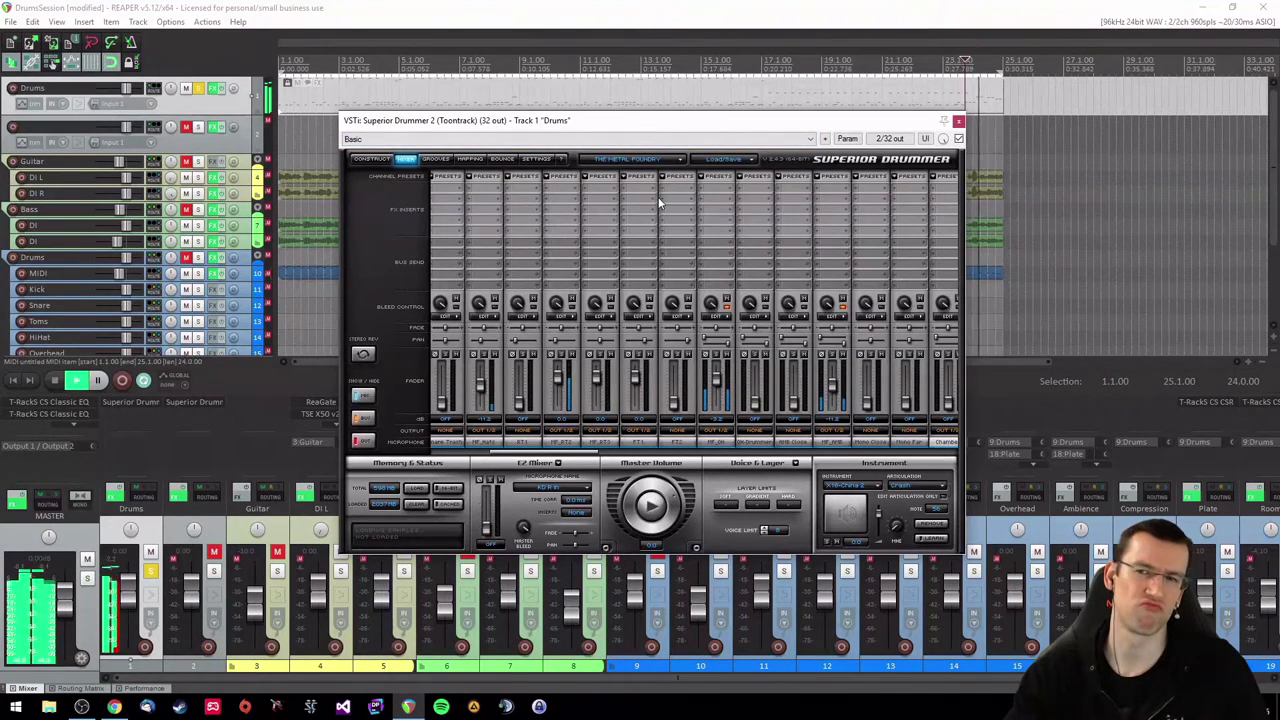
key("space")
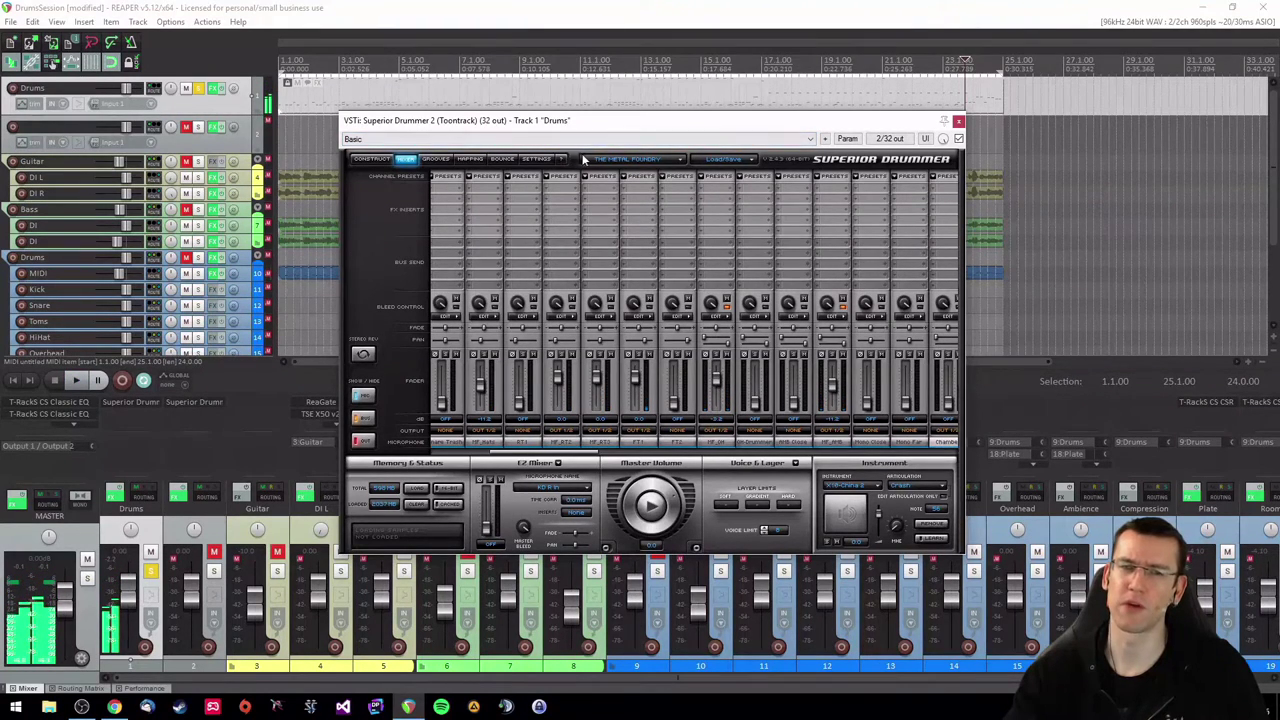
Preview the drums again from near bar 23 with Superior Drummer in focus, then stop
left_click(975, 92)
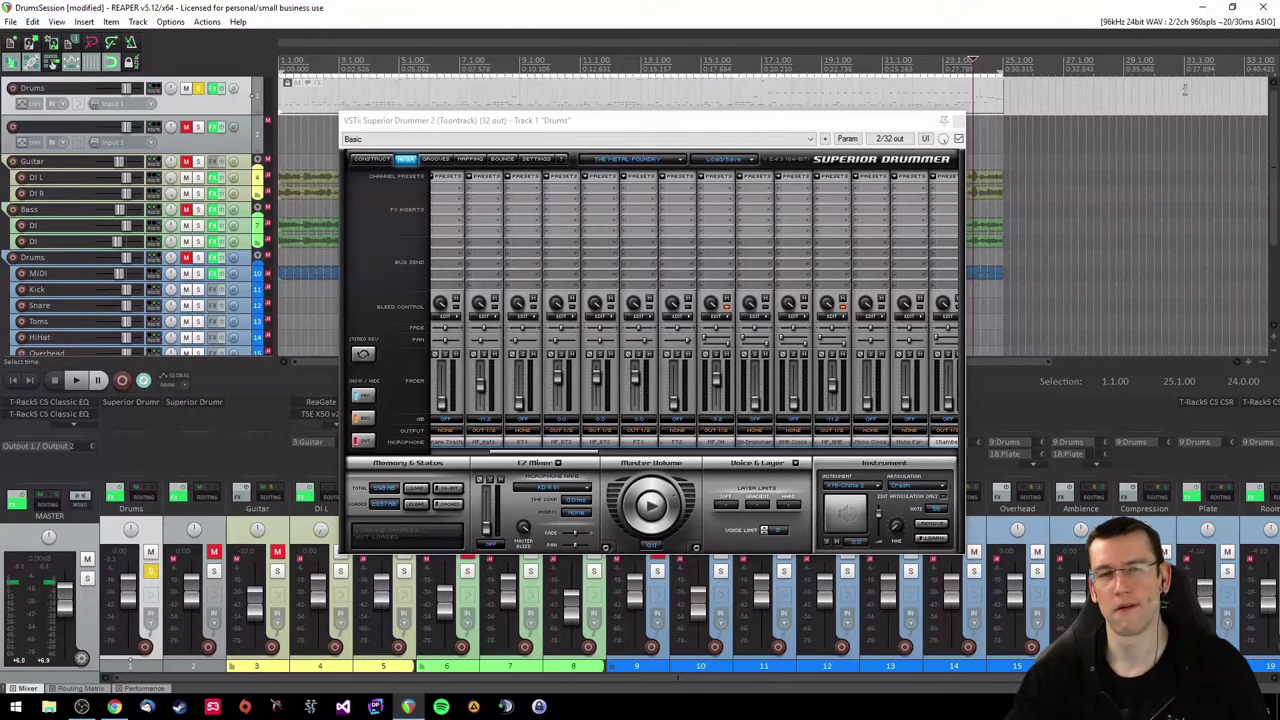
left_click(649, 128)
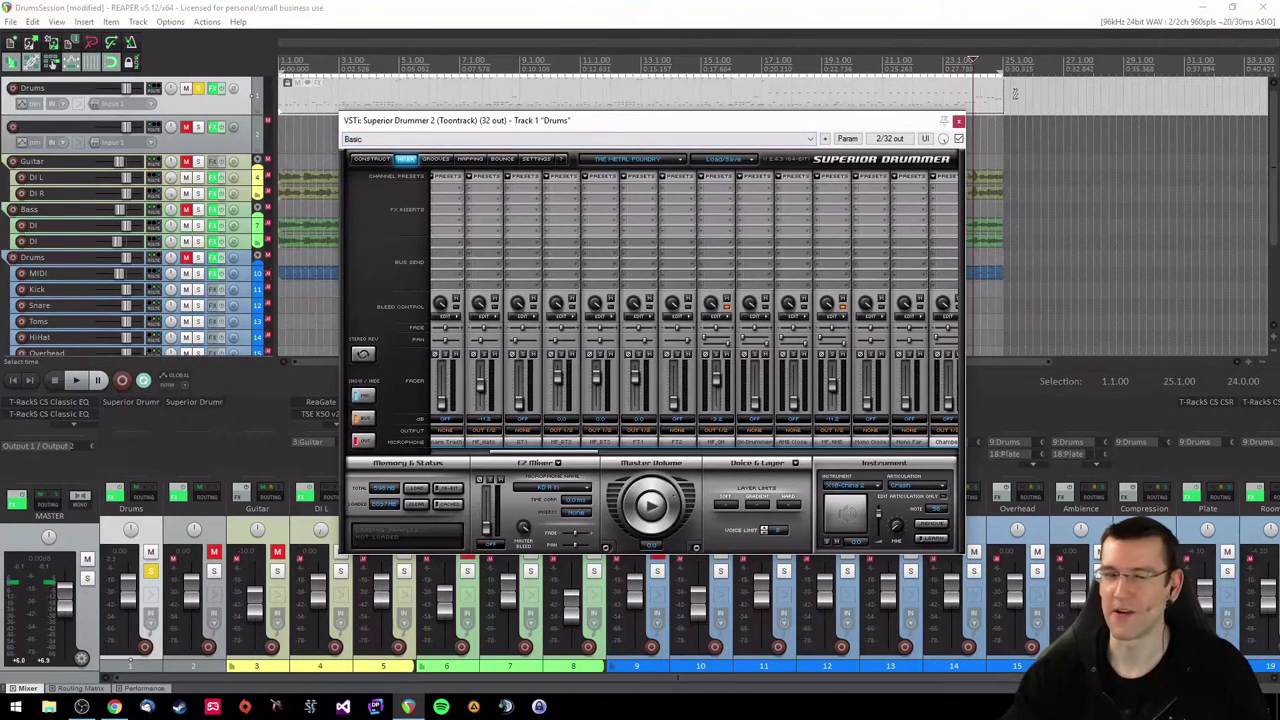
key("space")
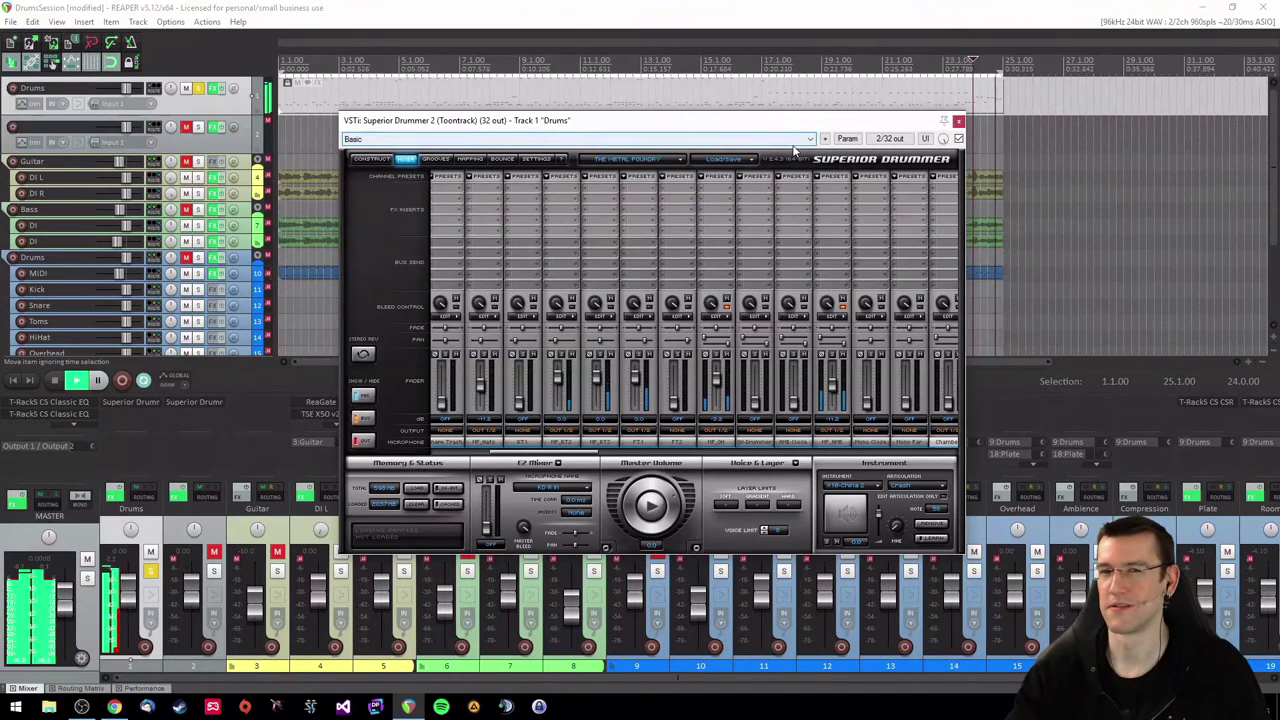
left_click(944, 120)
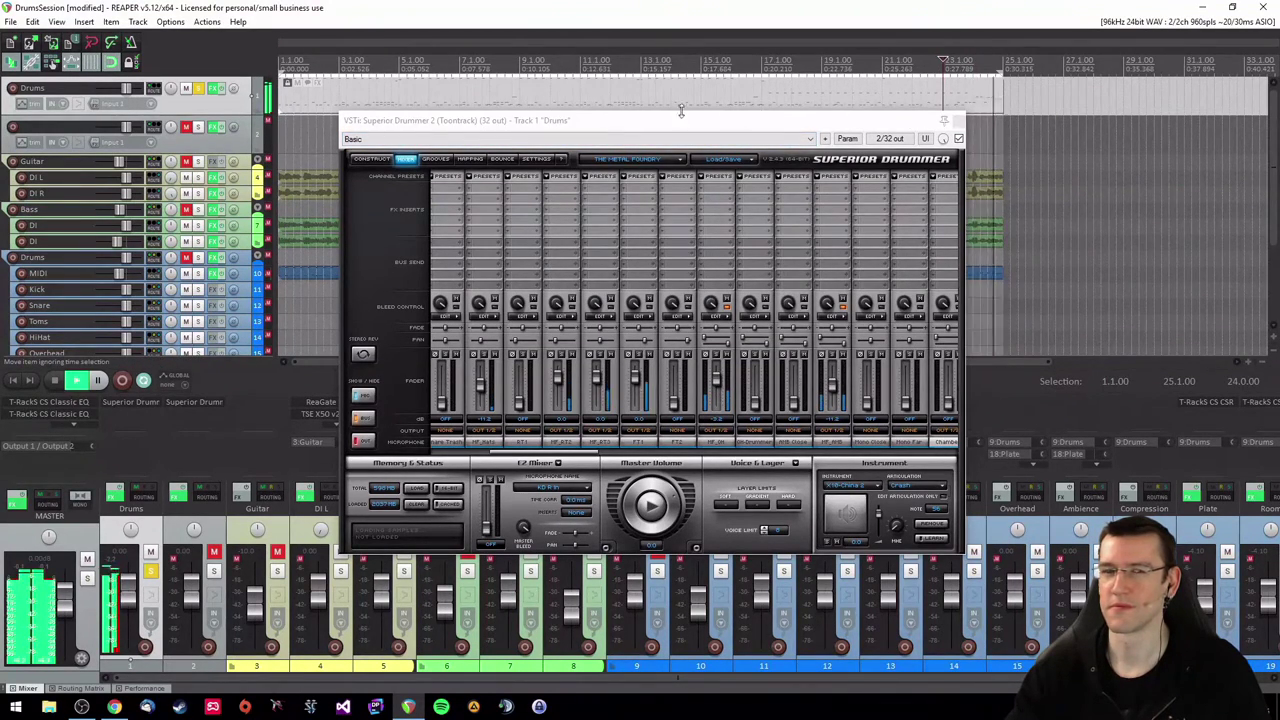
key("space")
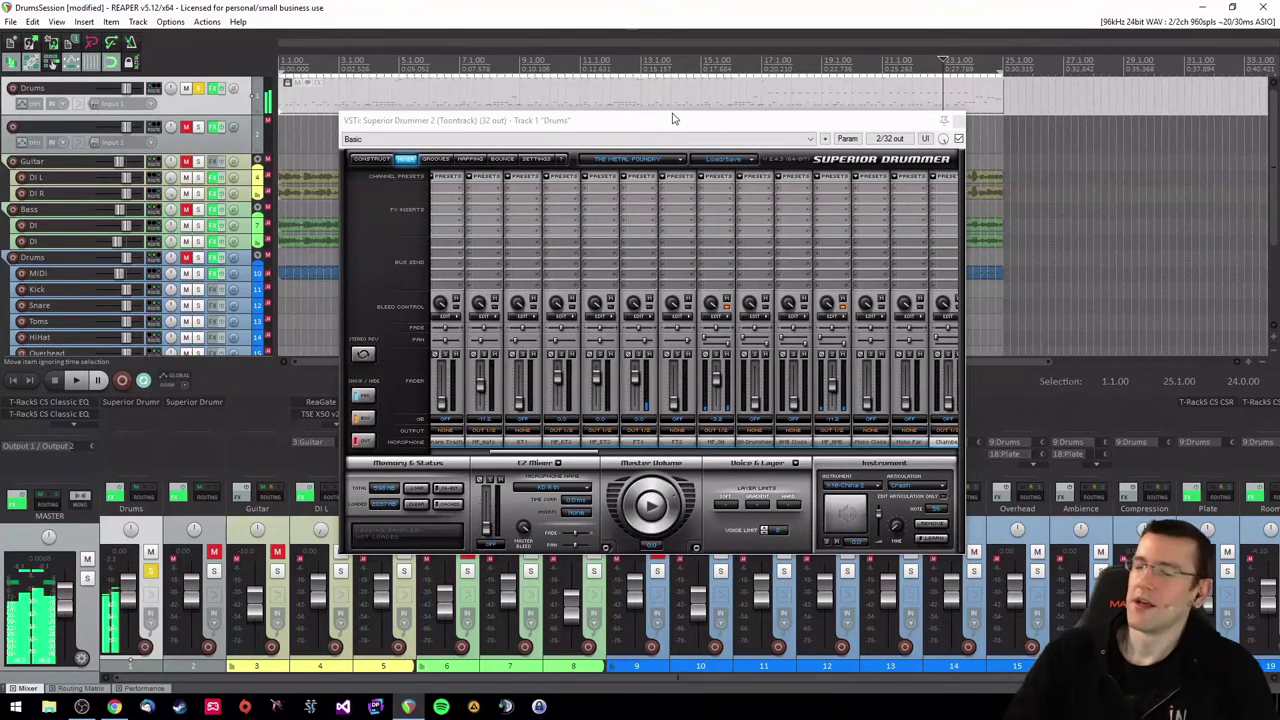